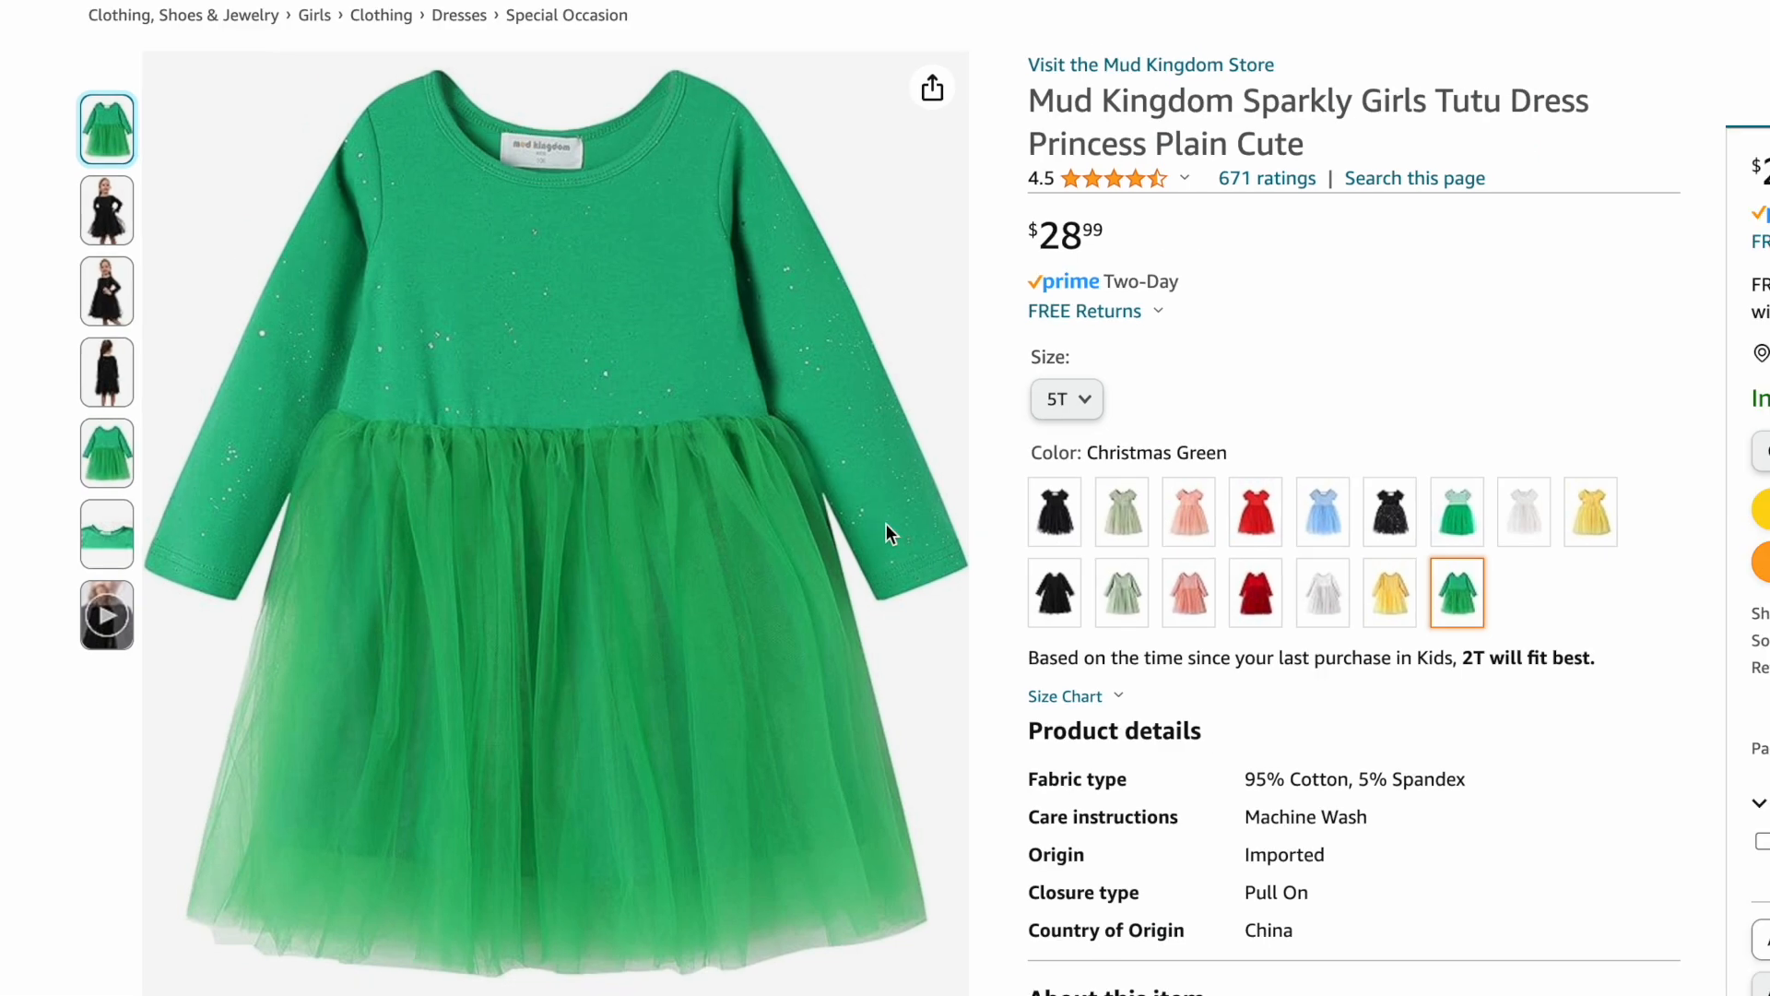
Capture a screenshot of the green dress product photo by selecting its area.
key("shift+super+4")
left_click_drag(150, 63, 932, 994)
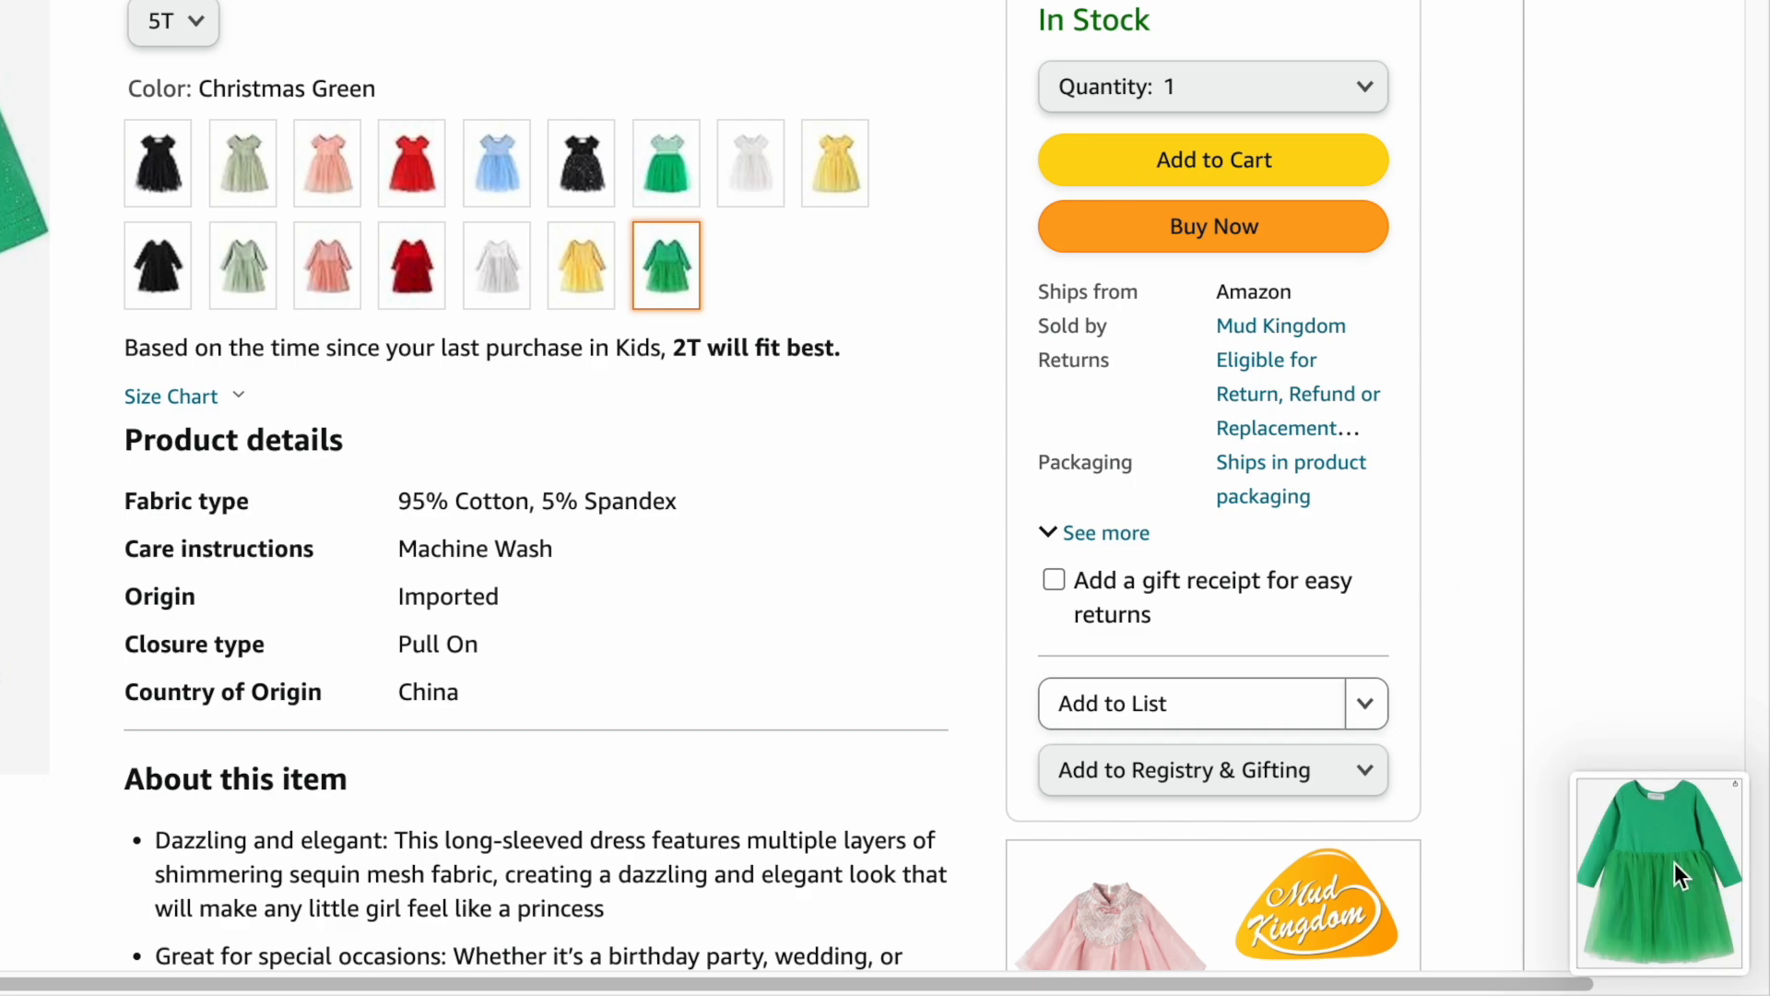
Open the screenshot preview and export it through the share menu to the desktop.
left_click(1674, 861)
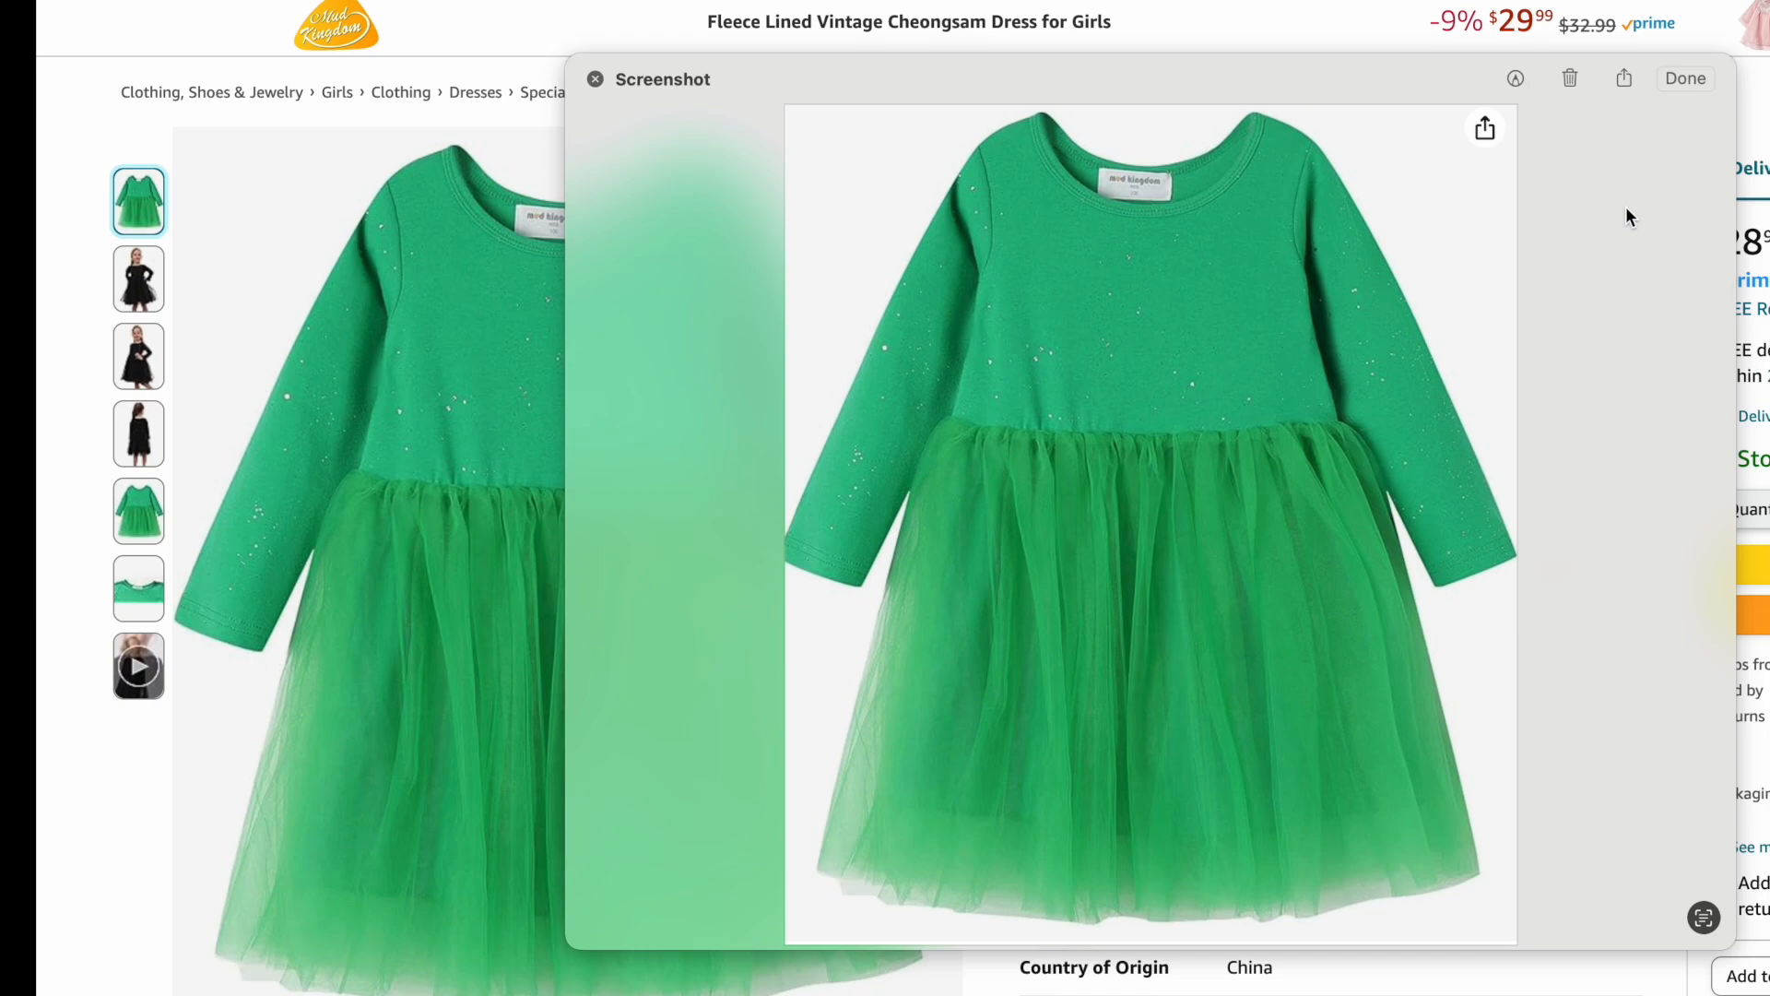
left_click(1624, 77)
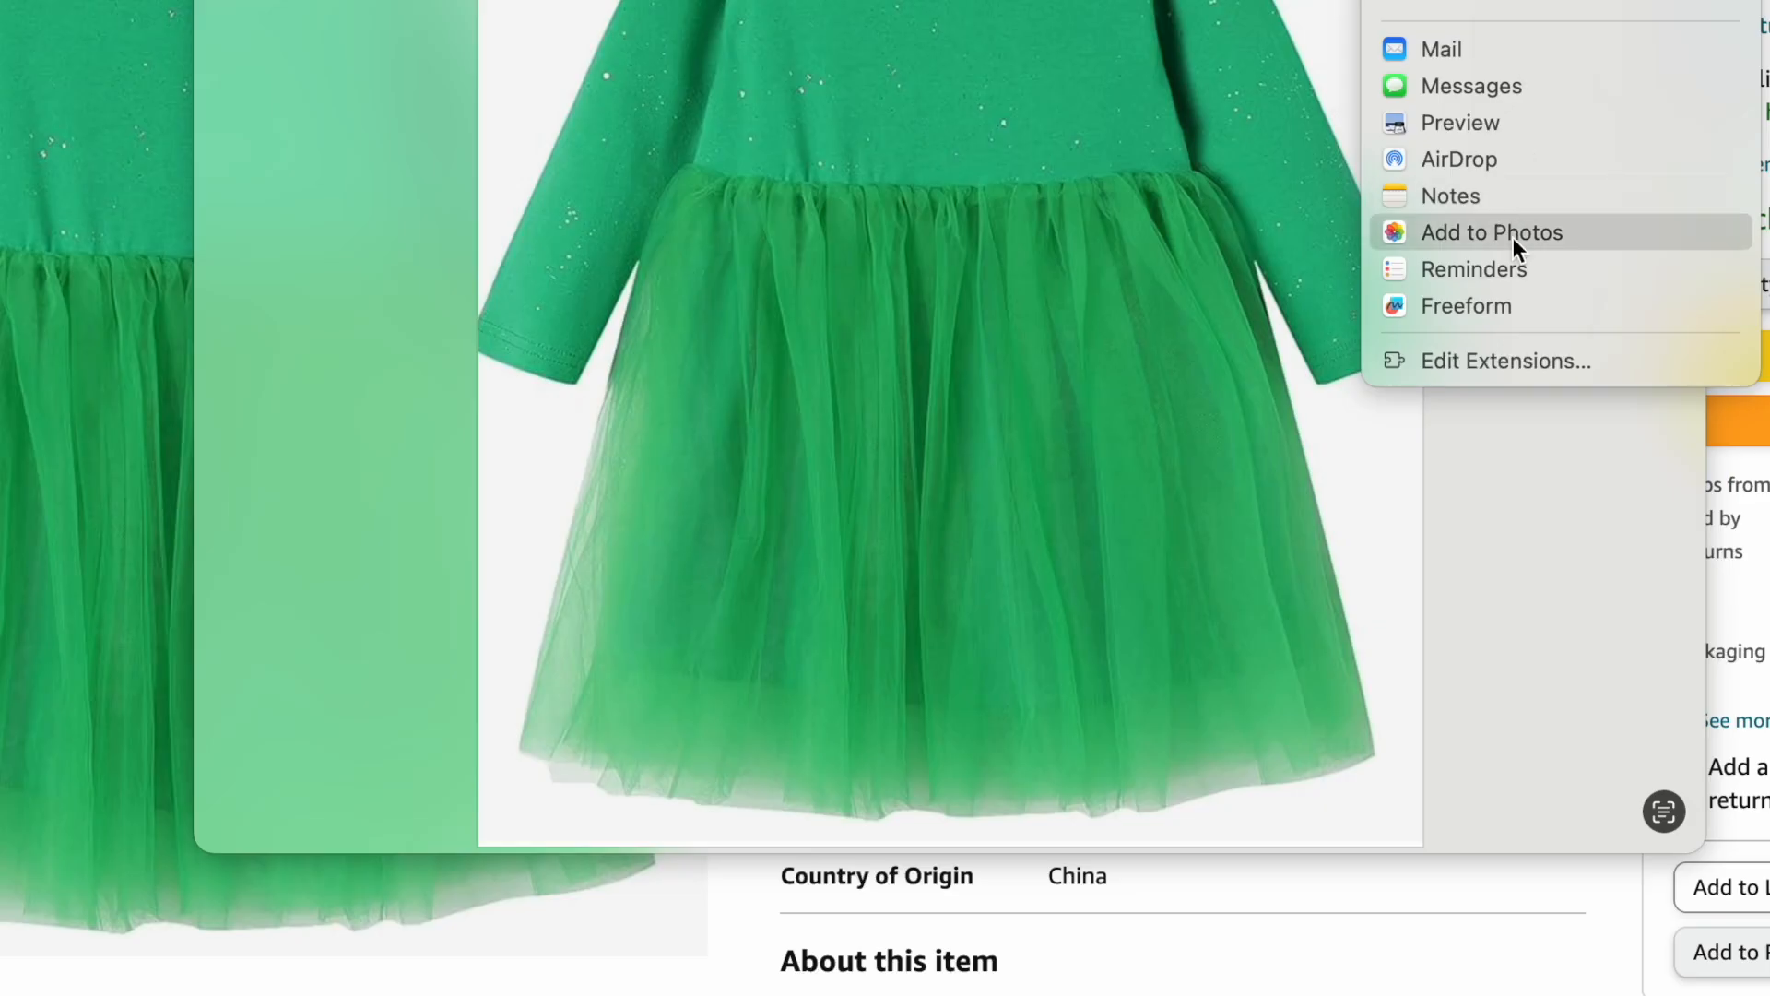
left_click(1587, 471)
left_click(1502, 725)
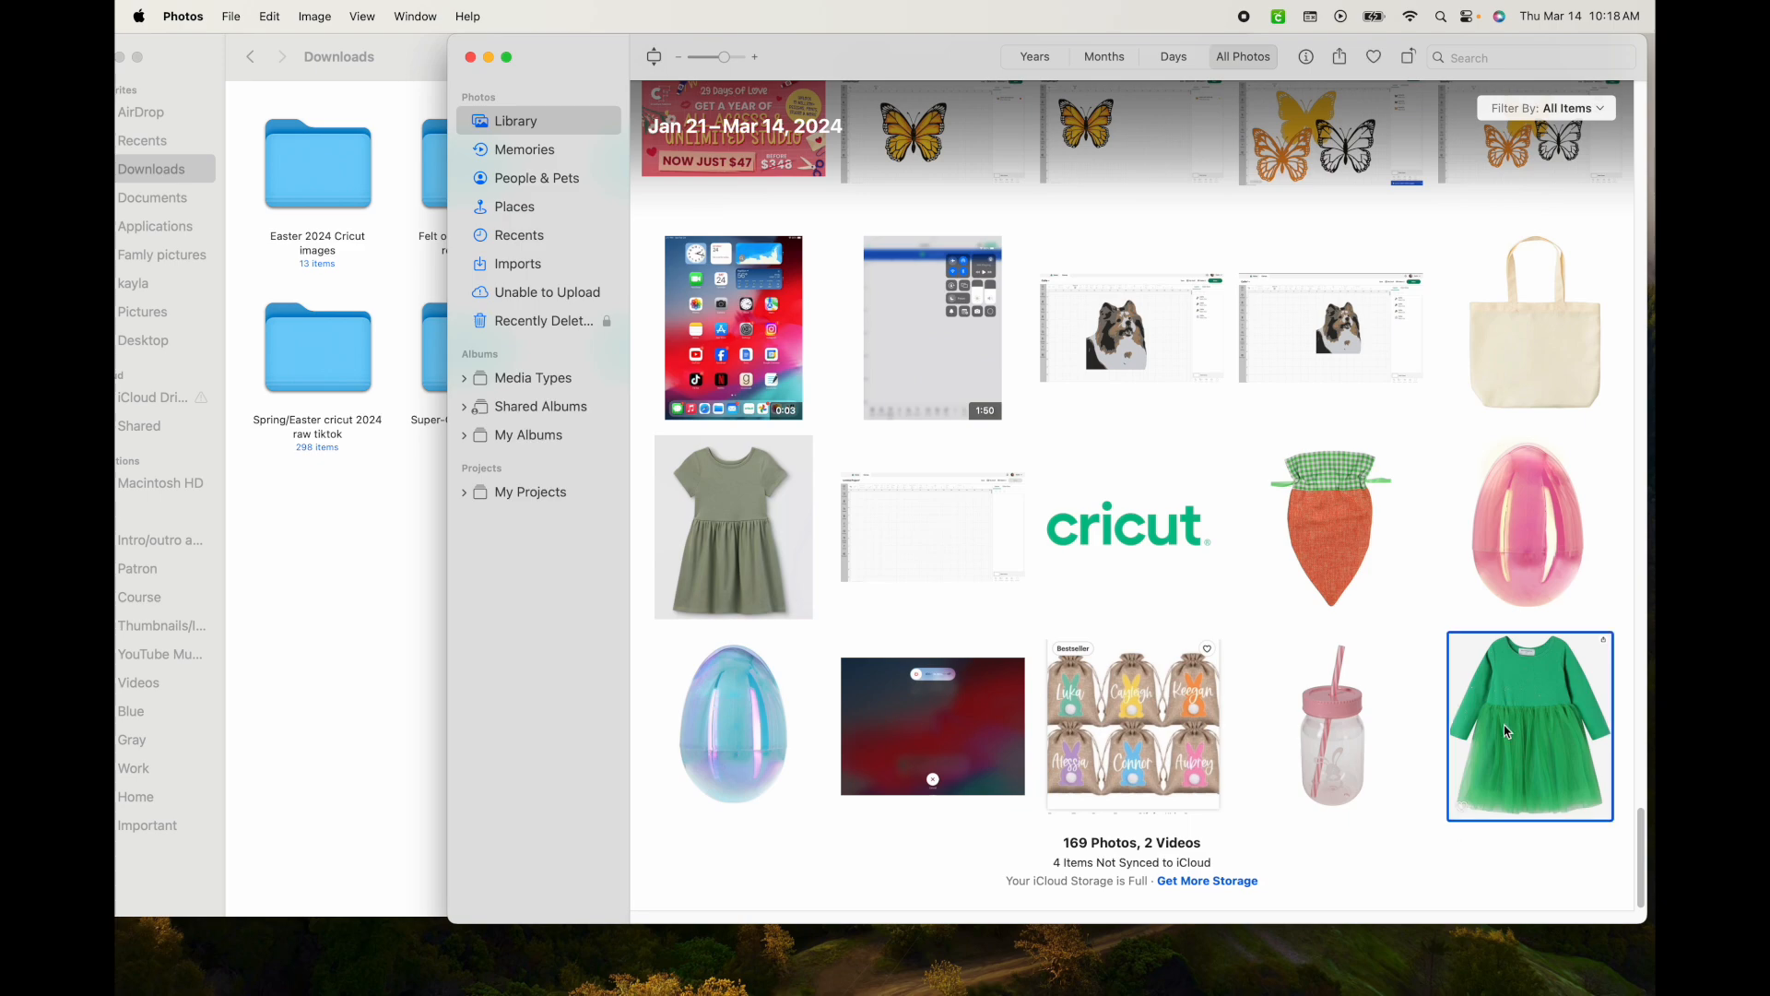
left_click_drag(1503, 725, 210, 179)
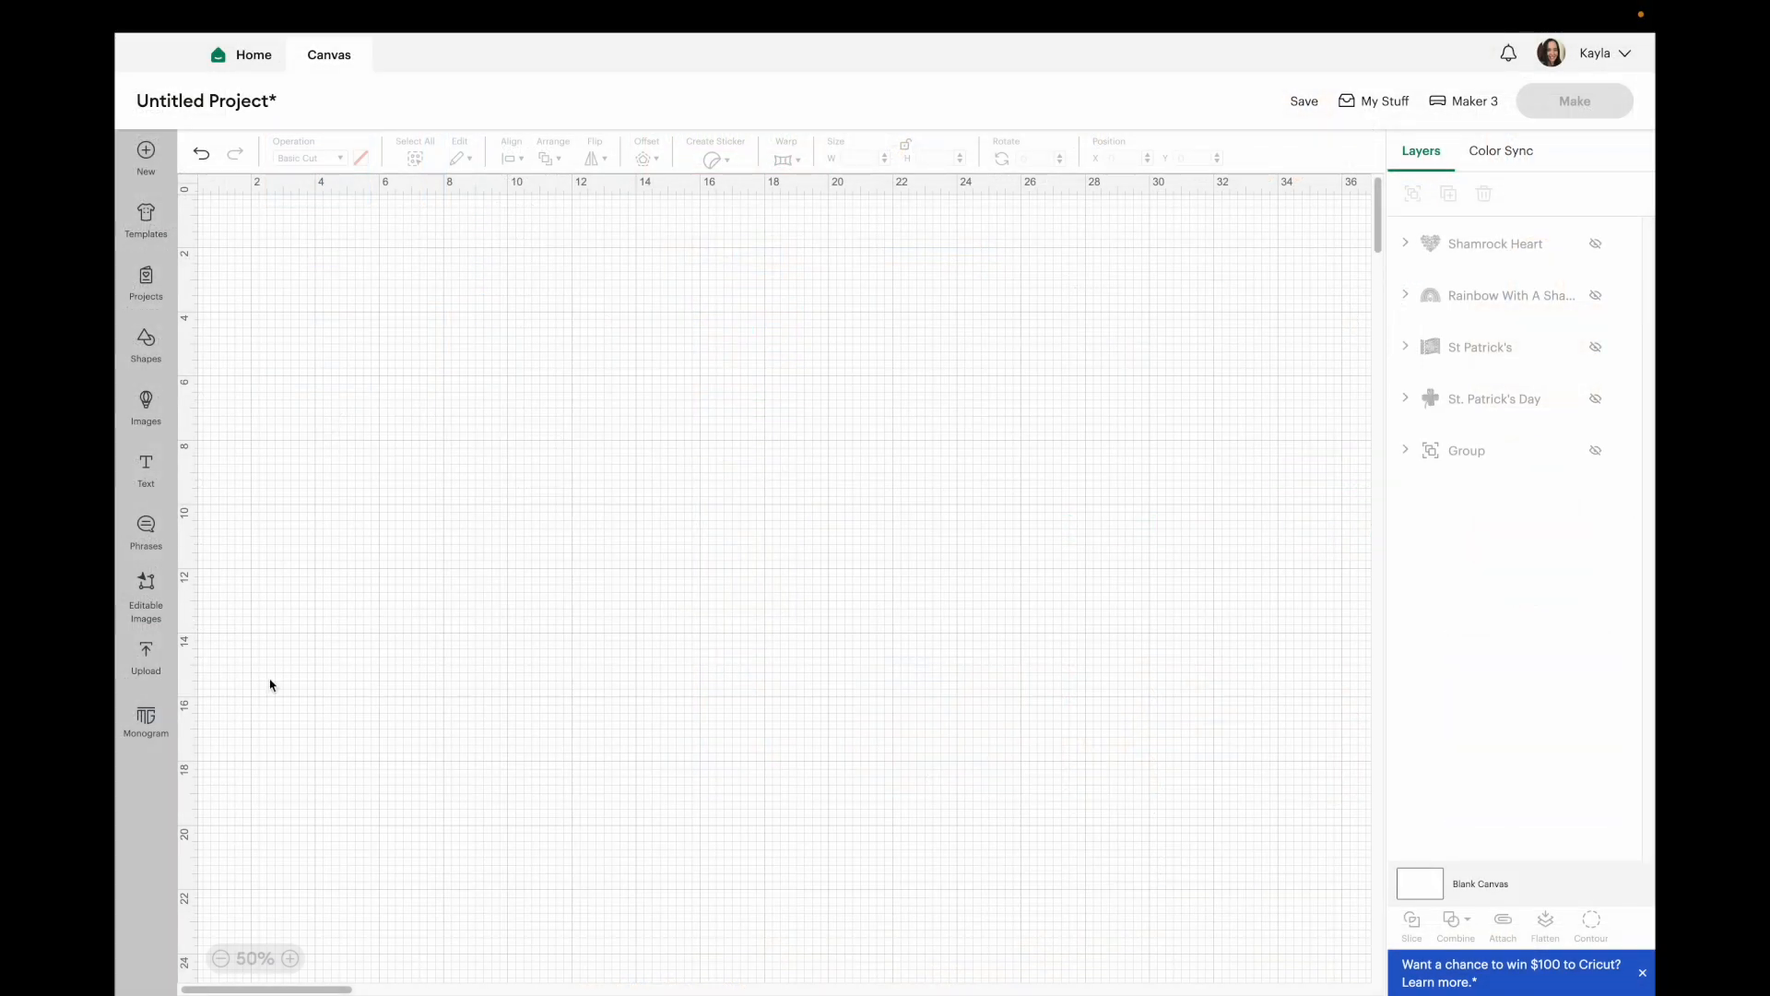
Upload the dress screenshot image file to the canvas project and choose the Complex image type.
left_click(145, 656)
left_click(268, 386)
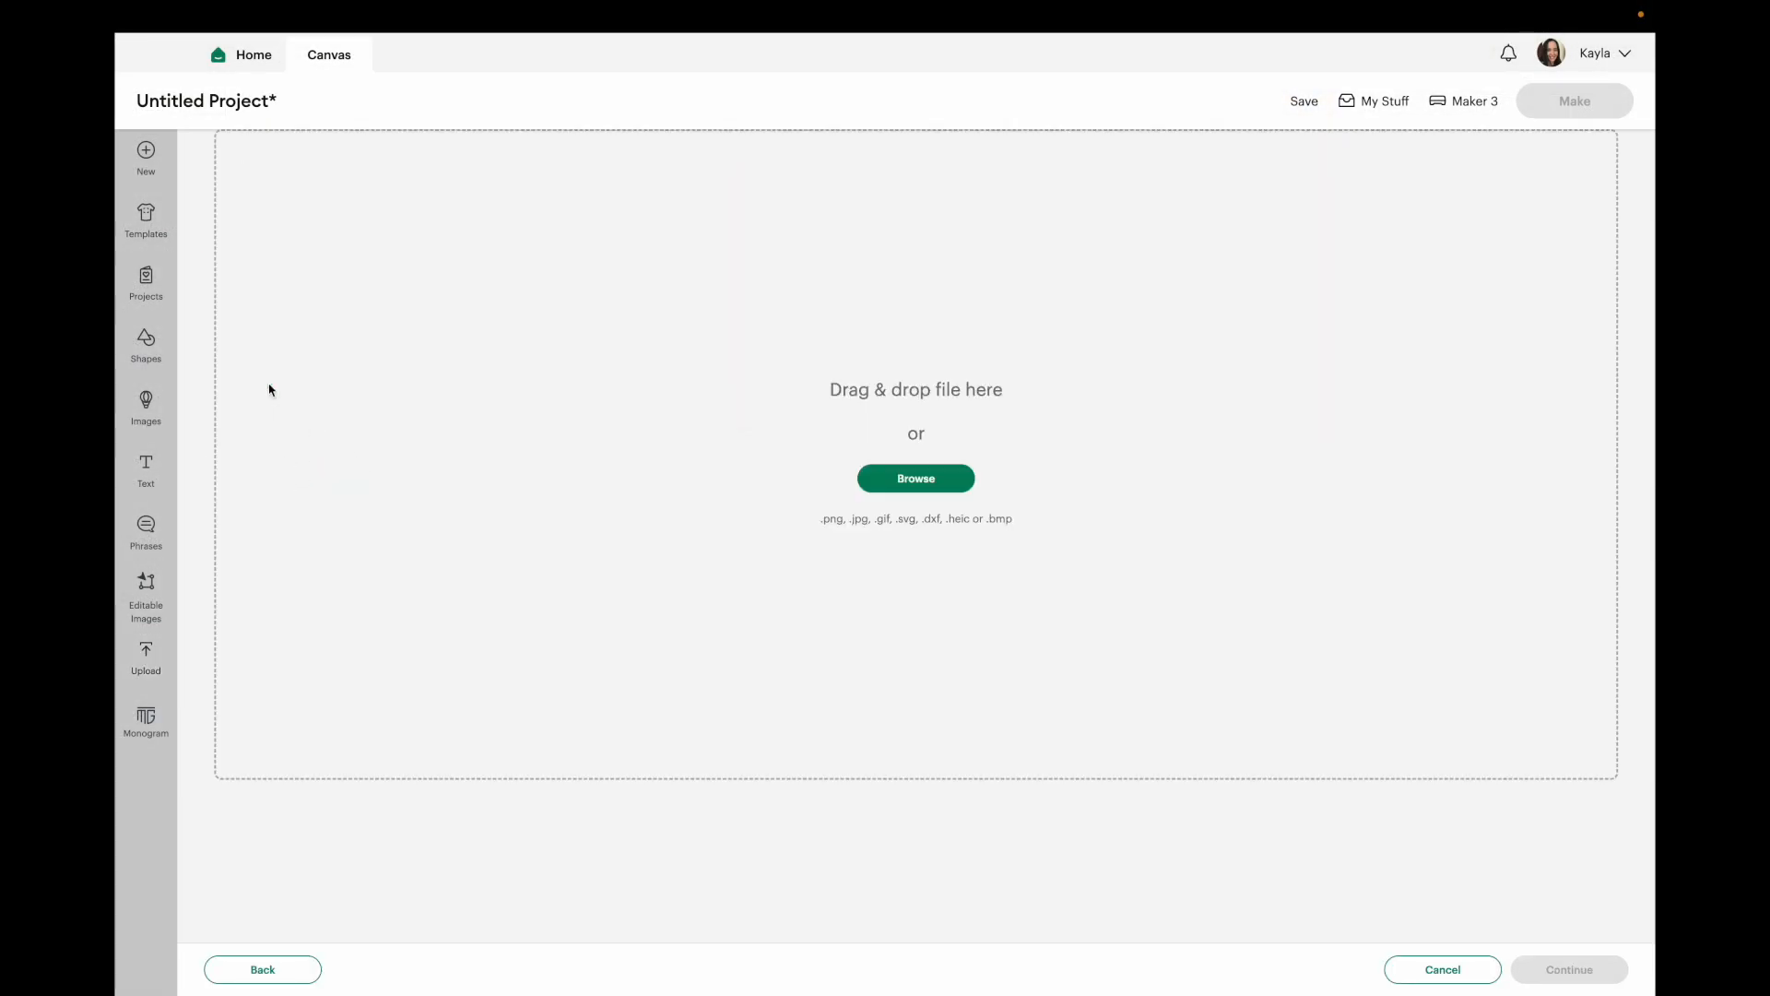
left_click(952, 475)
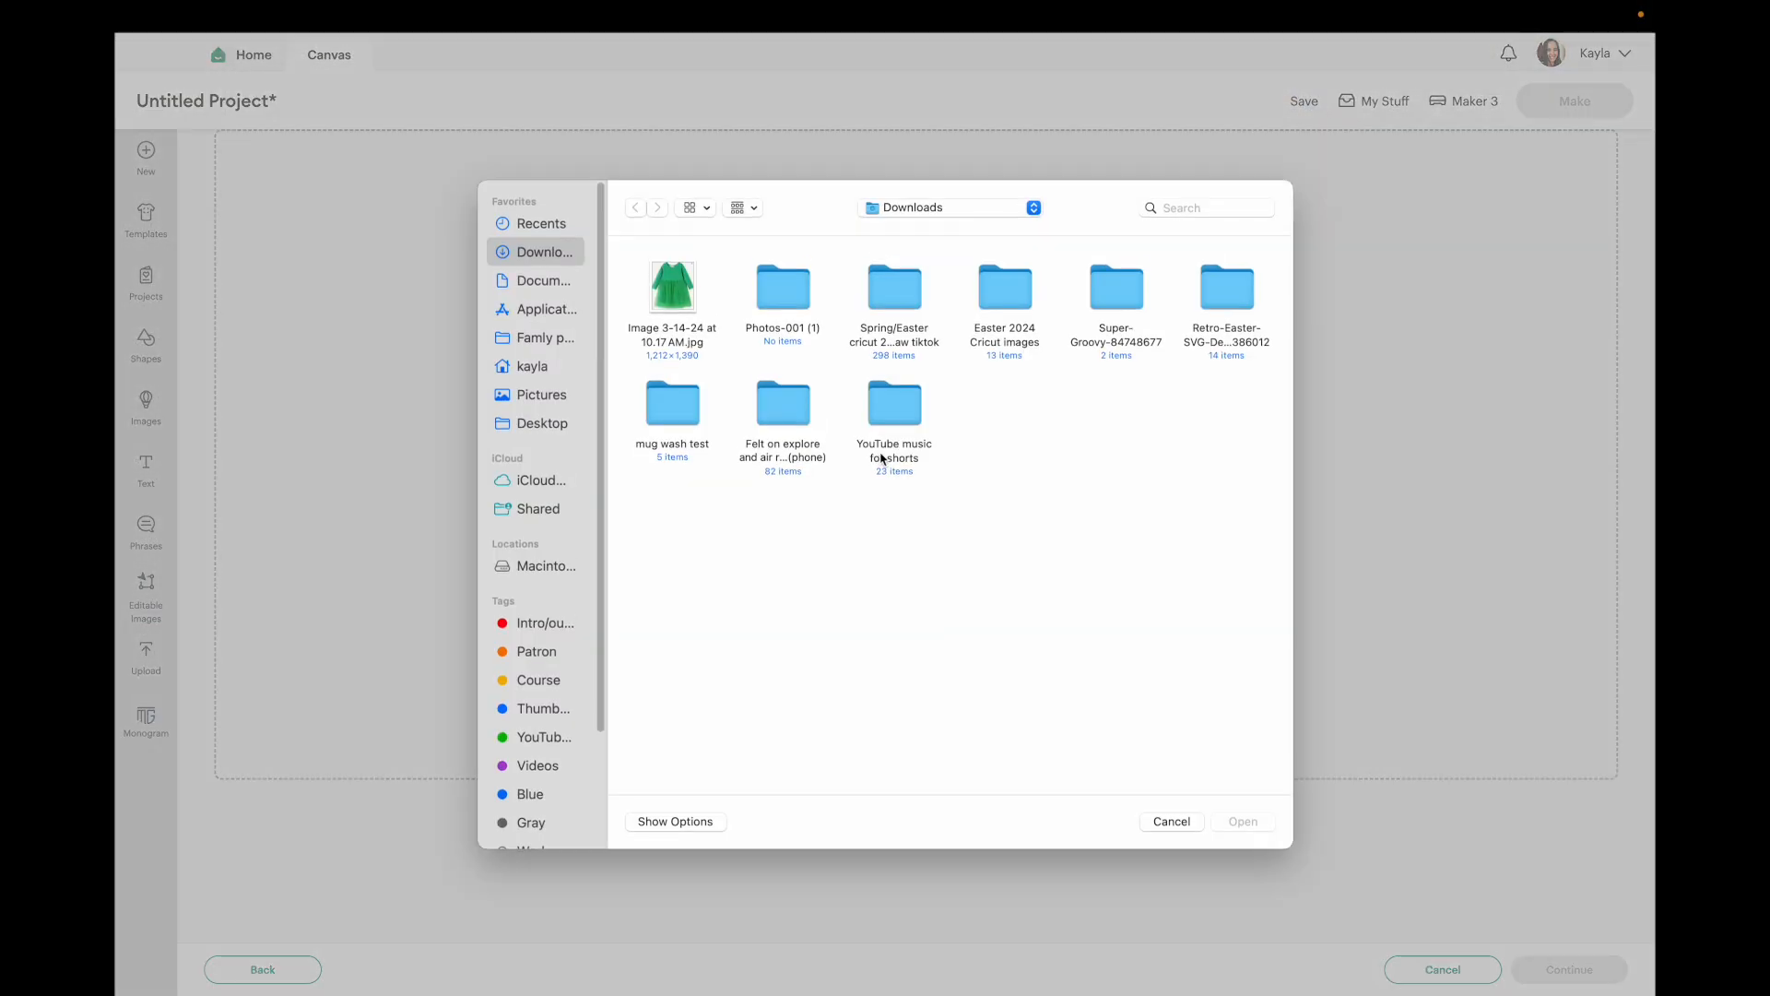
double_click(669, 302)
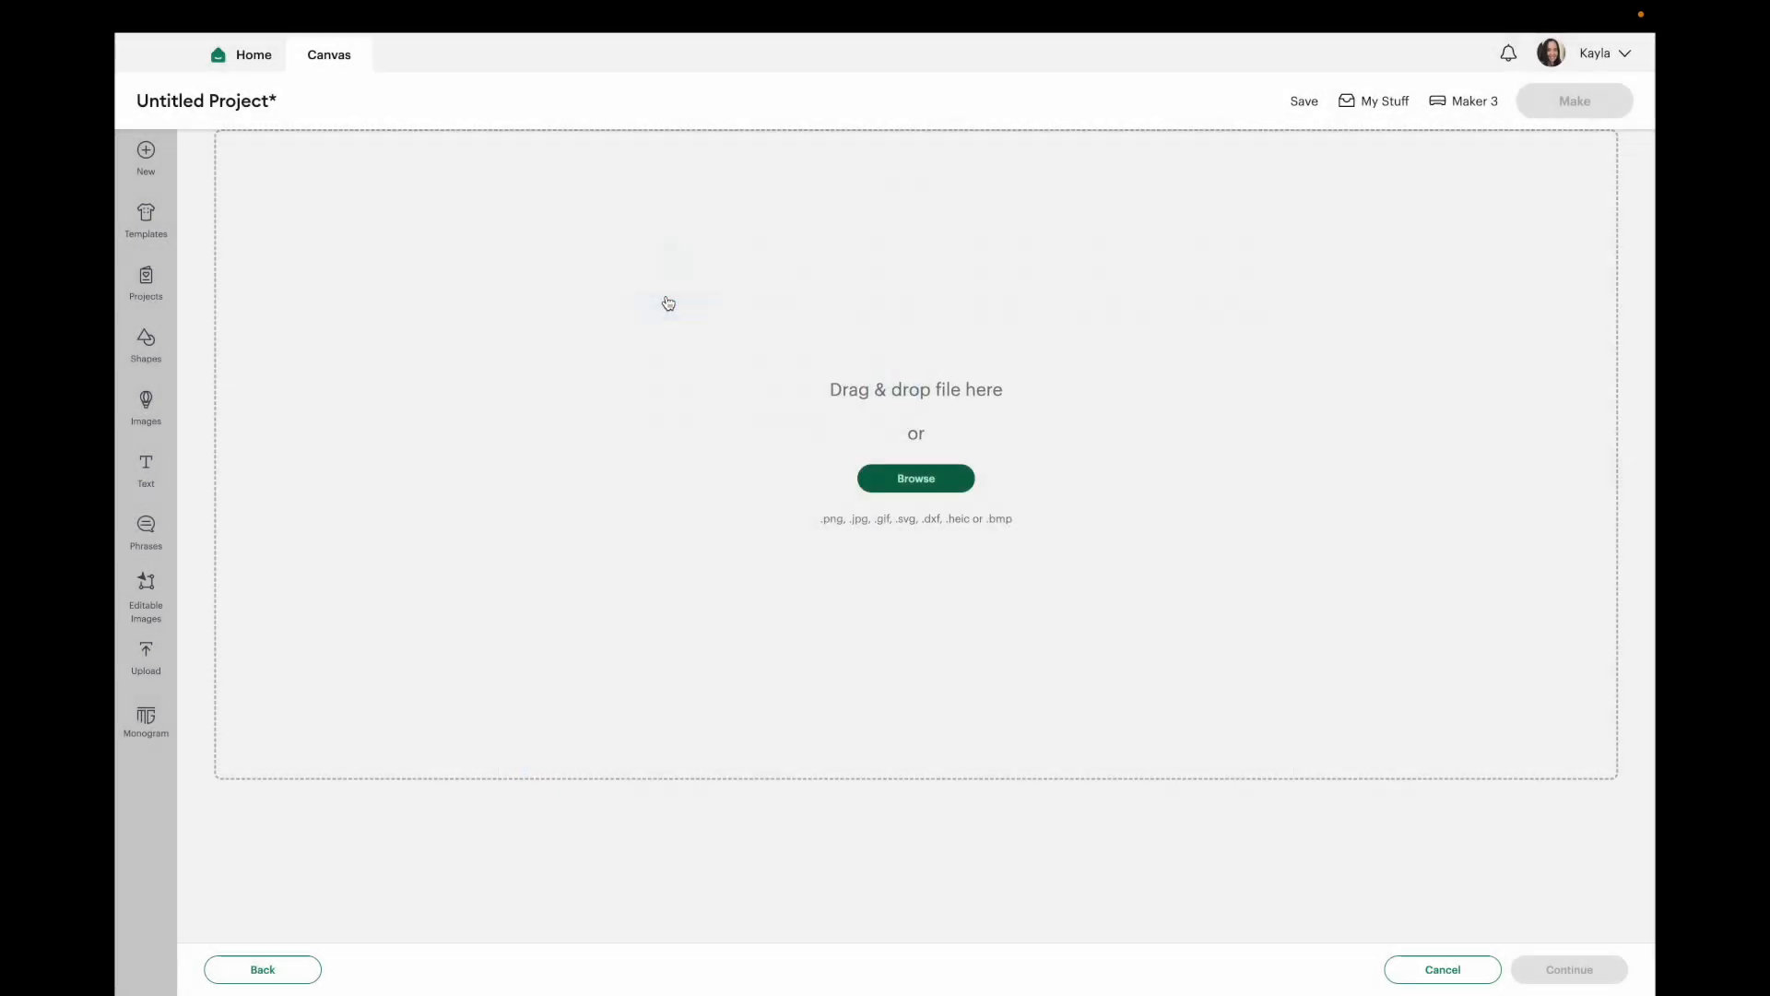
left_click(987, 524)
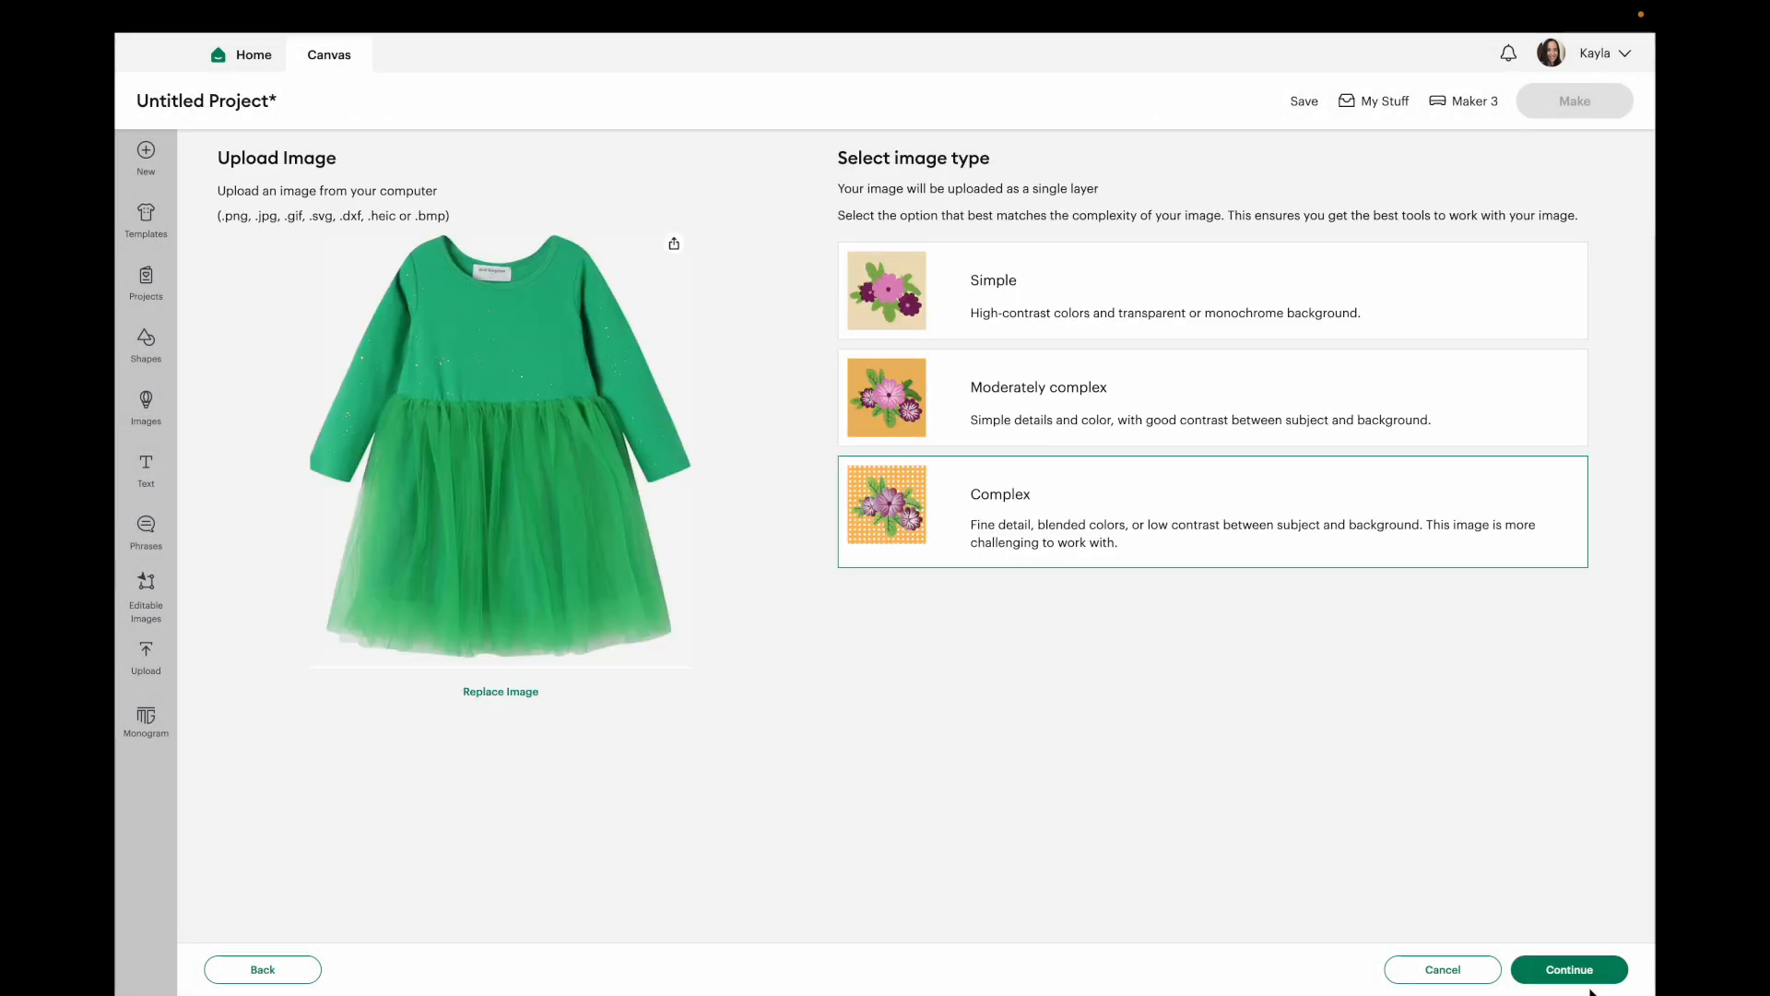
left_click(1569, 969)
Remove the leftover background around the dress with the manual Select tool and apply it.
left_click(953, 304)
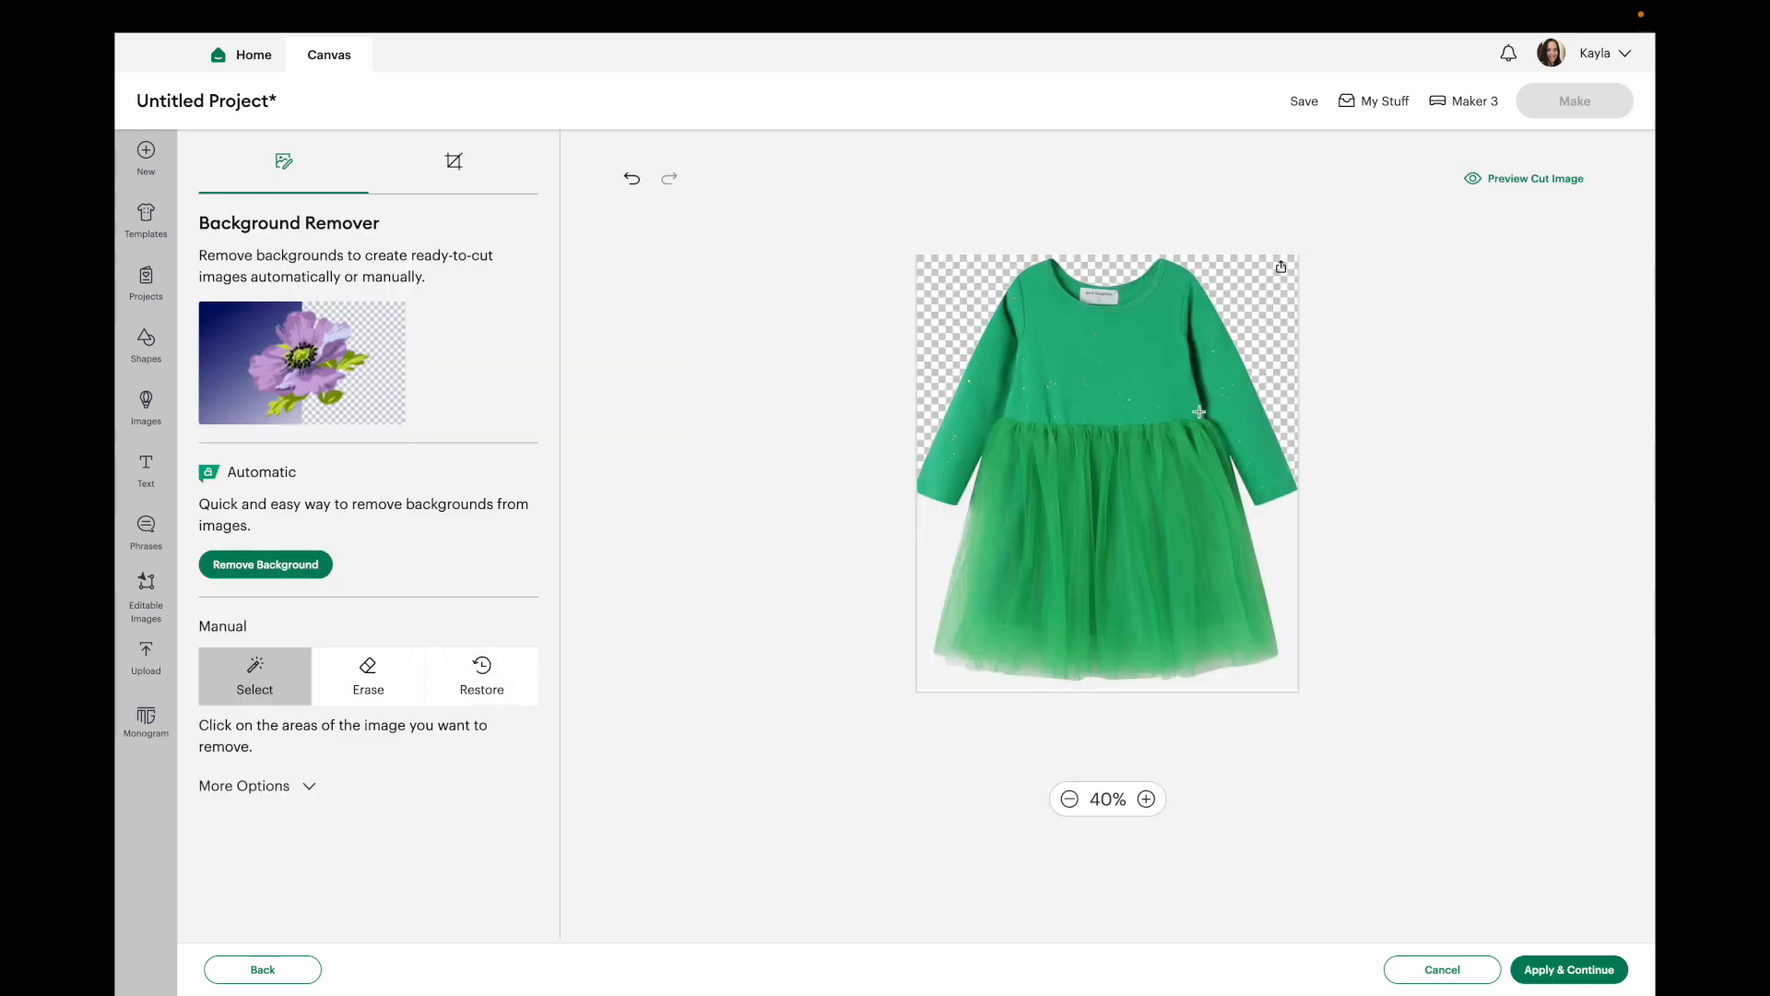
left_click(1268, 518)
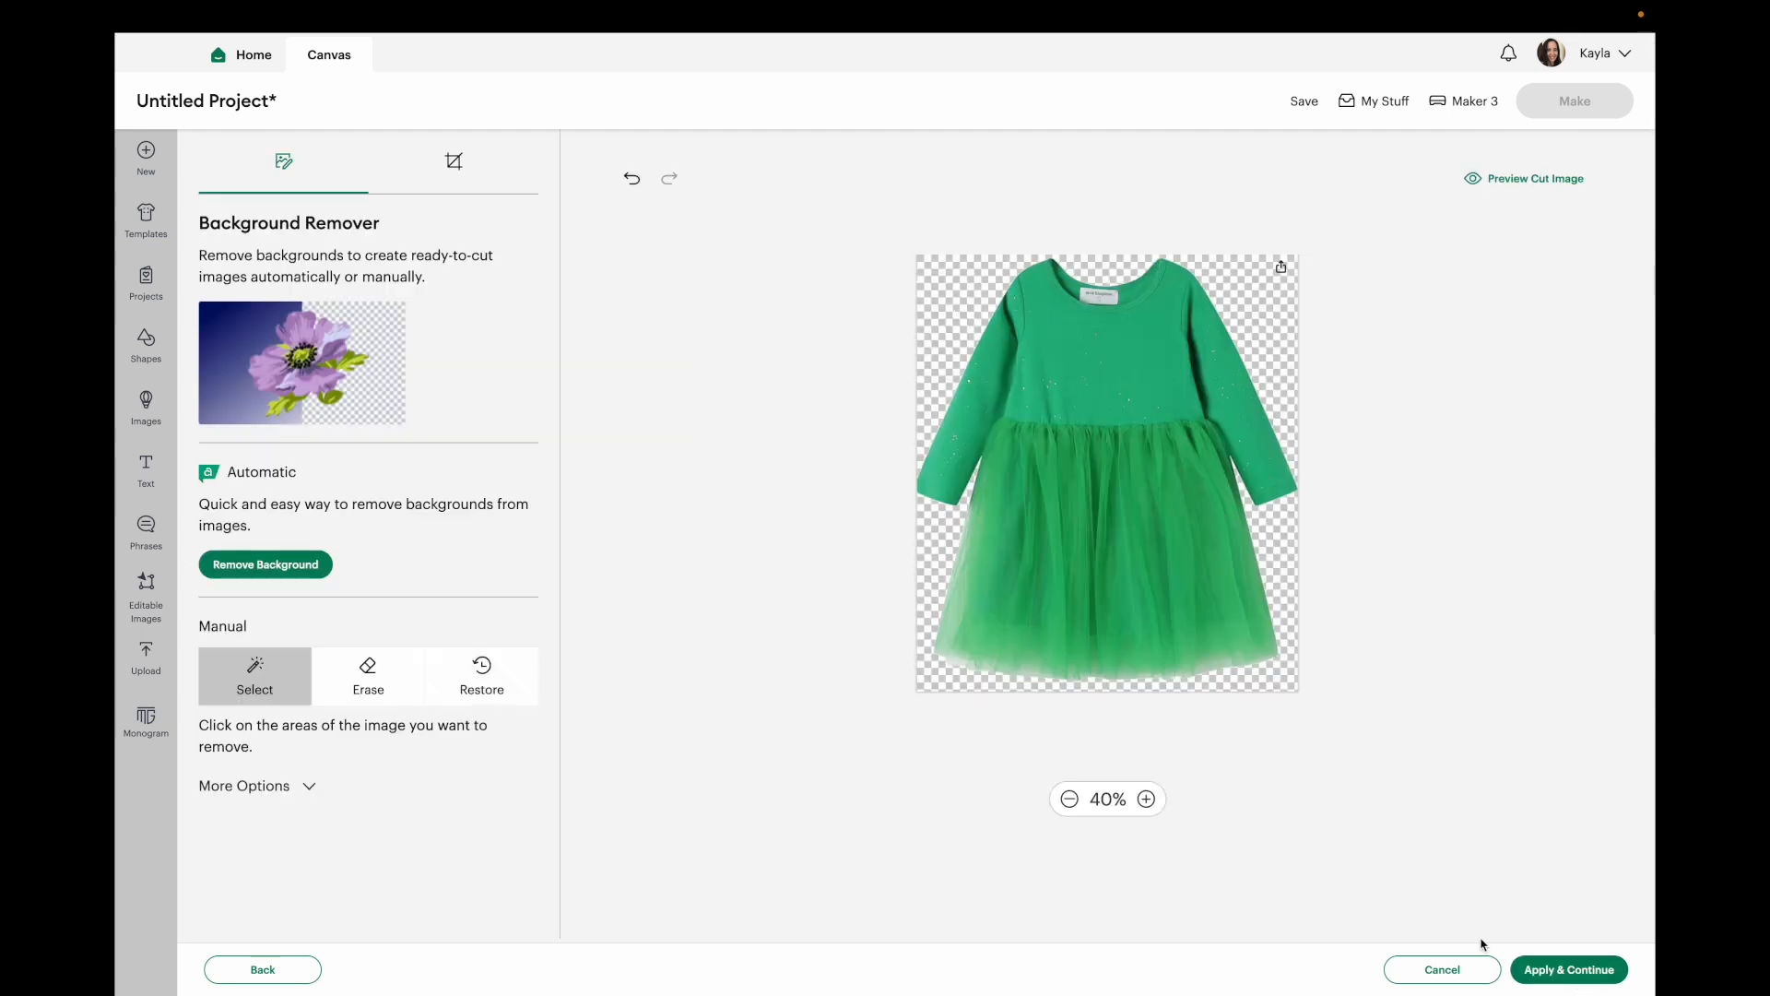
left_click(1569, 969)
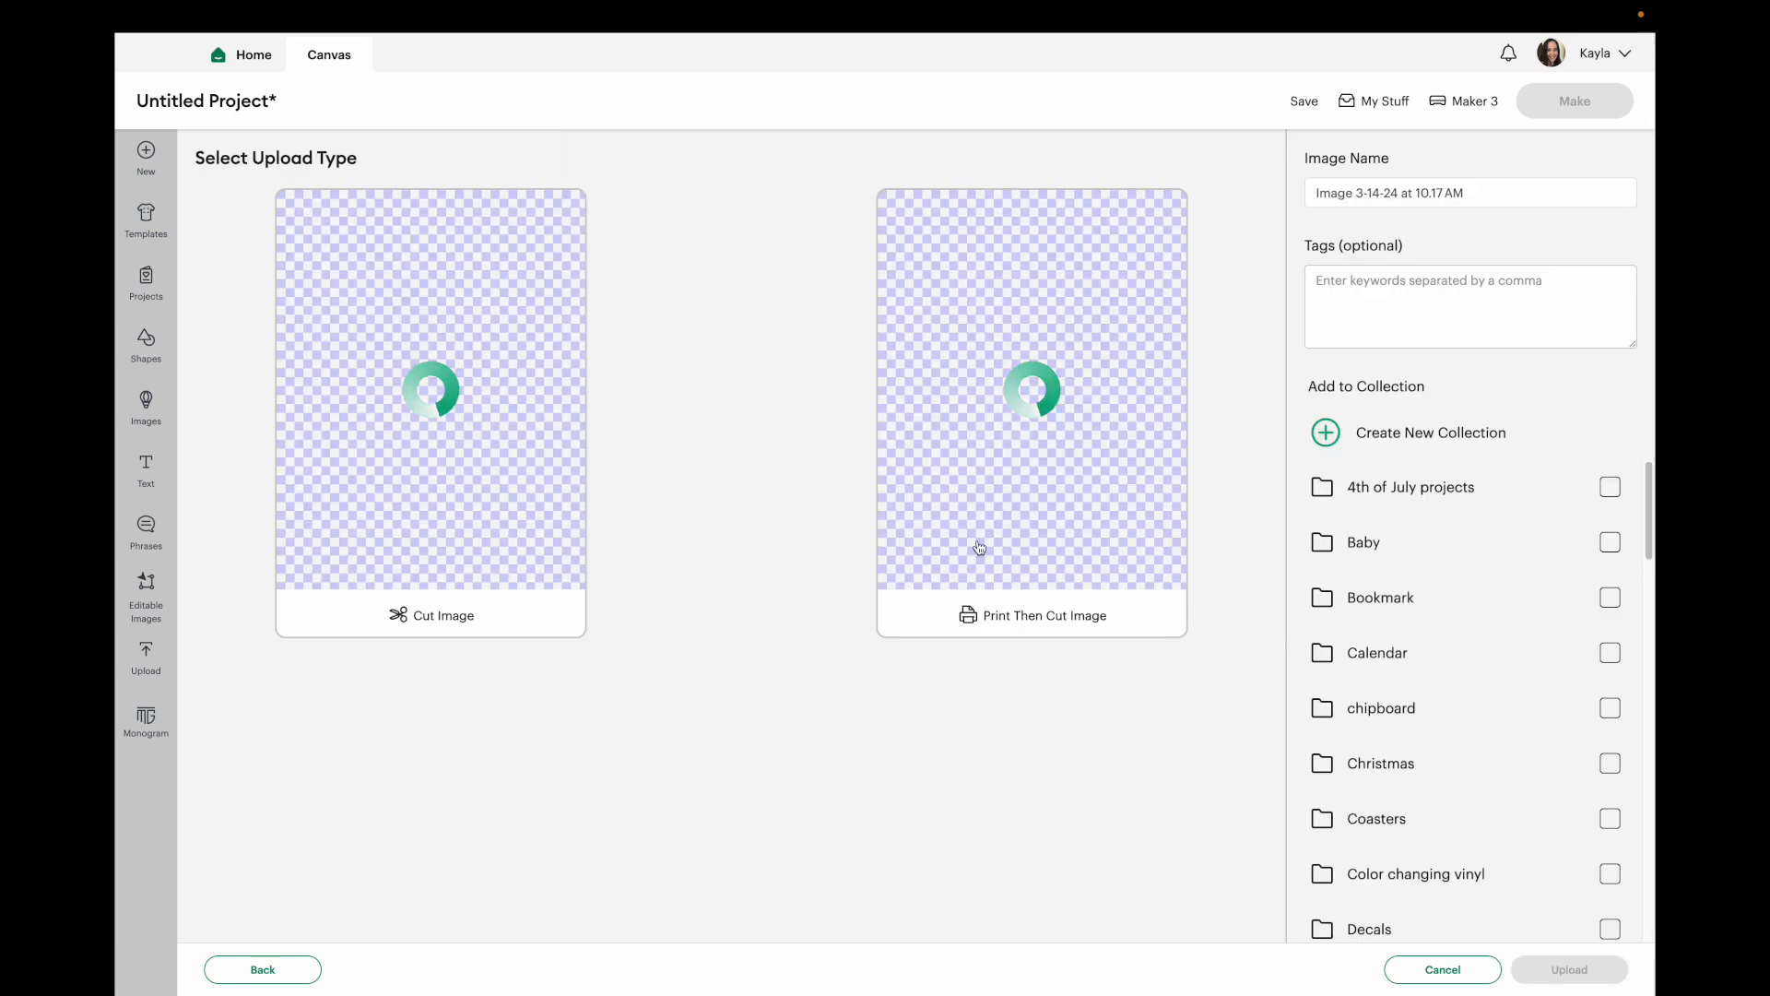
Save the image as a Print Then Cut upload and add it to the canvas.
left_click(1028, 393)
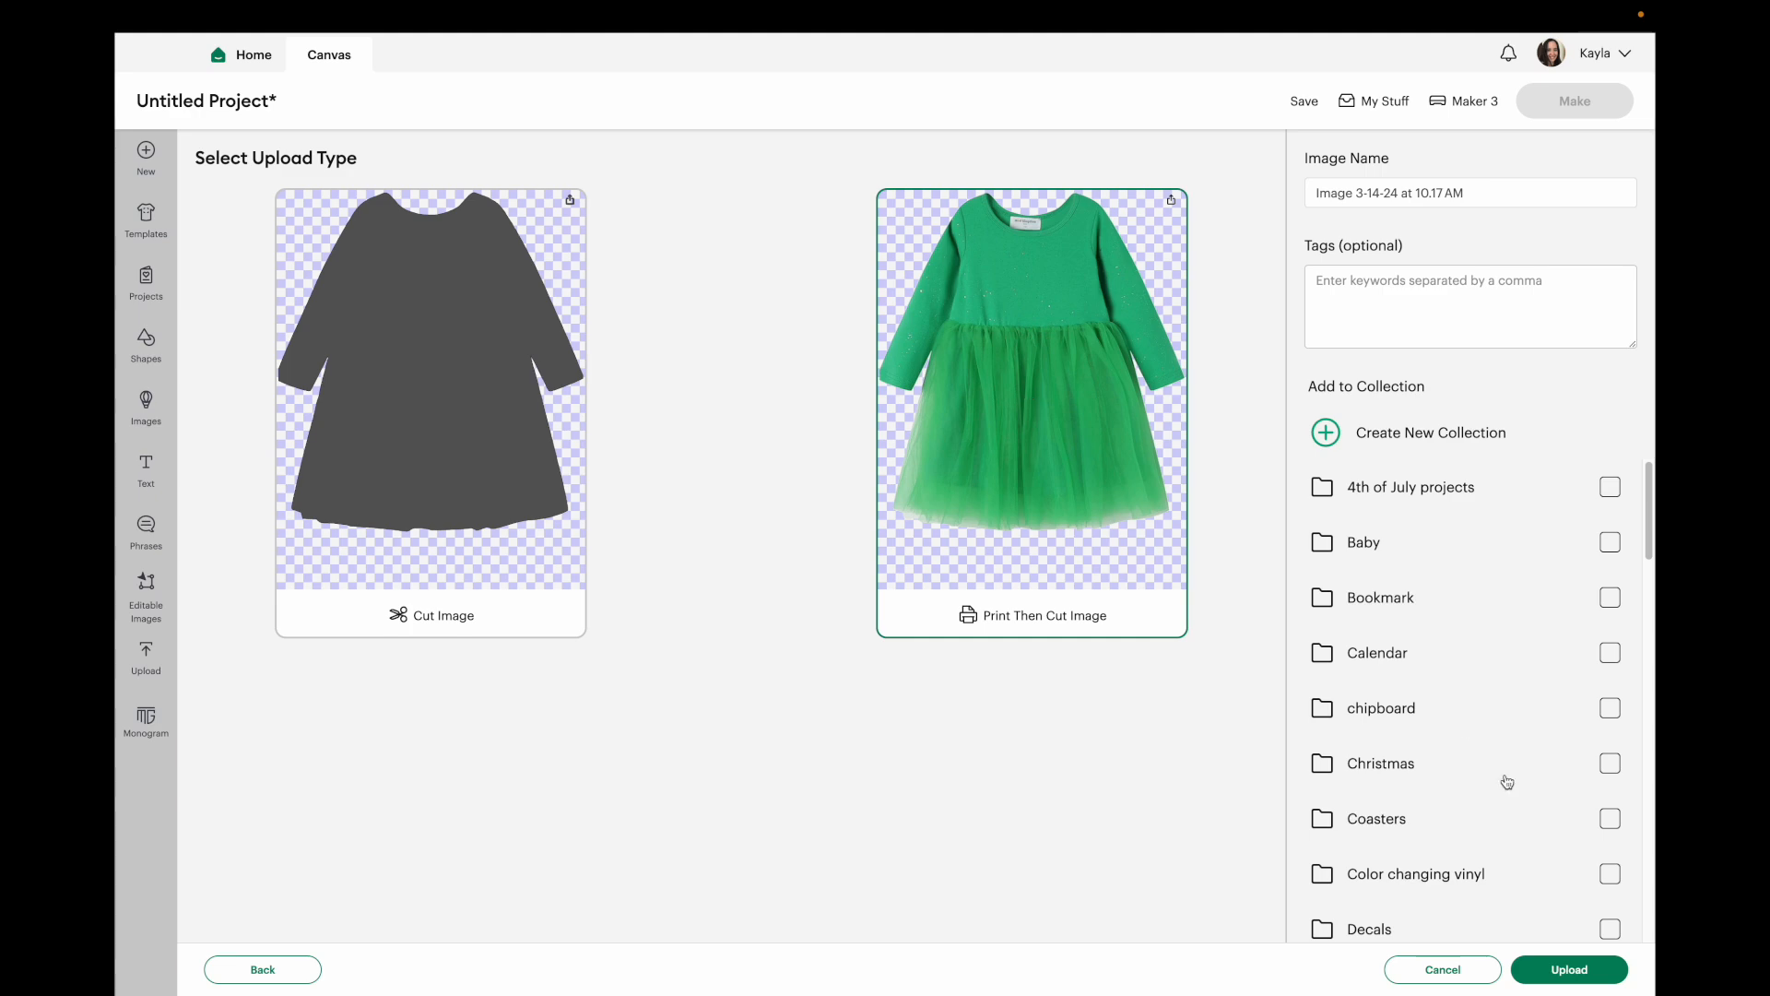
left_click(1591, 976)
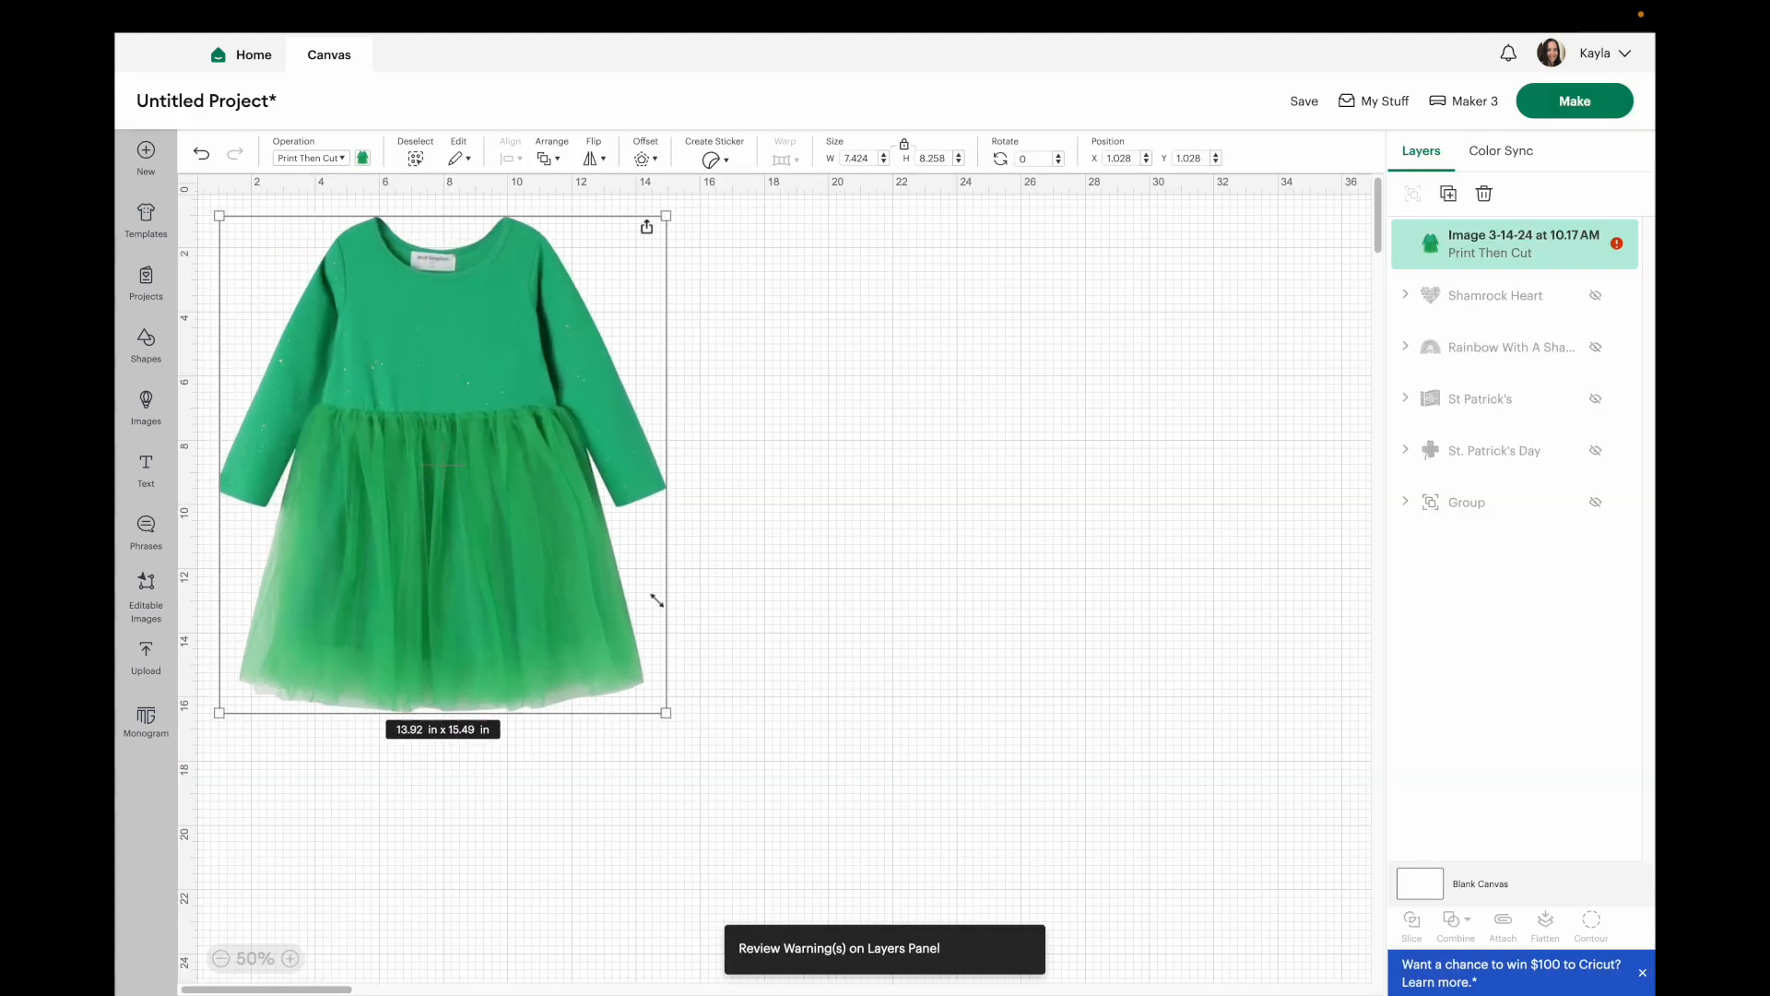
left_click_drag(657, 600, 763, 668)
left_click(1269, 436)
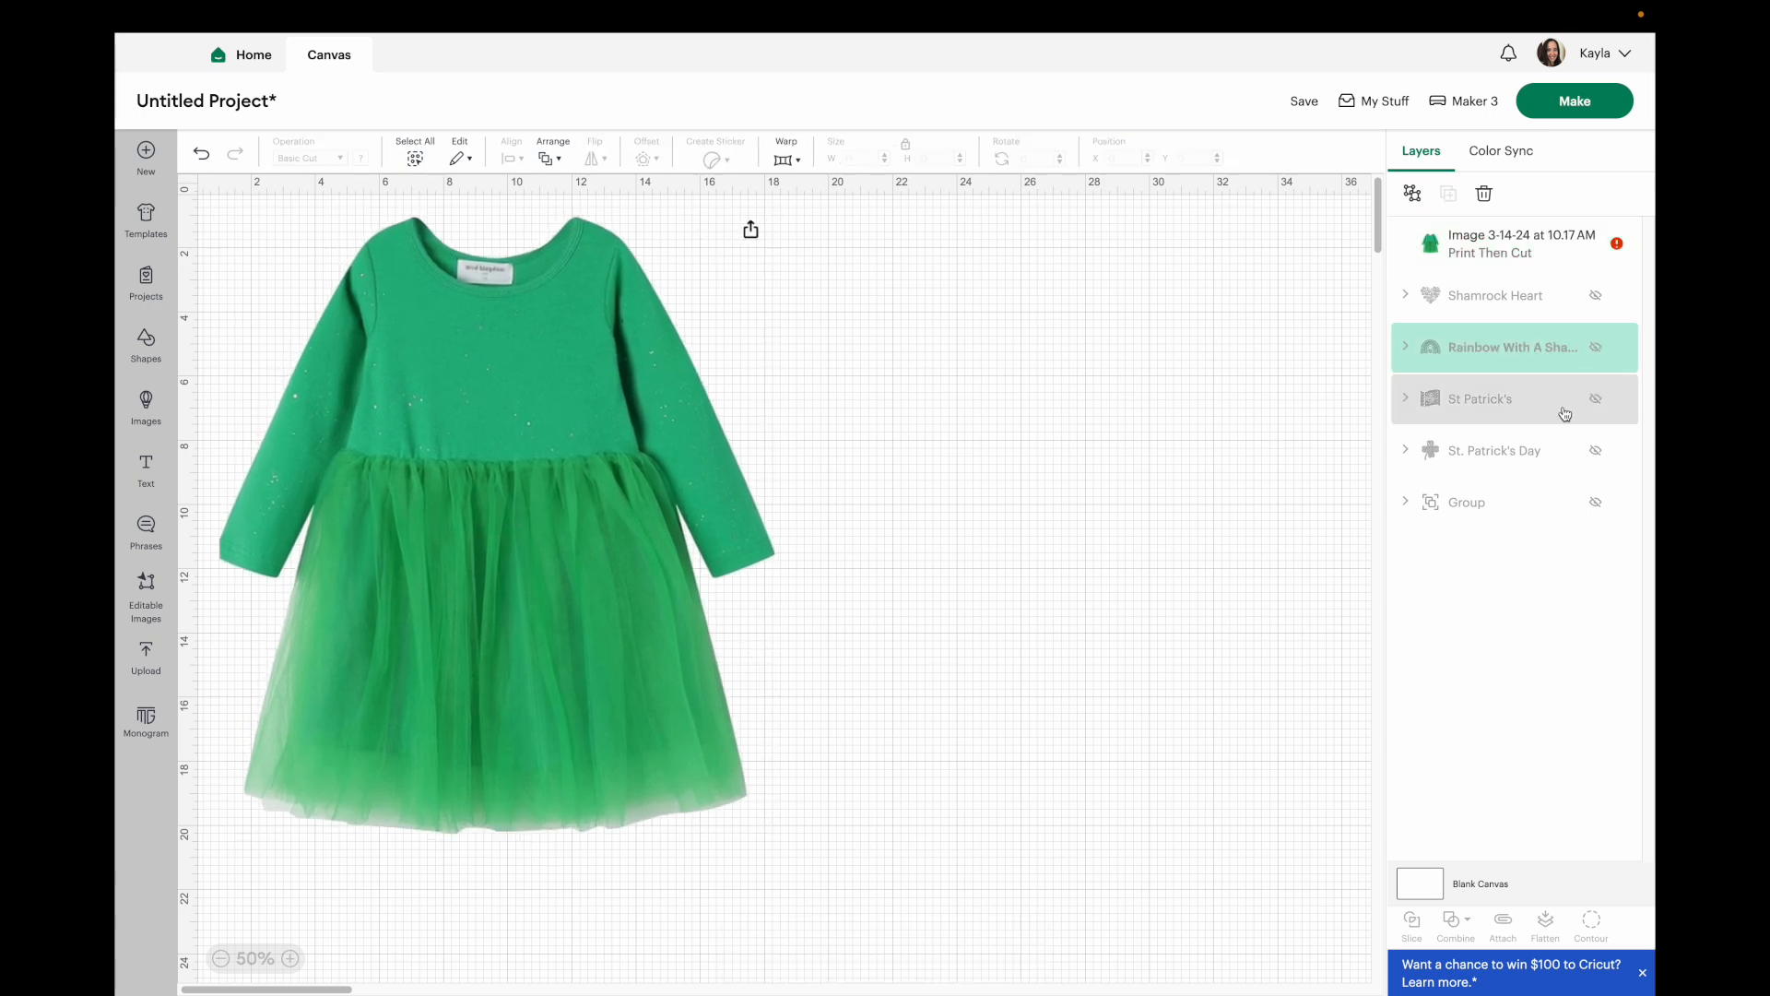
Unhide the Shamrock Heart, Rainbow With A Shamrock, St Patrick's, St. Patrick's Day and Group layers.
left_click(1600, 296)
left_click(1600, 347)
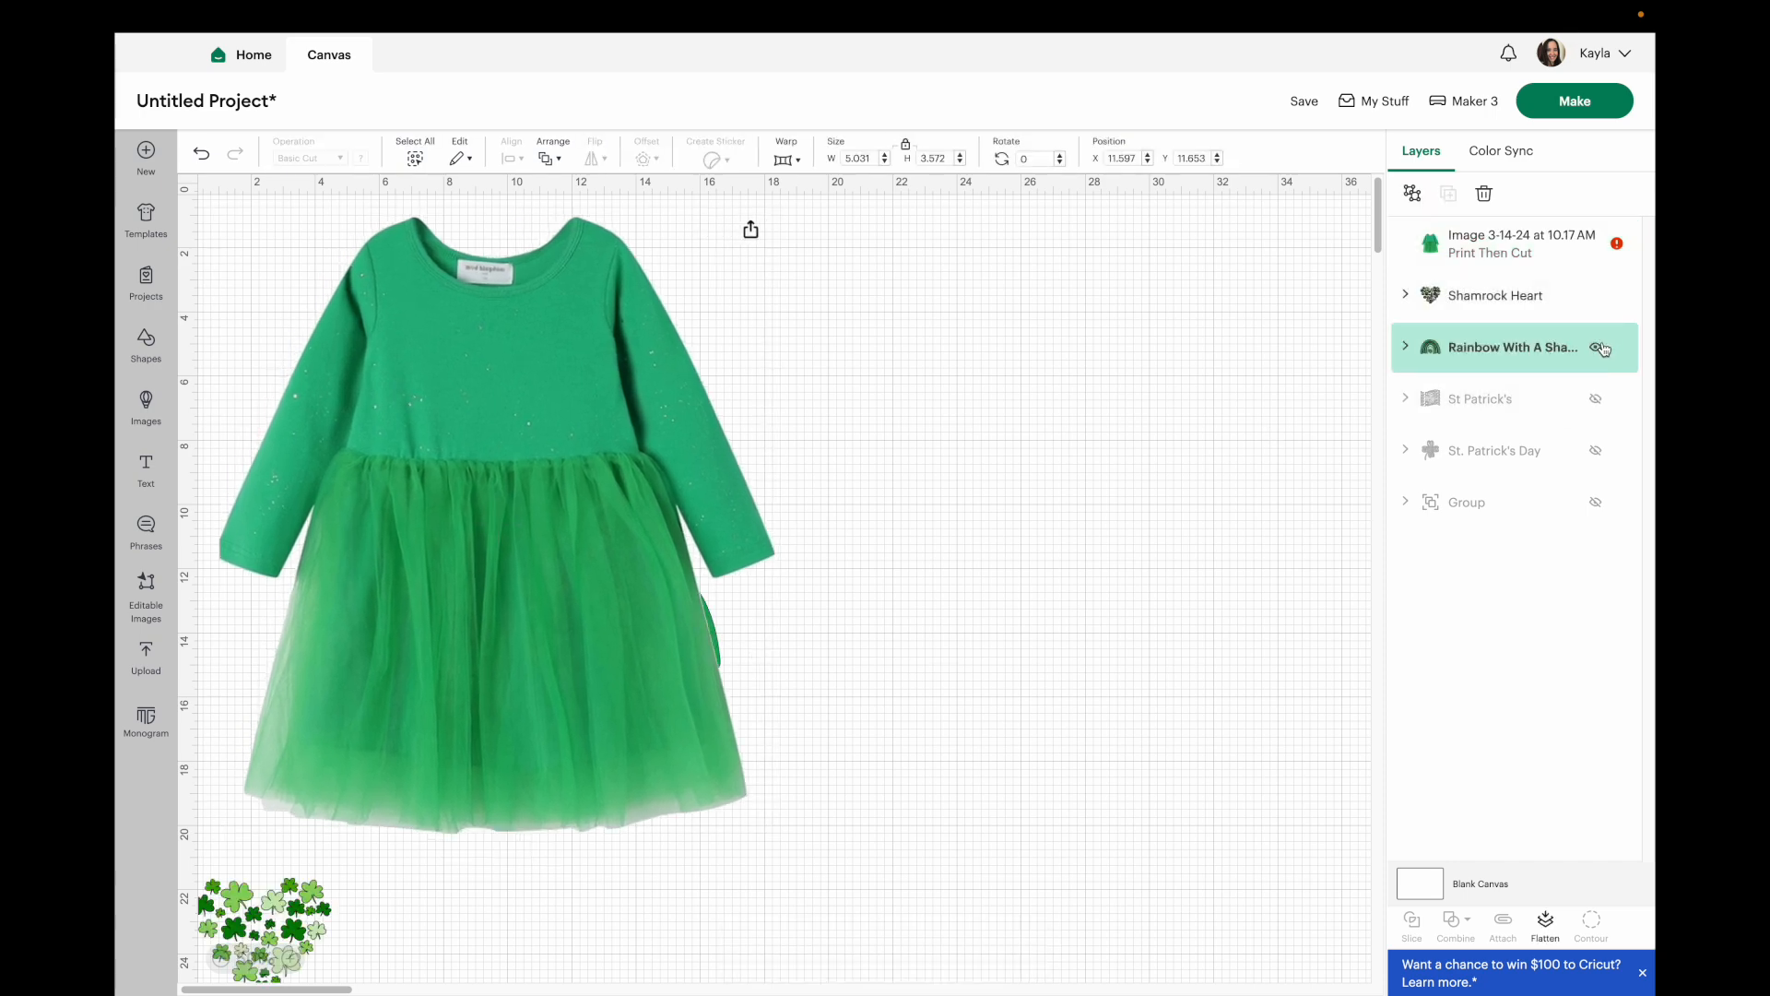
left_click(1598, 398)
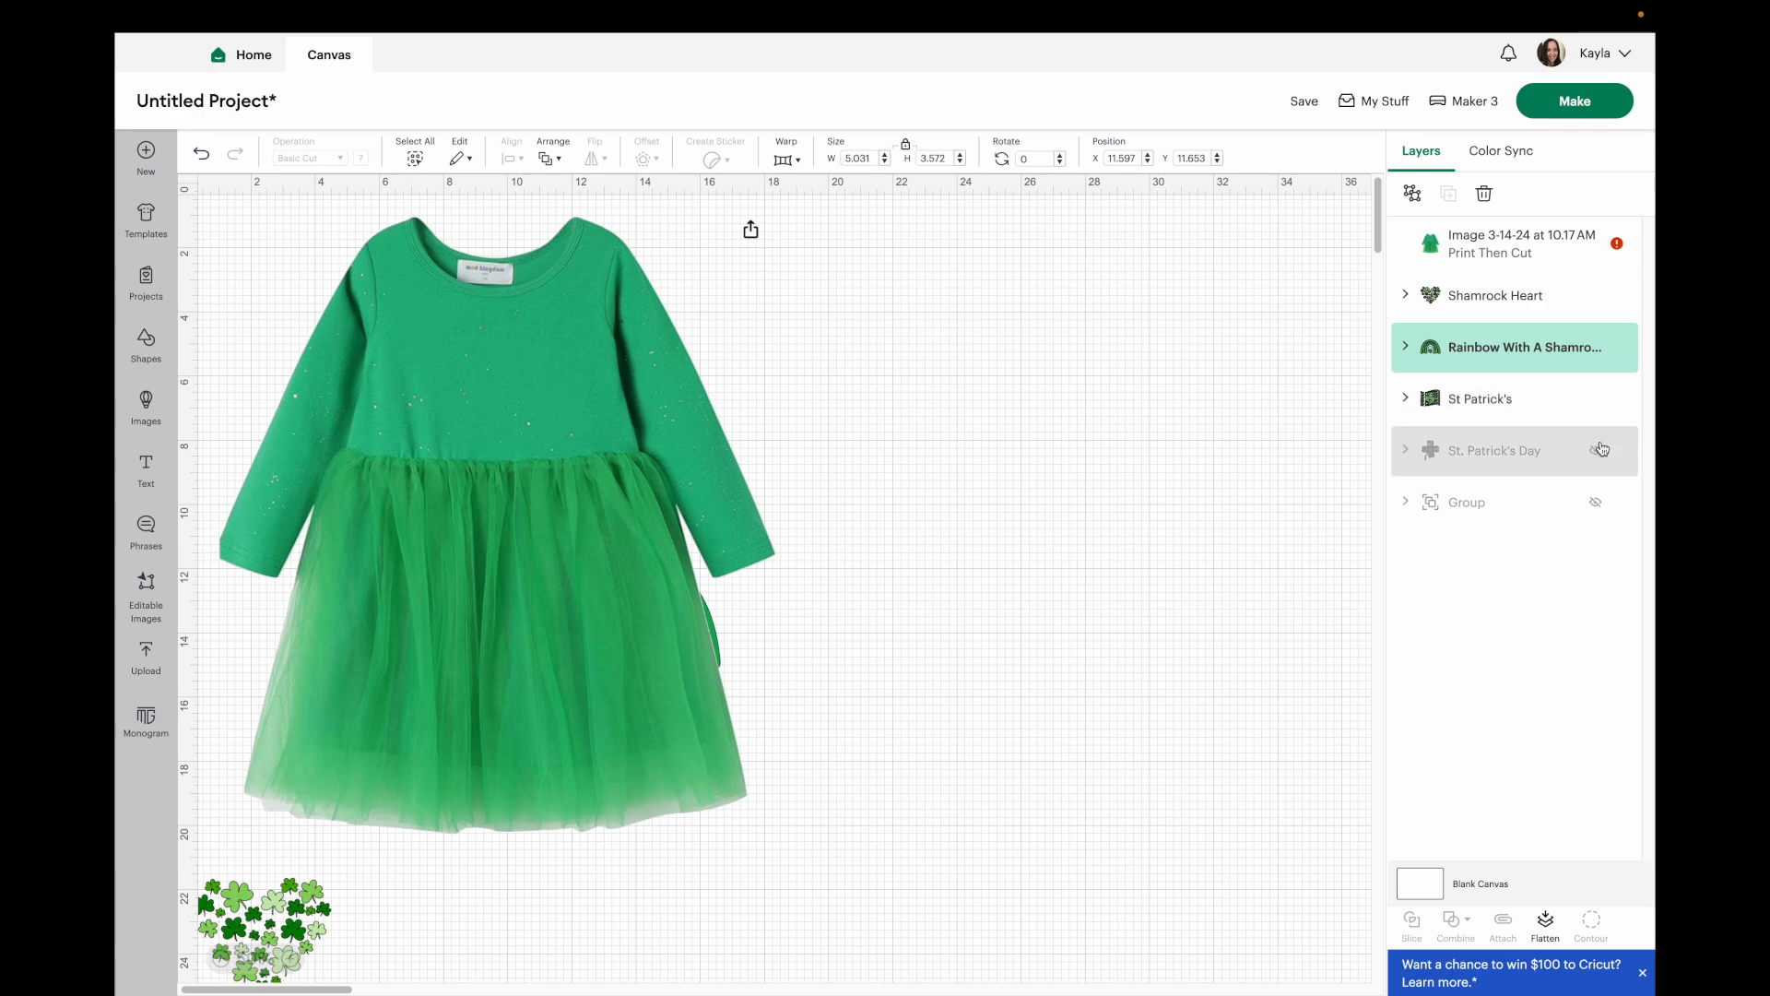
left_click(1602, 447)
left_click(1595, 501)
Move the dress image to the right of the designs and send it to the back.
left_click(1048, 511)
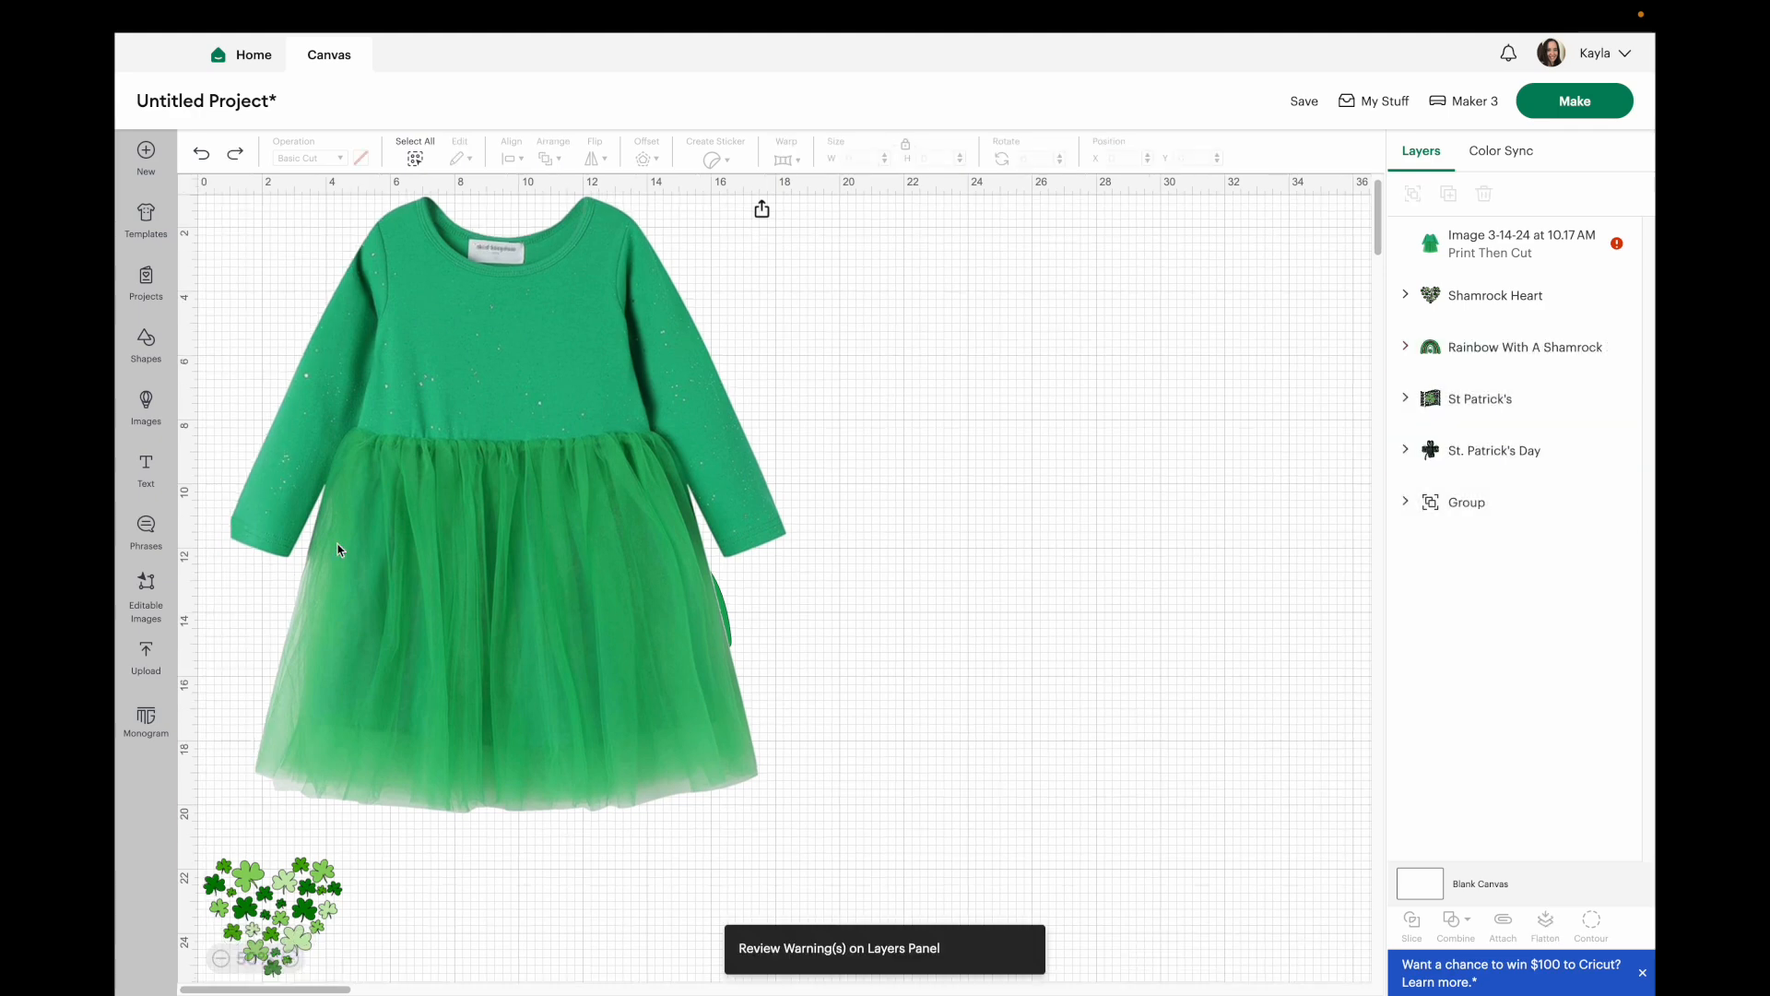
left_click_drag(443, 478, 1043, 514)
right_click(1158, 486)
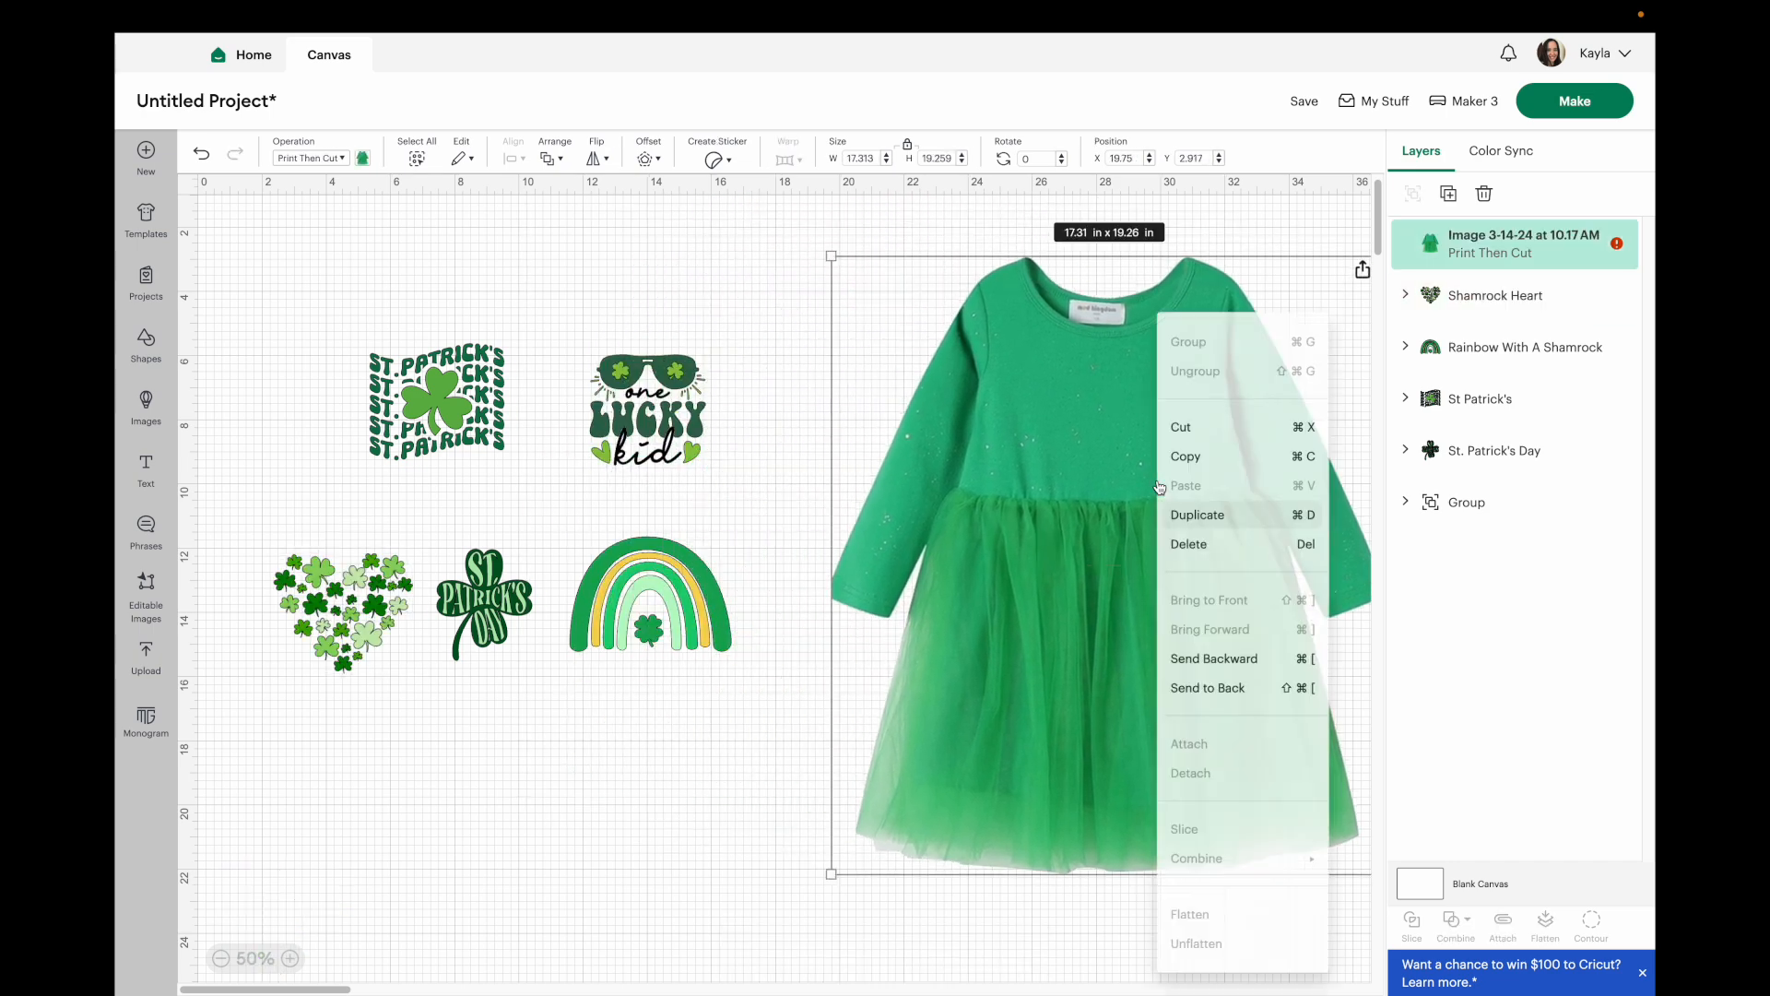
left_click(1166, 703)
Place the One Lucky Kid design onto the dress bodice.
left_click(526, 614)
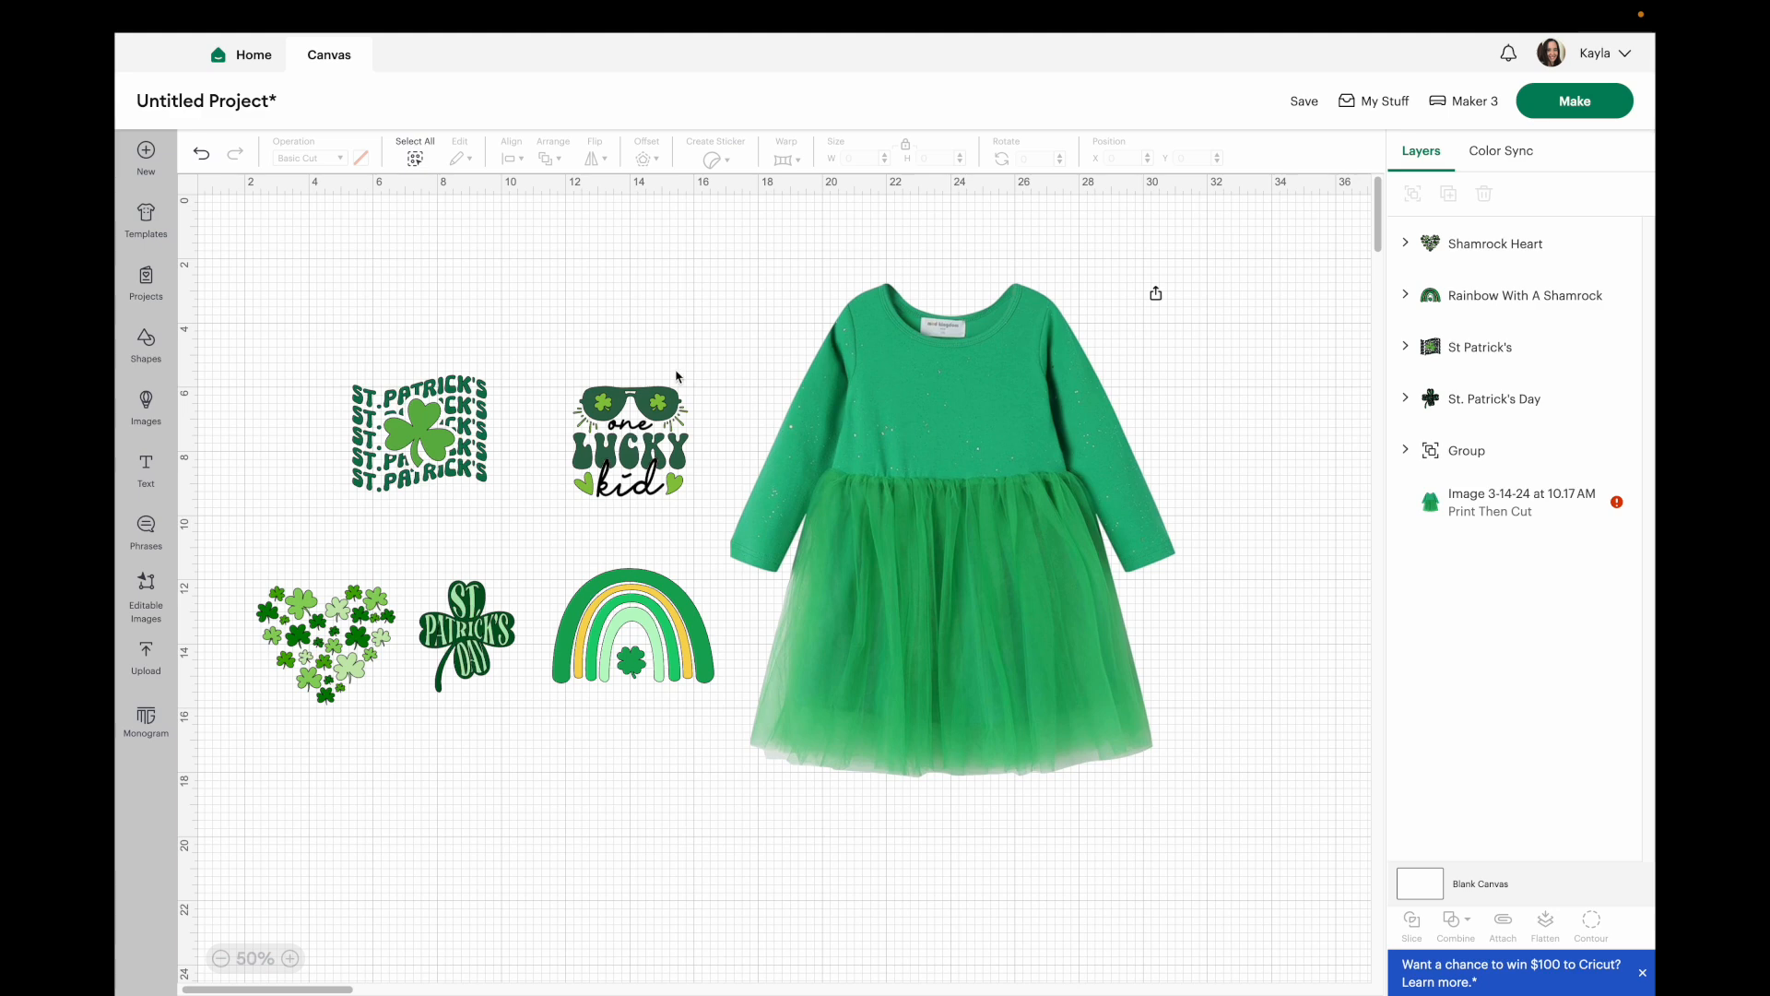
left_click_drag(634, 458, 949, 425)
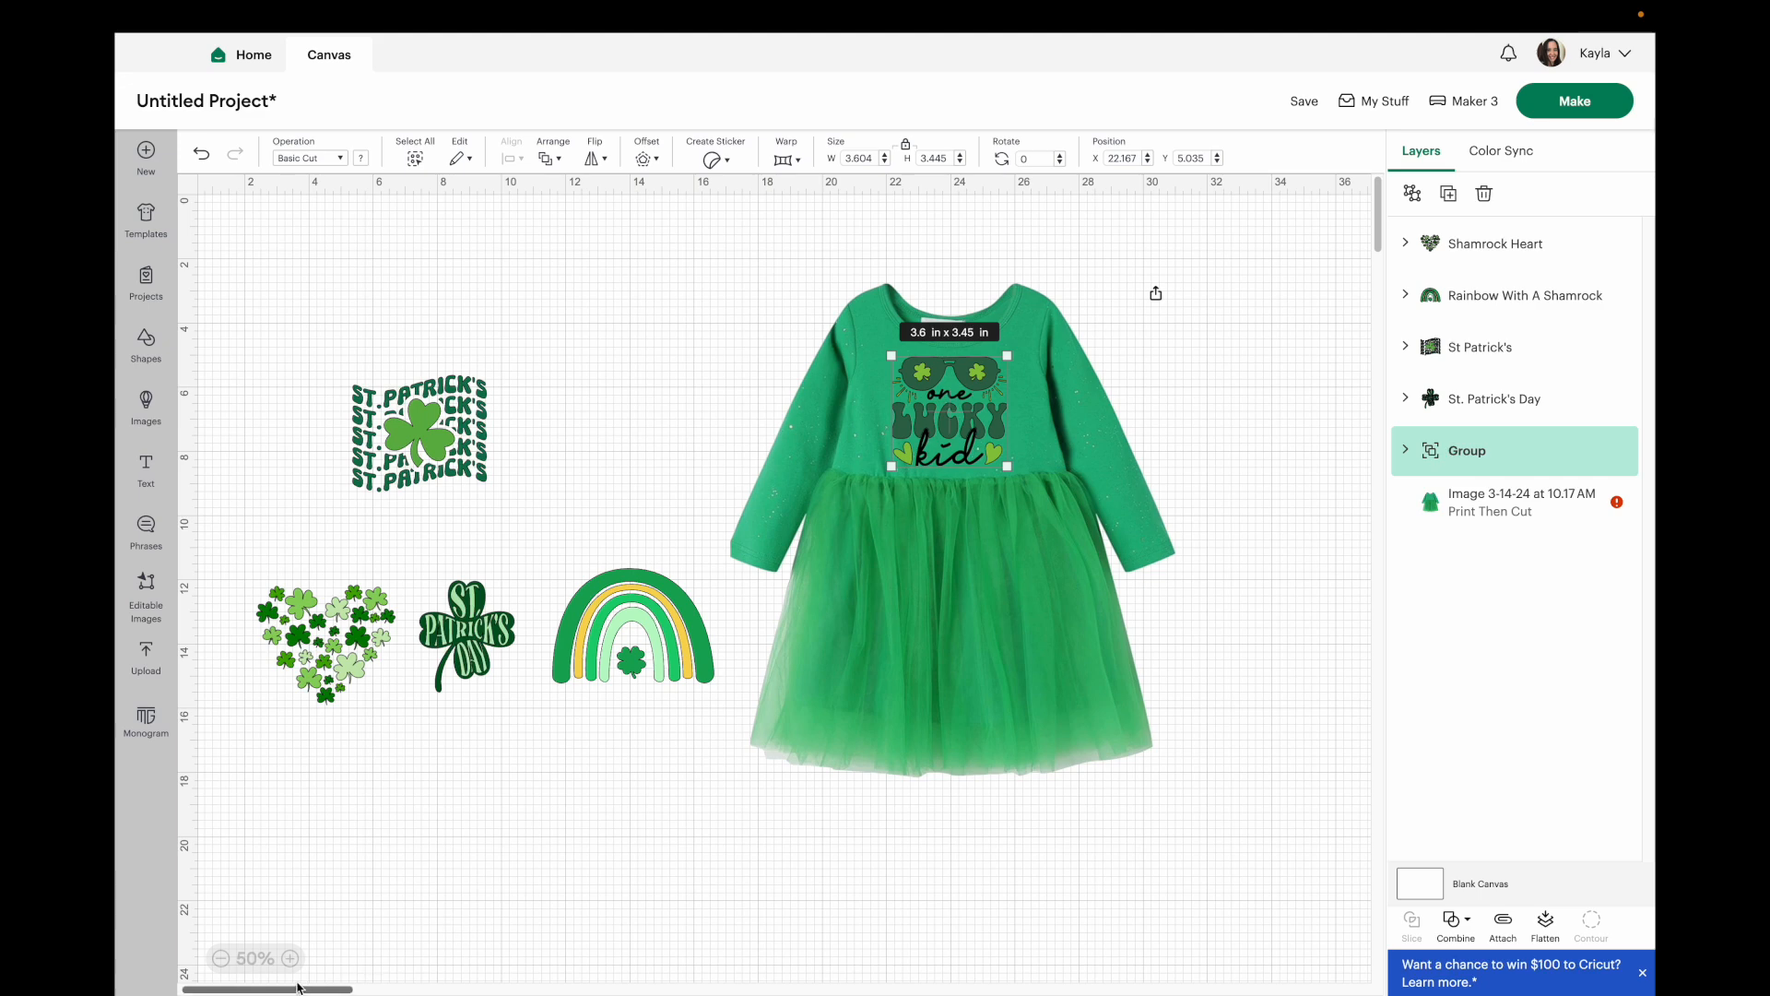
Move the One Lucky Kid design off the dress back beside the other designs.
left_click(289, 958)
scroll(758, 672, "right", 2)
scroll(783, 627, "up", 1)
left_click(1238, 365)
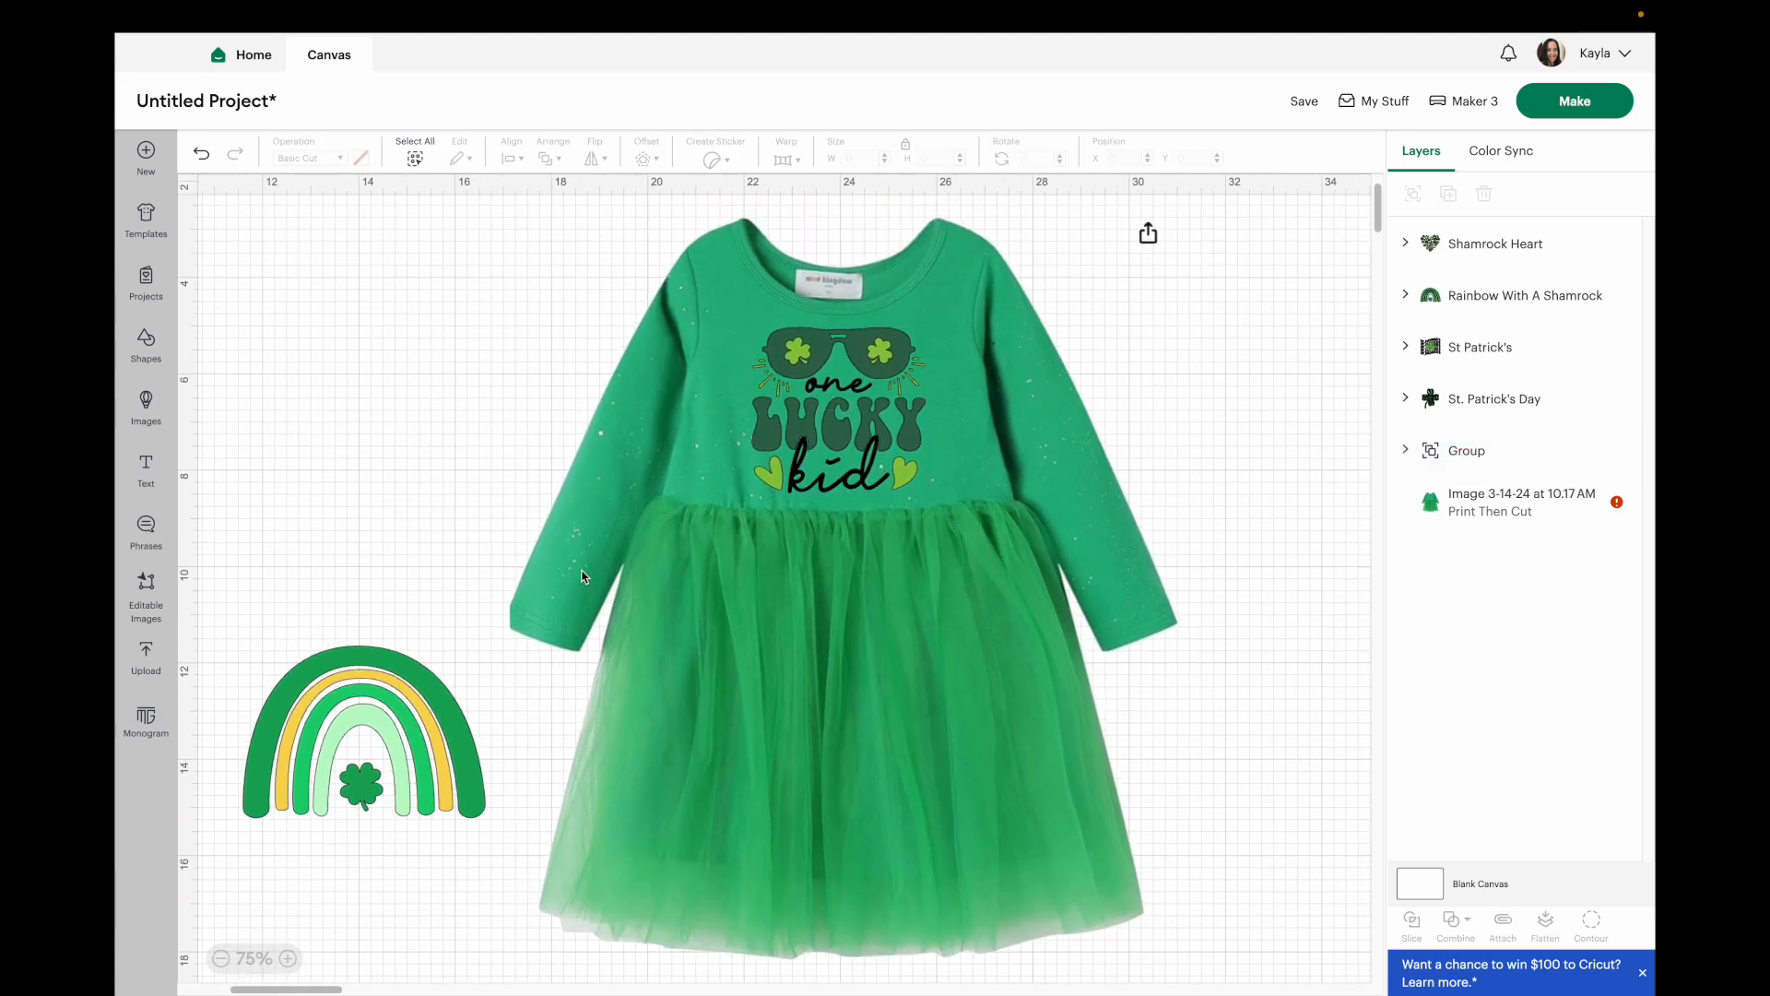
scroll(581, 577, "left", 1)
left_click_drag(267, 392, 646, 405)
left_click_drag(1012, 406, 370, 347)
Place the St. Patrick's Day shamrock design onto the dress bodice.
left_click_drag(557, 471, 542, 401)
left_click(608, 360)
left_click_drag(258, 759, 987, 417)
left_click(327, 661)
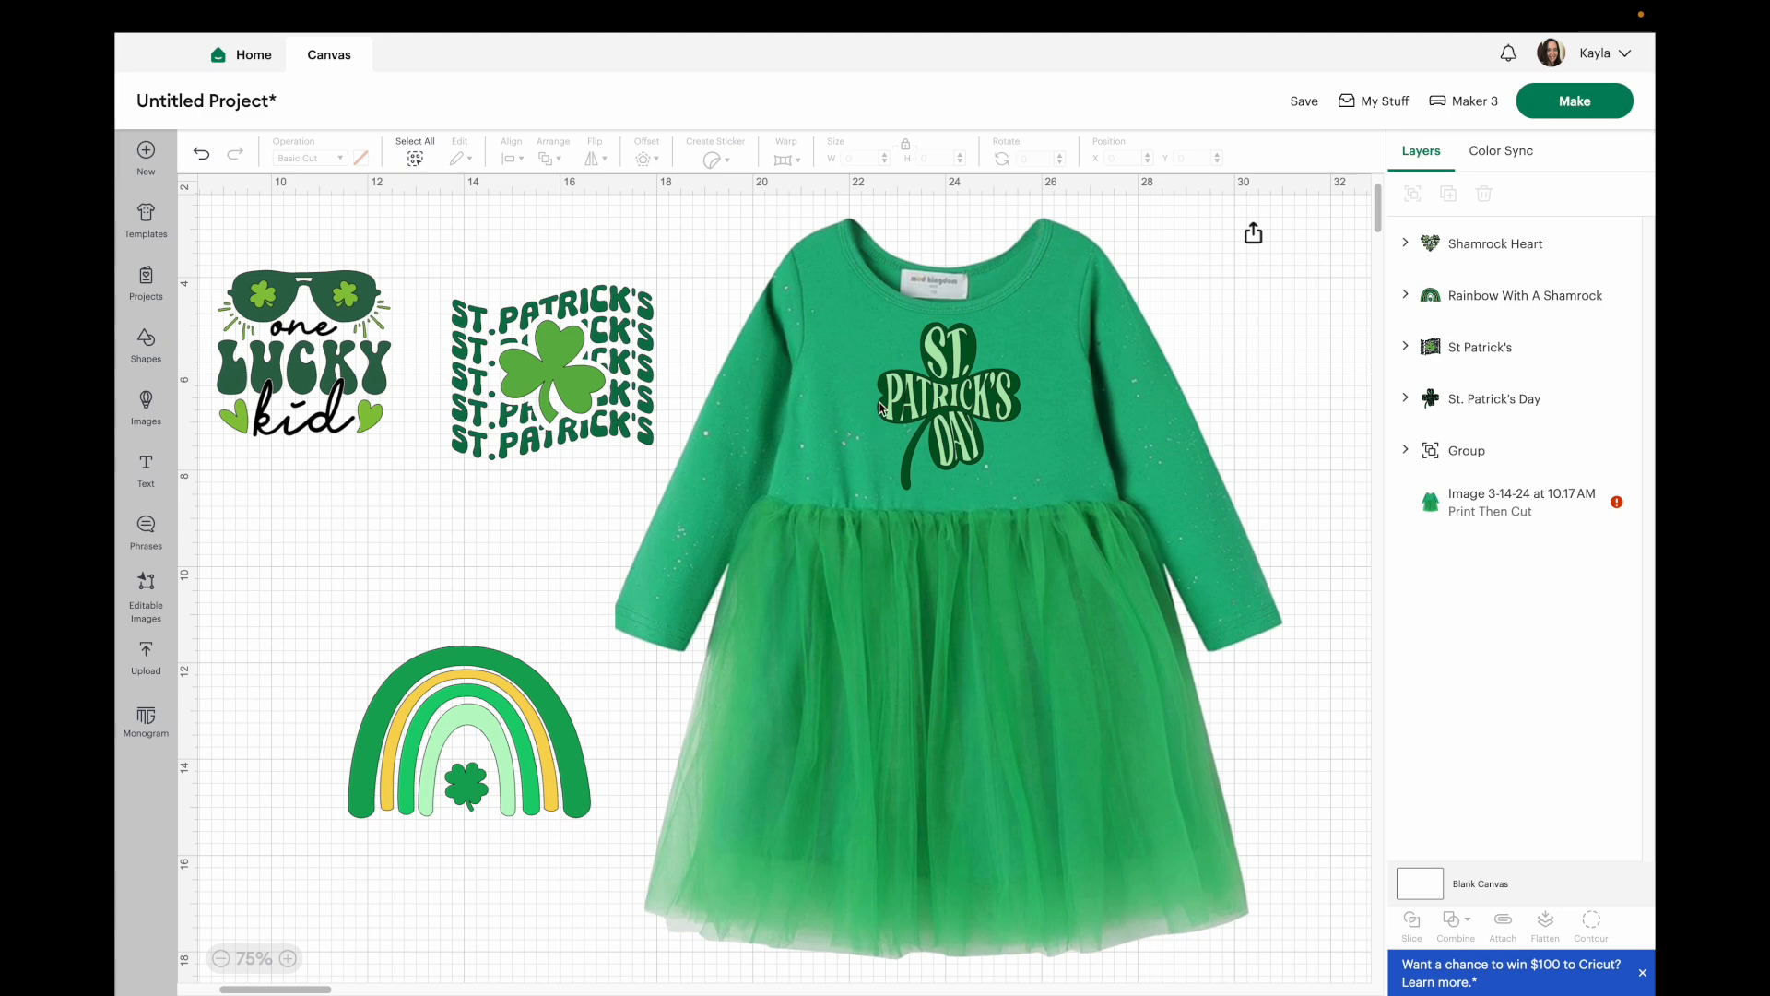
Move the St. Patrick's Day shamrock design off the dress to the left.
left_click(960, 422)
left_click_drag(959, 422, 419, 551)
scroll(435, 534, "left", 5)
scroll(435, 534, "up", 2)
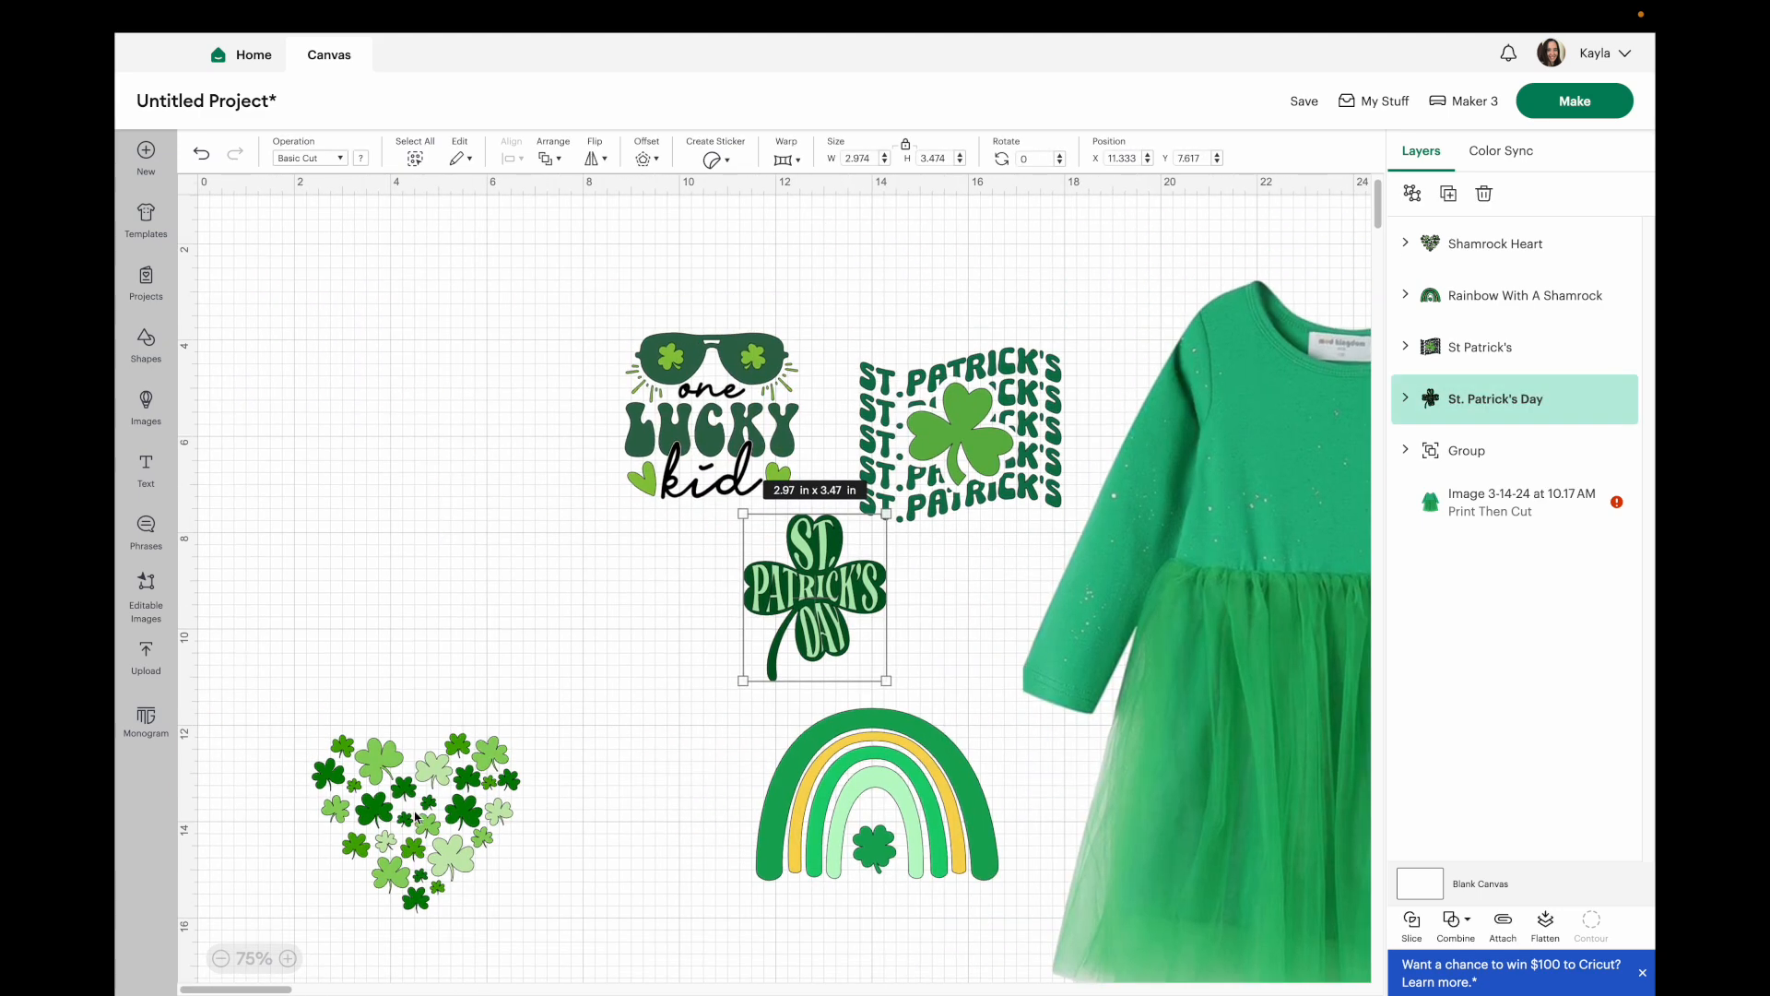
Place the shamrock heart on the dress bodice and shrink it slightly.
left_click_drag(415, 811, 1392, 530)
scroll(1179, 593, "right", 5)
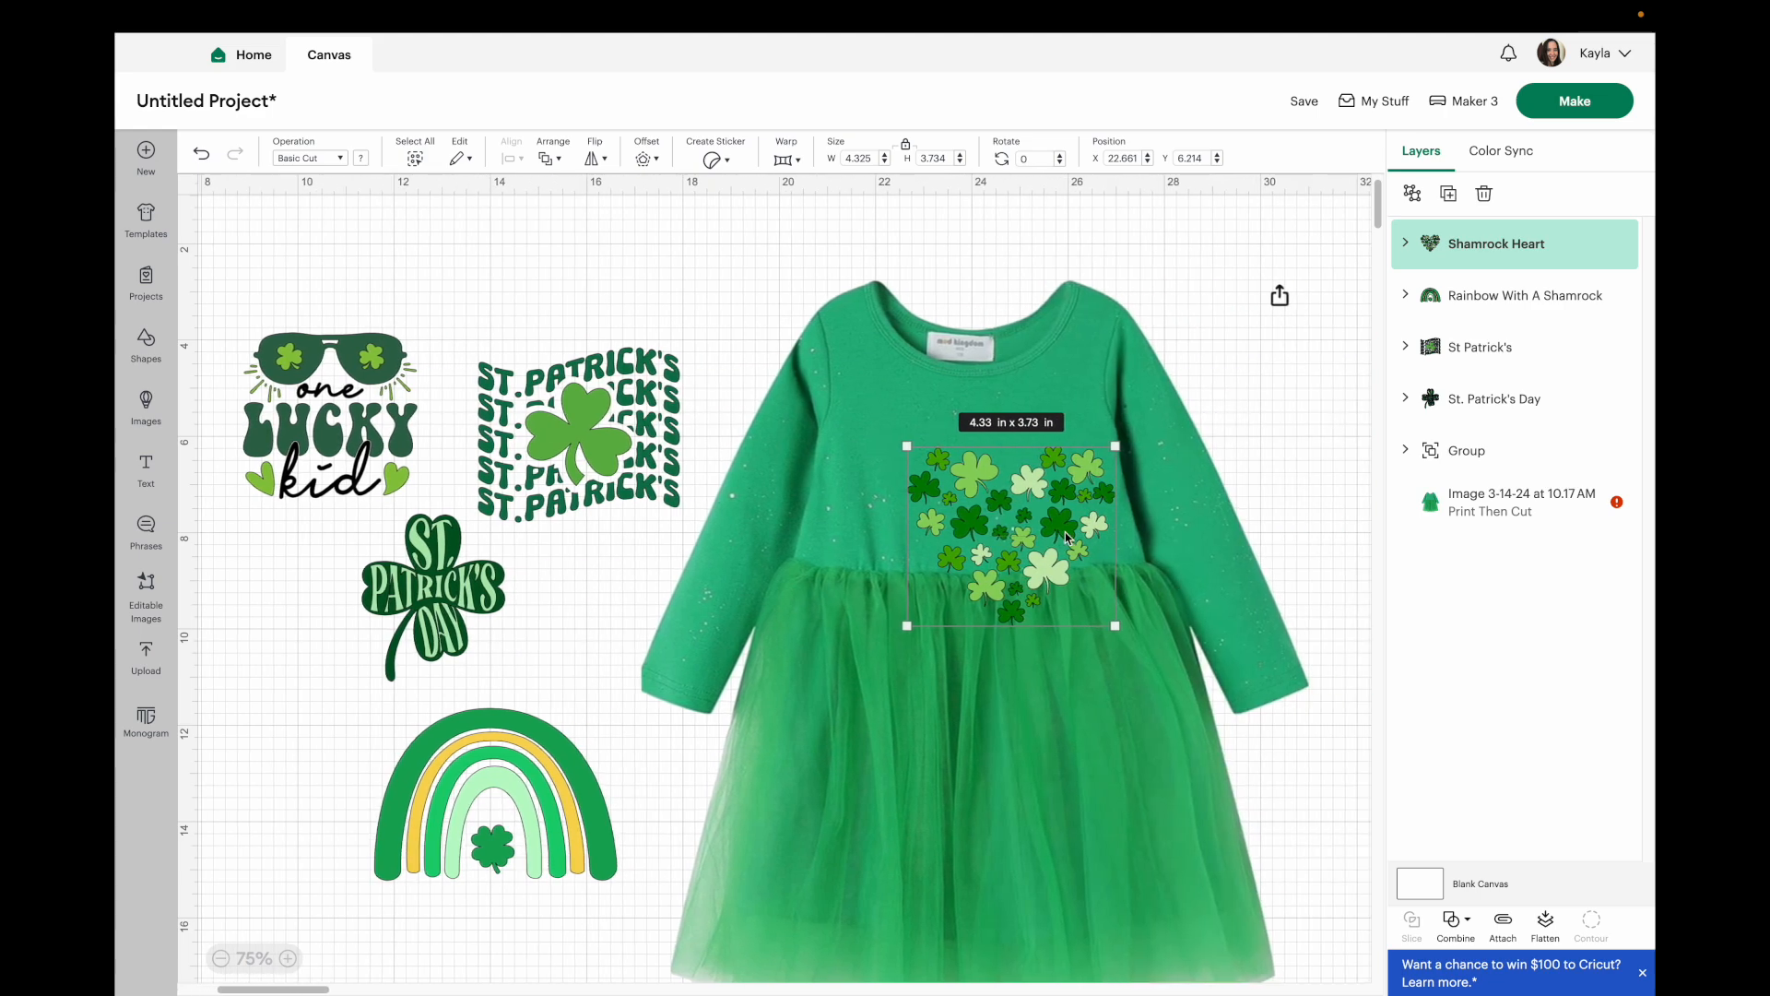
left_click_drag(1114, 626, 1082, 599)
left_click_drag(1013, 512, 983, 465)
Move the shamrock heart off the dress up to the left.
left_click(1267, 389)
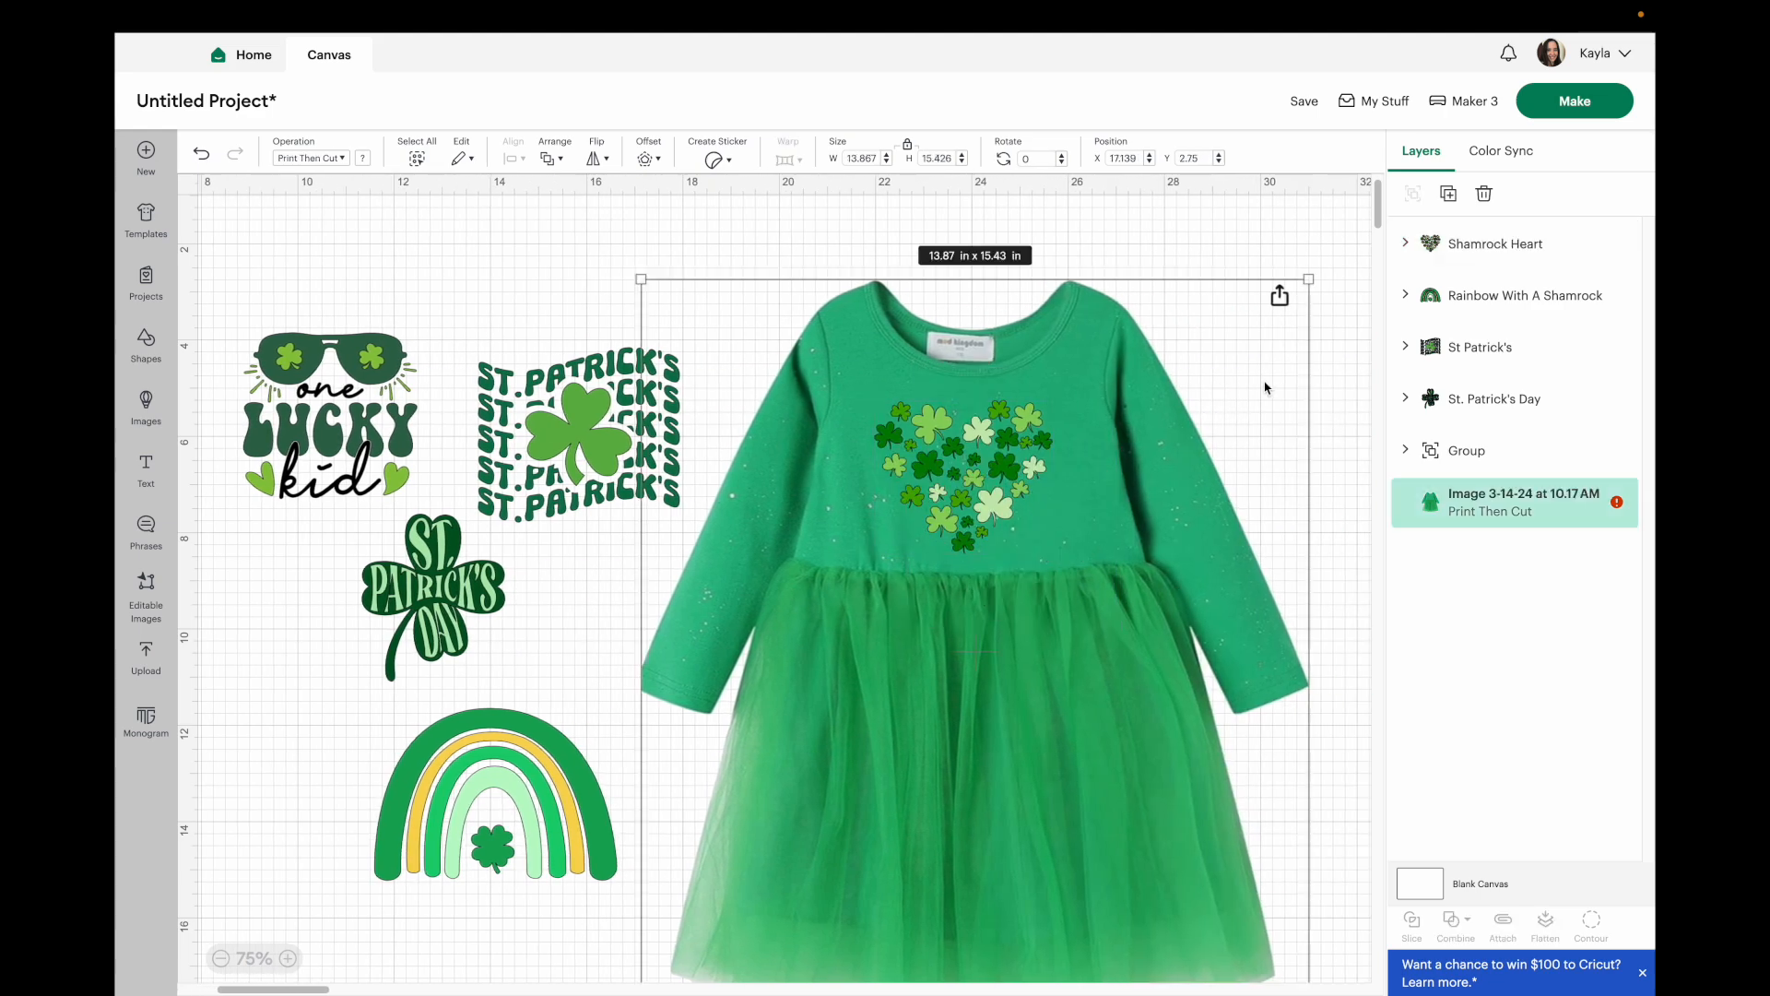
left_click(901, 225)
left_click_drag(937, 425, 453, 257)
Place the rainbow with a shamrock onto the dress bodice.
left_click_drag(538, 802, 1021, 476)
left_click(383, 806)
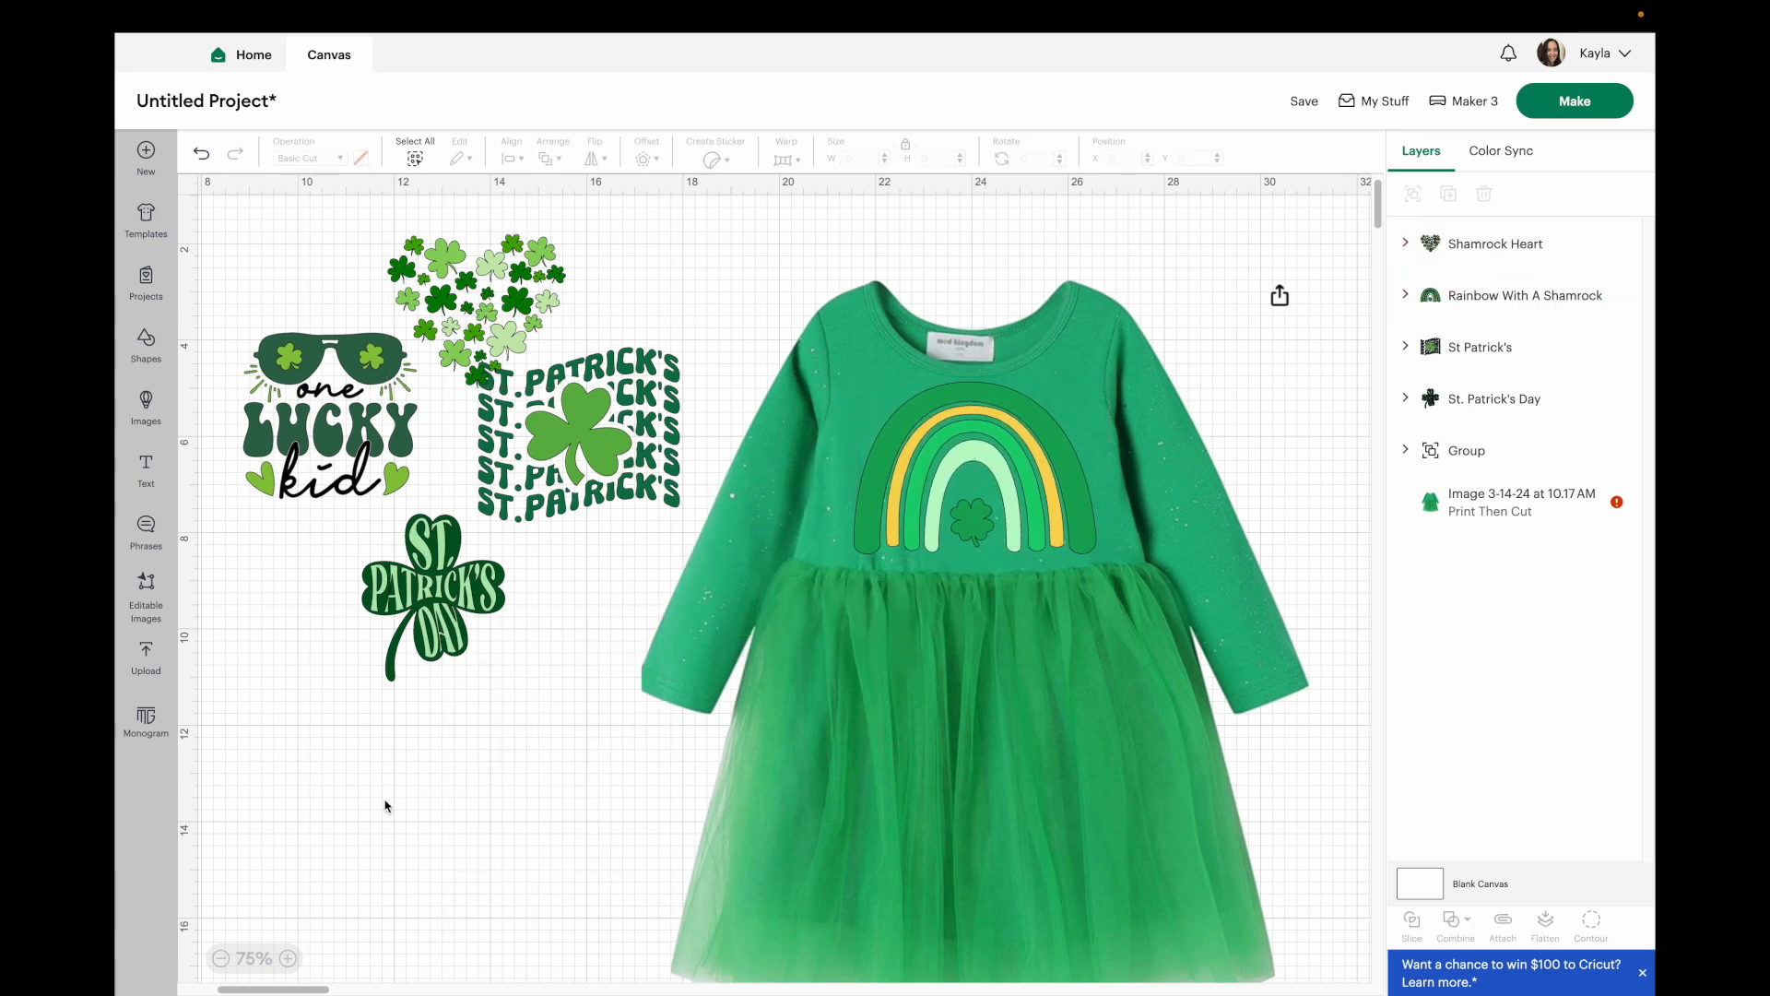
Replace the rainbow on the dress bodice with the shamrock heart design.
scroll(383, 805, "down", 1)
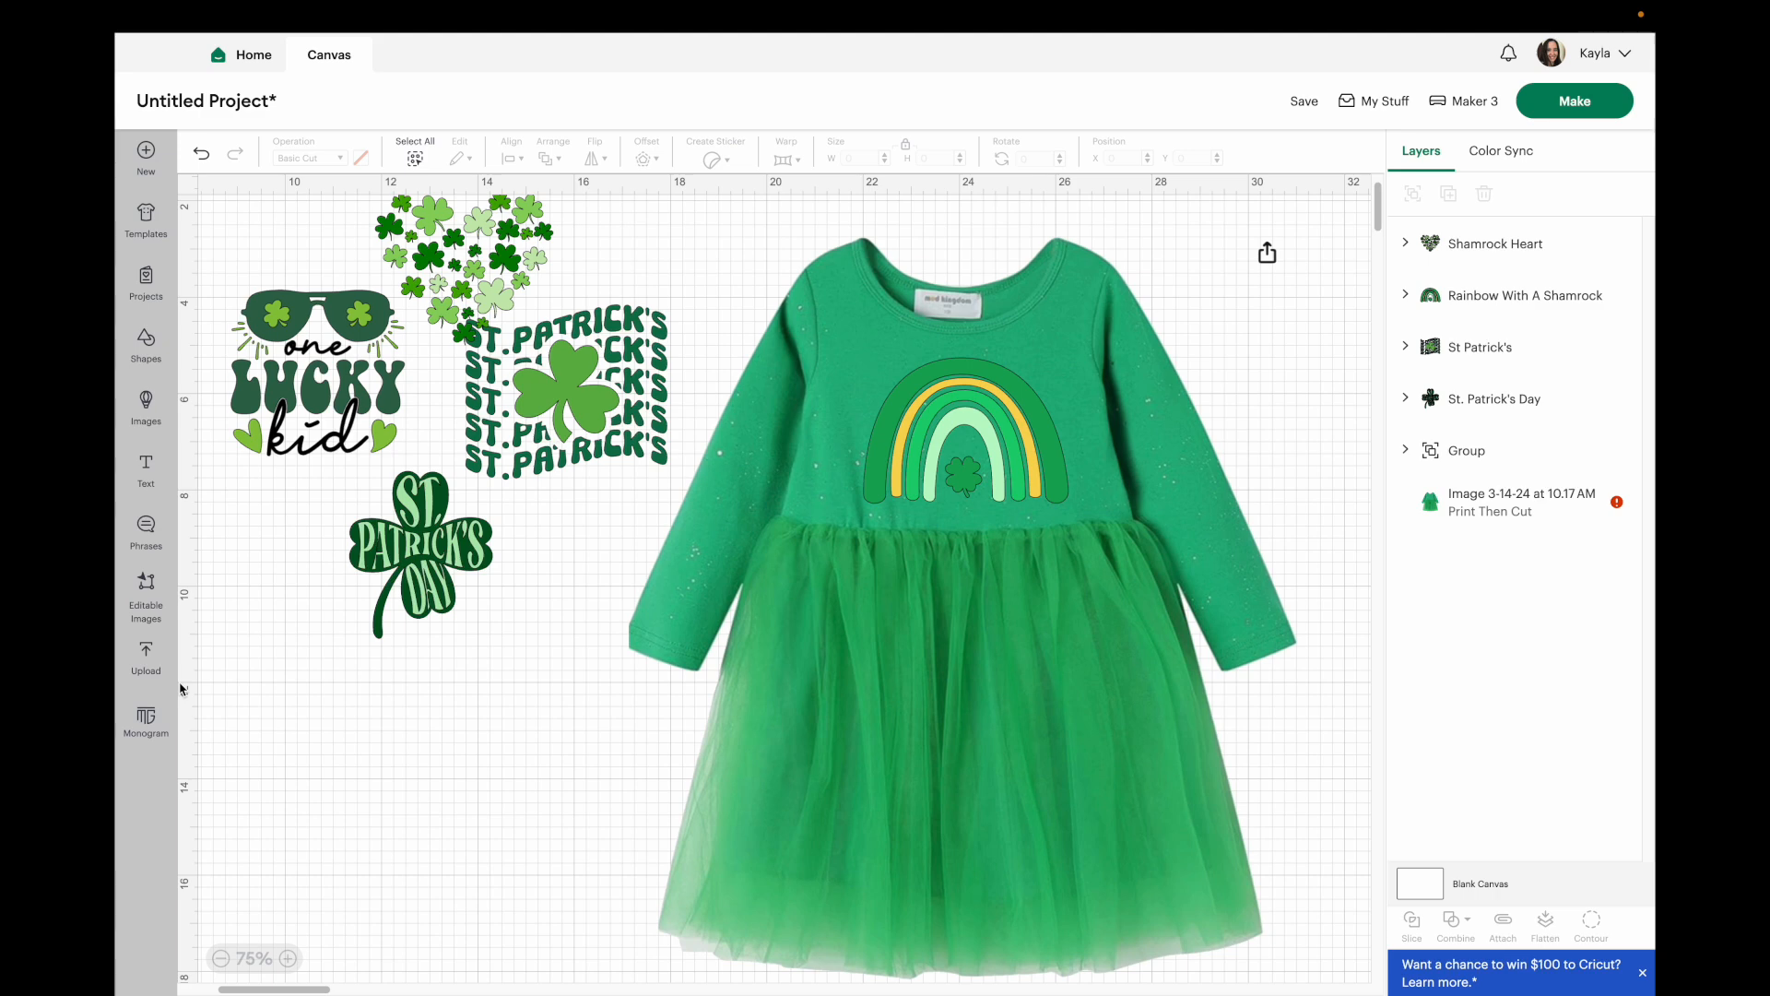
left_click_drag(909, 417, 900, 412)
left_click(975, 436)
left_click_drag(975, 436, 499, 712)
left_click_drag(513, 262, 1009, 419)
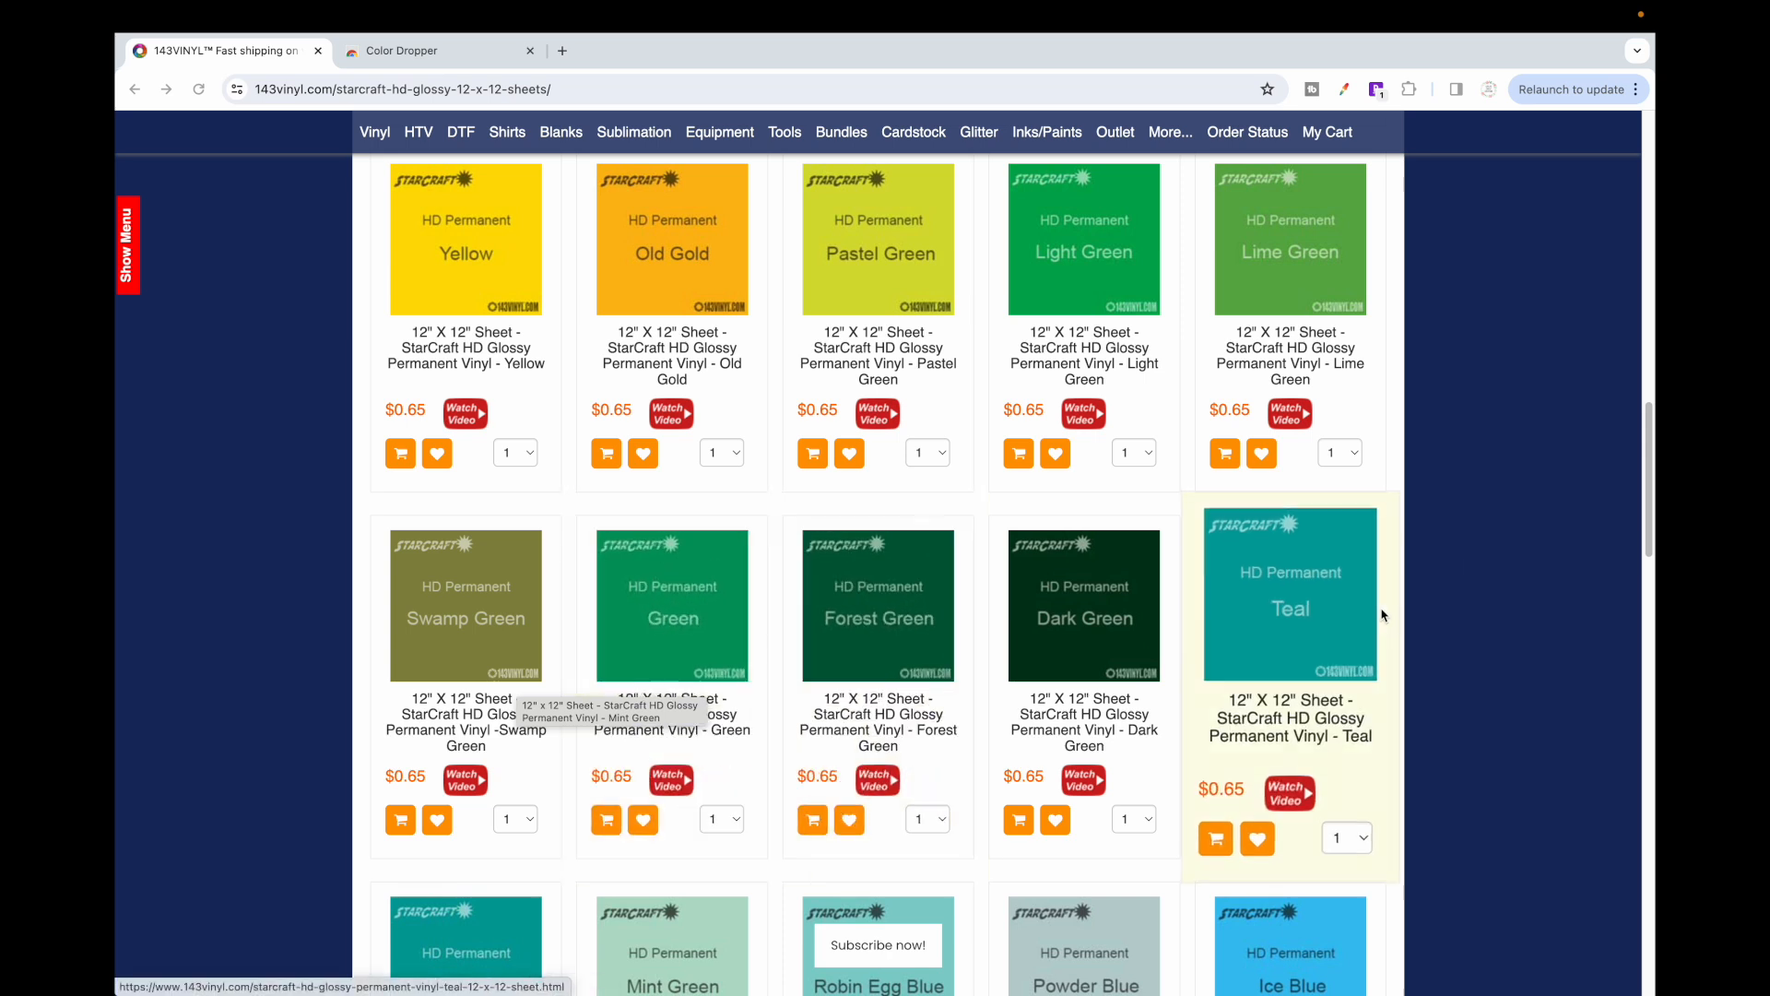
Sample the Dark Green vinyl swatch's hex colour with the Color Dropper browser extension.
scroll(1480, 489, "down", 1)
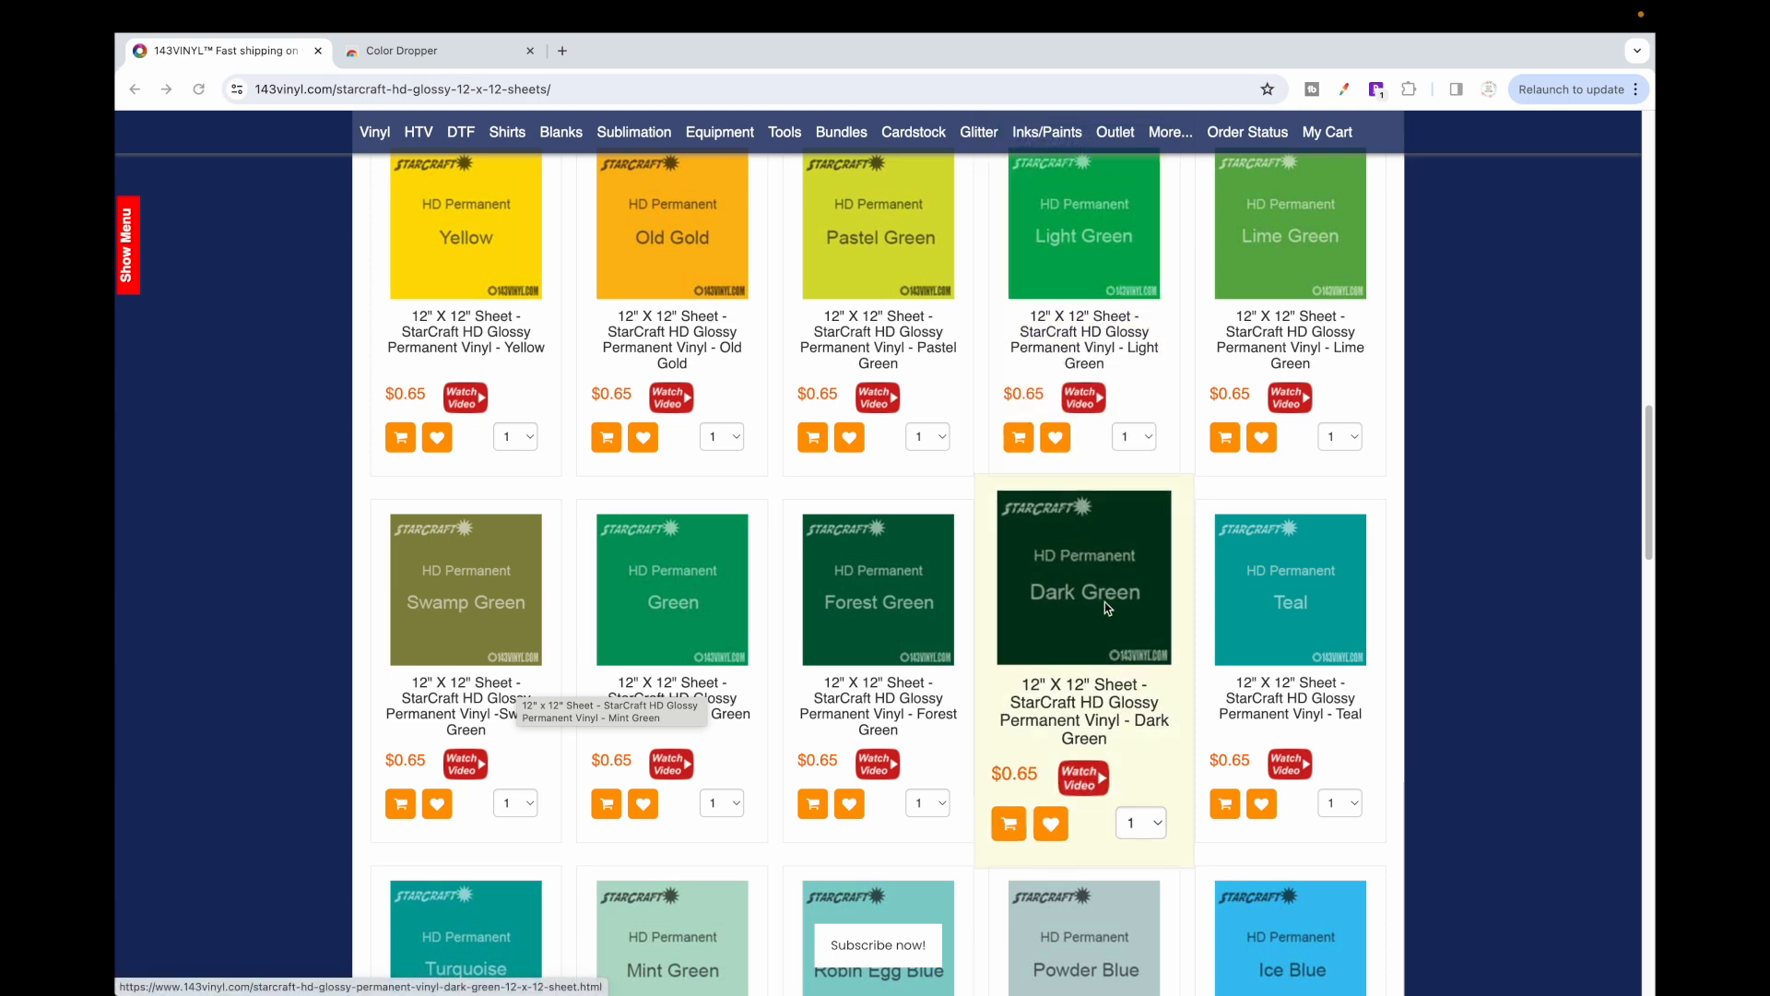
left_click(384, 53)
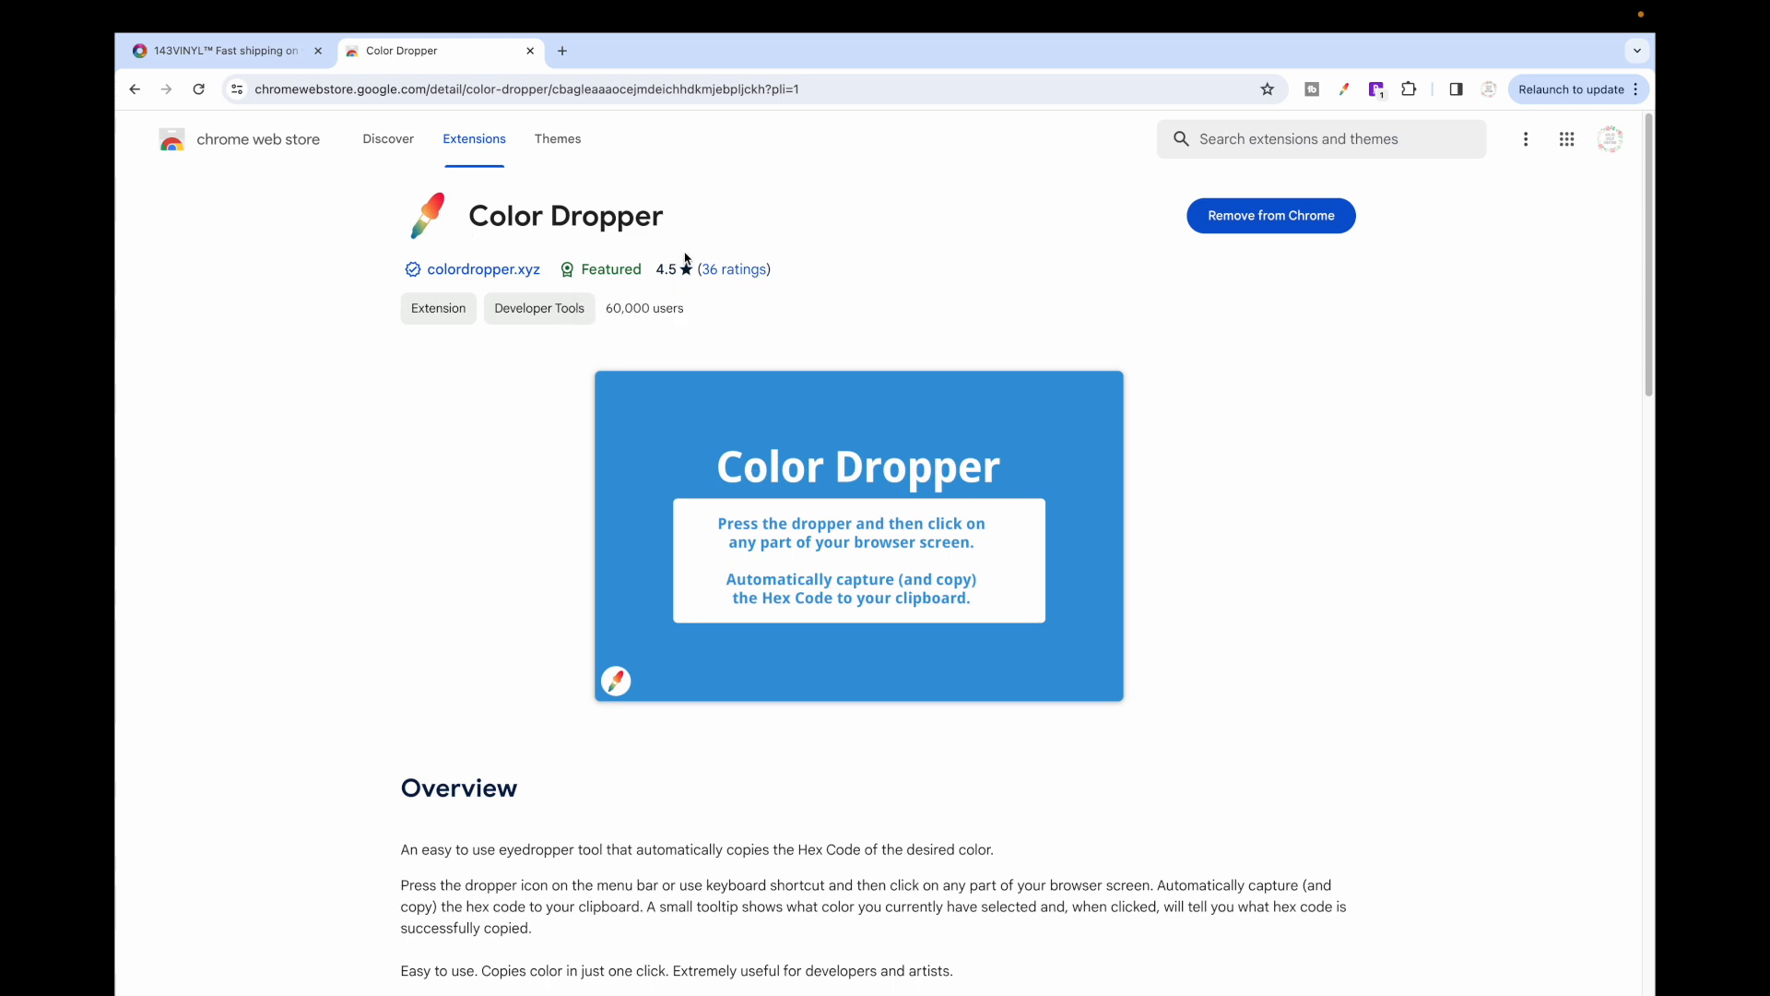
left_click(216, 46)
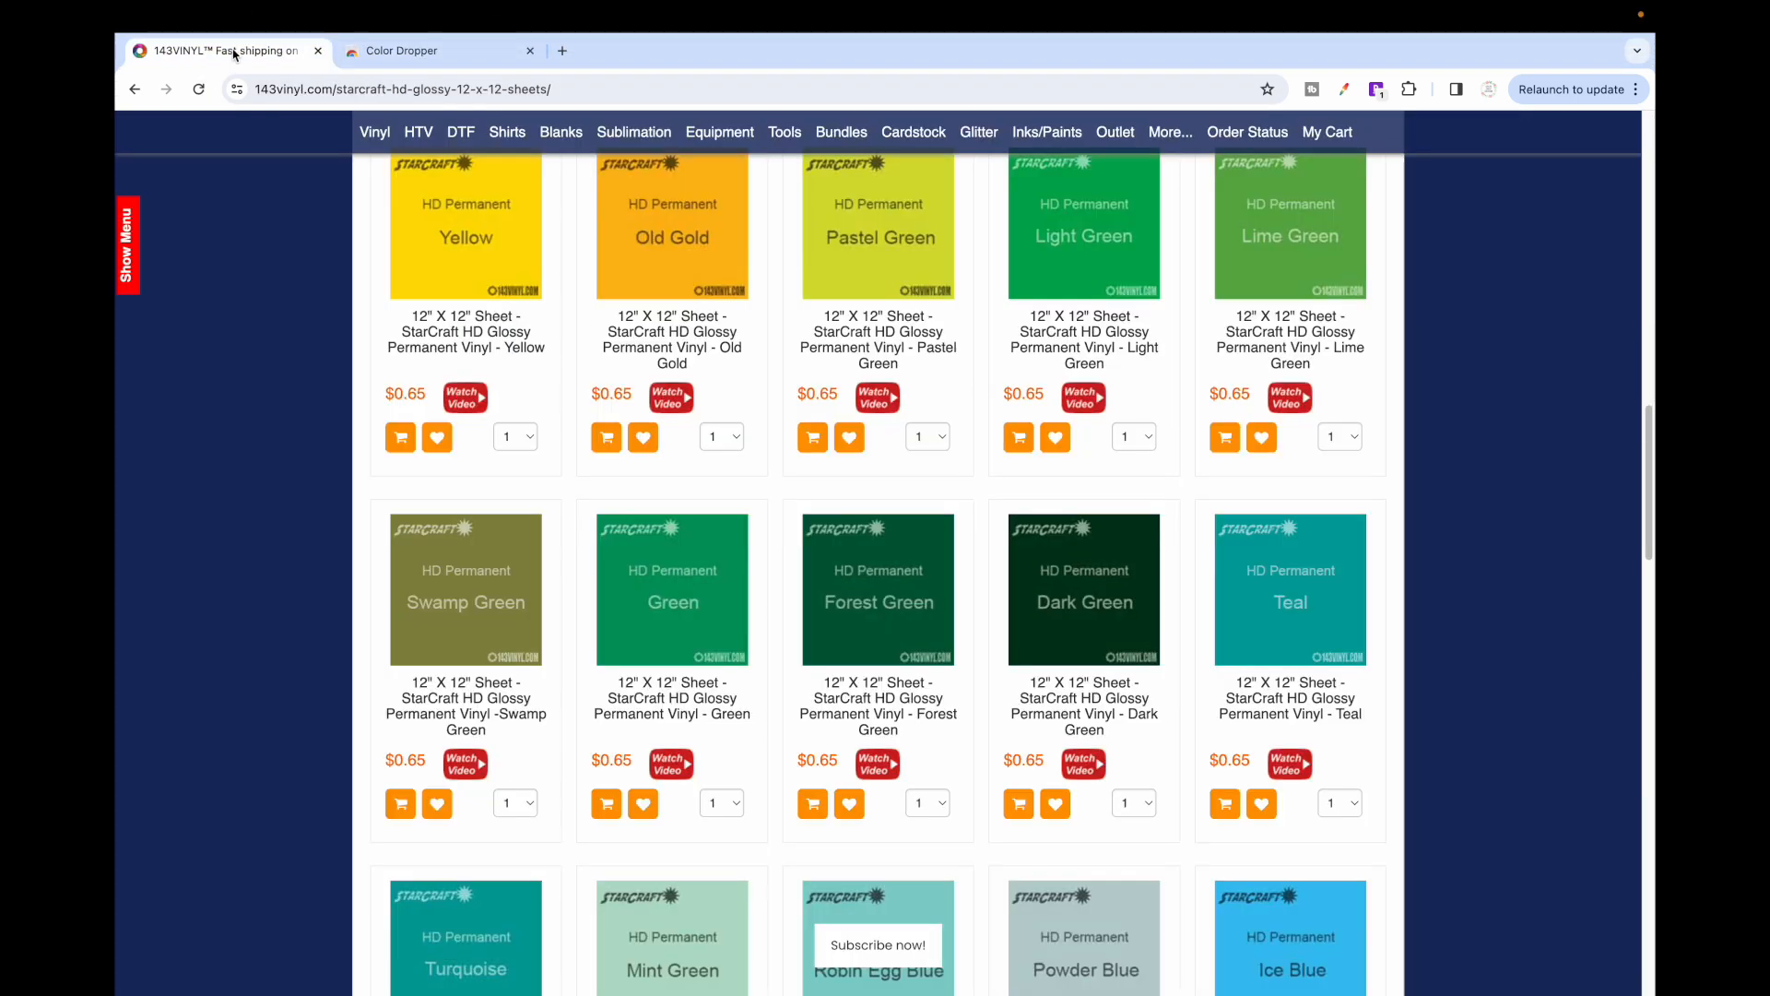
mouse_move(1271, 164)
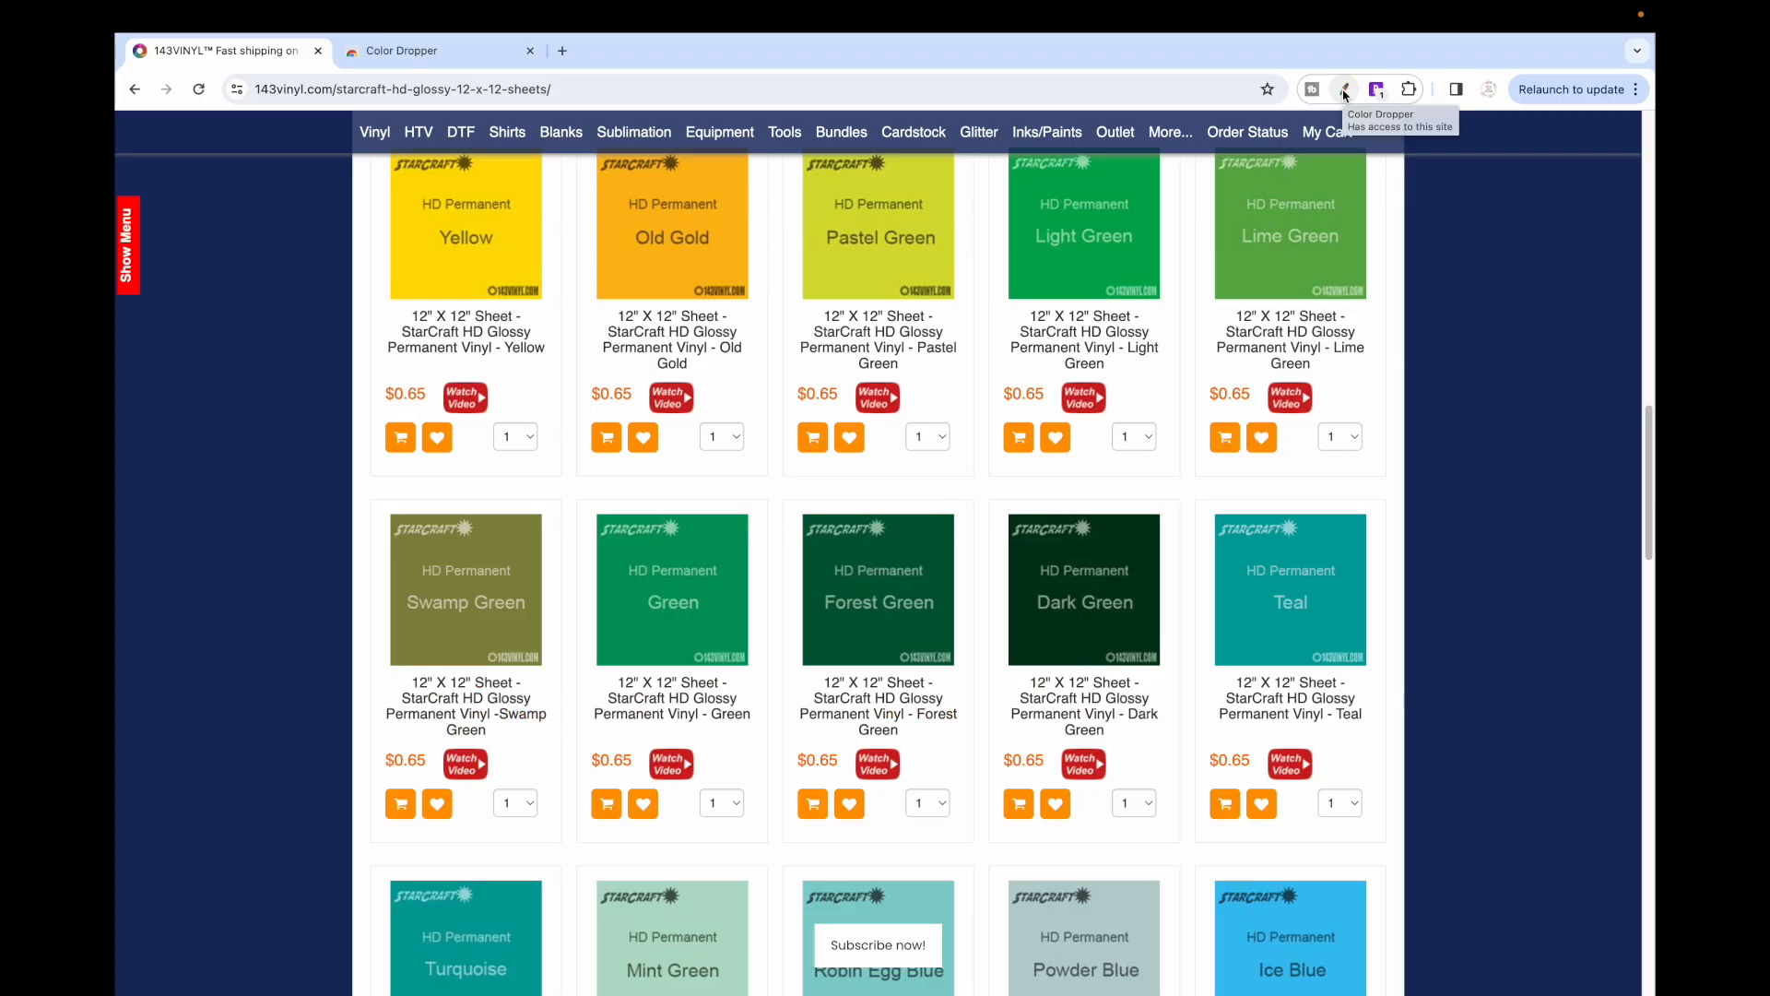
left_click(1343, 92)
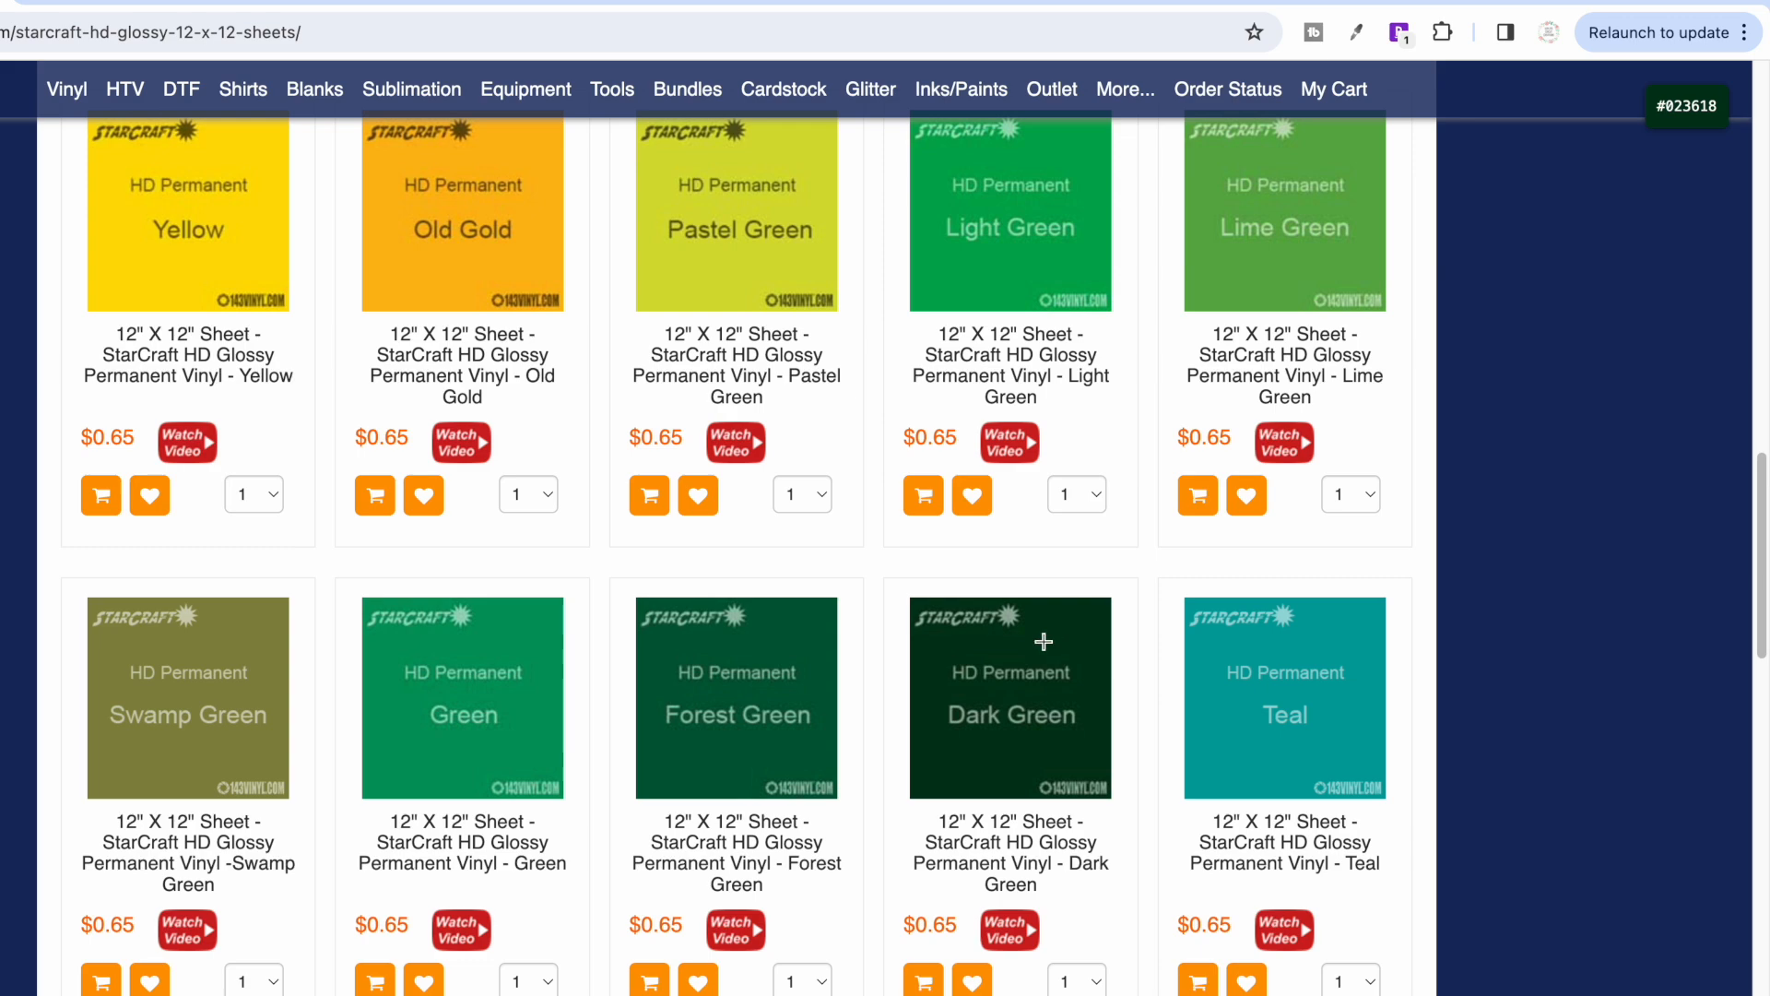
left_click(1029, 637)
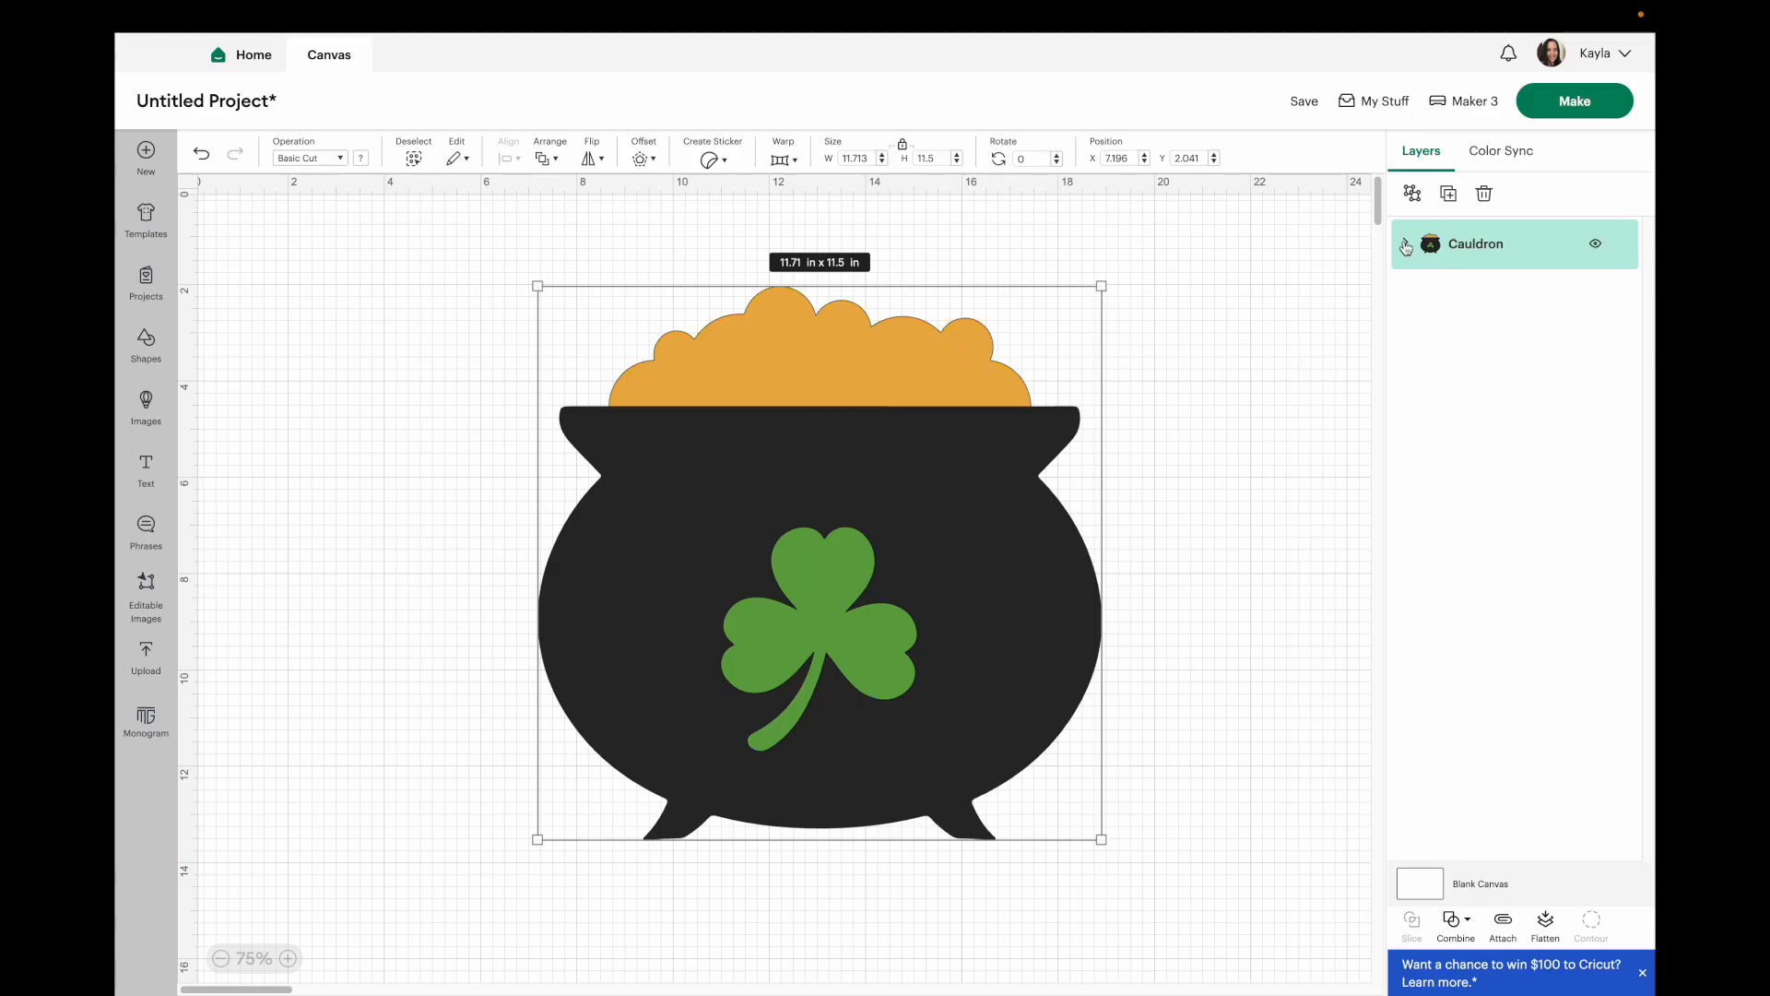
Ungroup the cauldron design into its separate layers.
left_click(1412, 193)
left_click(1258, 609)
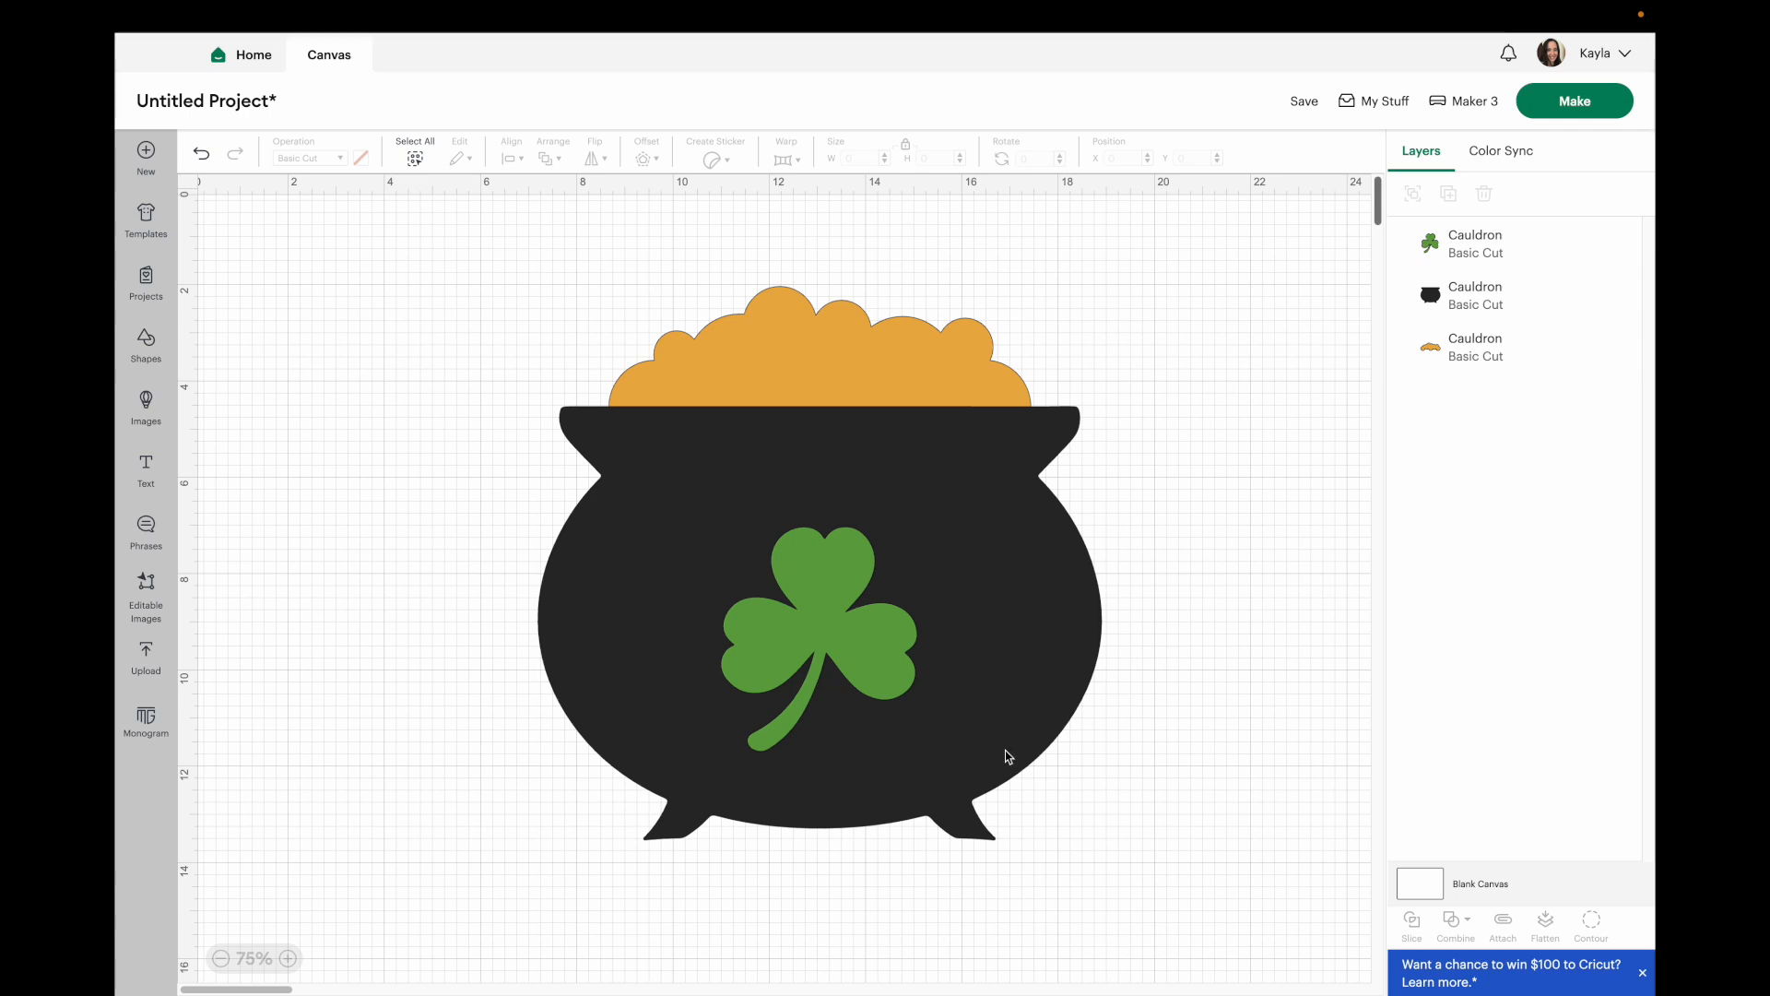
Recolour the cauldron's shamrock layer with the pasted hex colour #023618.
left_click(829, 630)
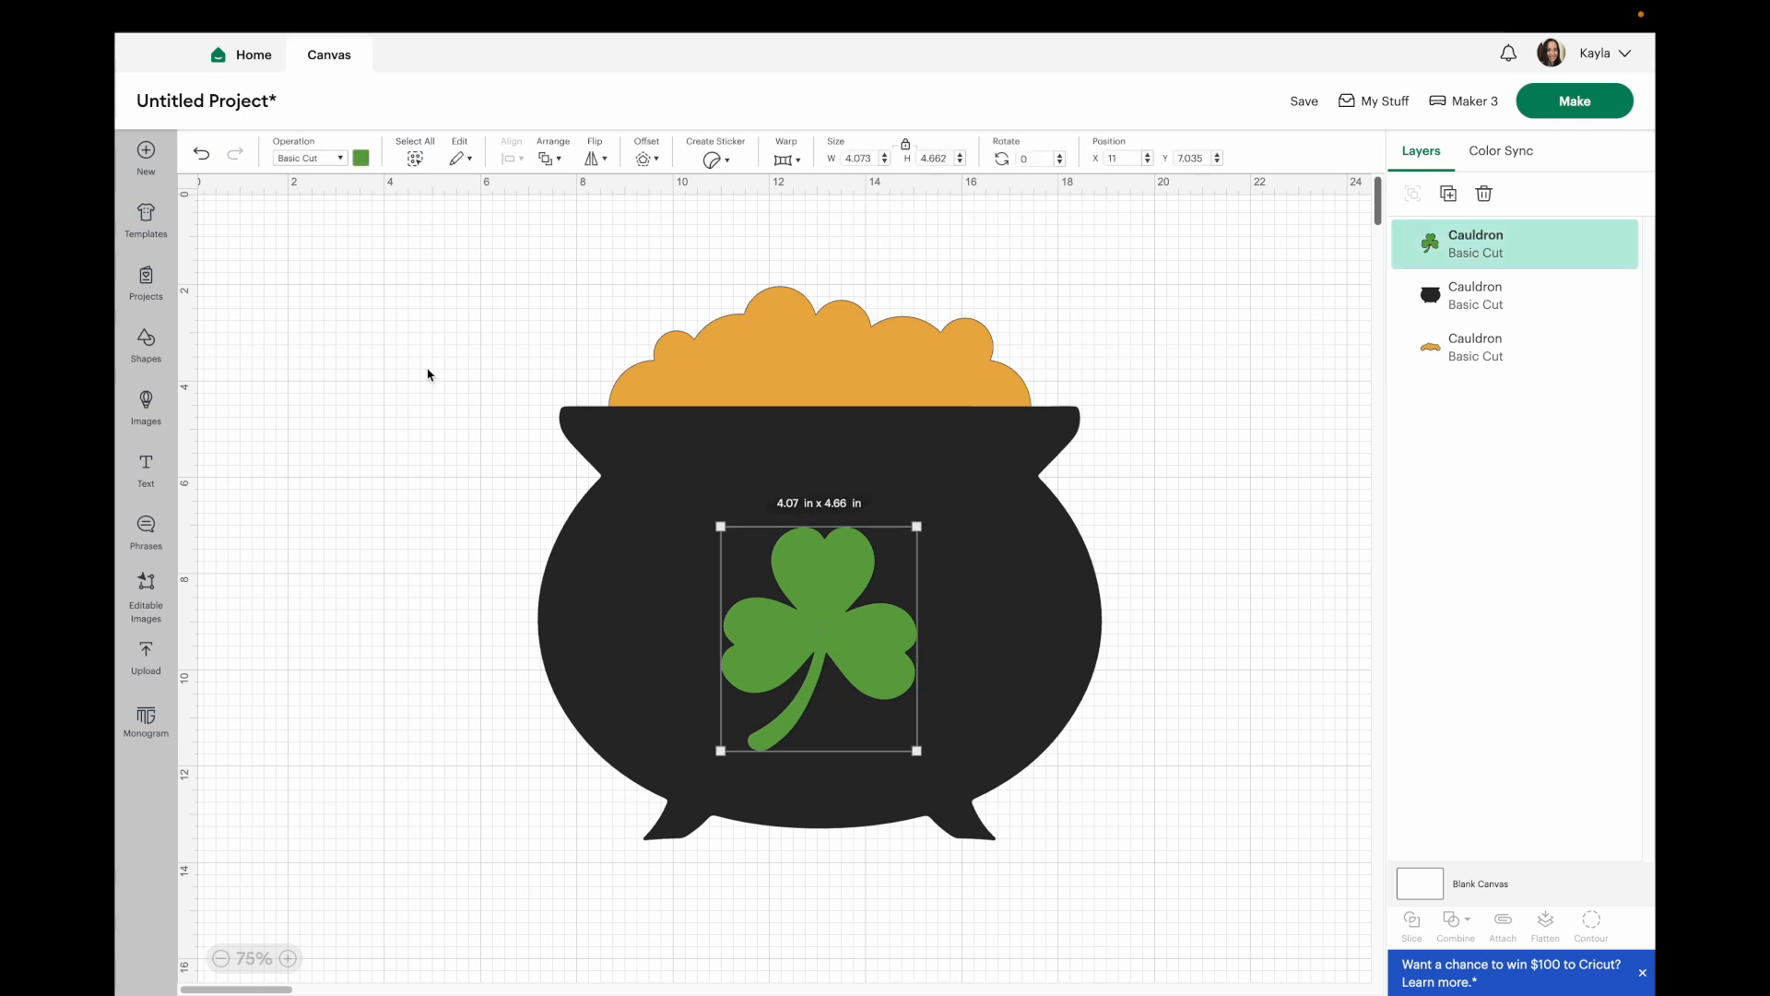
left_click(361, 159)
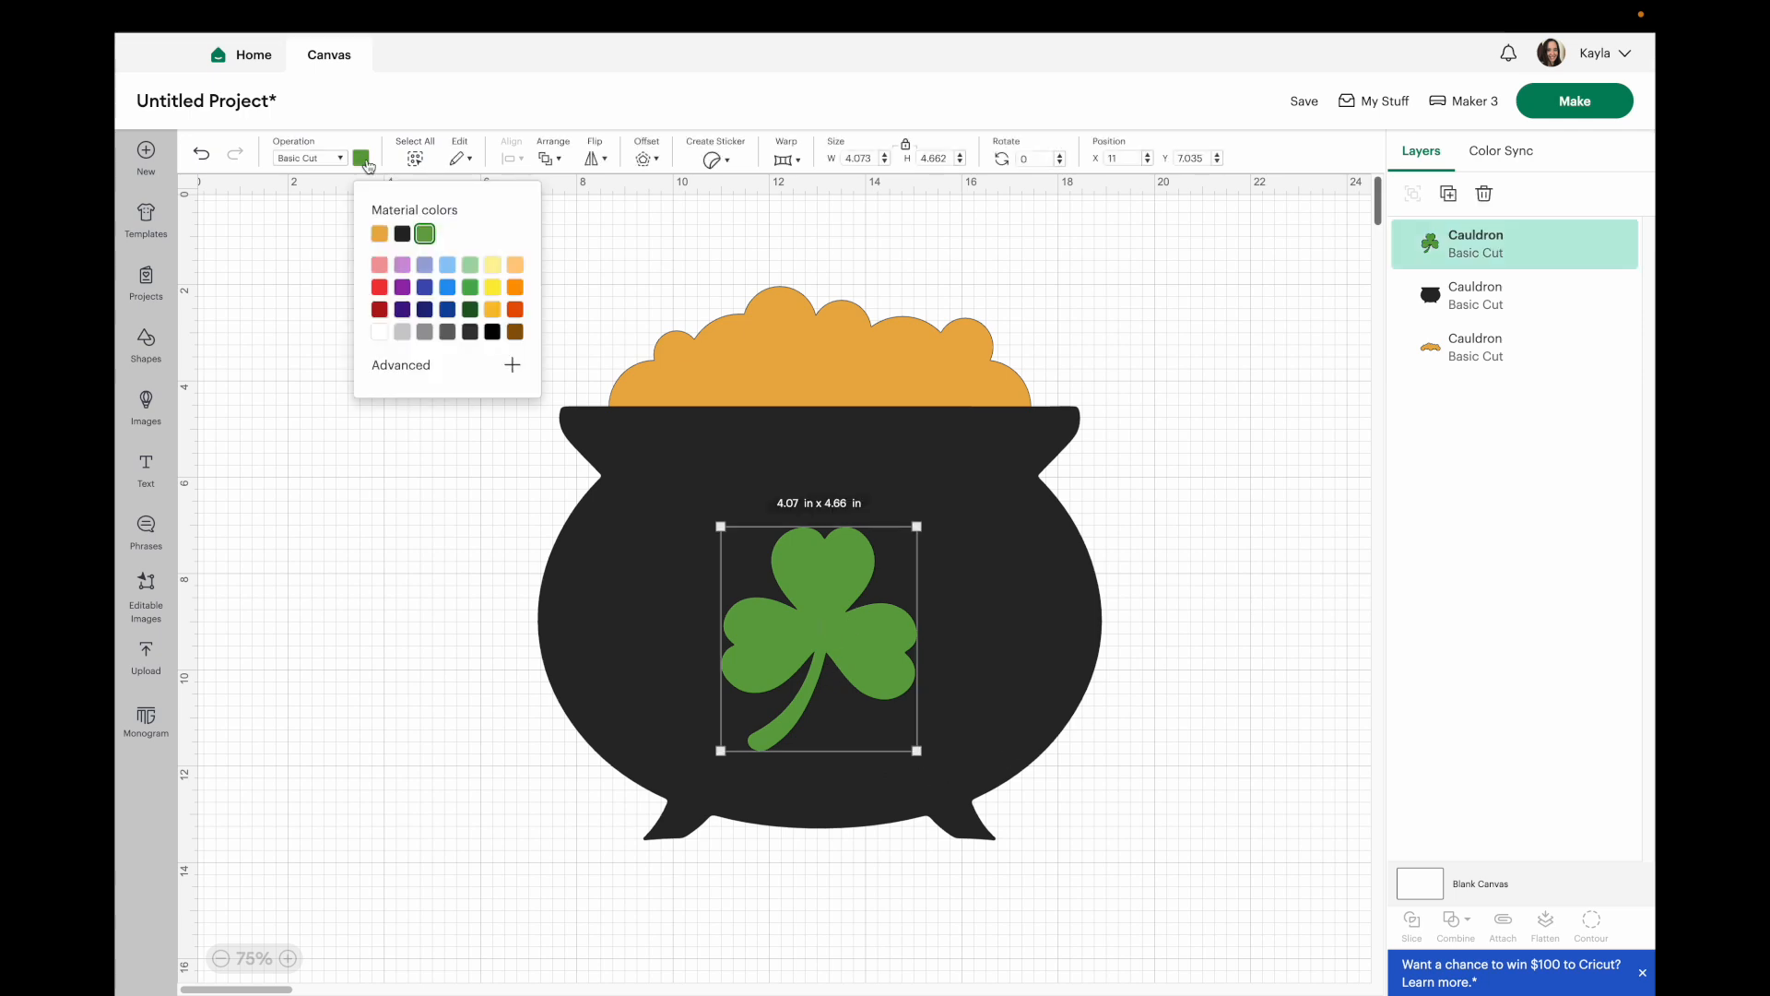
left_click(513, 366)
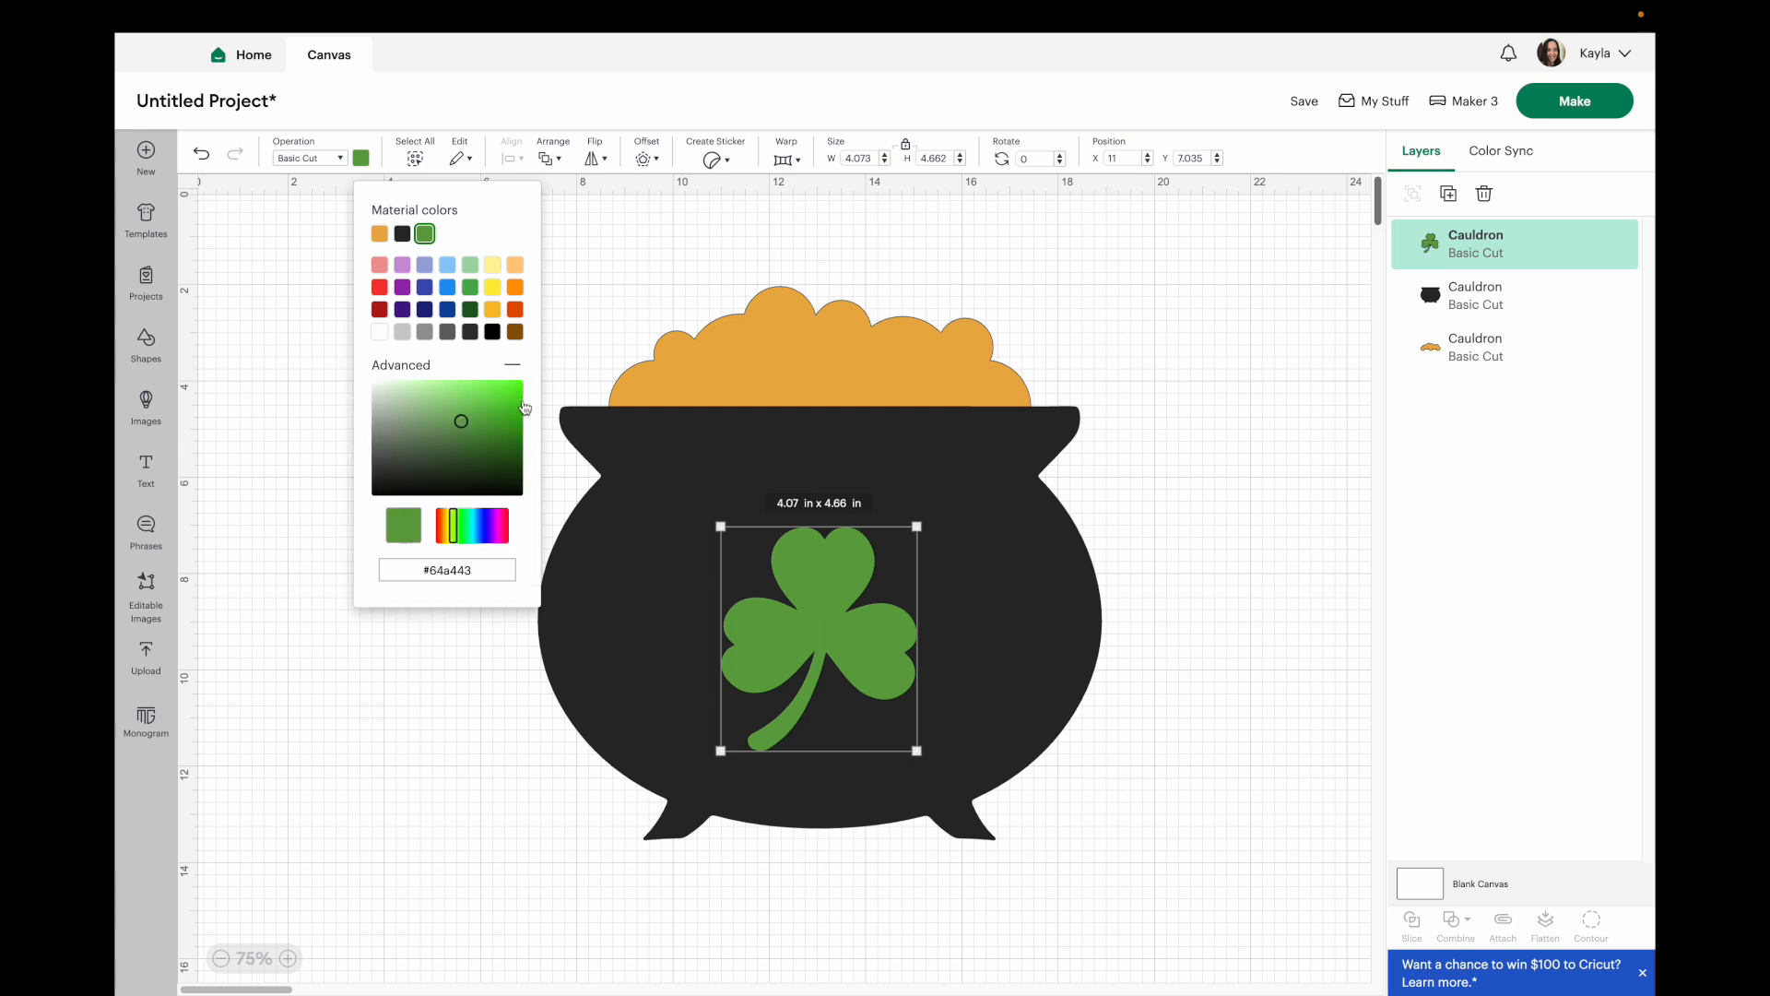
triple_click(461, 565)
key("BackSpace")
type("#023618")
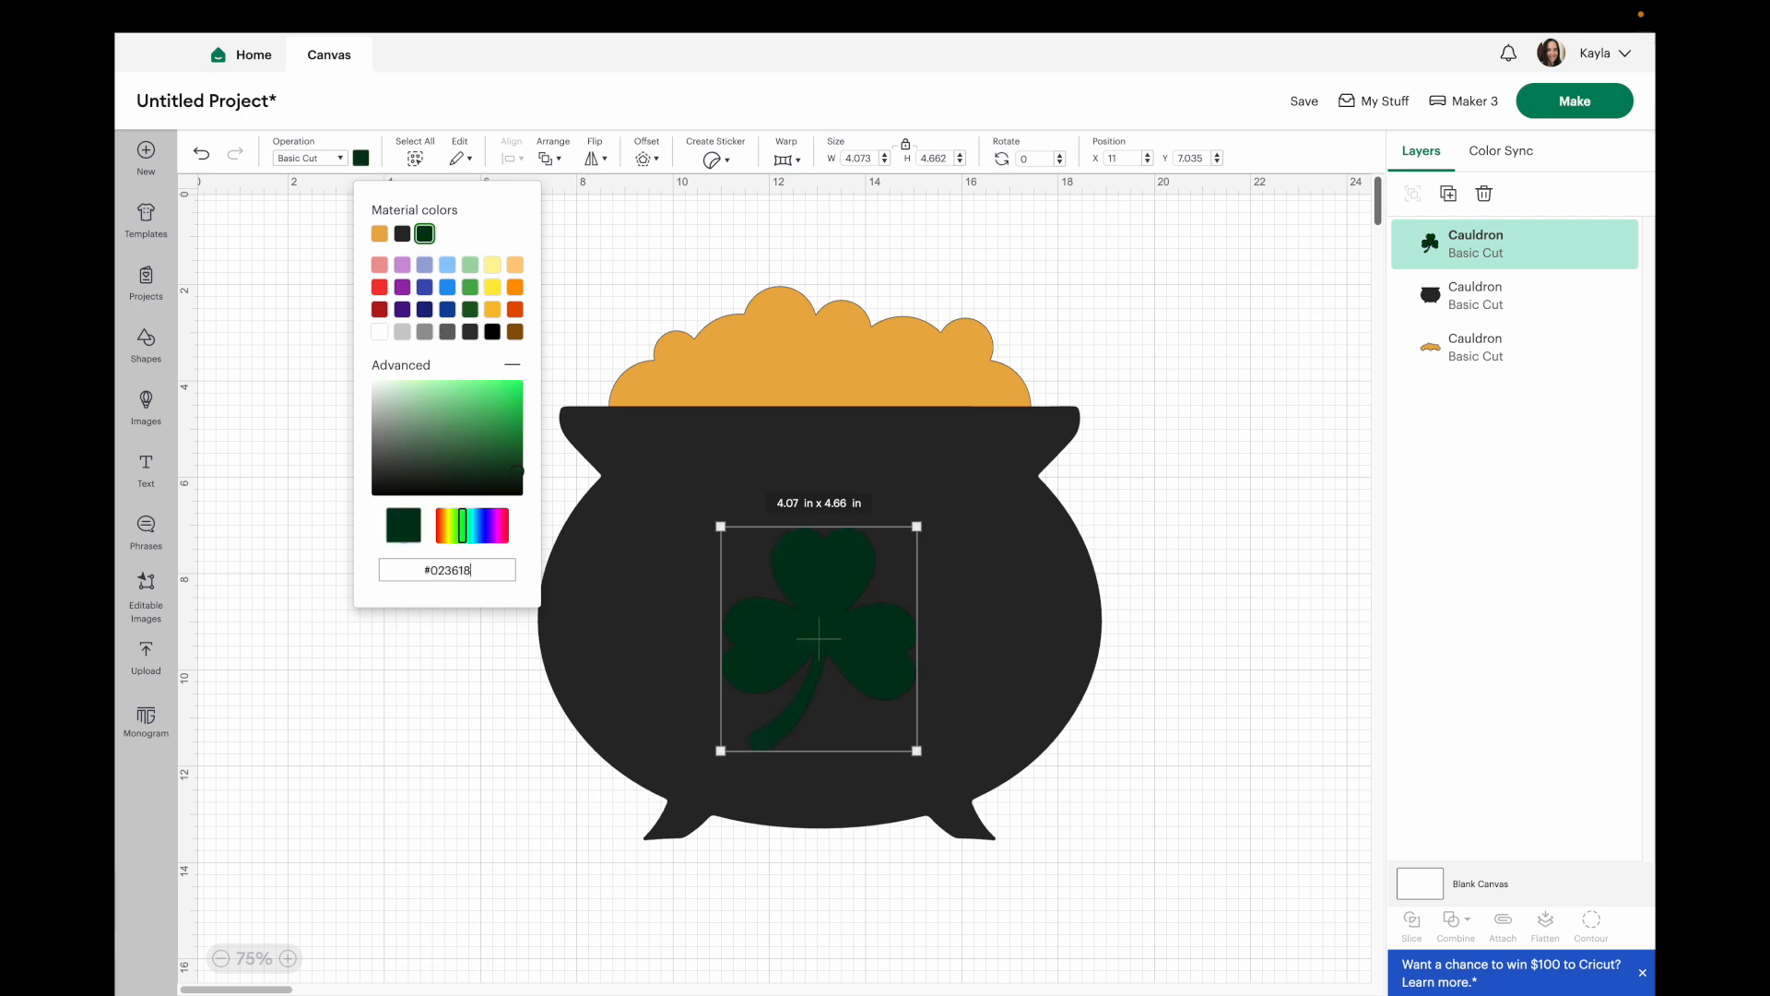
left_click(1228, 342)
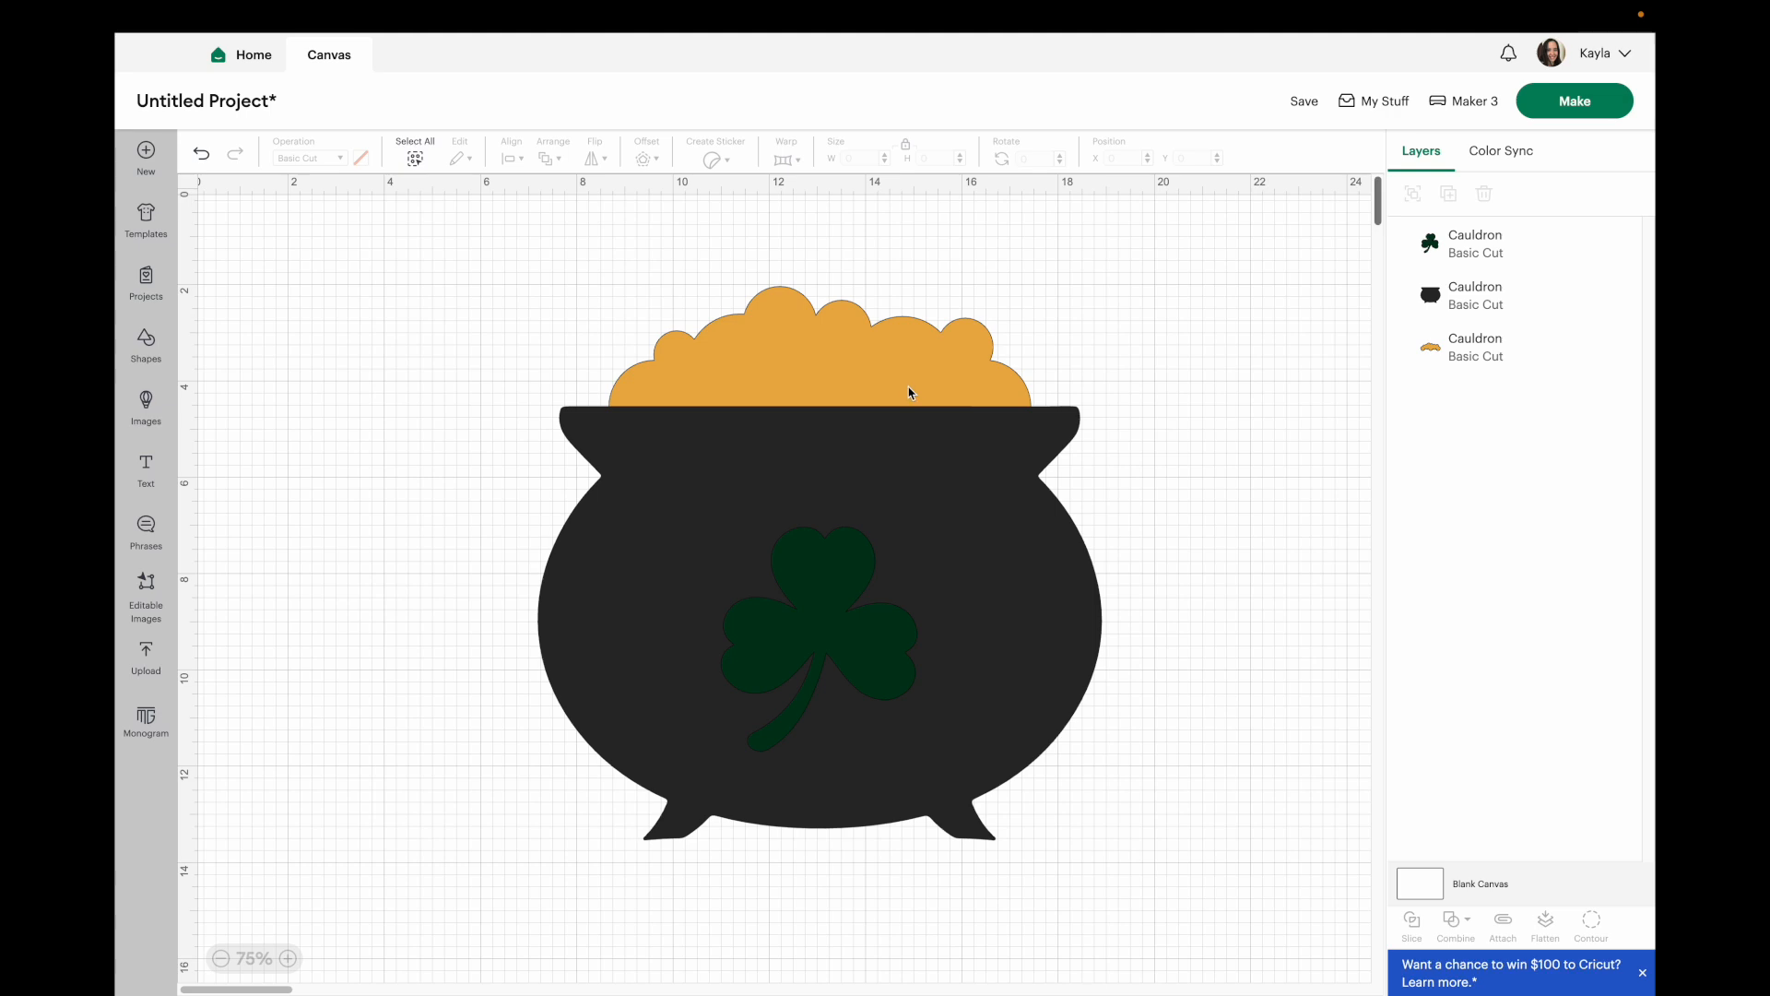
Sample the Lime Green vinyl swatch with the Color Dropper and apply its hex colour to the shamrock.
left_click(435, 959)
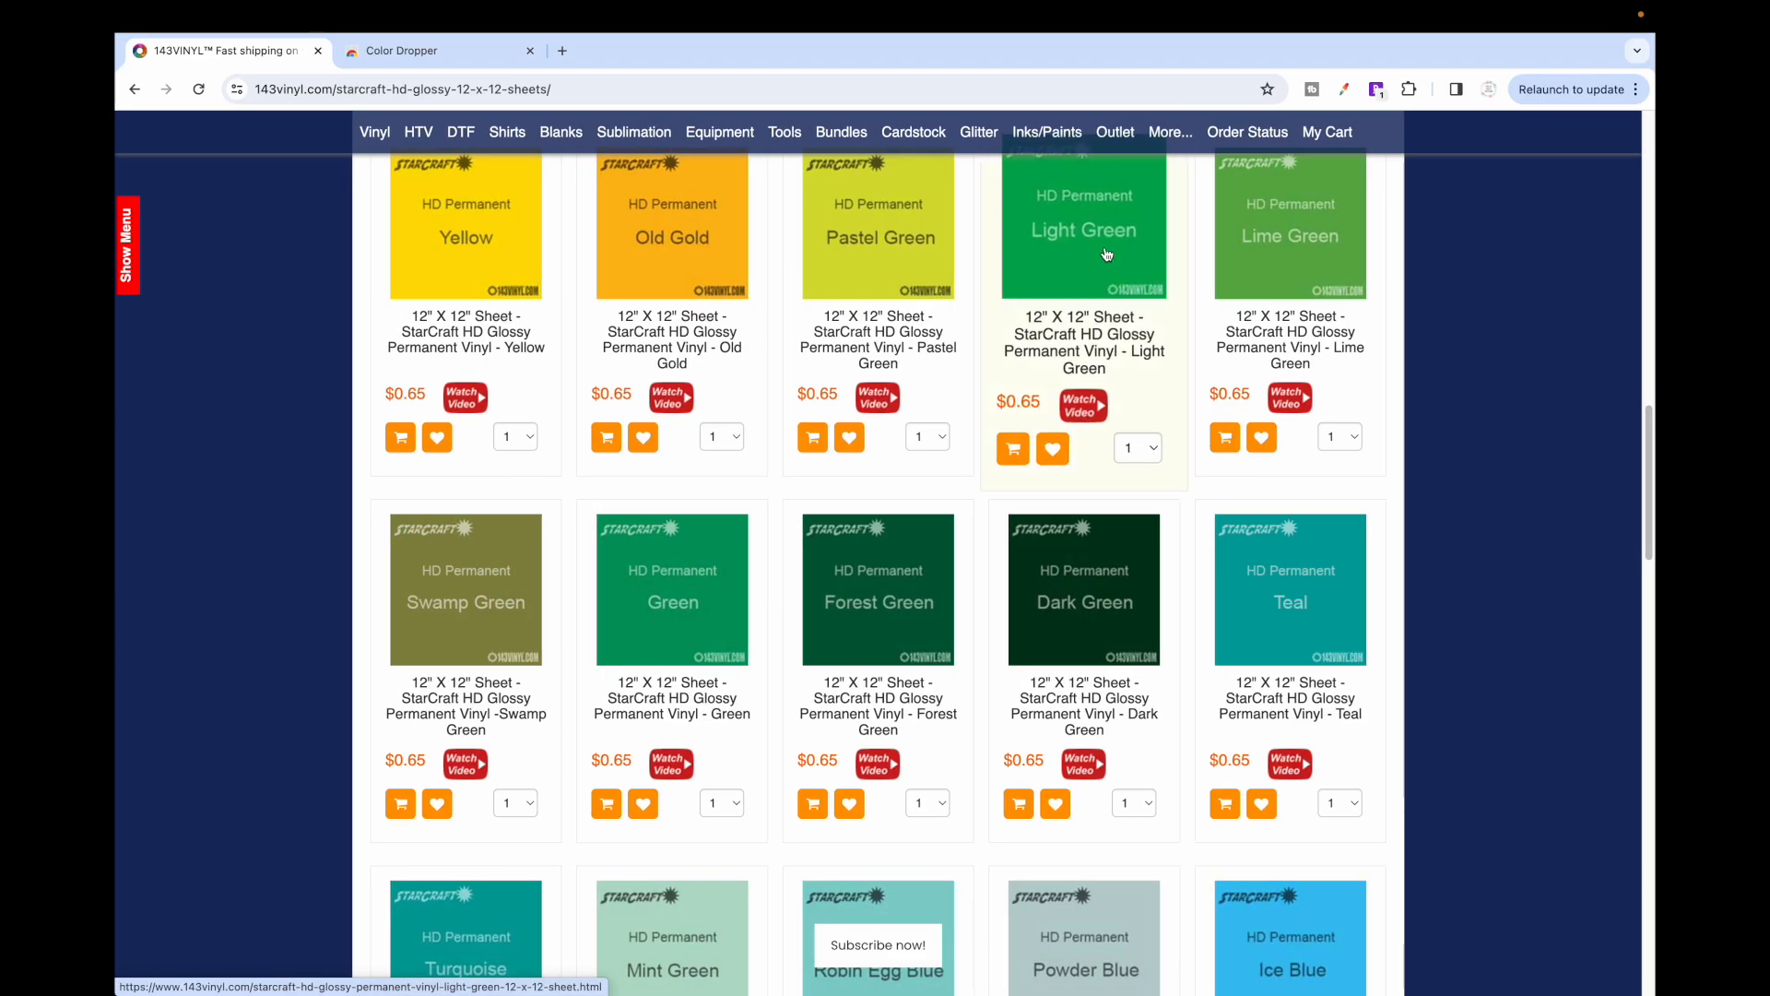
left_click(1274, 274)
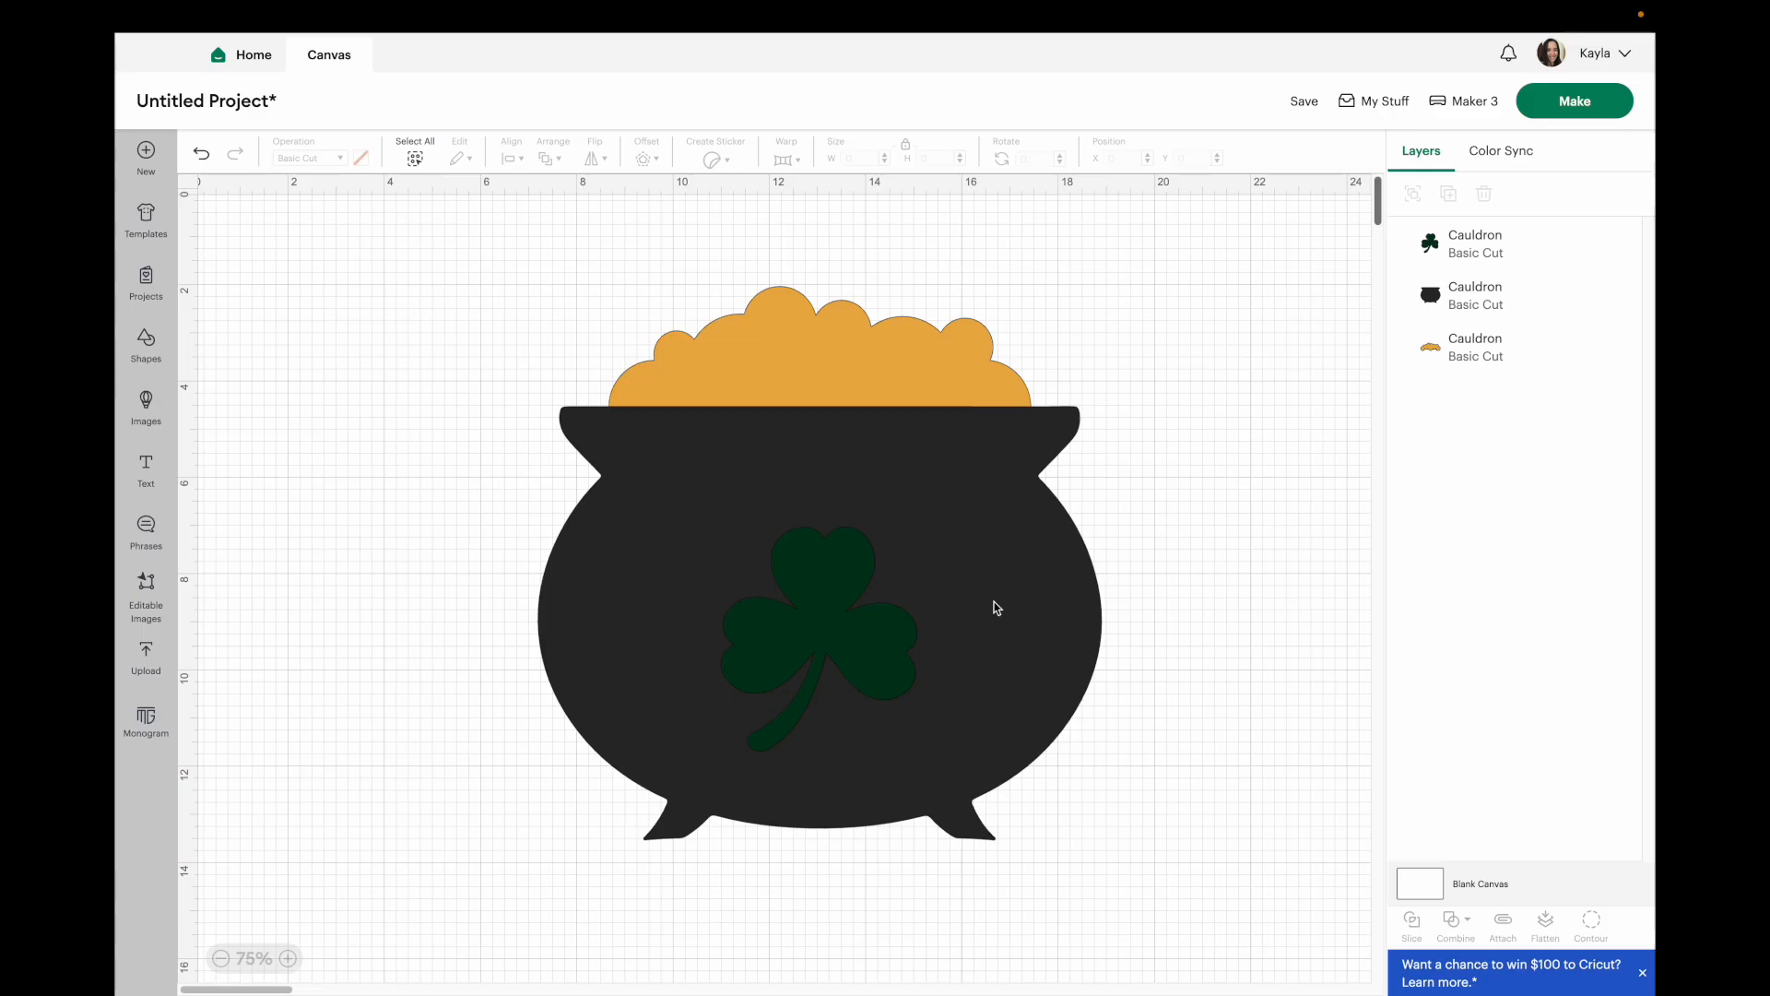
left_click(846, 629)
left_click(362, 164)
triple_click(441, 567)
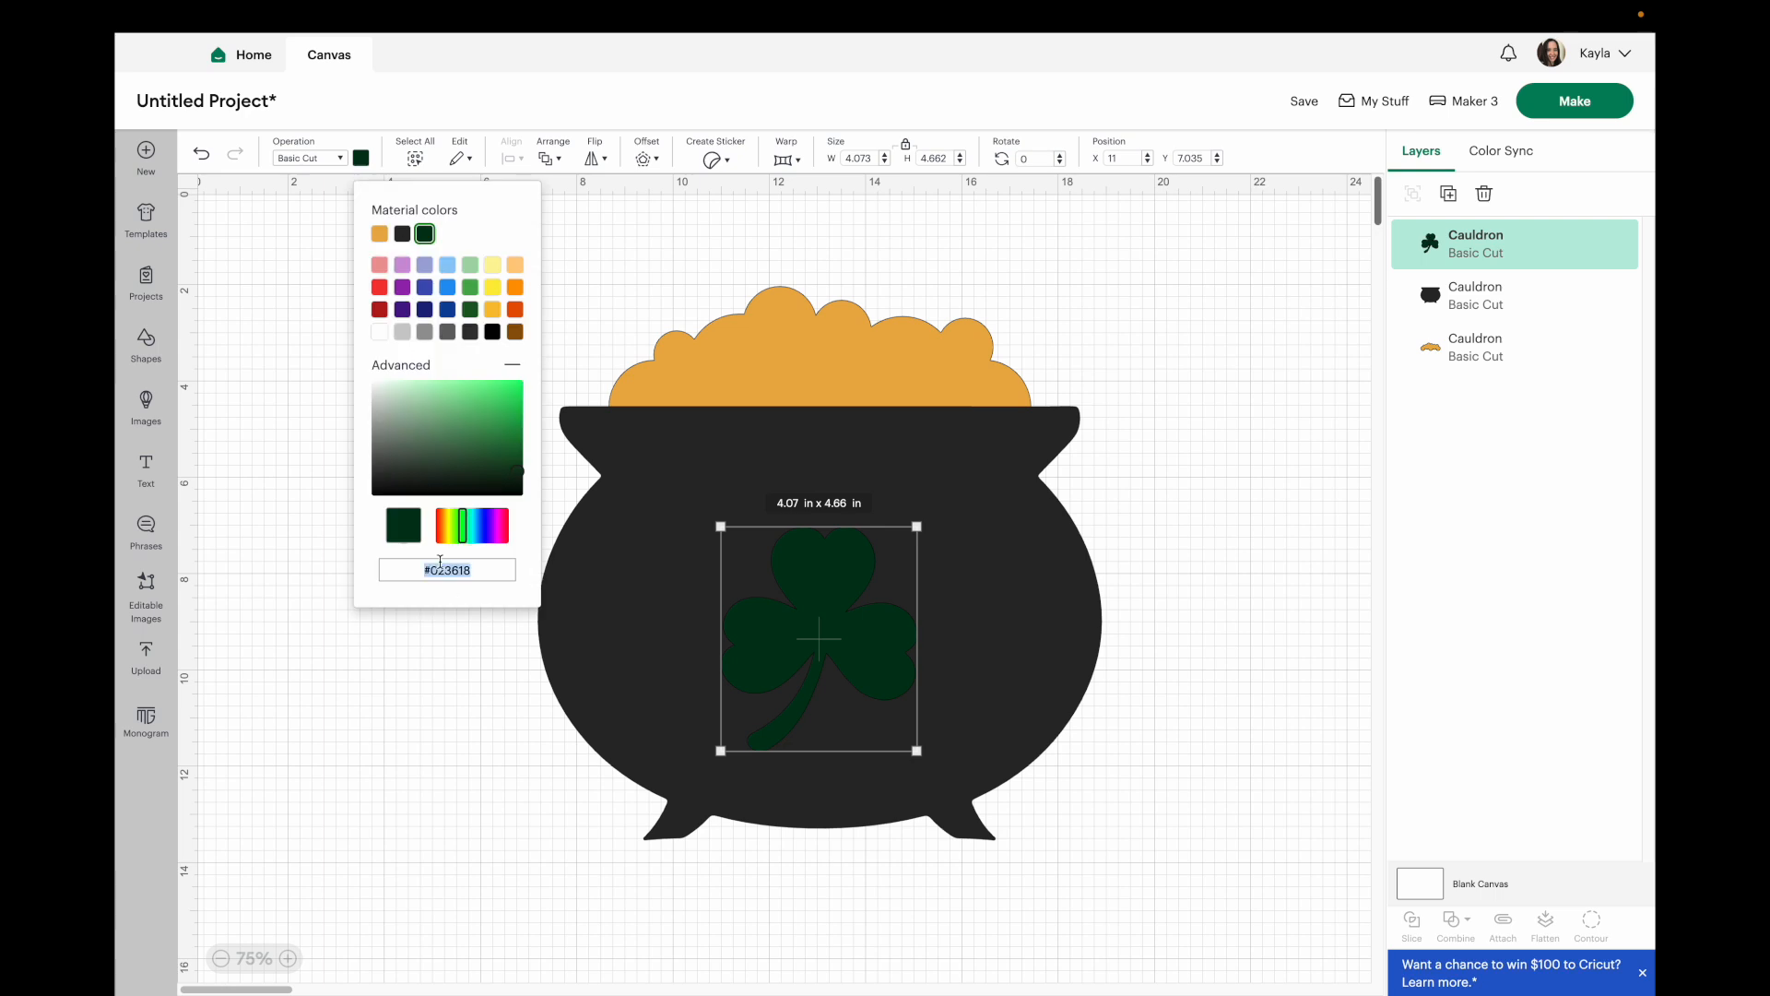
key("super+v")
left_click(1236, 509)
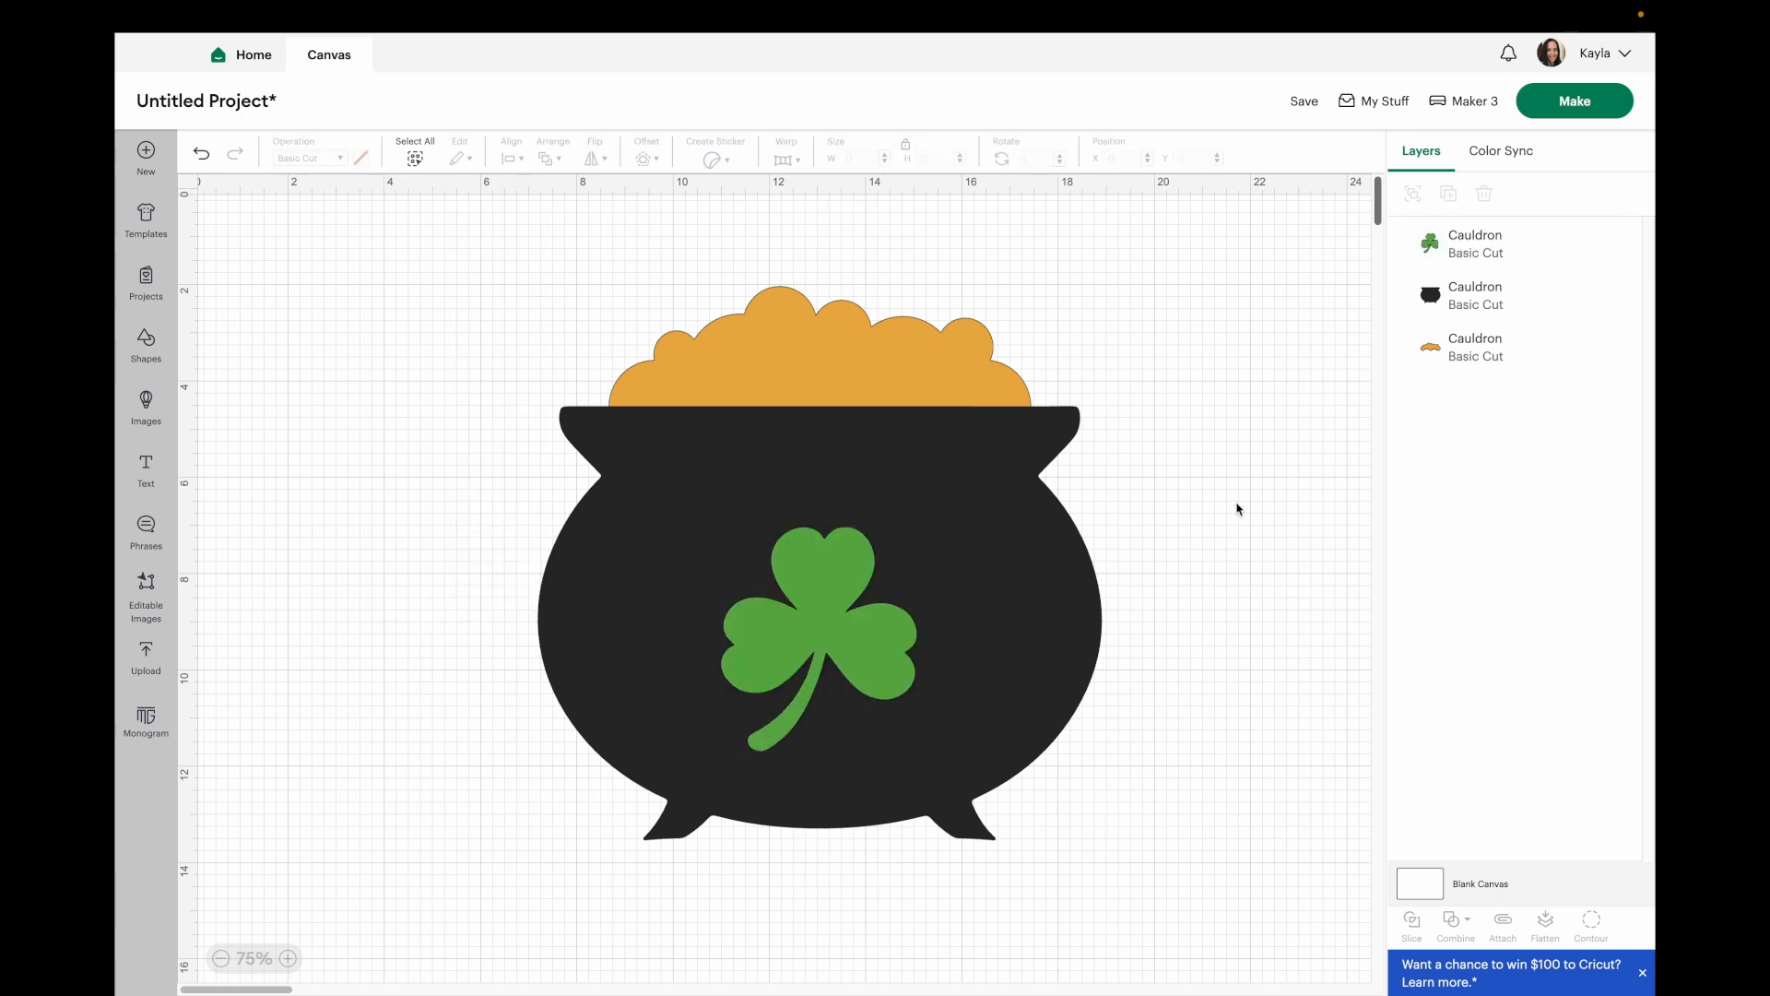
Sample the Green vinyl swatch's hex colour #00aa51 and apply it to the shamrock layer.
left_click(437, 961)
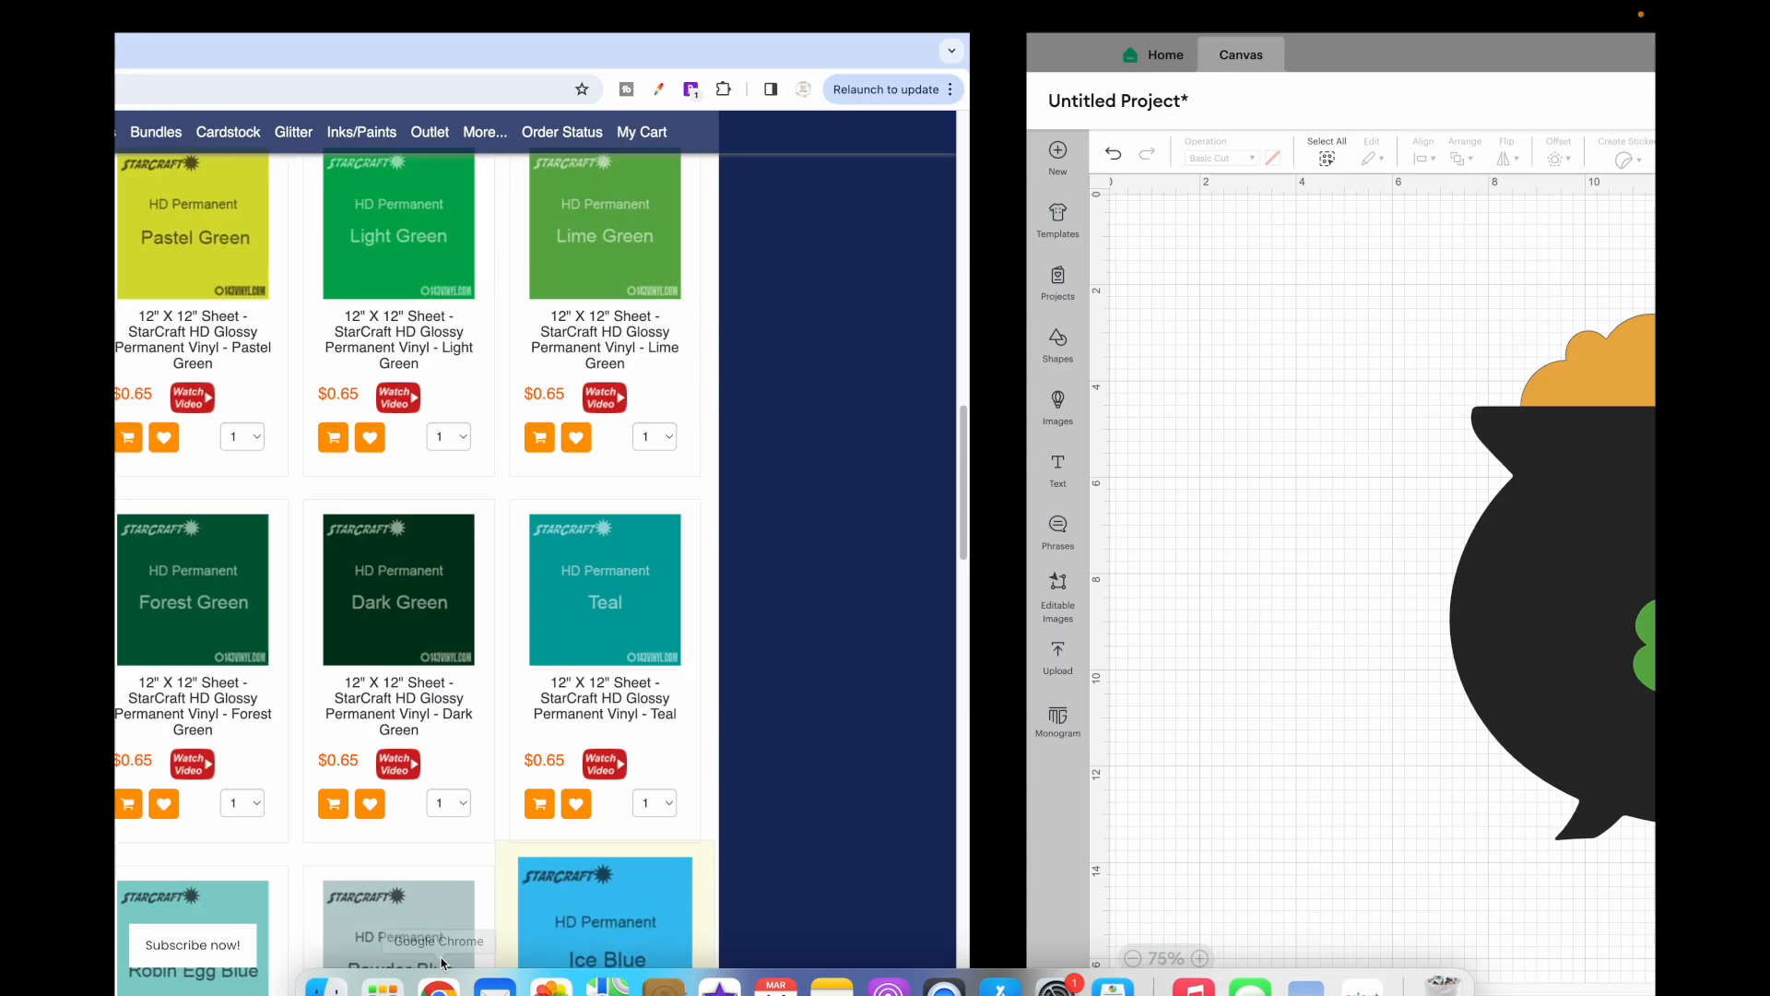
left_click(1344, 89)
left_click(1076, 270)
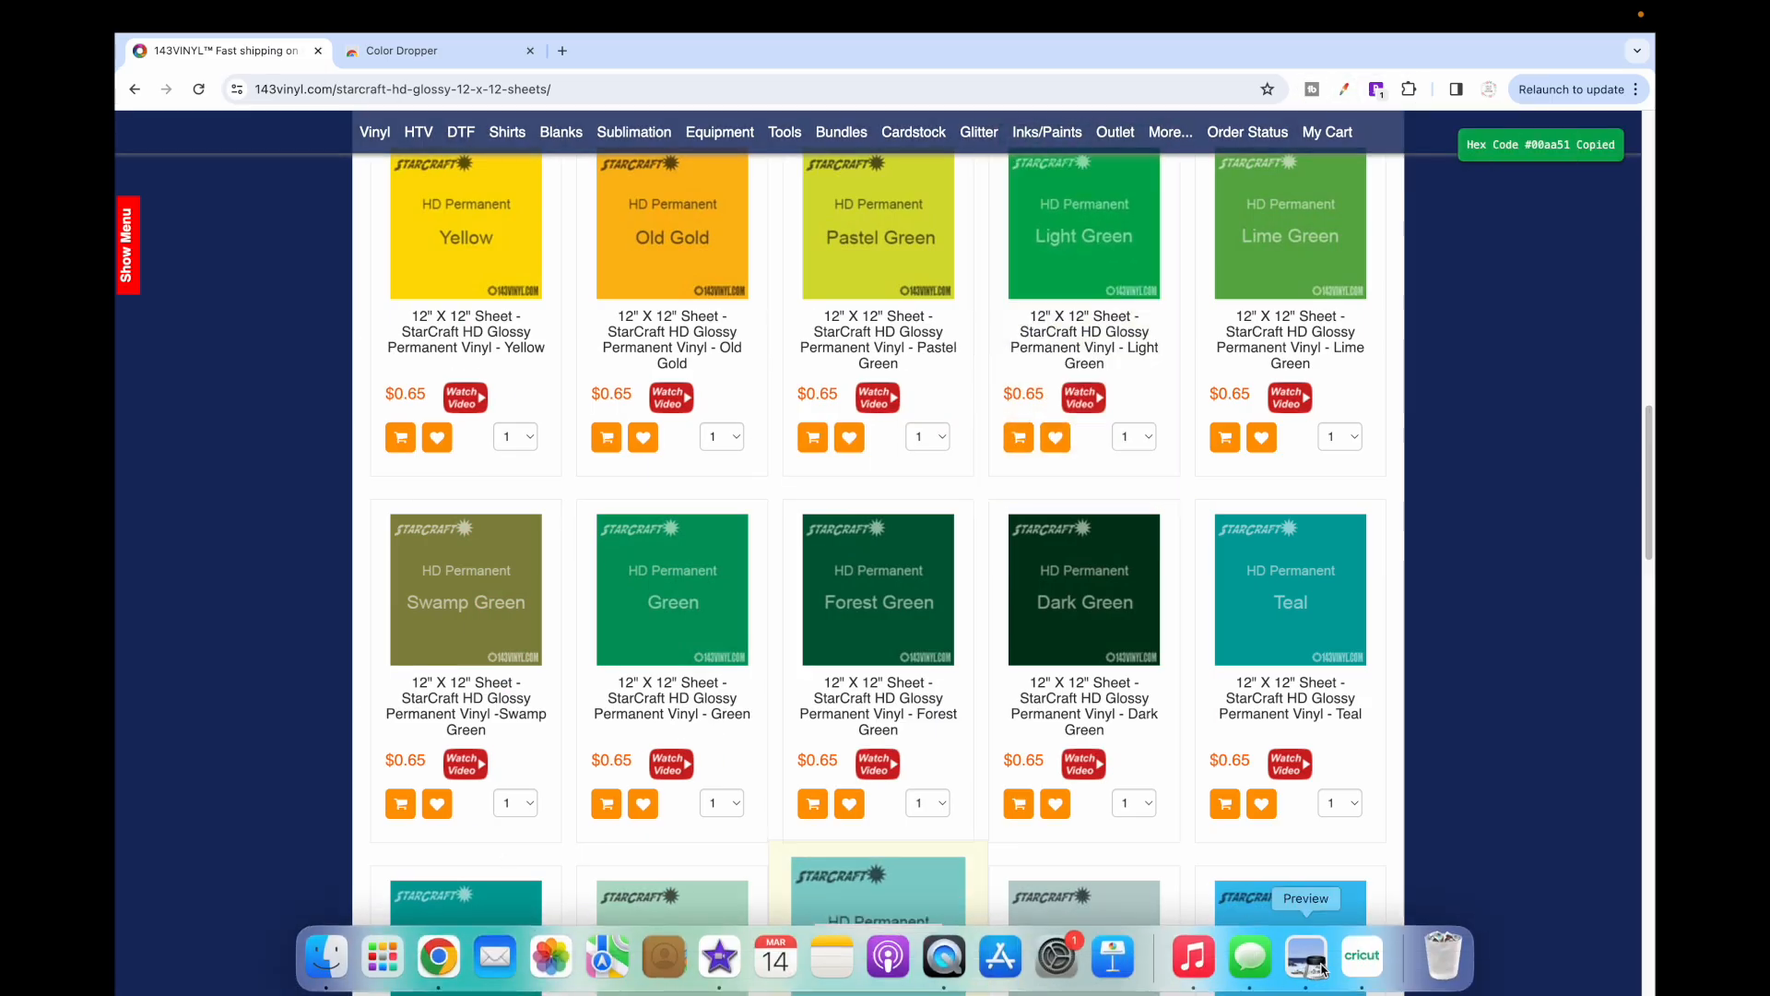
left_click(1287, 950)
left_click(829, 600)
left_click(361, 157)
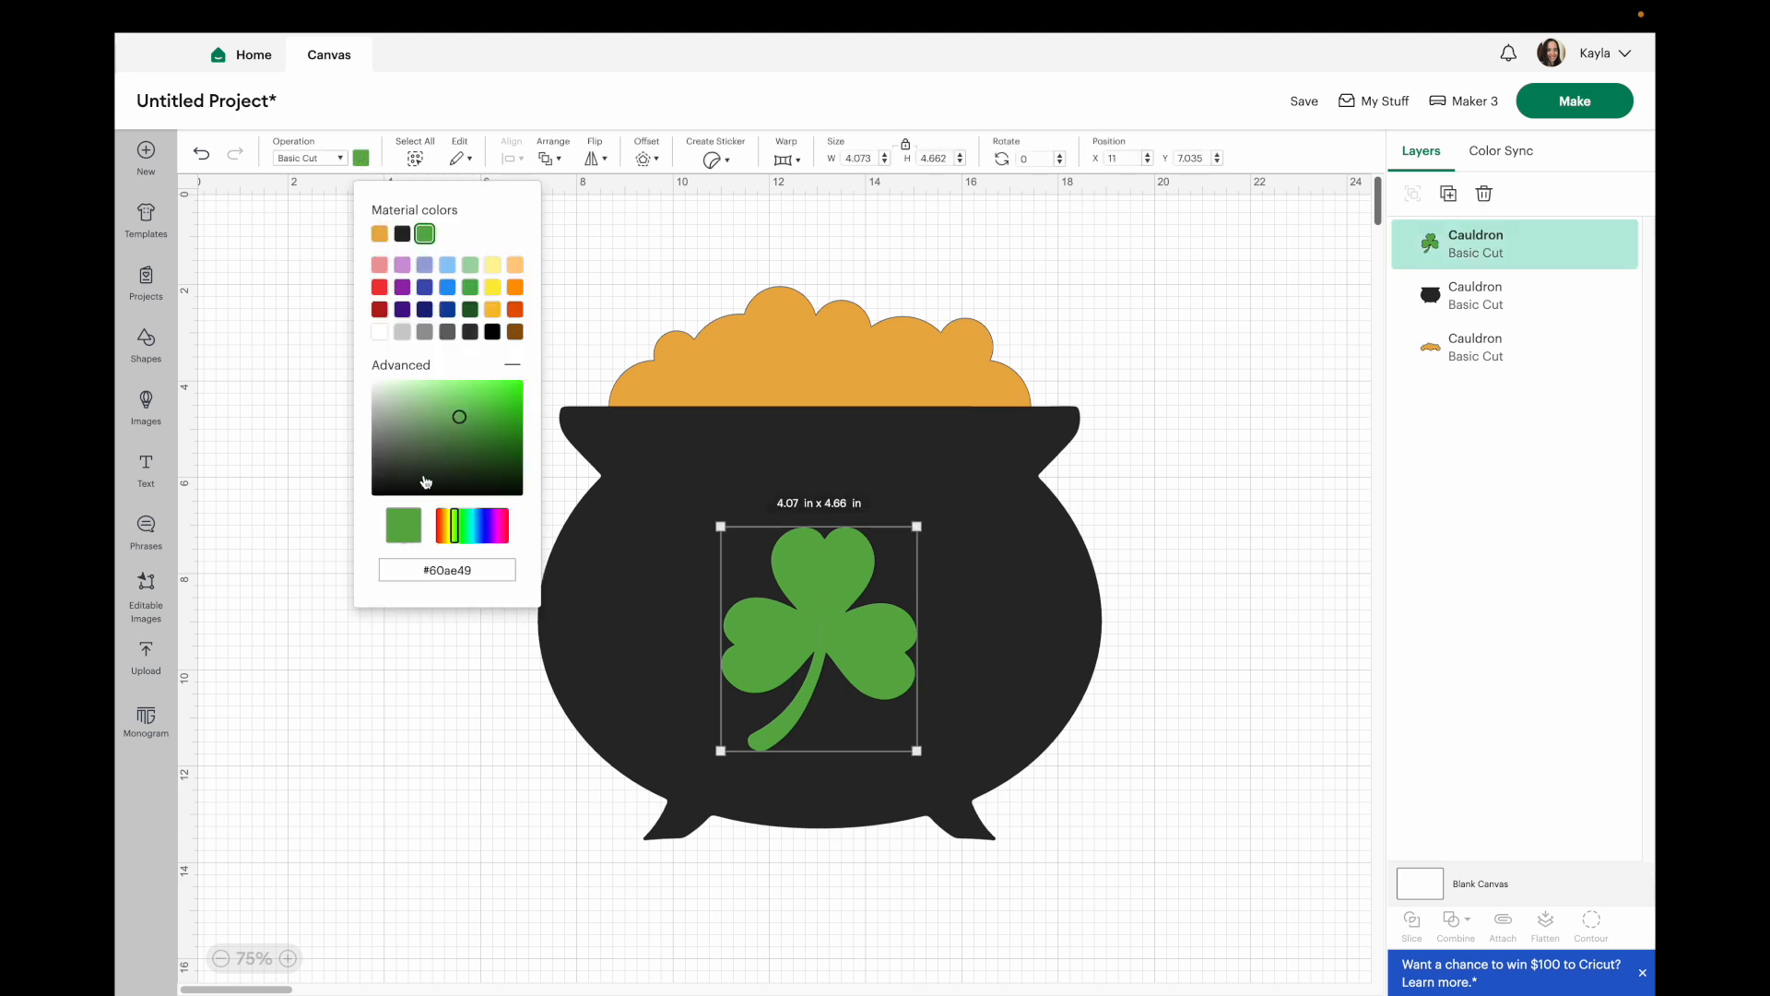
triple_click(441, 570)
key("ctrl+v")
left_click(1262, 441)
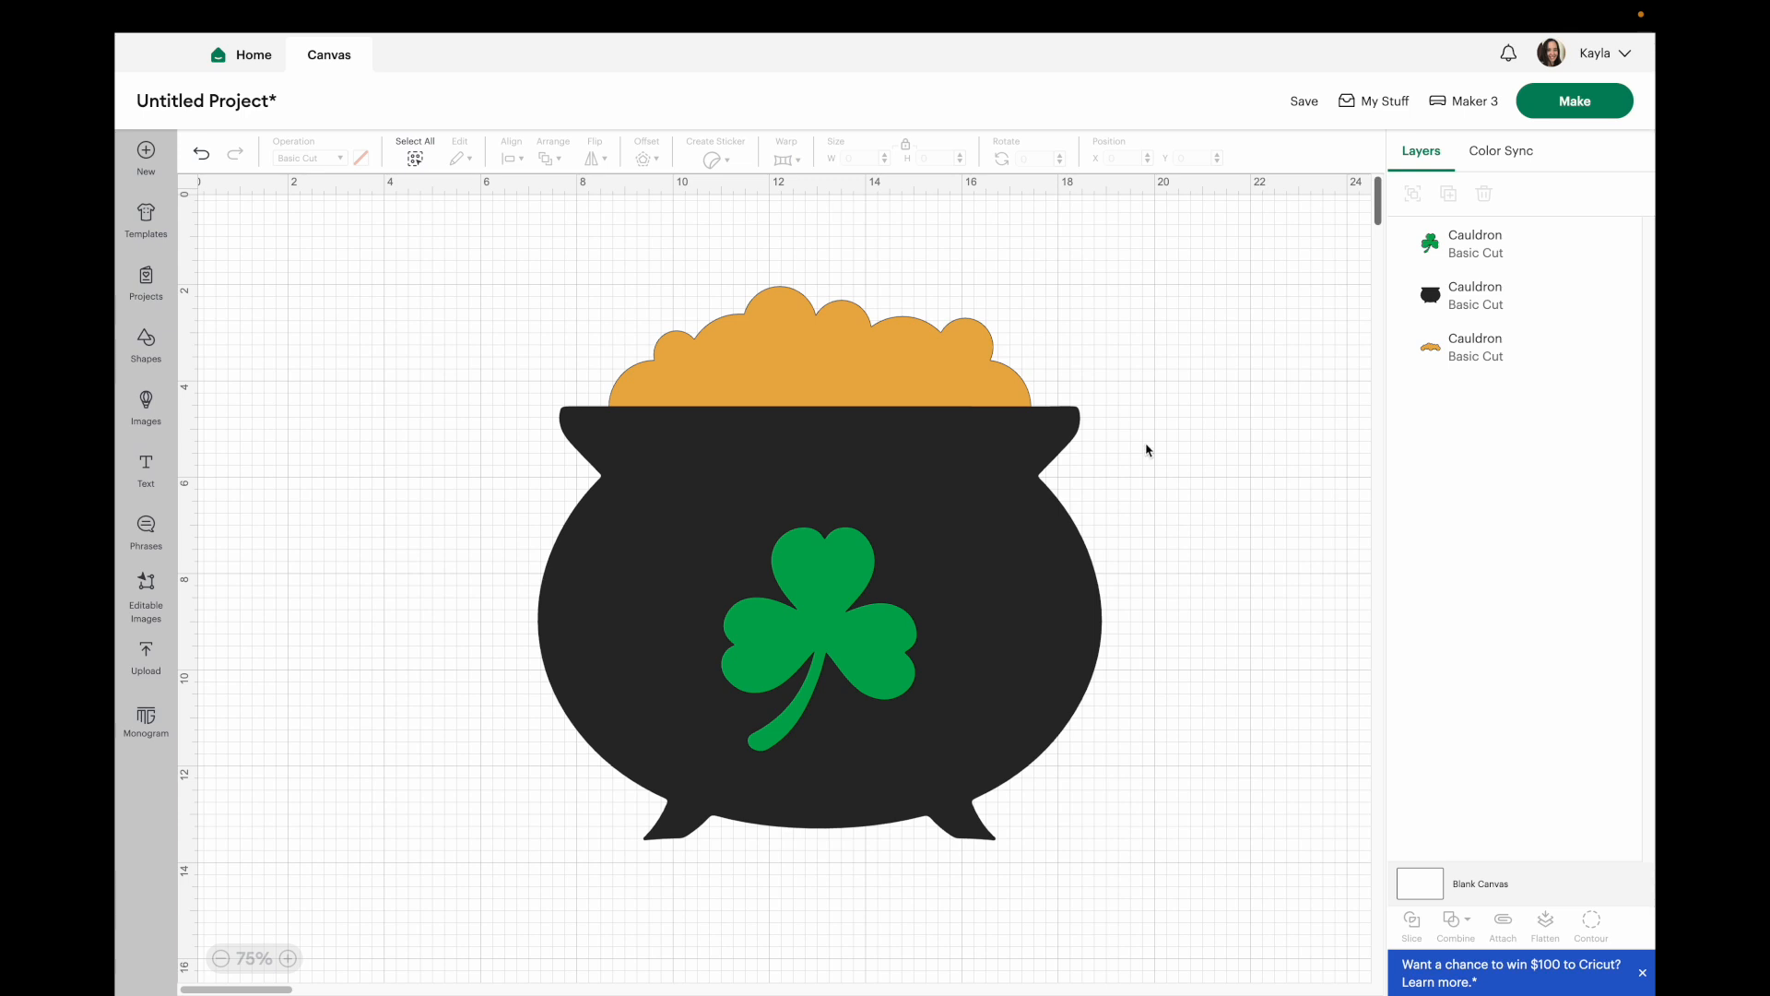
Undo the shamrock's Green colour change.
left_click(828, 614)
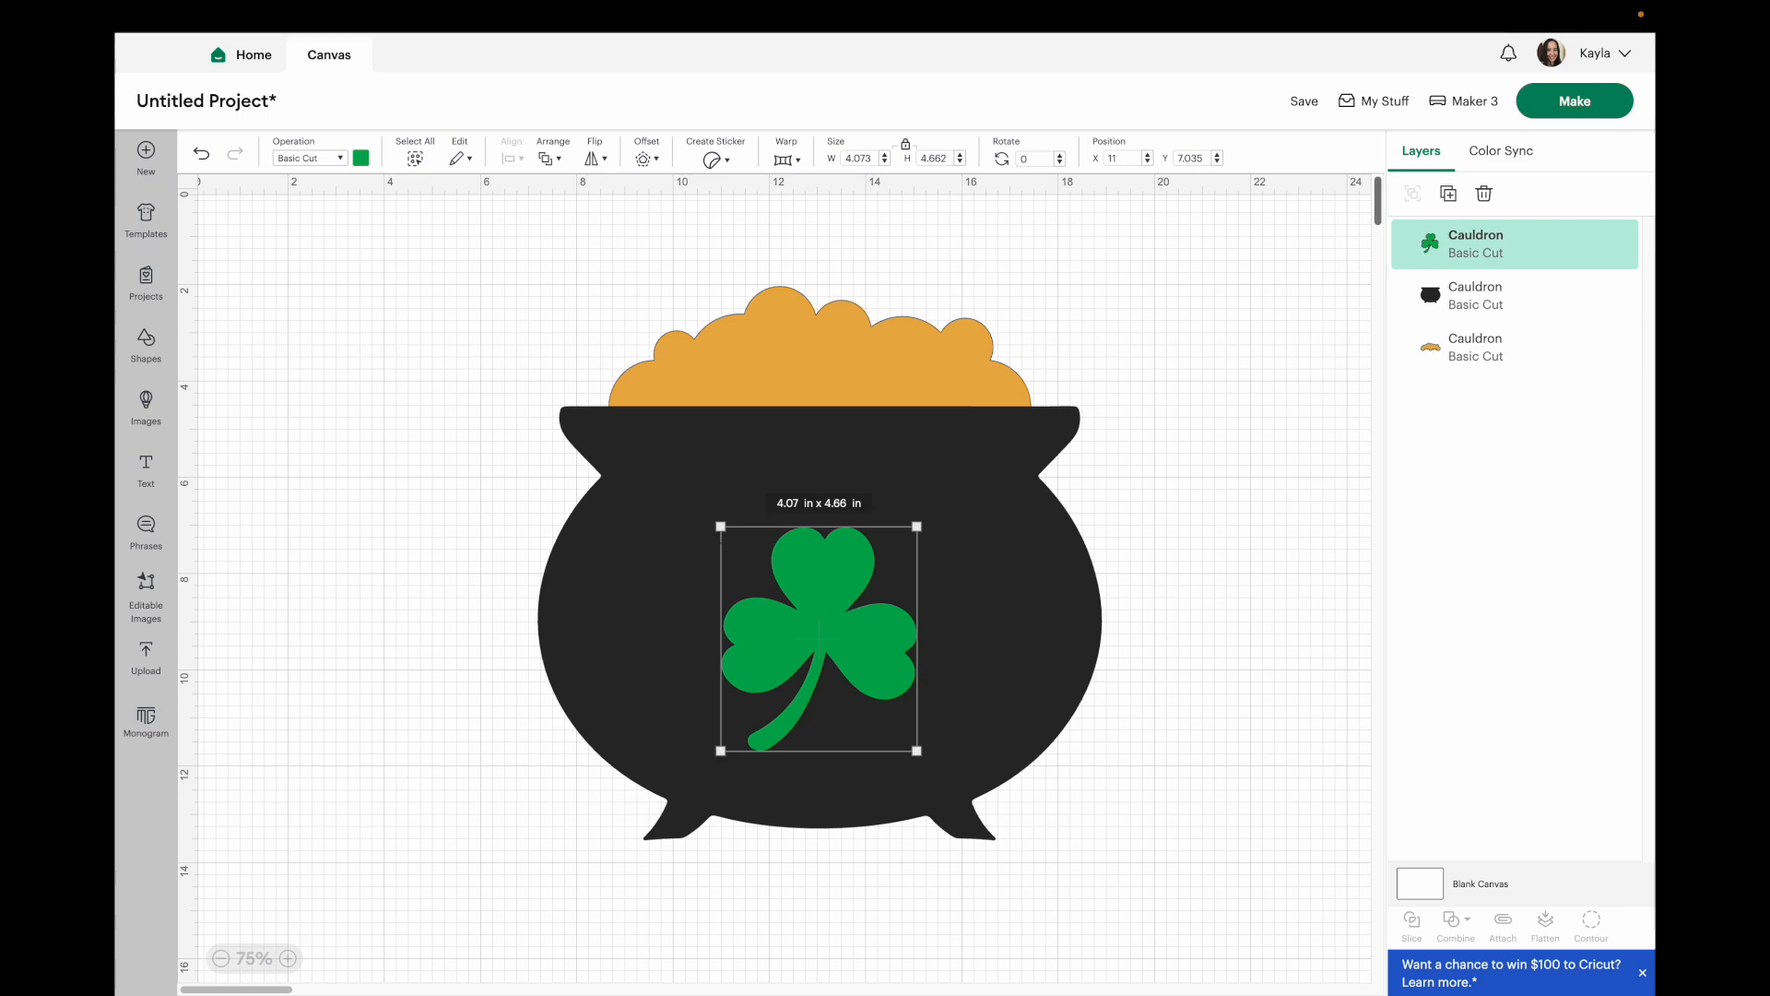
left_click(201, 154)
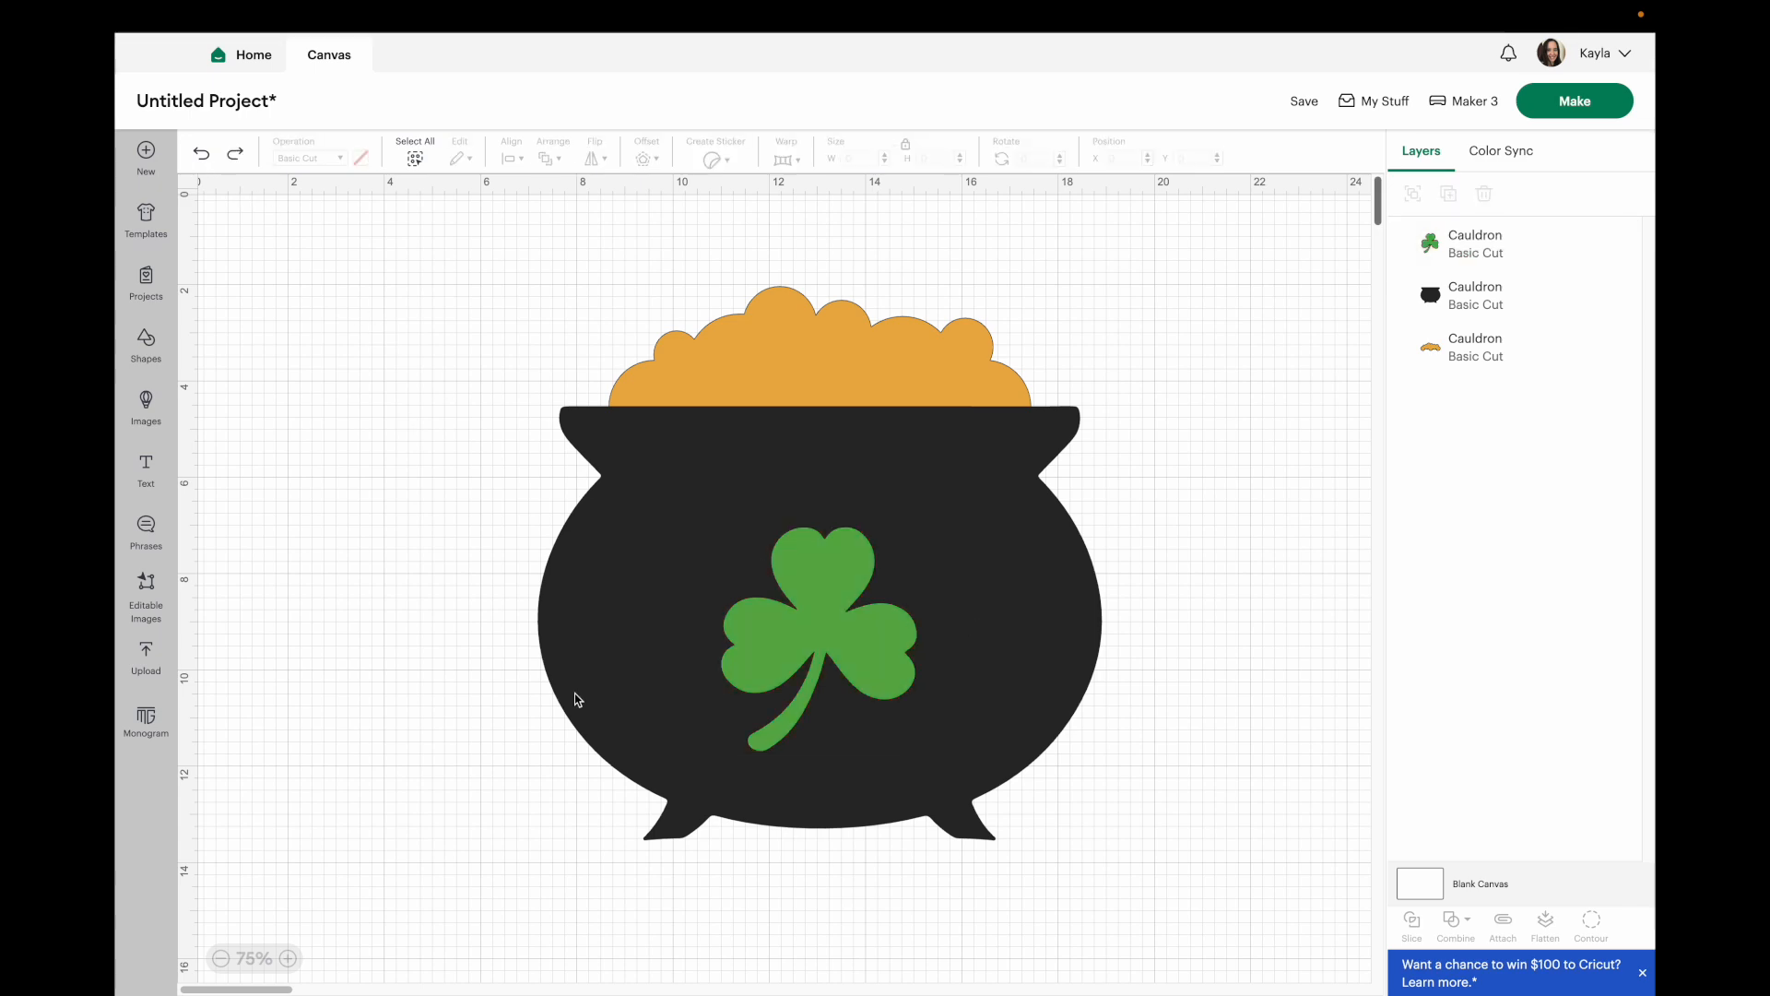
left_click(840, 653)
left_click(1220, 483)
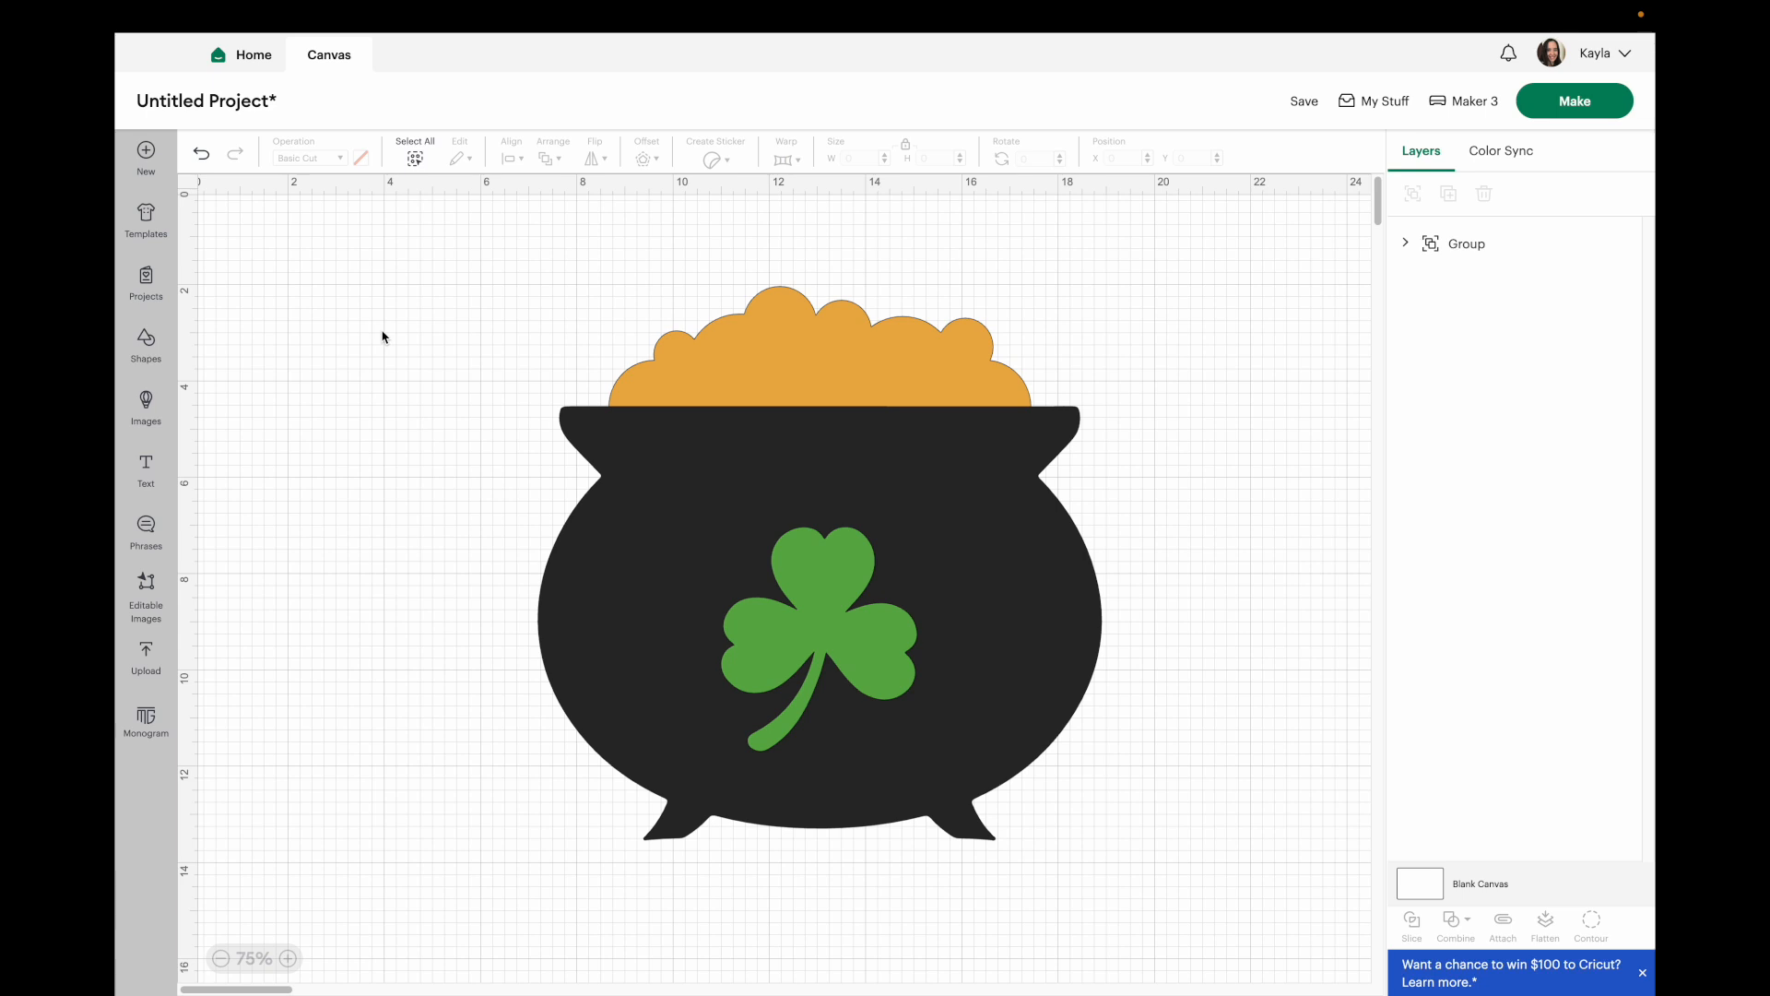
Add an 8 in by 8 in square set to Guide and send it behind the cauldron group.
left_click(764, 562)
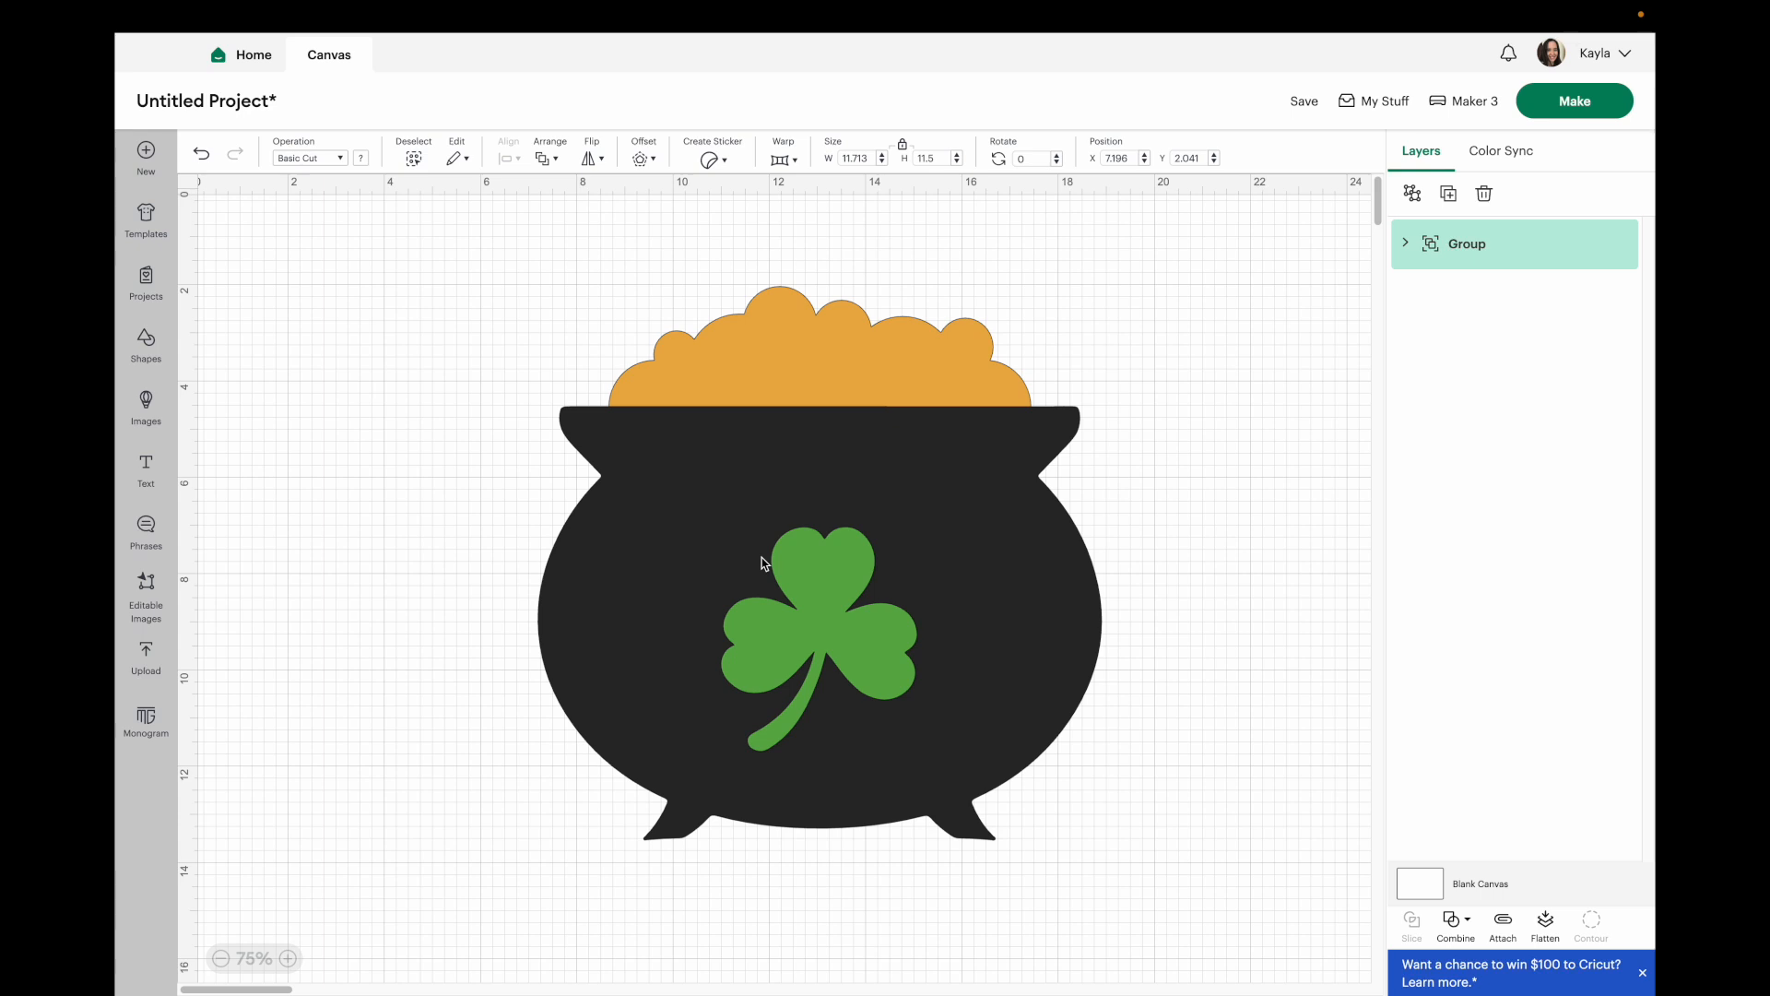
left_click(156, 343)
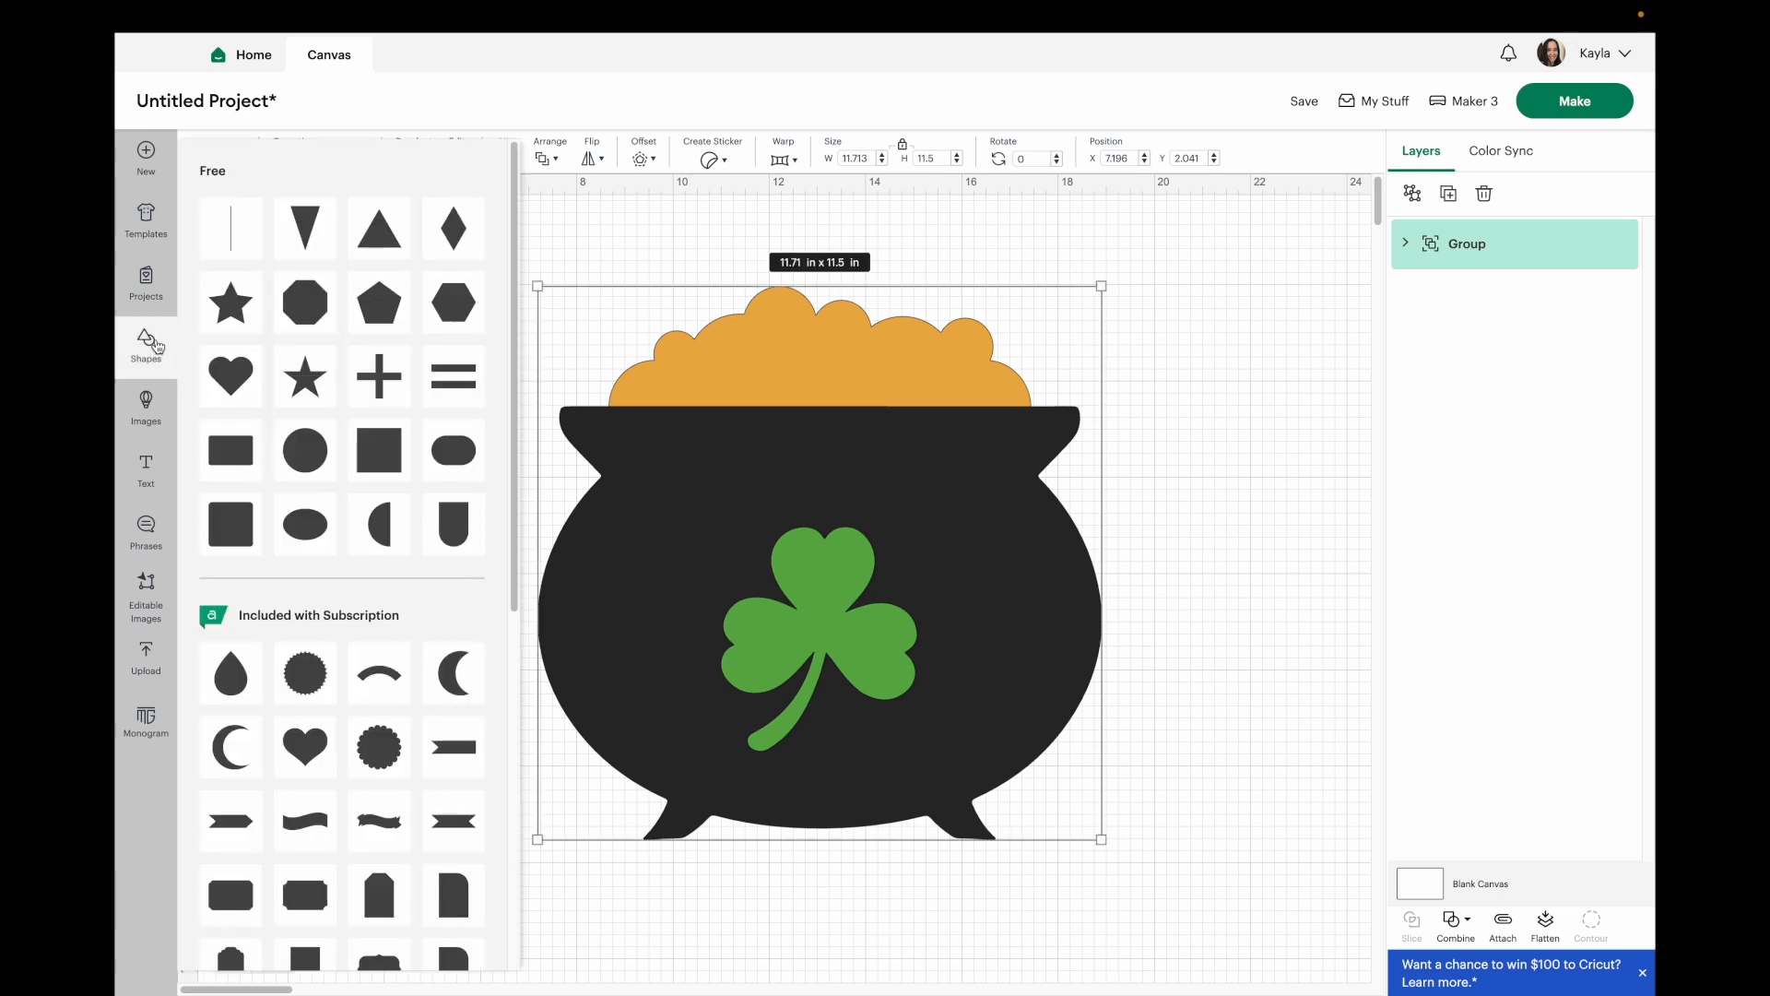
left_click(397, 474)
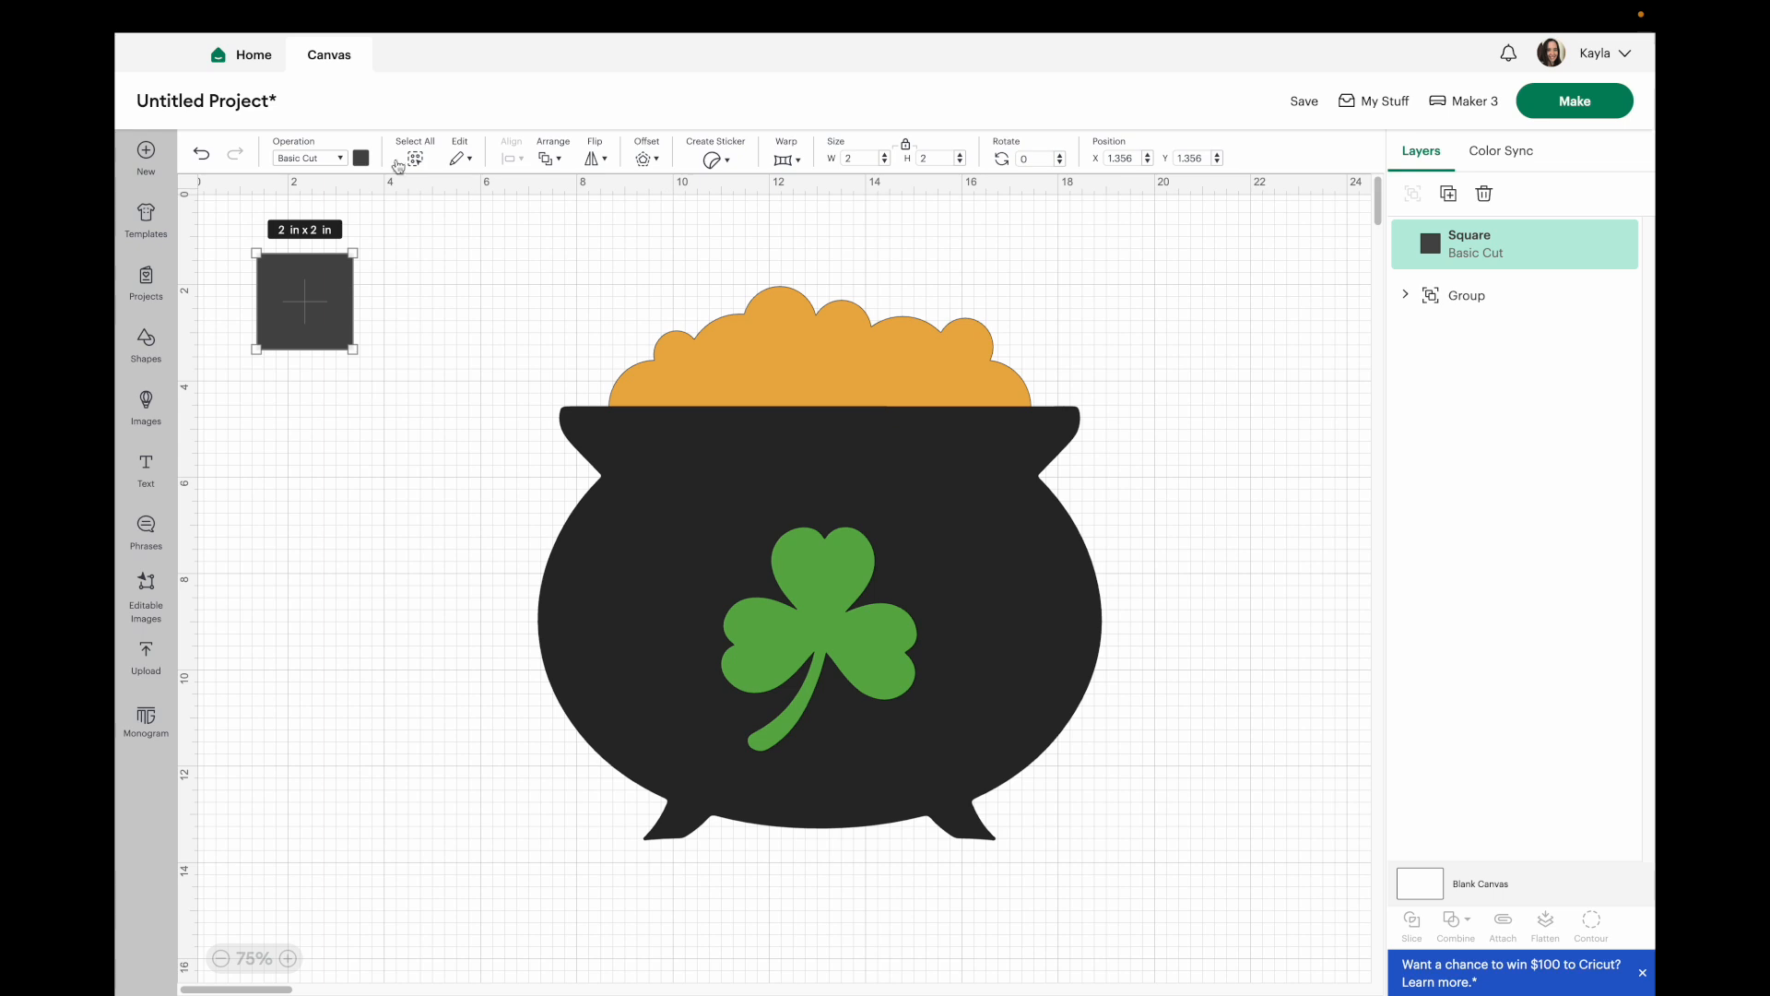
left_click(317, 161)
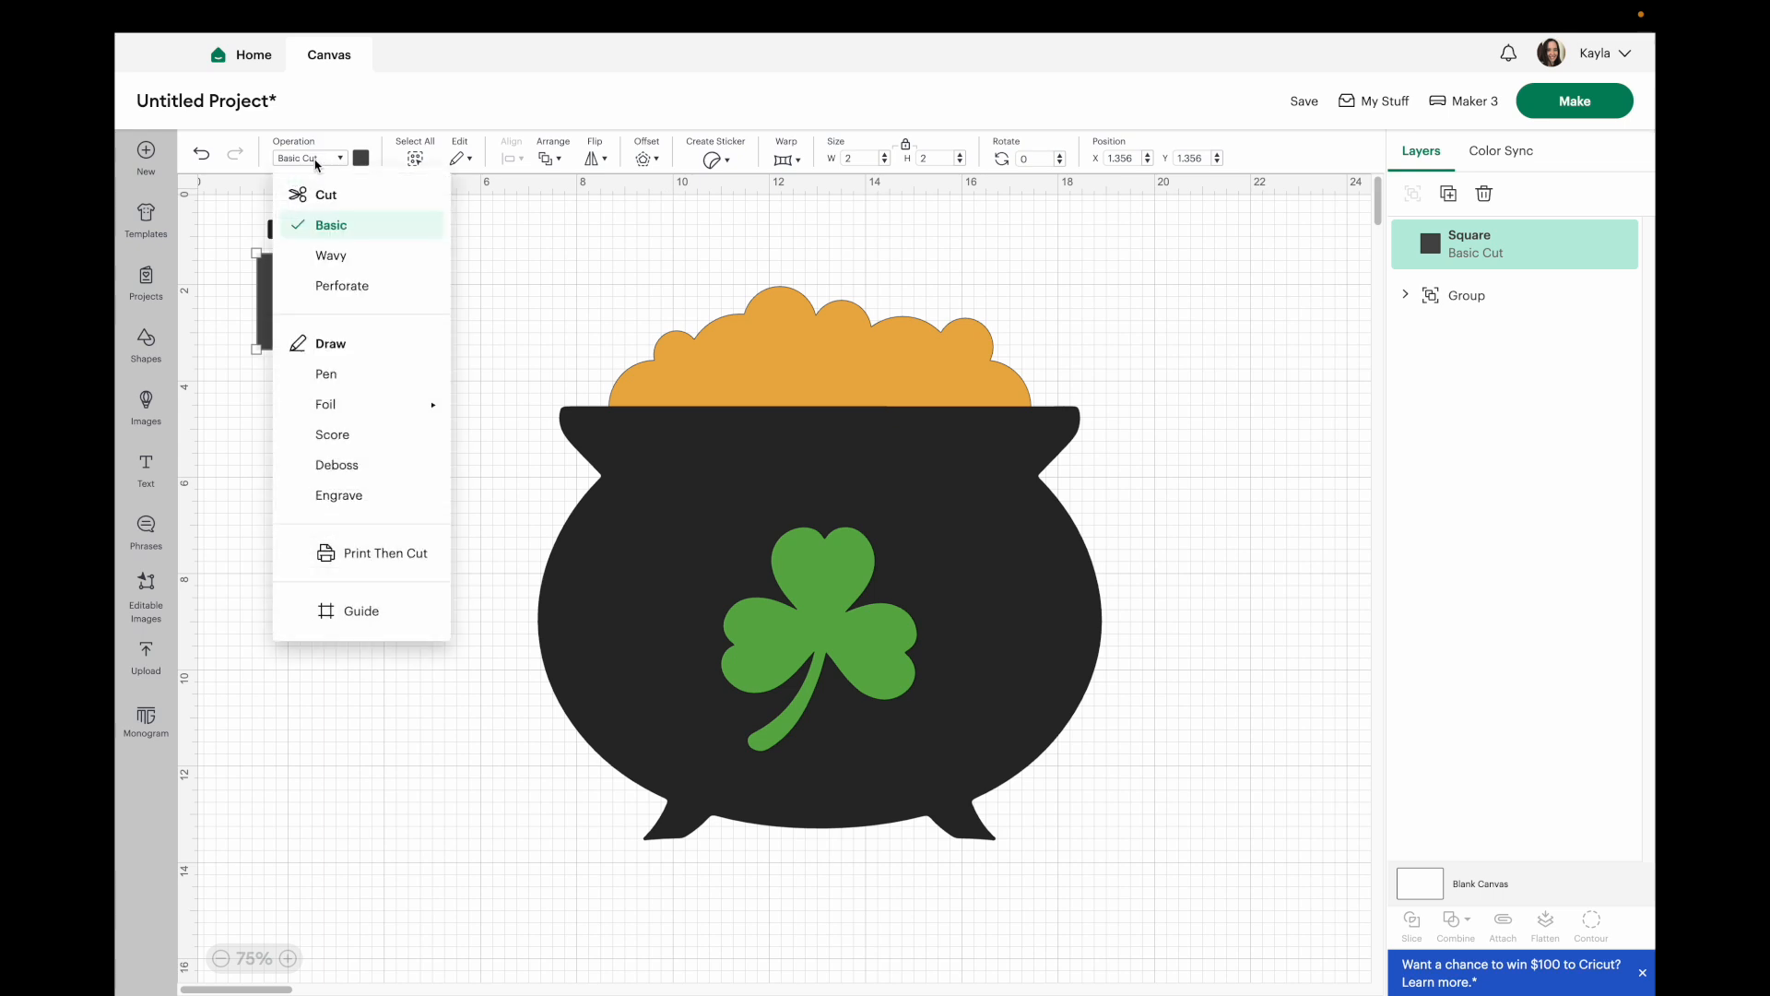
left_click(360, 611)
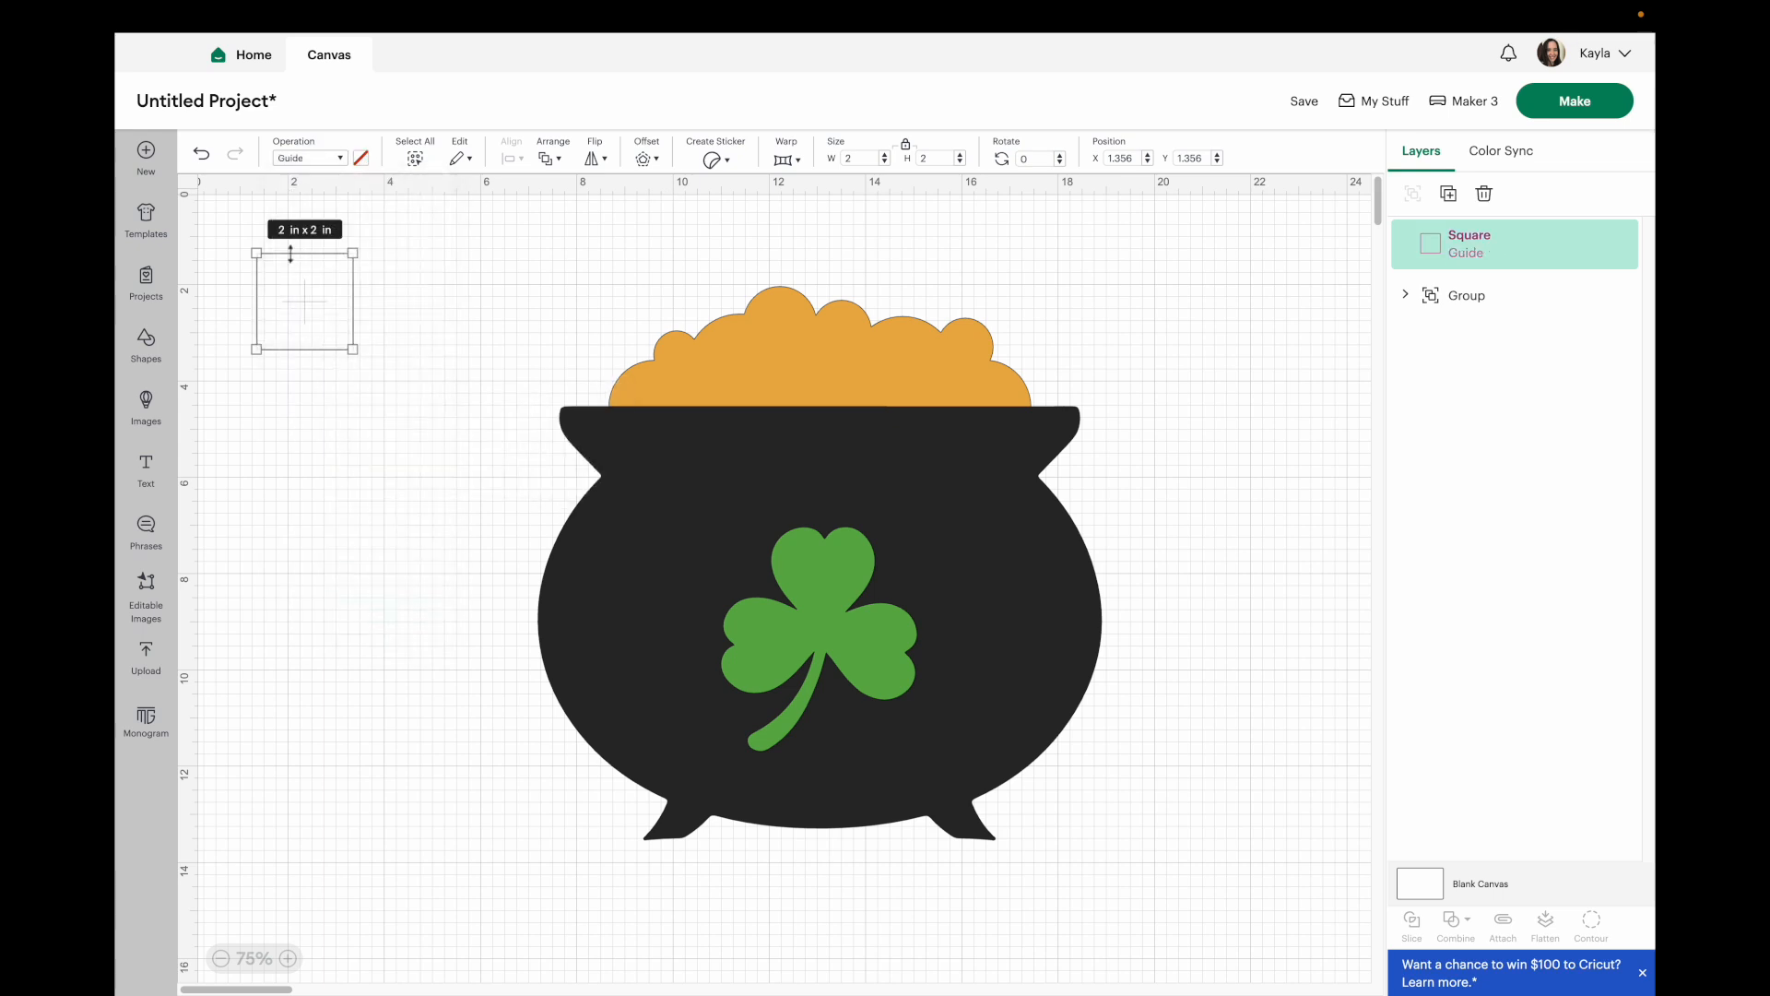
left_click_drag(302, 317, 324, 396)
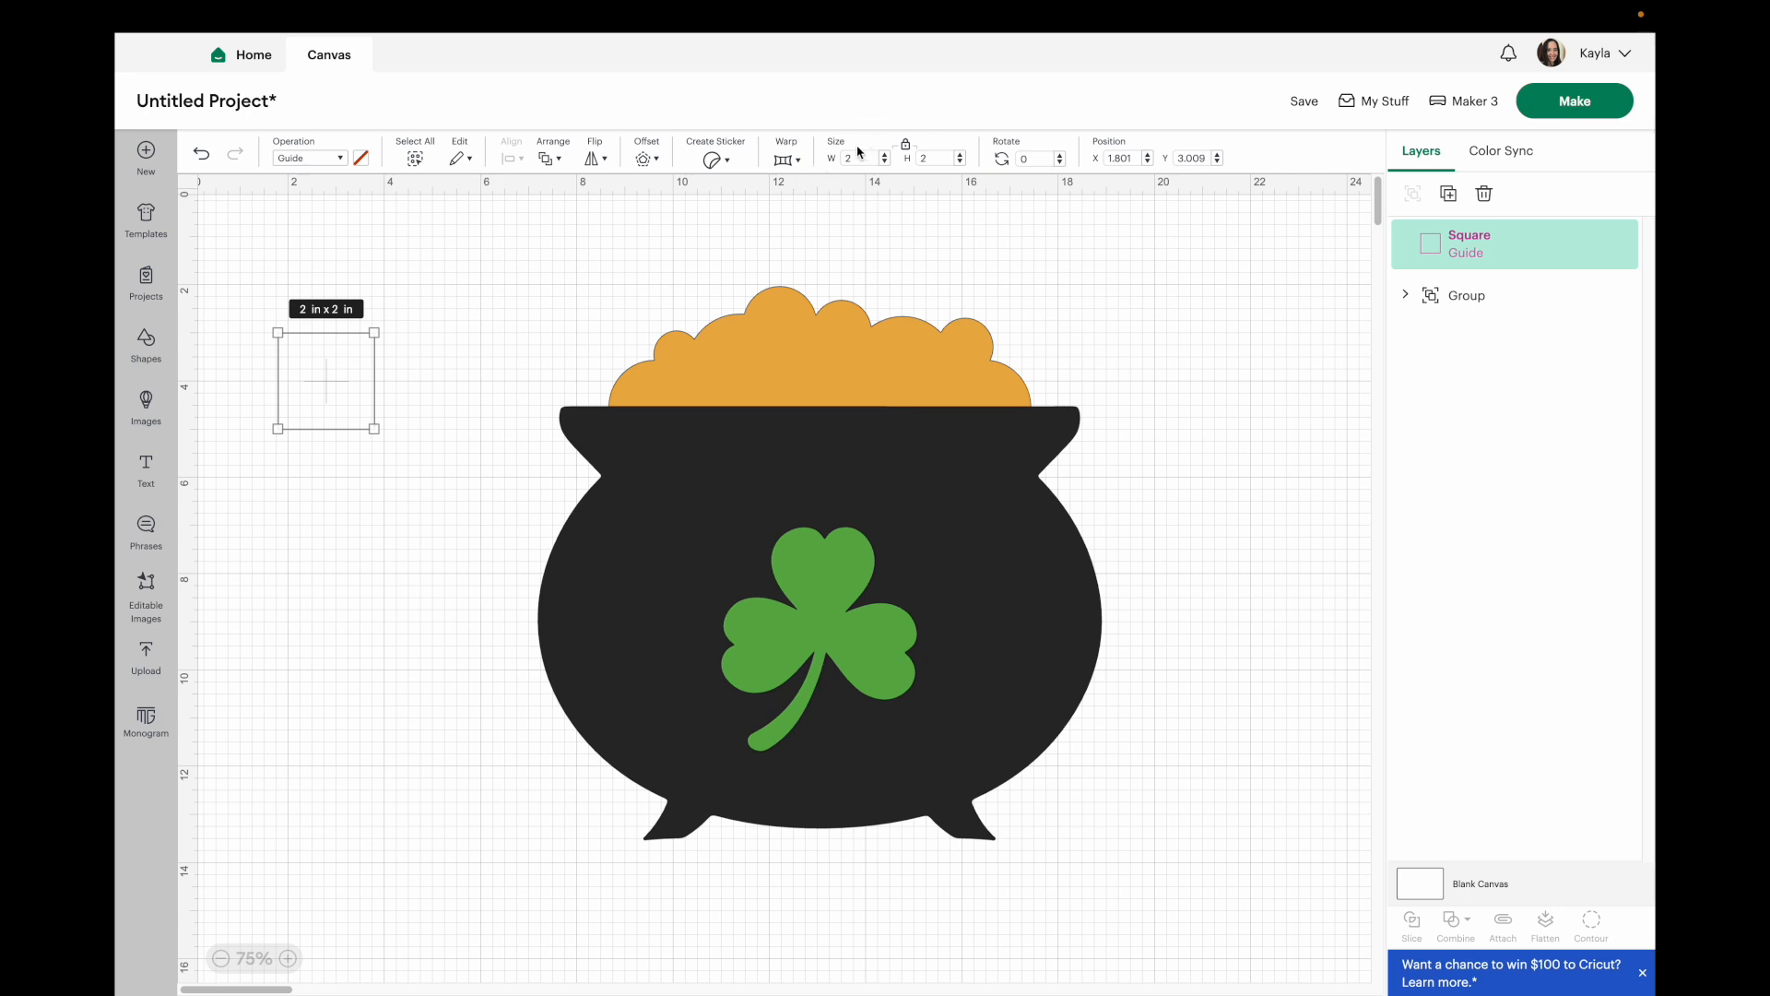
type("8")
key("Return")
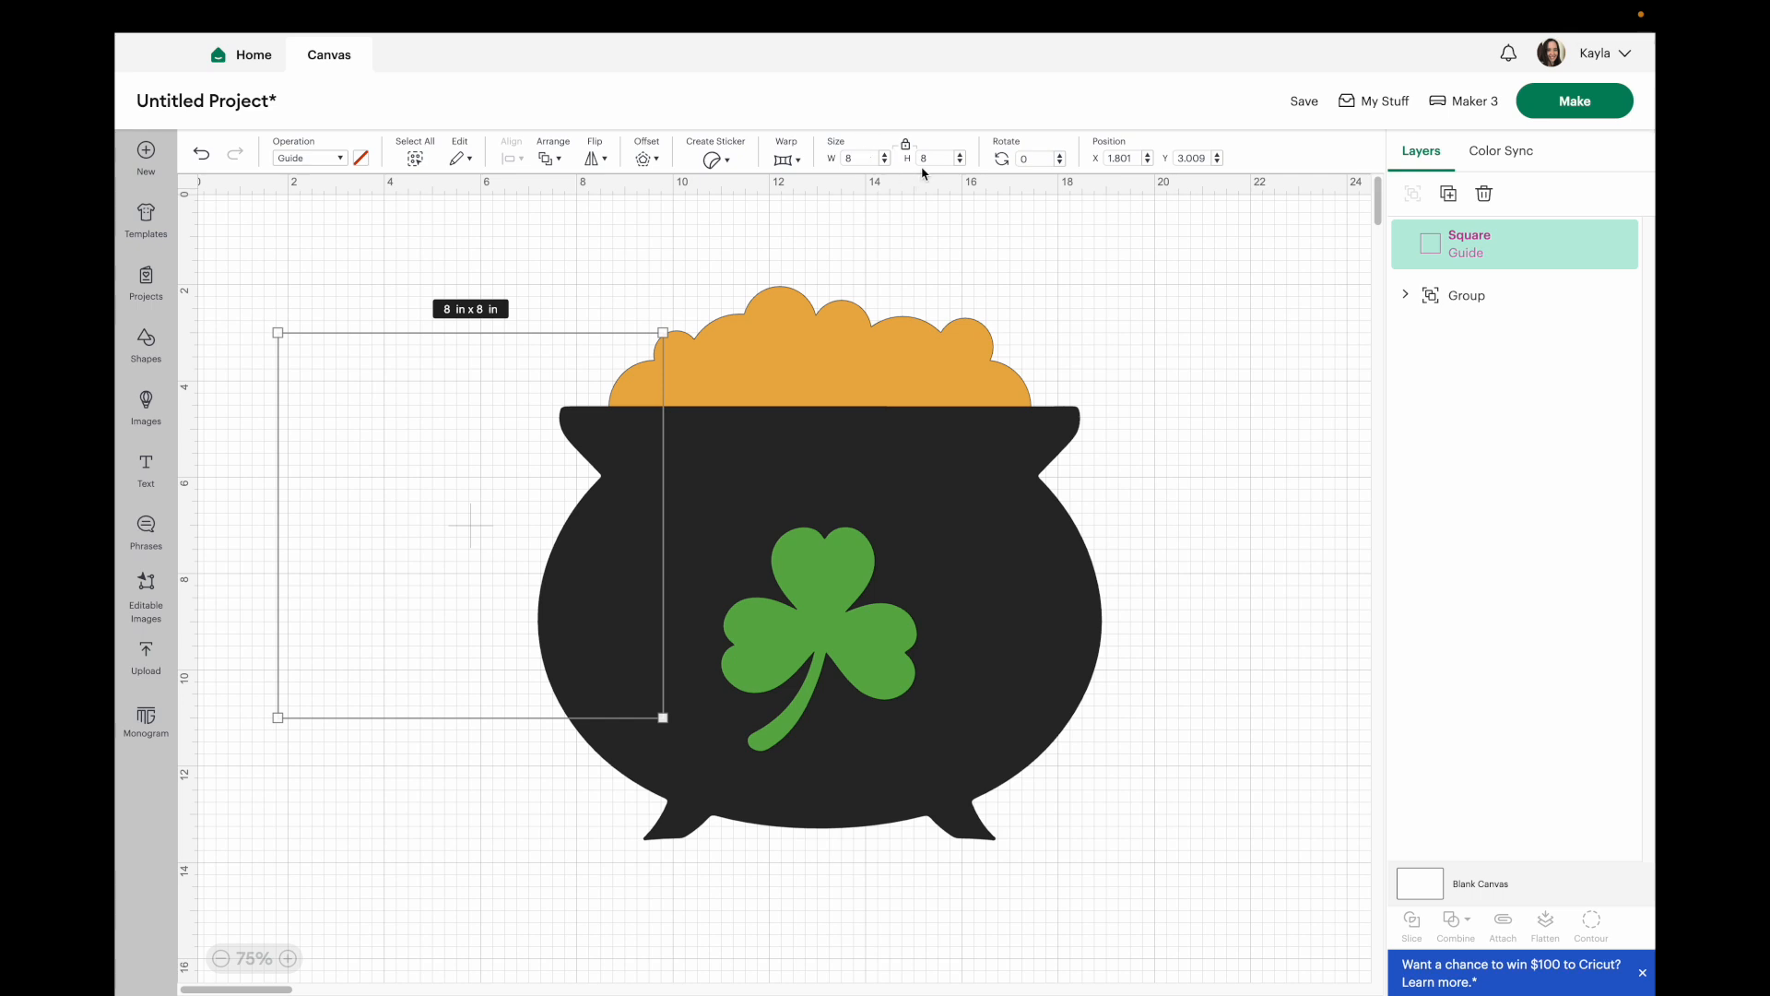
right_click(468, 491)
left_click(533, 702)
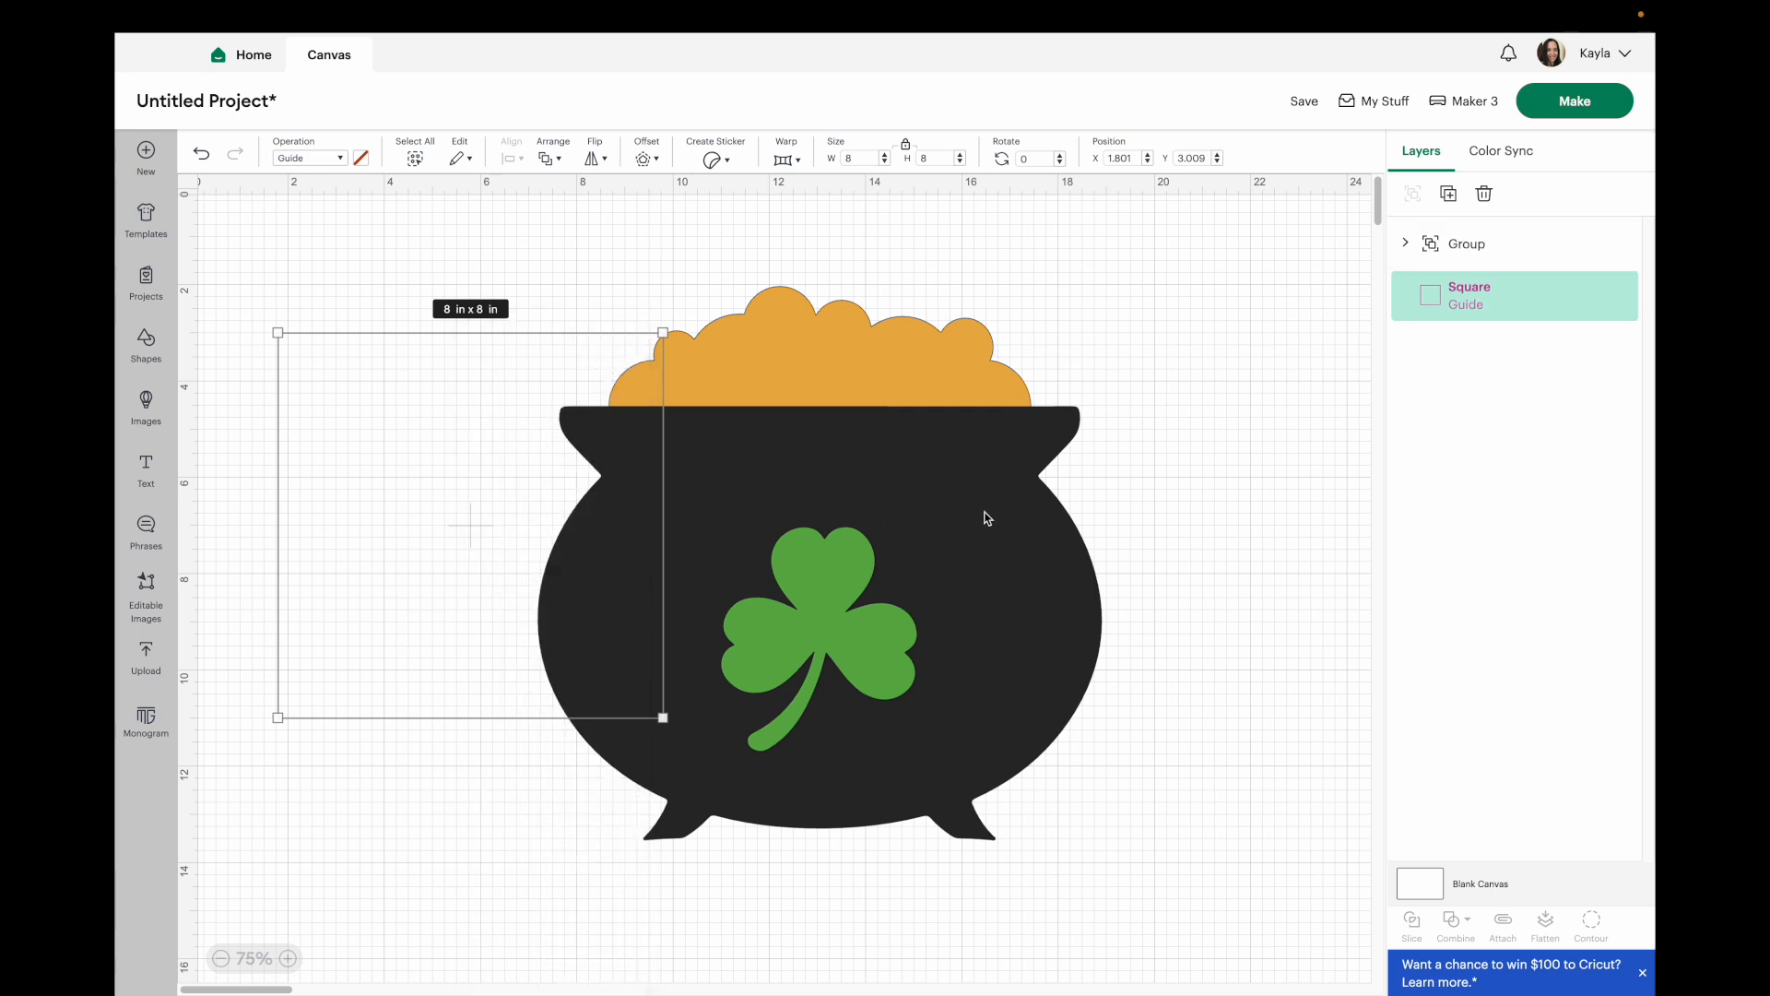
Scale the cauldron group to 6 in wide and position it inside the square guide.
left_click(986, 518)
left_click_drag(1104, 284, 850, 533)
left_click_drag(763, 672, 535, 504)
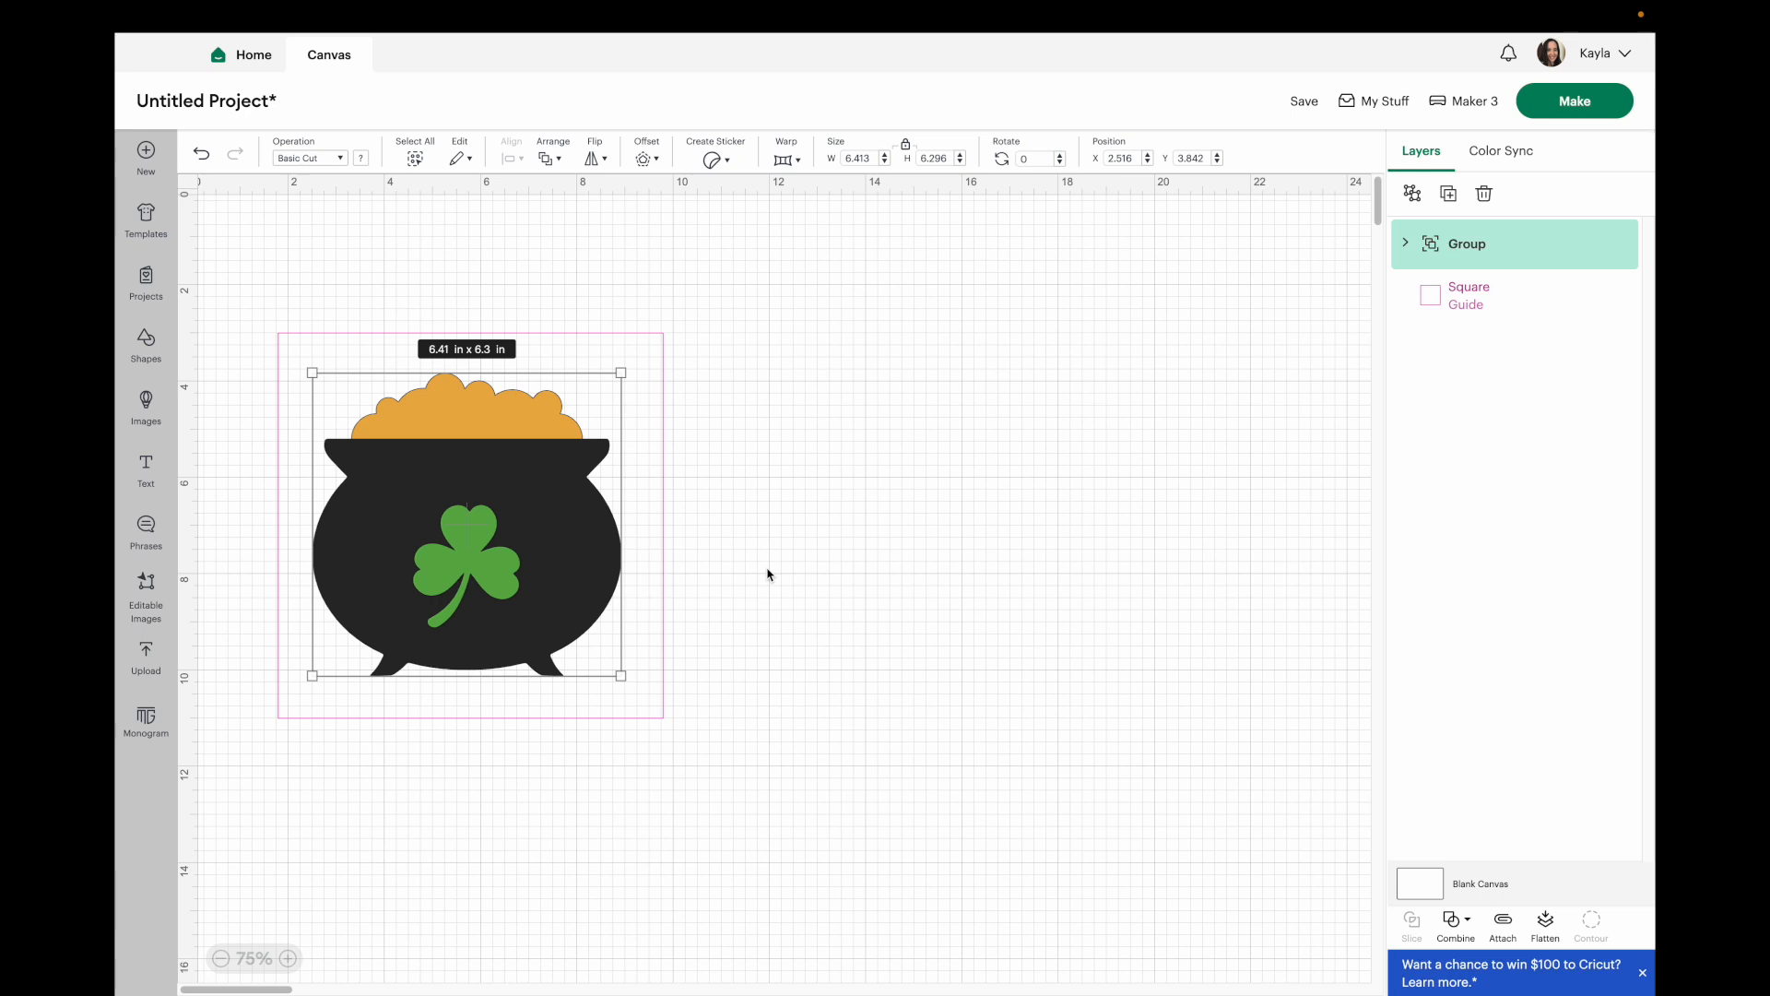
left_click(743, 459)
left_click_drag(566, 512, 570, 513)
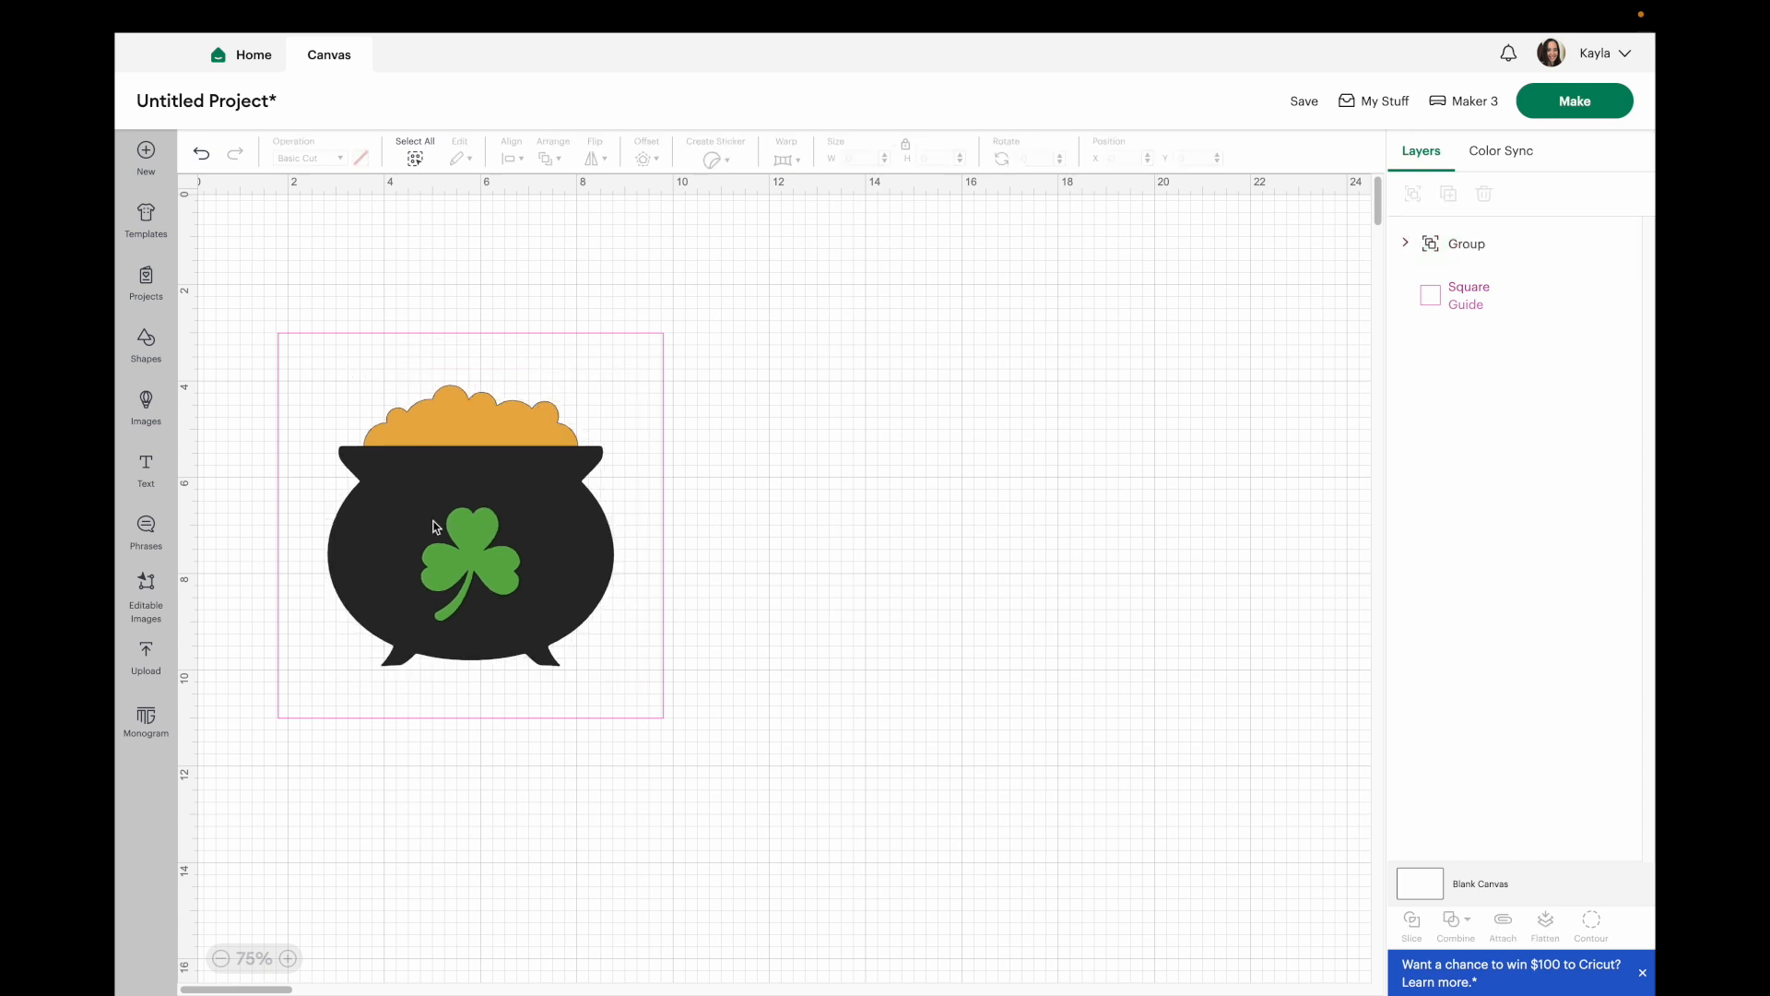
left_click(436, 526)
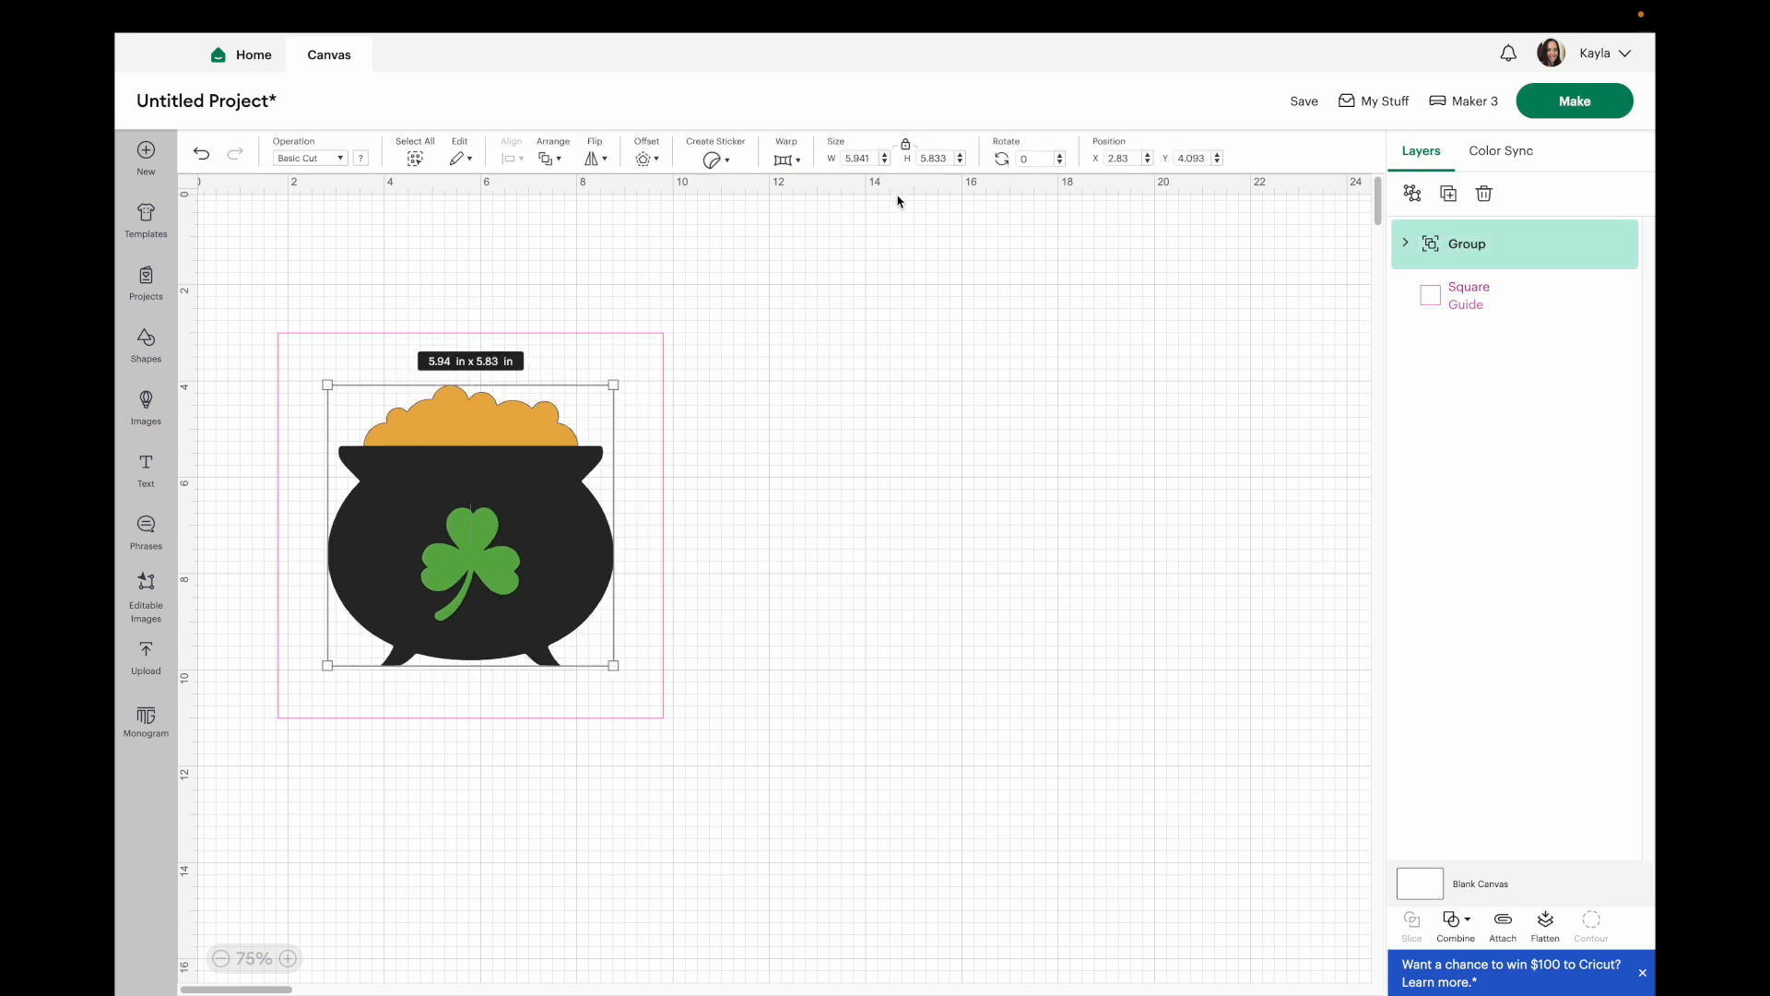
left_click(856, 157)
type("6")
key("Return")
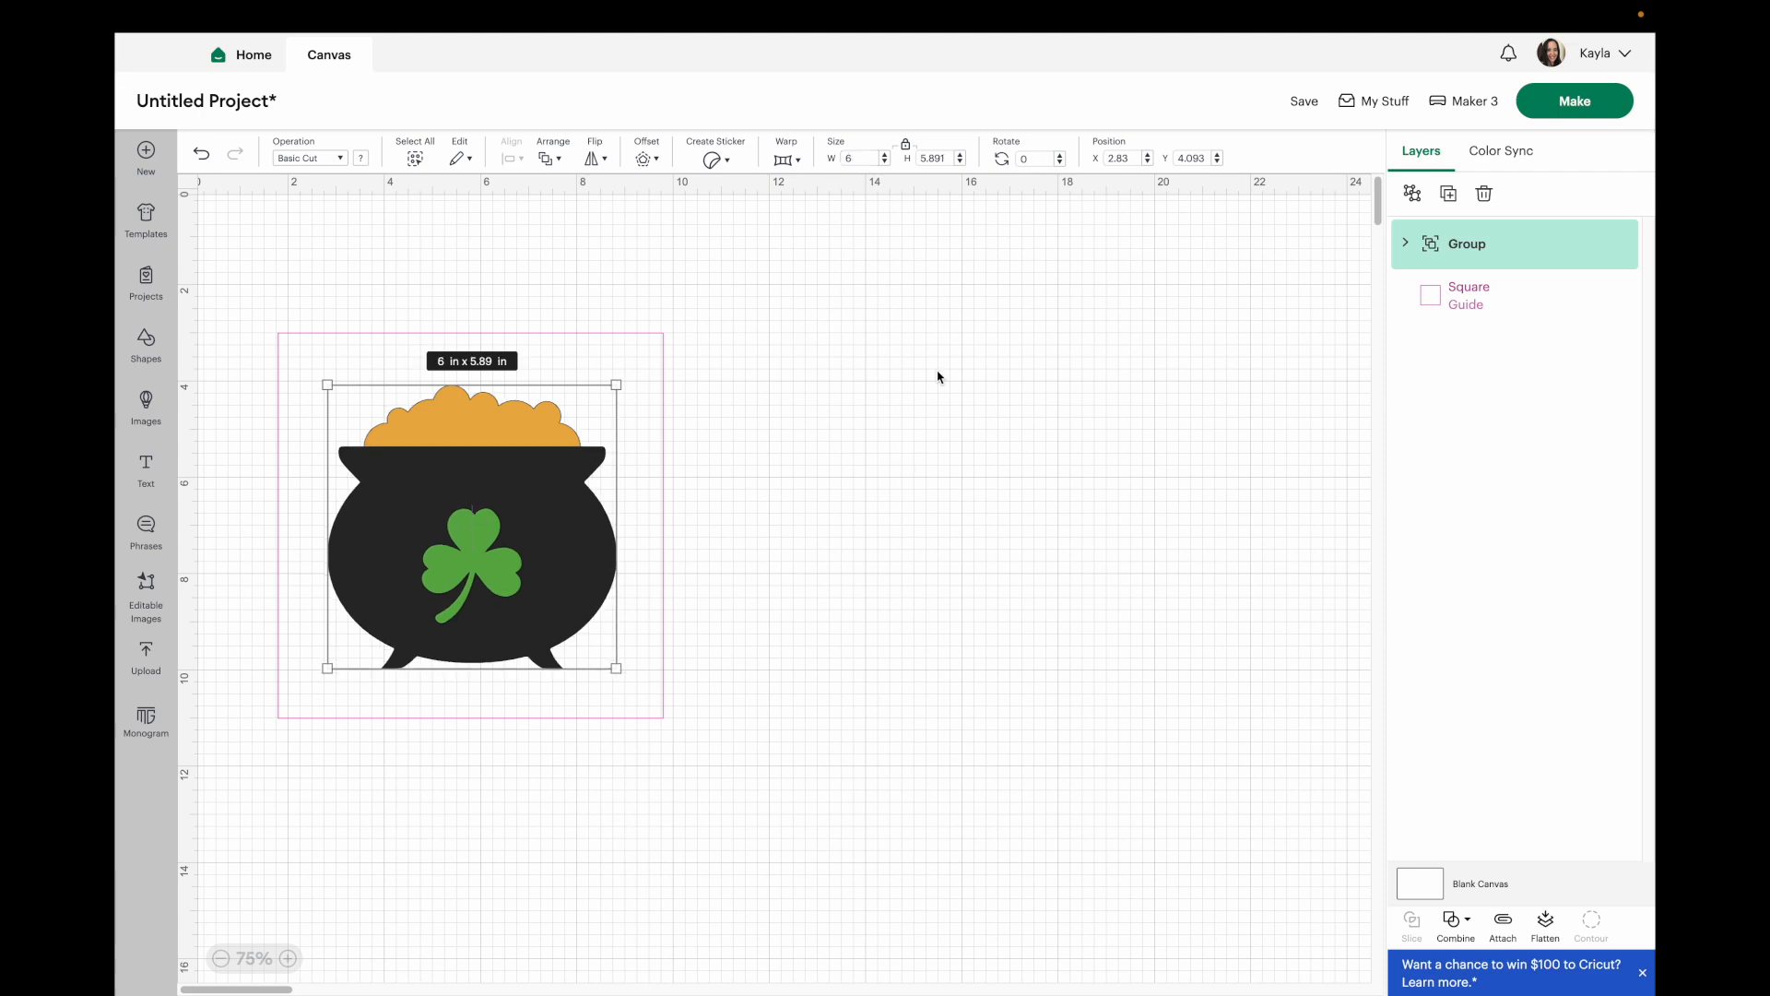
left_click(841, 418)
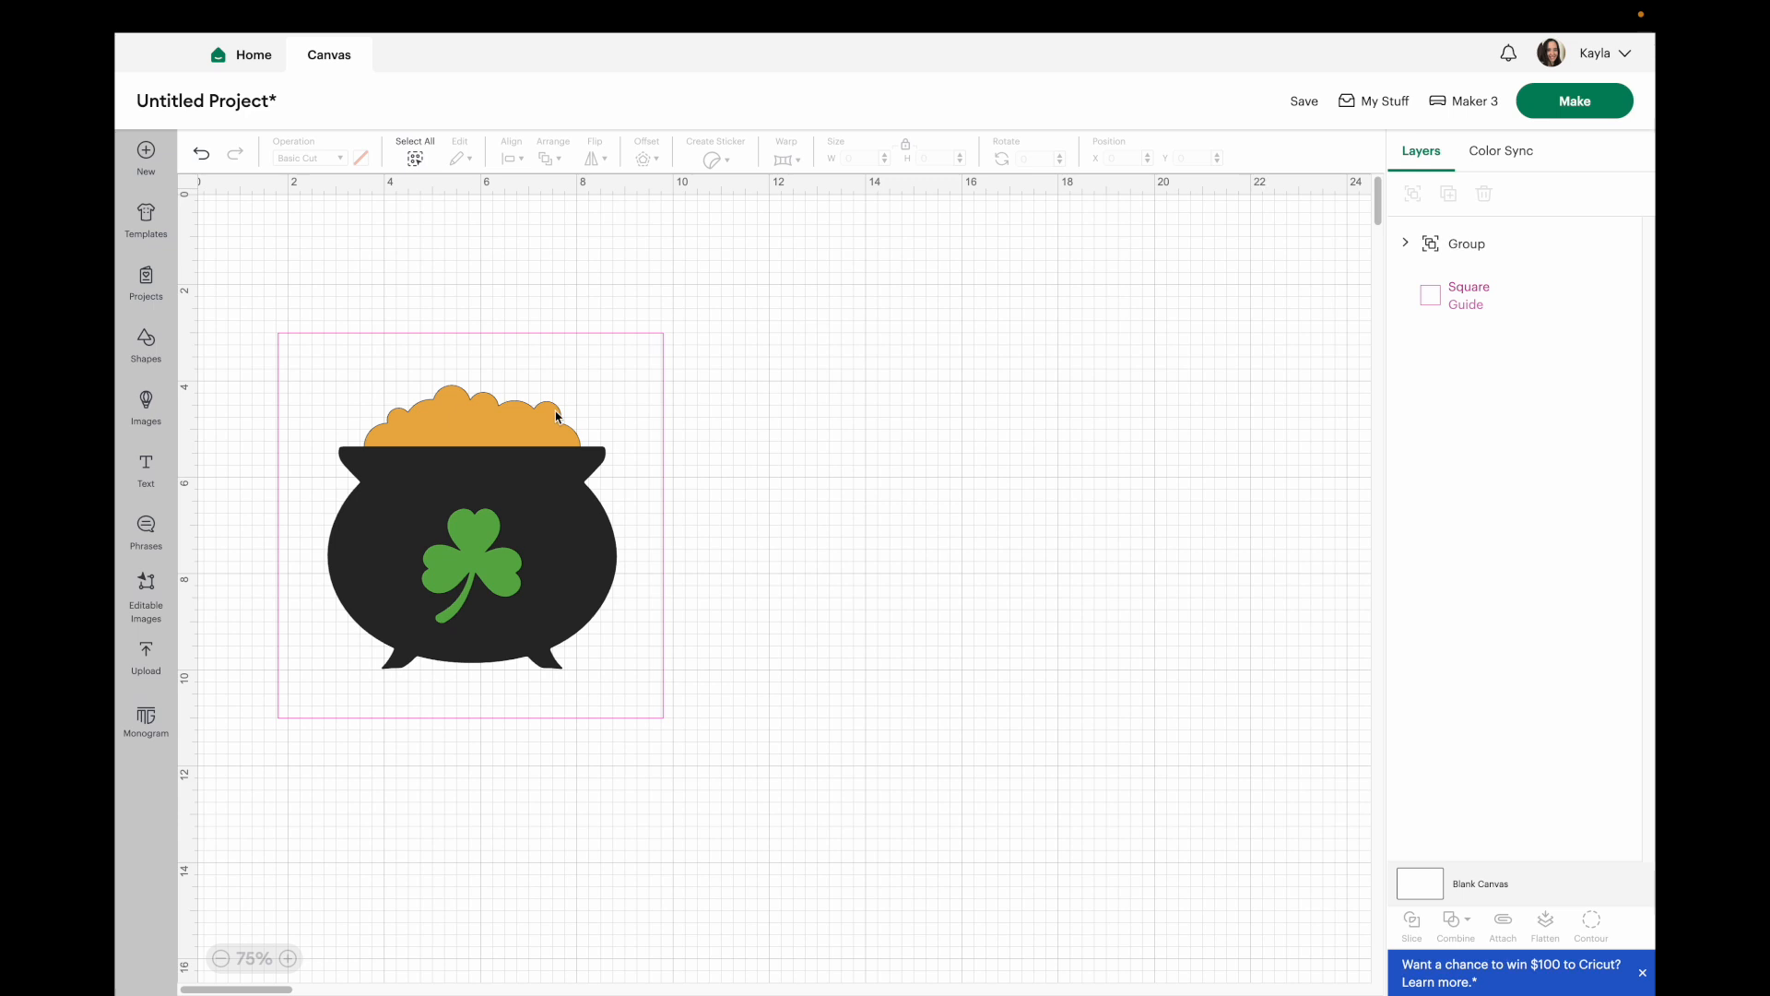
Add a heart shape 5 in wide beside the square and set its operation to Guide.
left_click(162, 355)
left_click(234, 380)
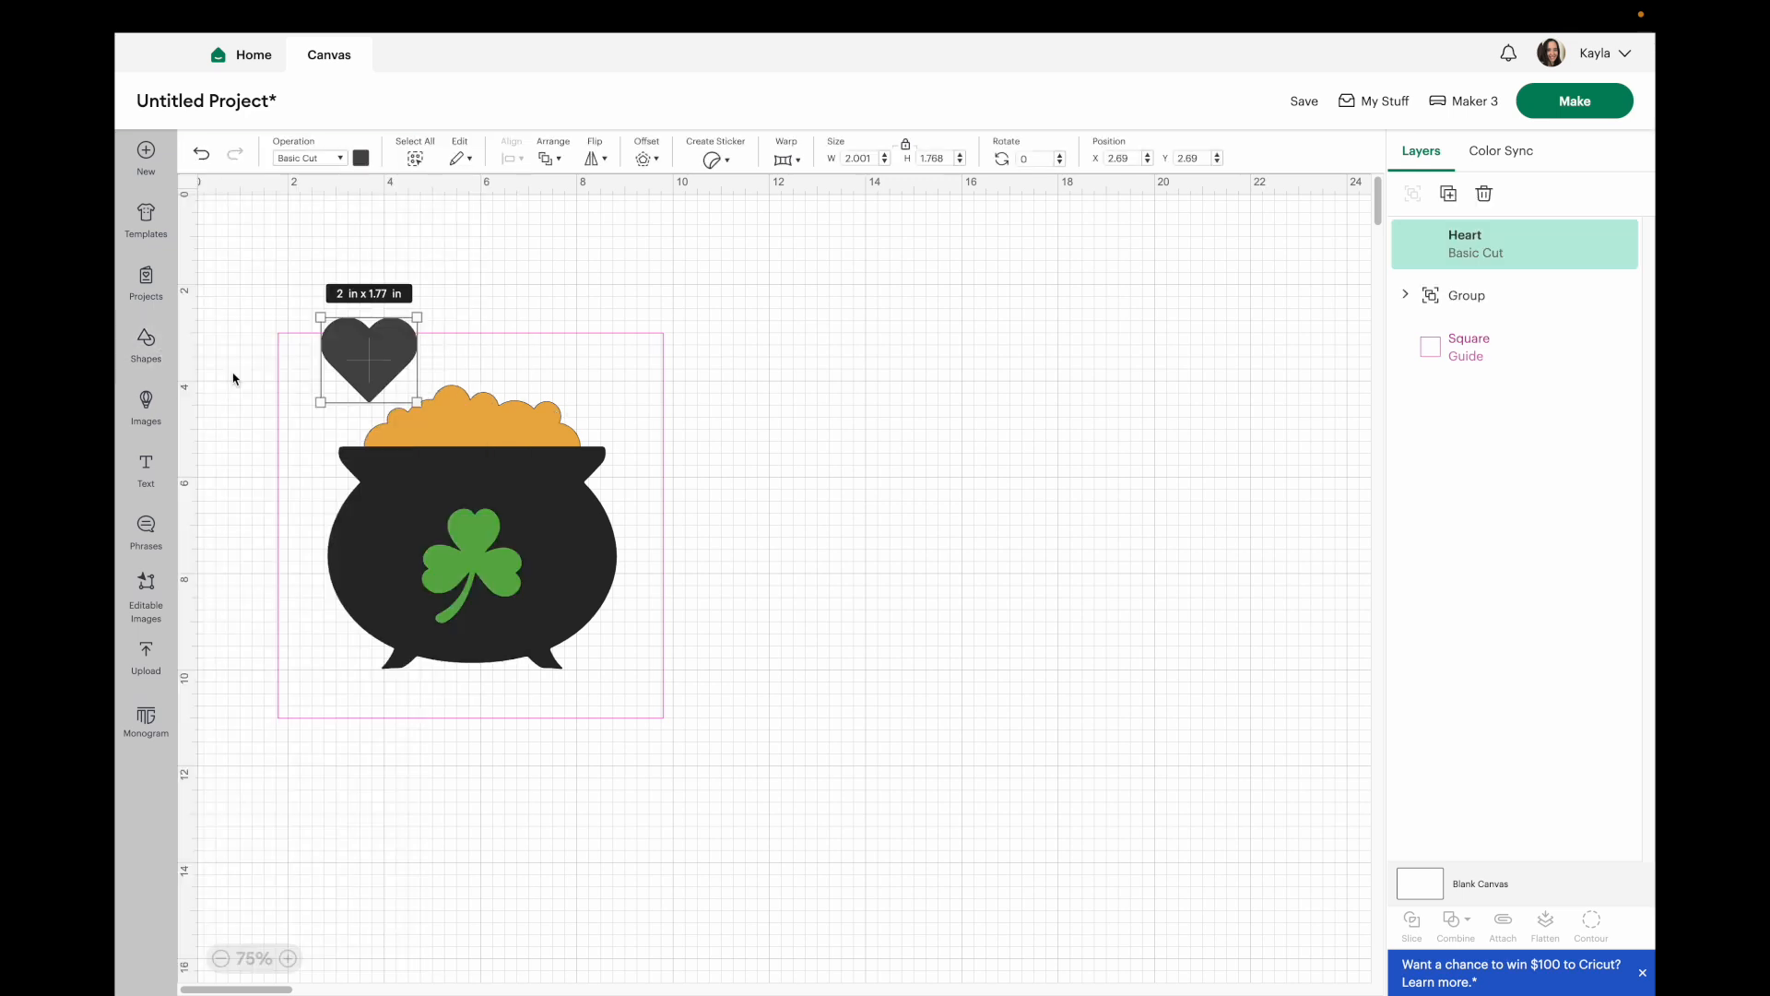
left_click(867, 159)
type("5")
key("Return")
left_click_drag(424, 467, 841, 484)
left_click(320, 158)
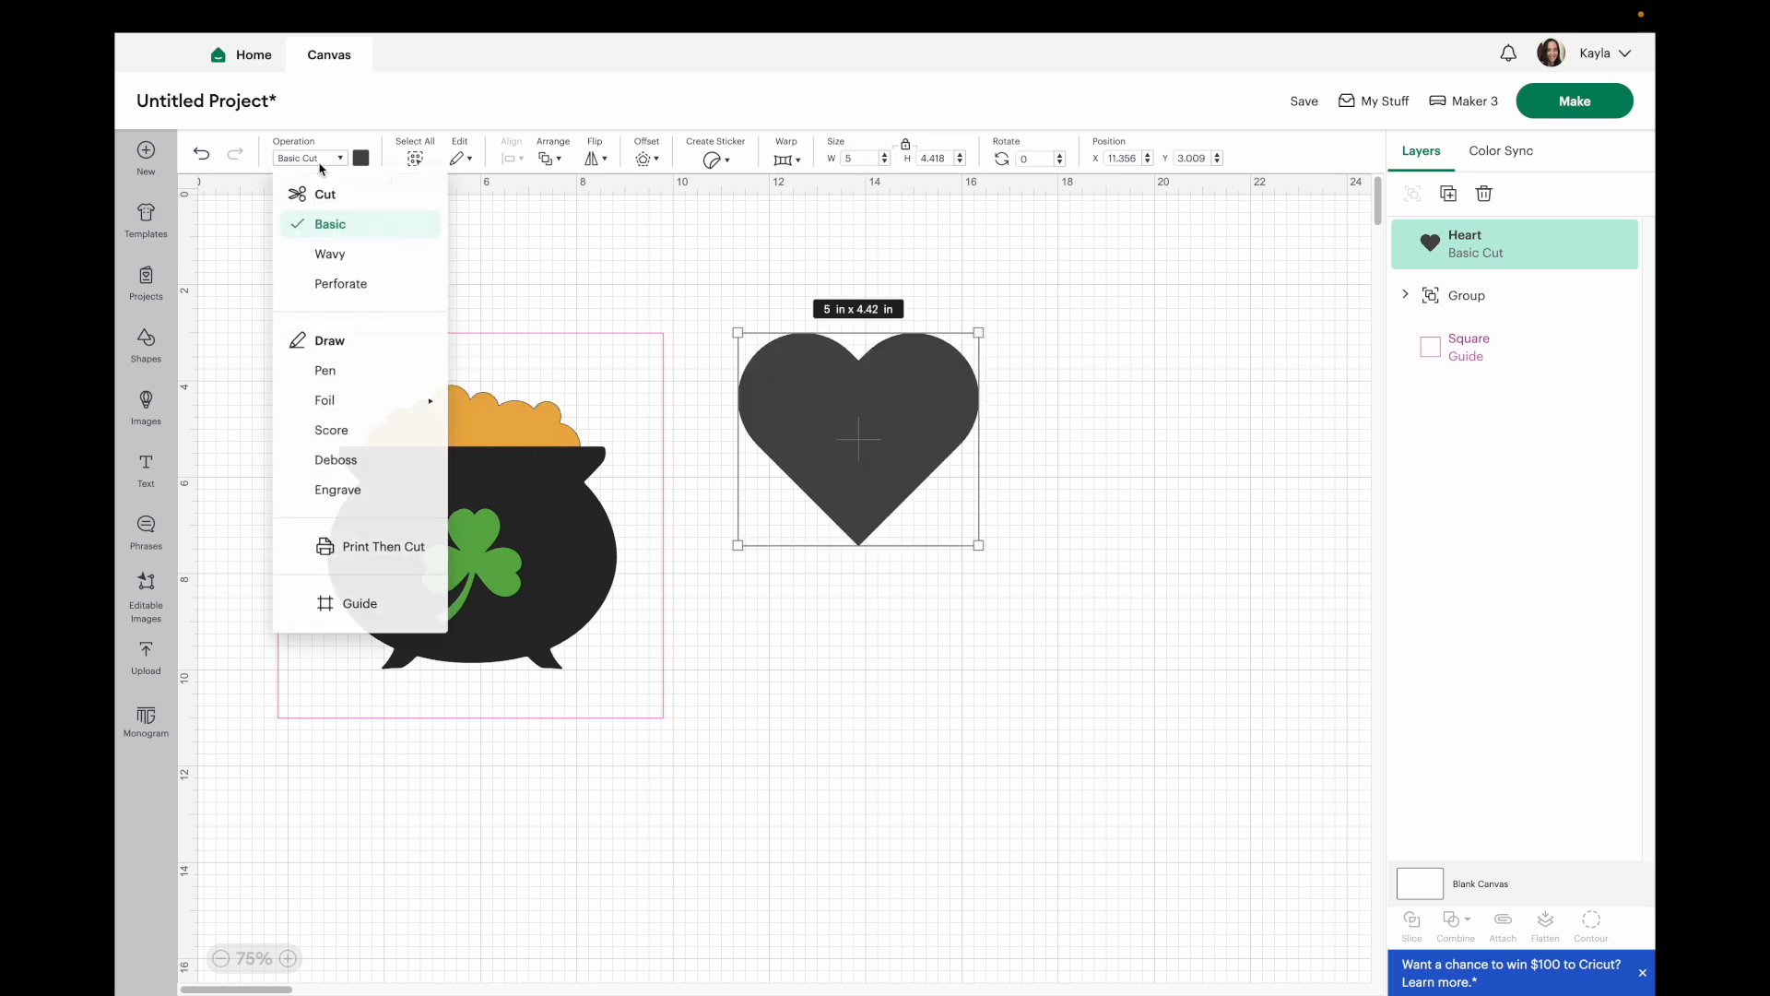
left_click(358, 608)
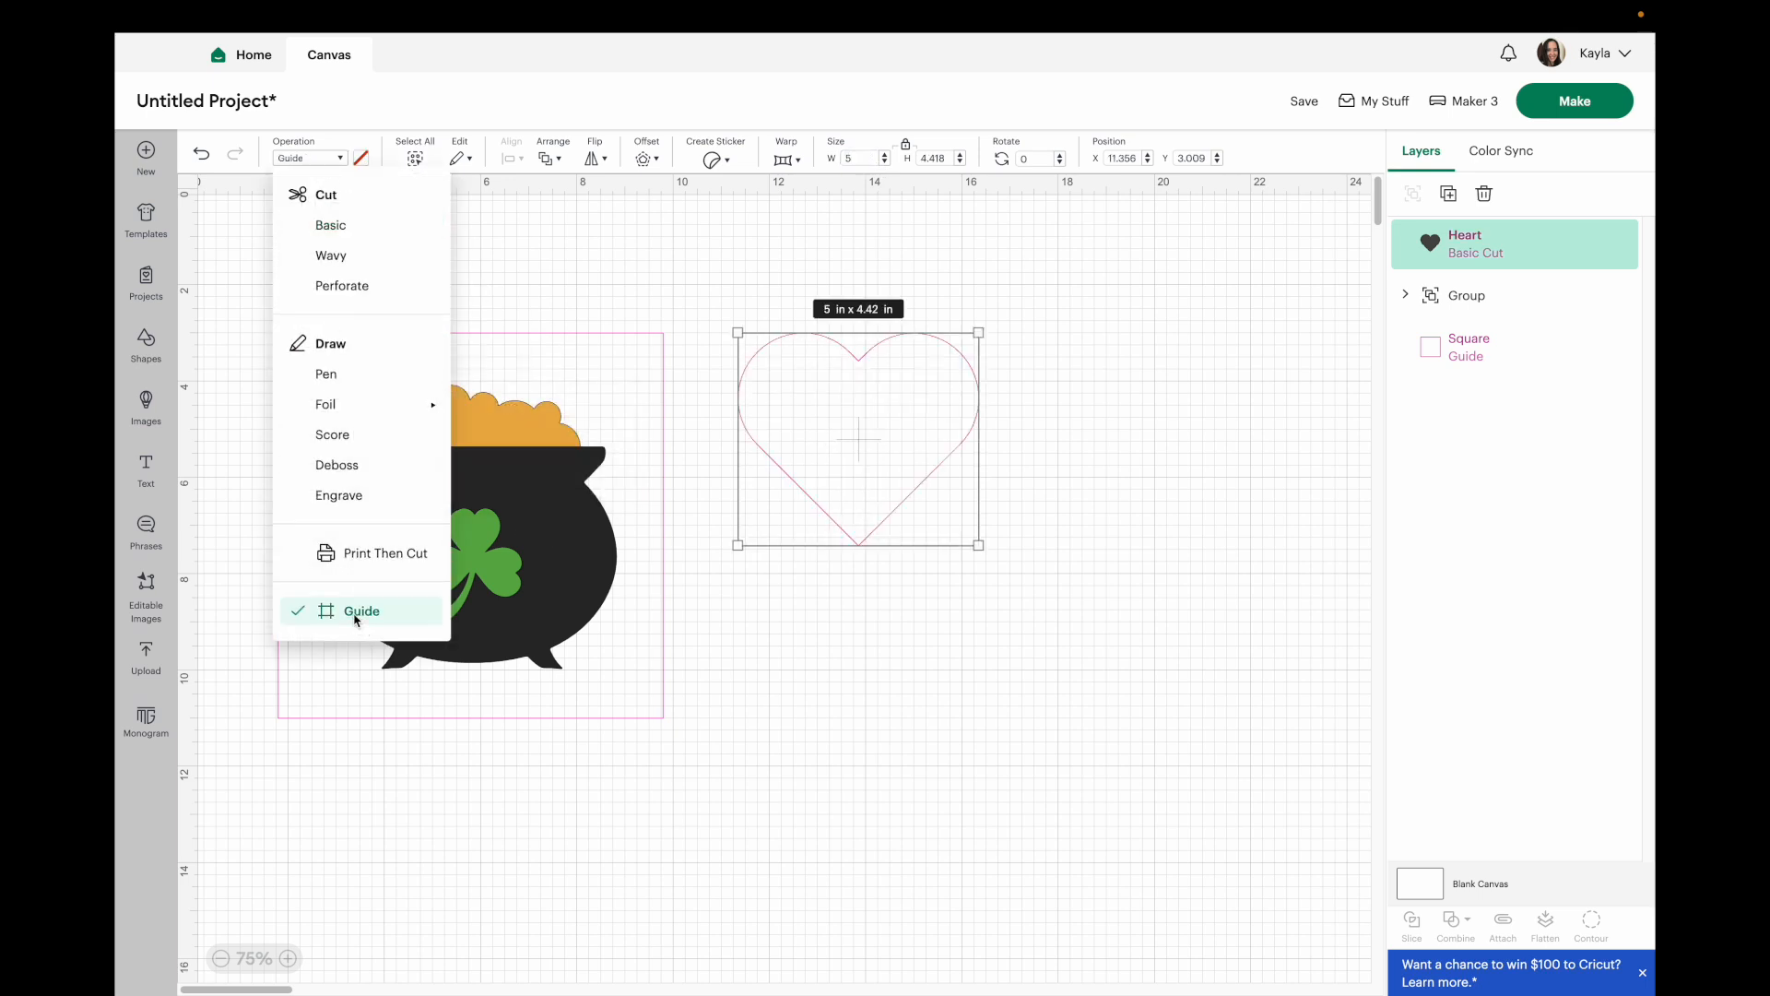
left_click(1002, 728)
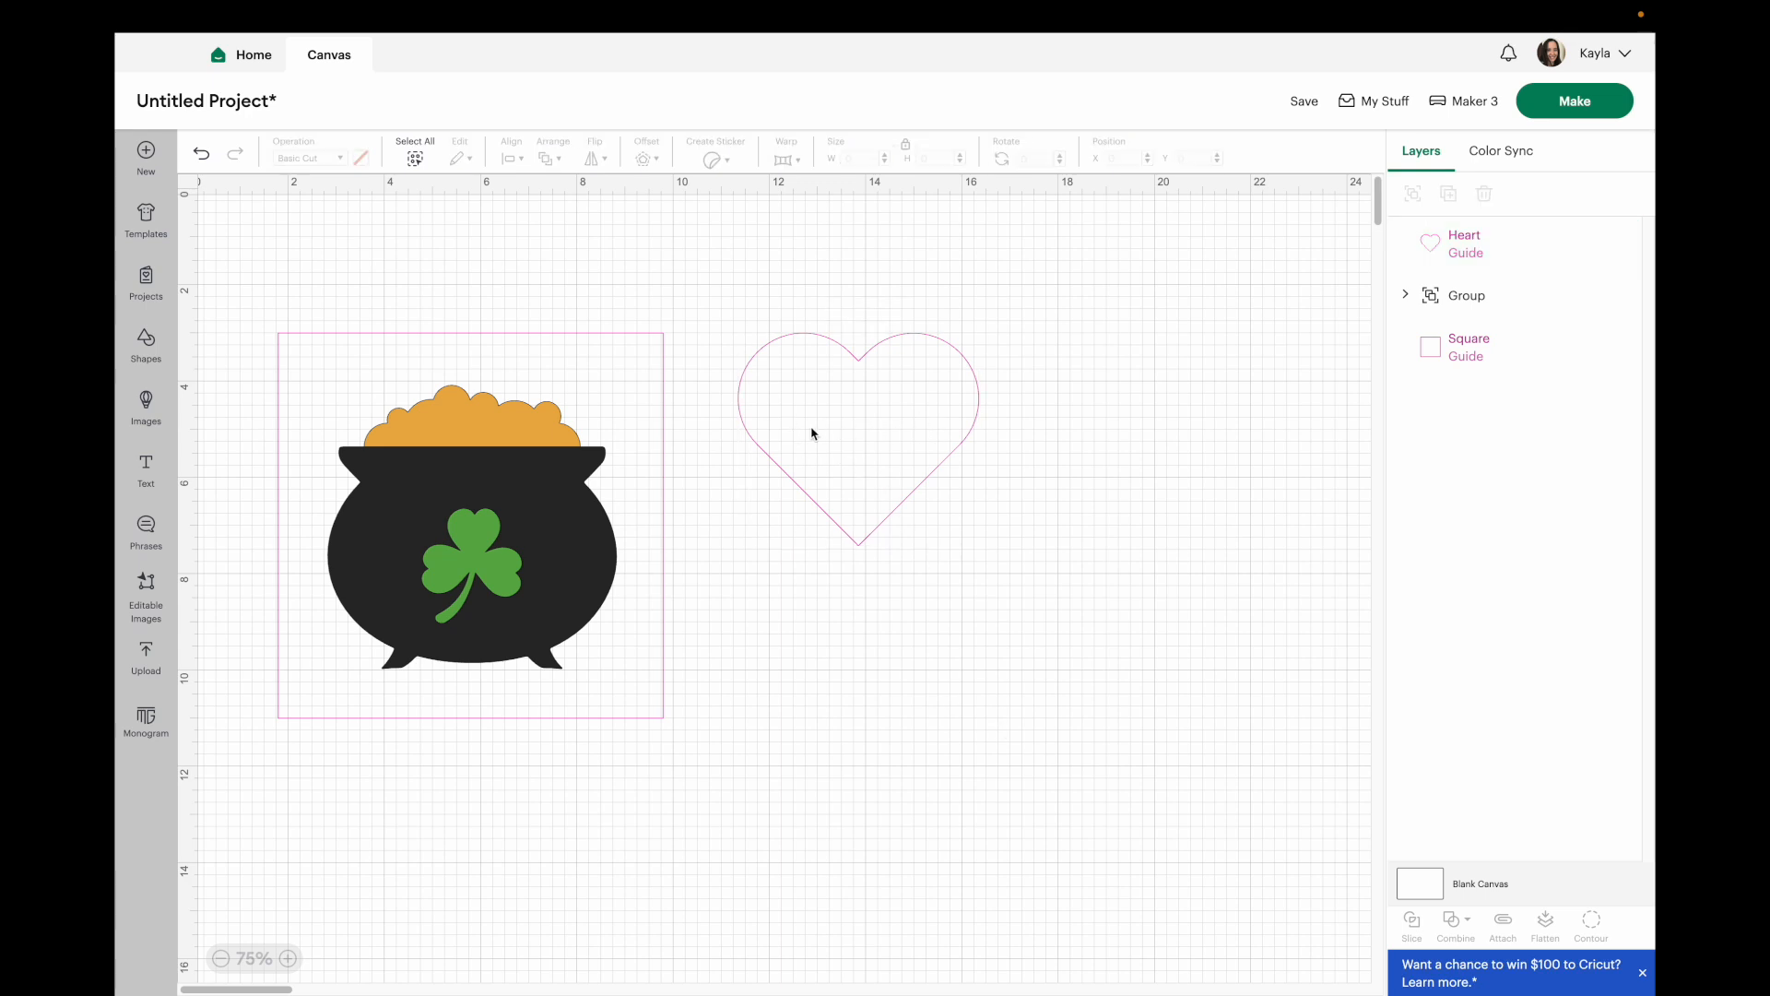
Move the cauldron below the heart guide and set its operation to Guide.
left_click_drag(412, 525, 769, 756)
scroll(749, 690, "down", 2)
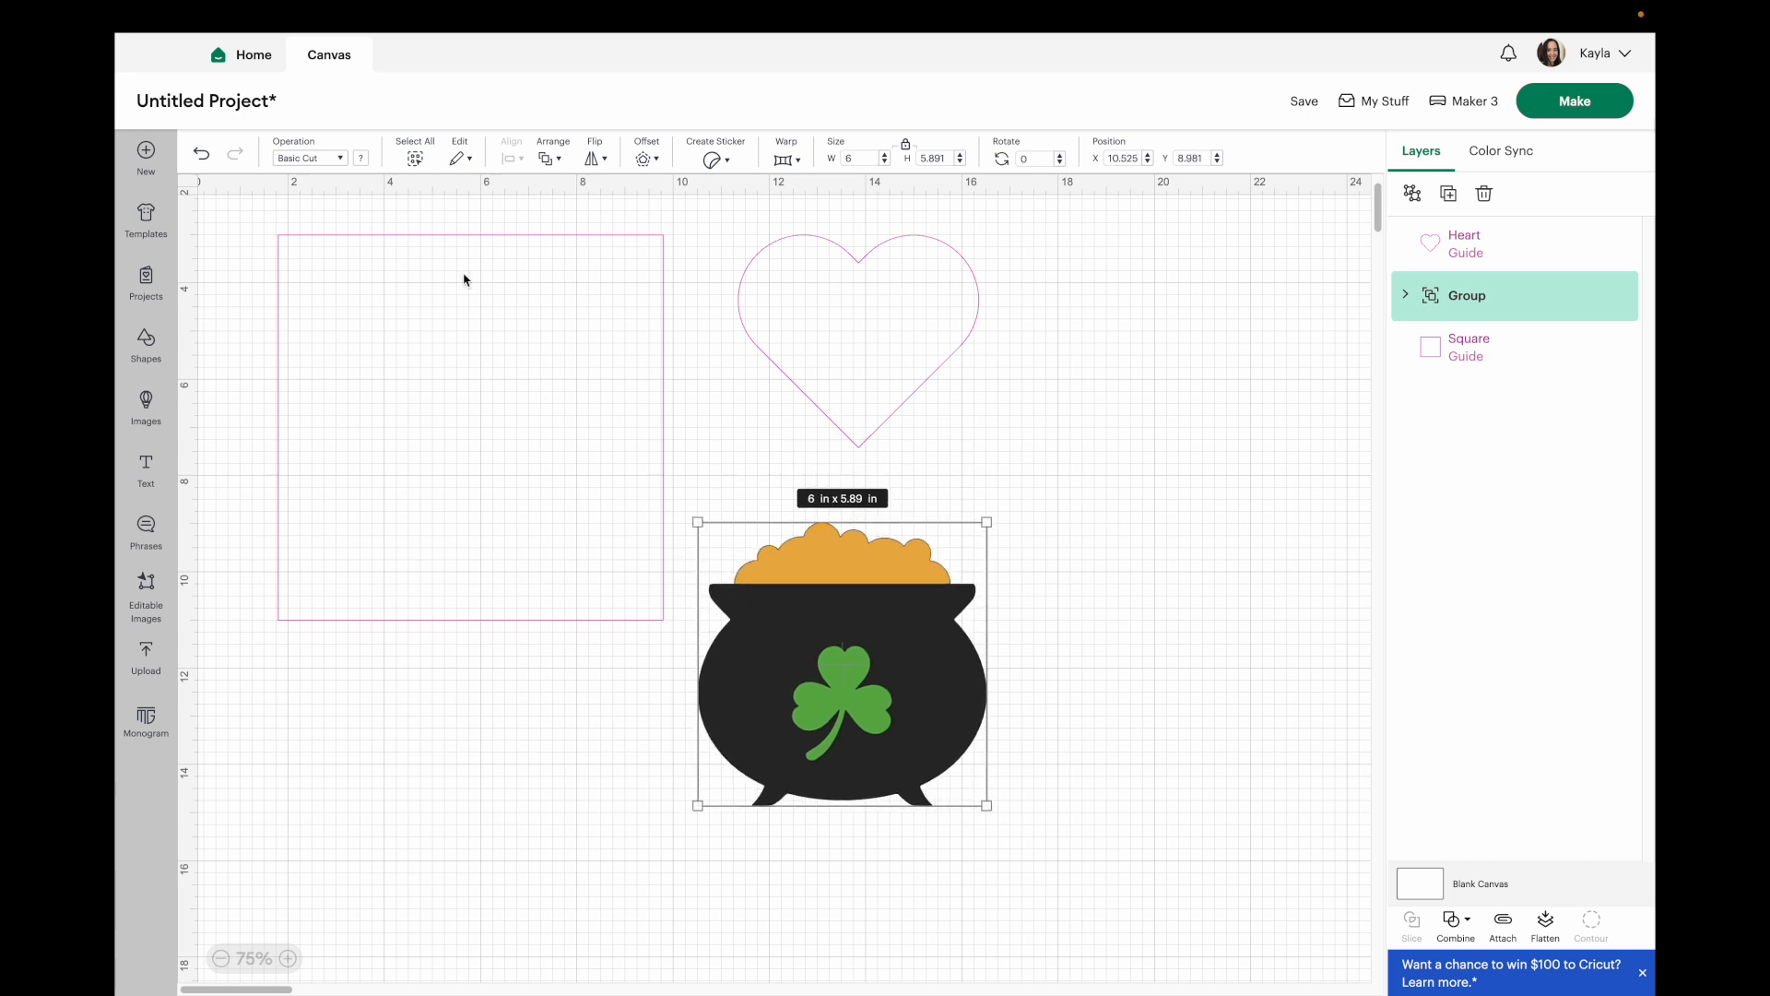
left_click(325, 162)
left_click(365, 612)
left_click(1190, 604)
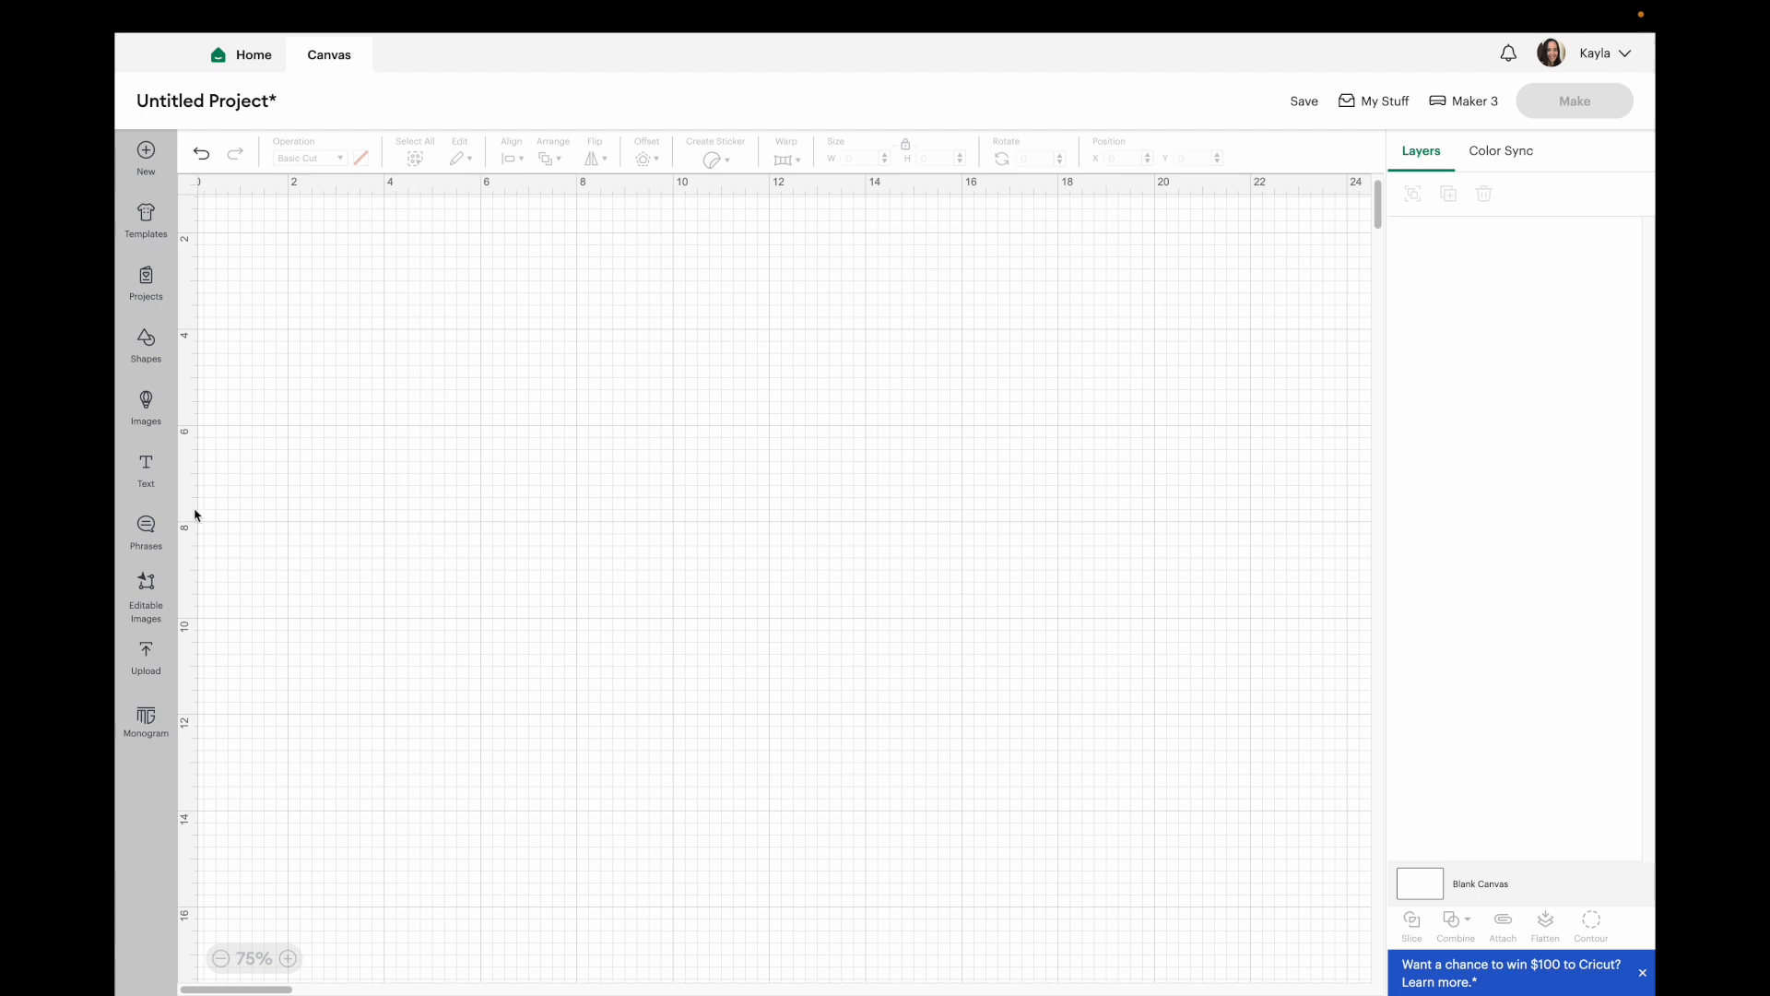
Add two text layers reading "Rosemary" and "Garlic".
left_click(147, 472)
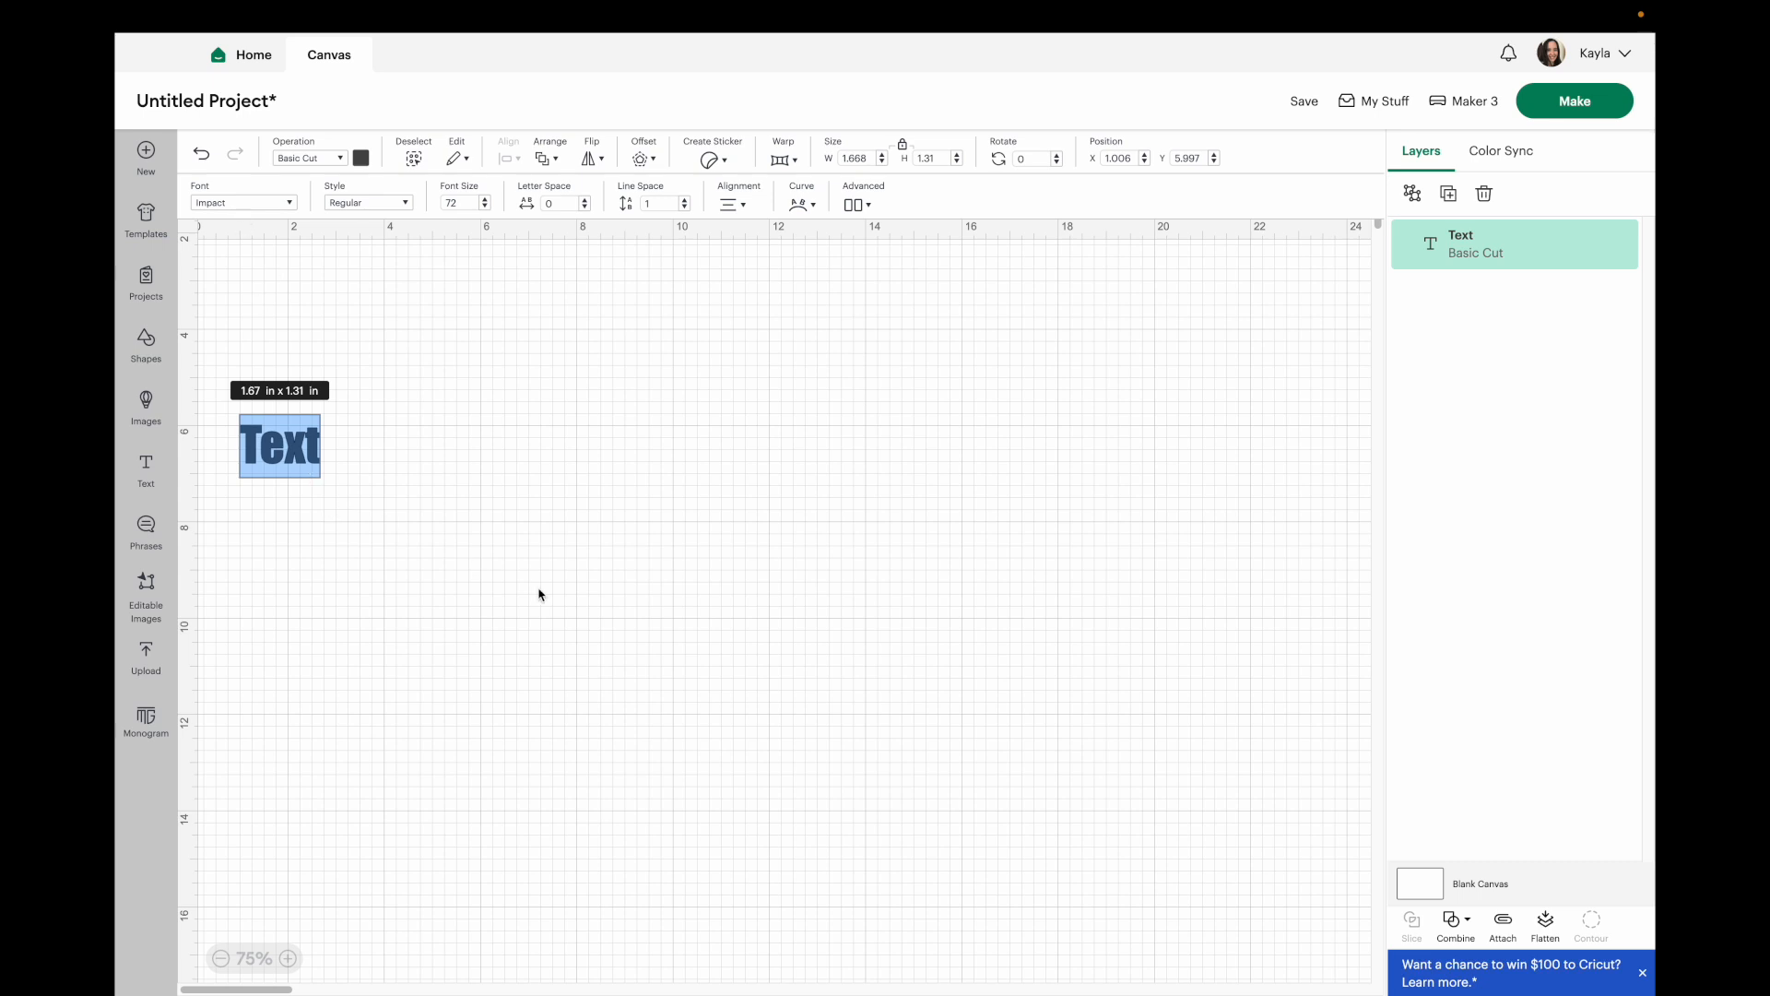
type("Rosemary")
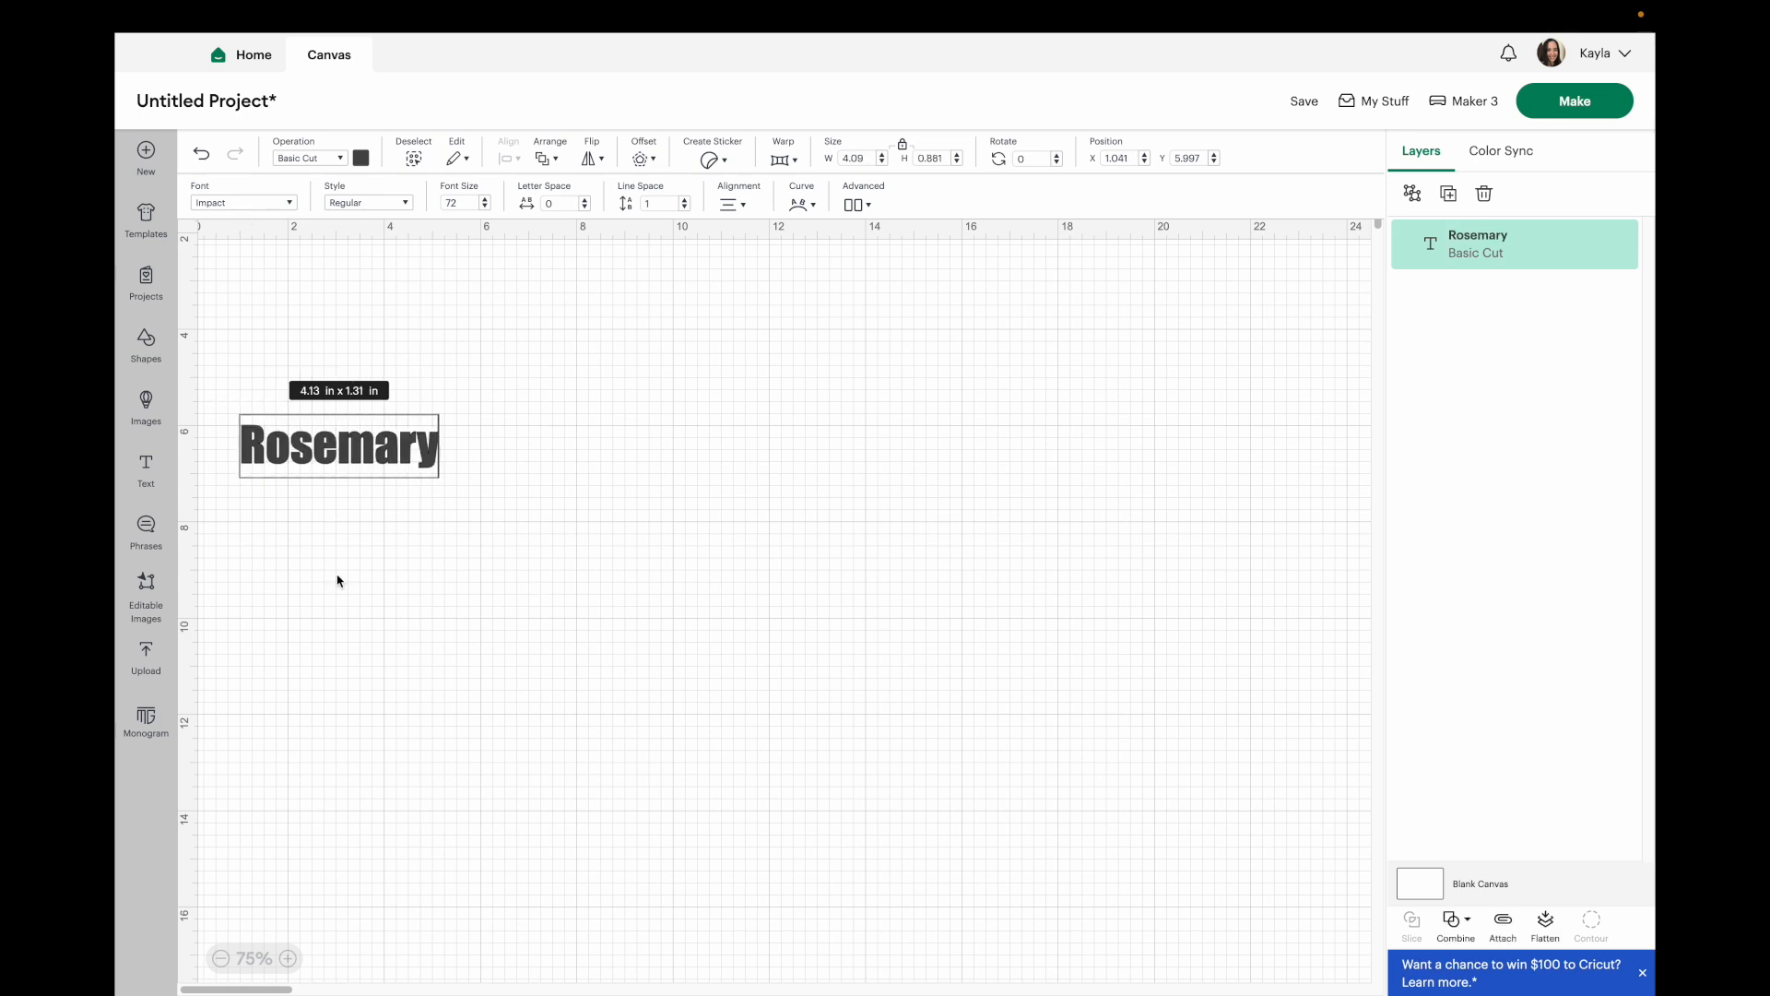
left_click(146, 484)
type("Garlic")
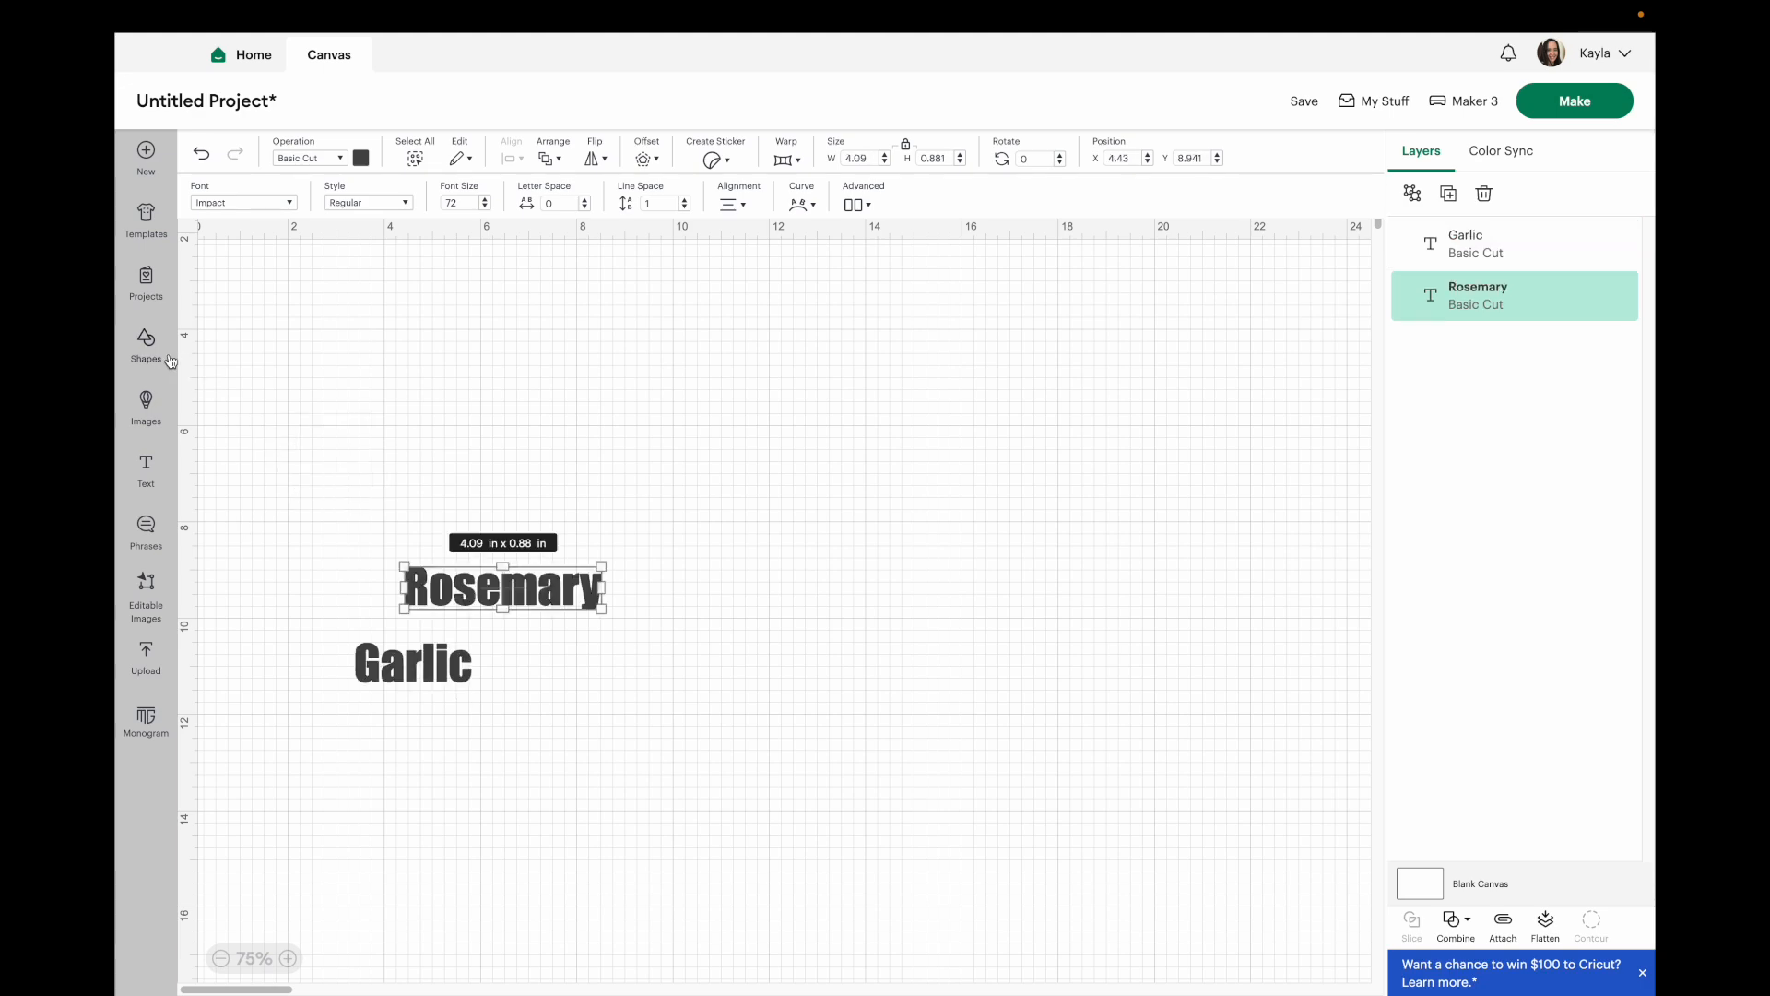
Add a square shape and set its width to 3.5 in.
left_click(147, 345)
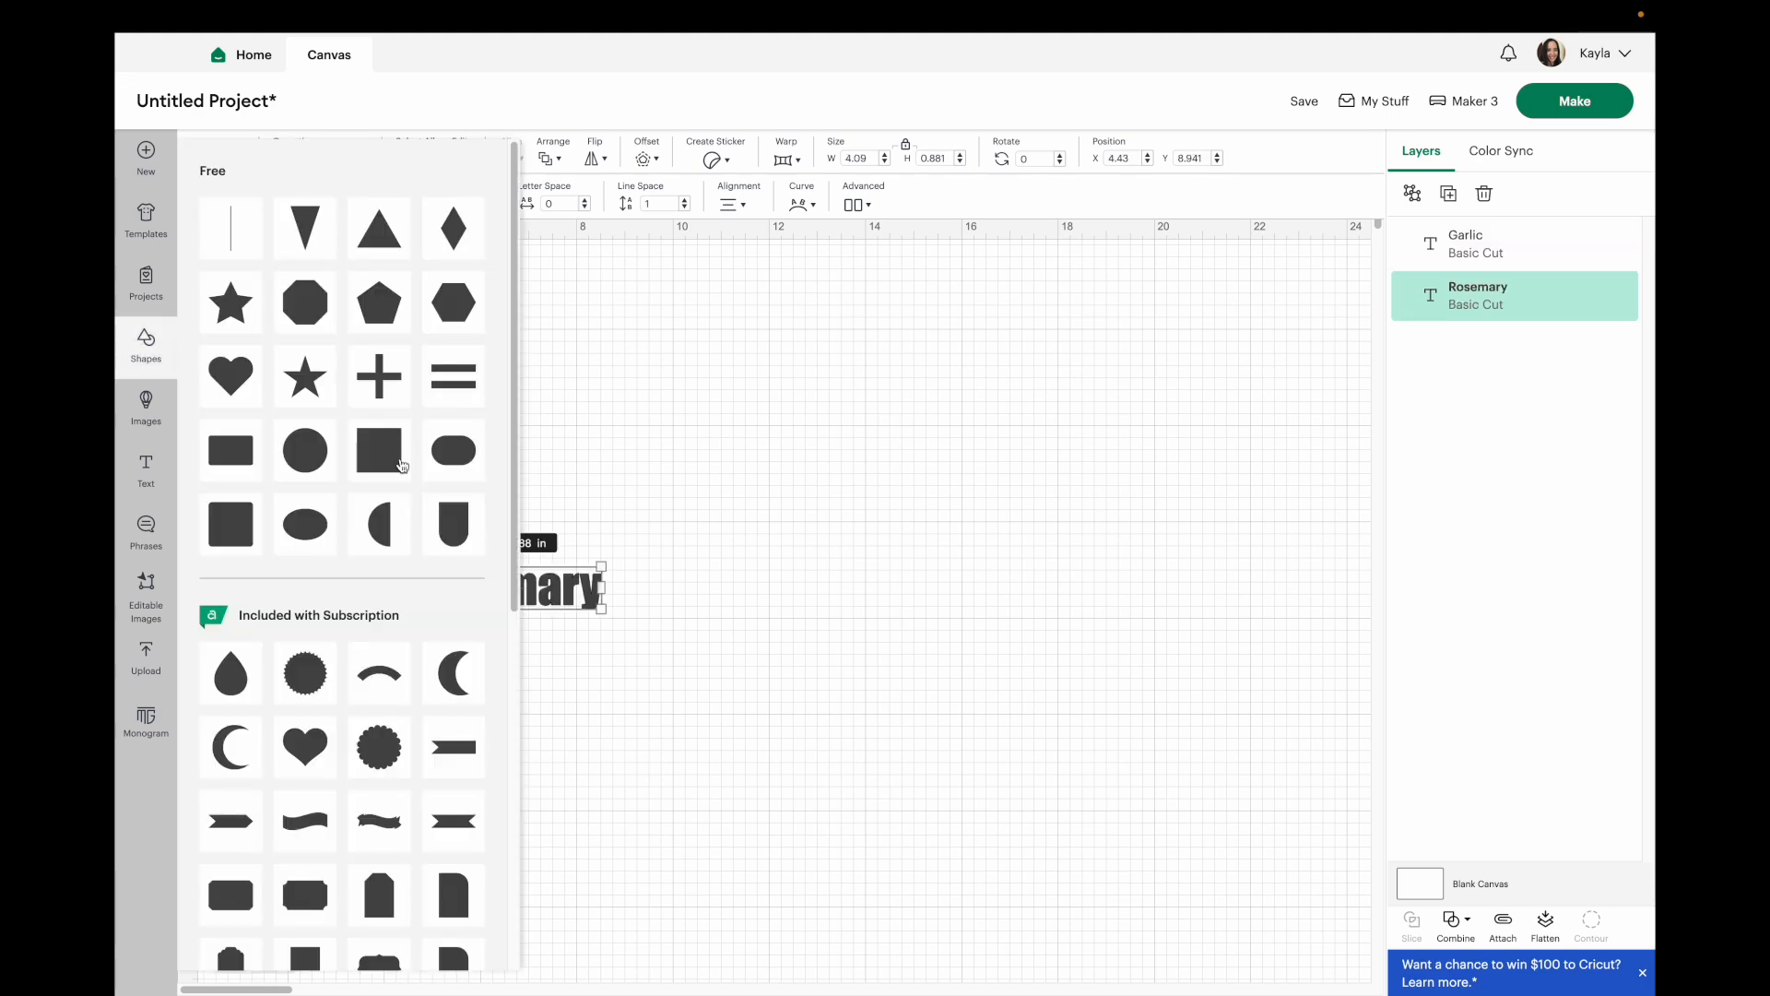
left_click(395, 465)
double_click(862, 158)
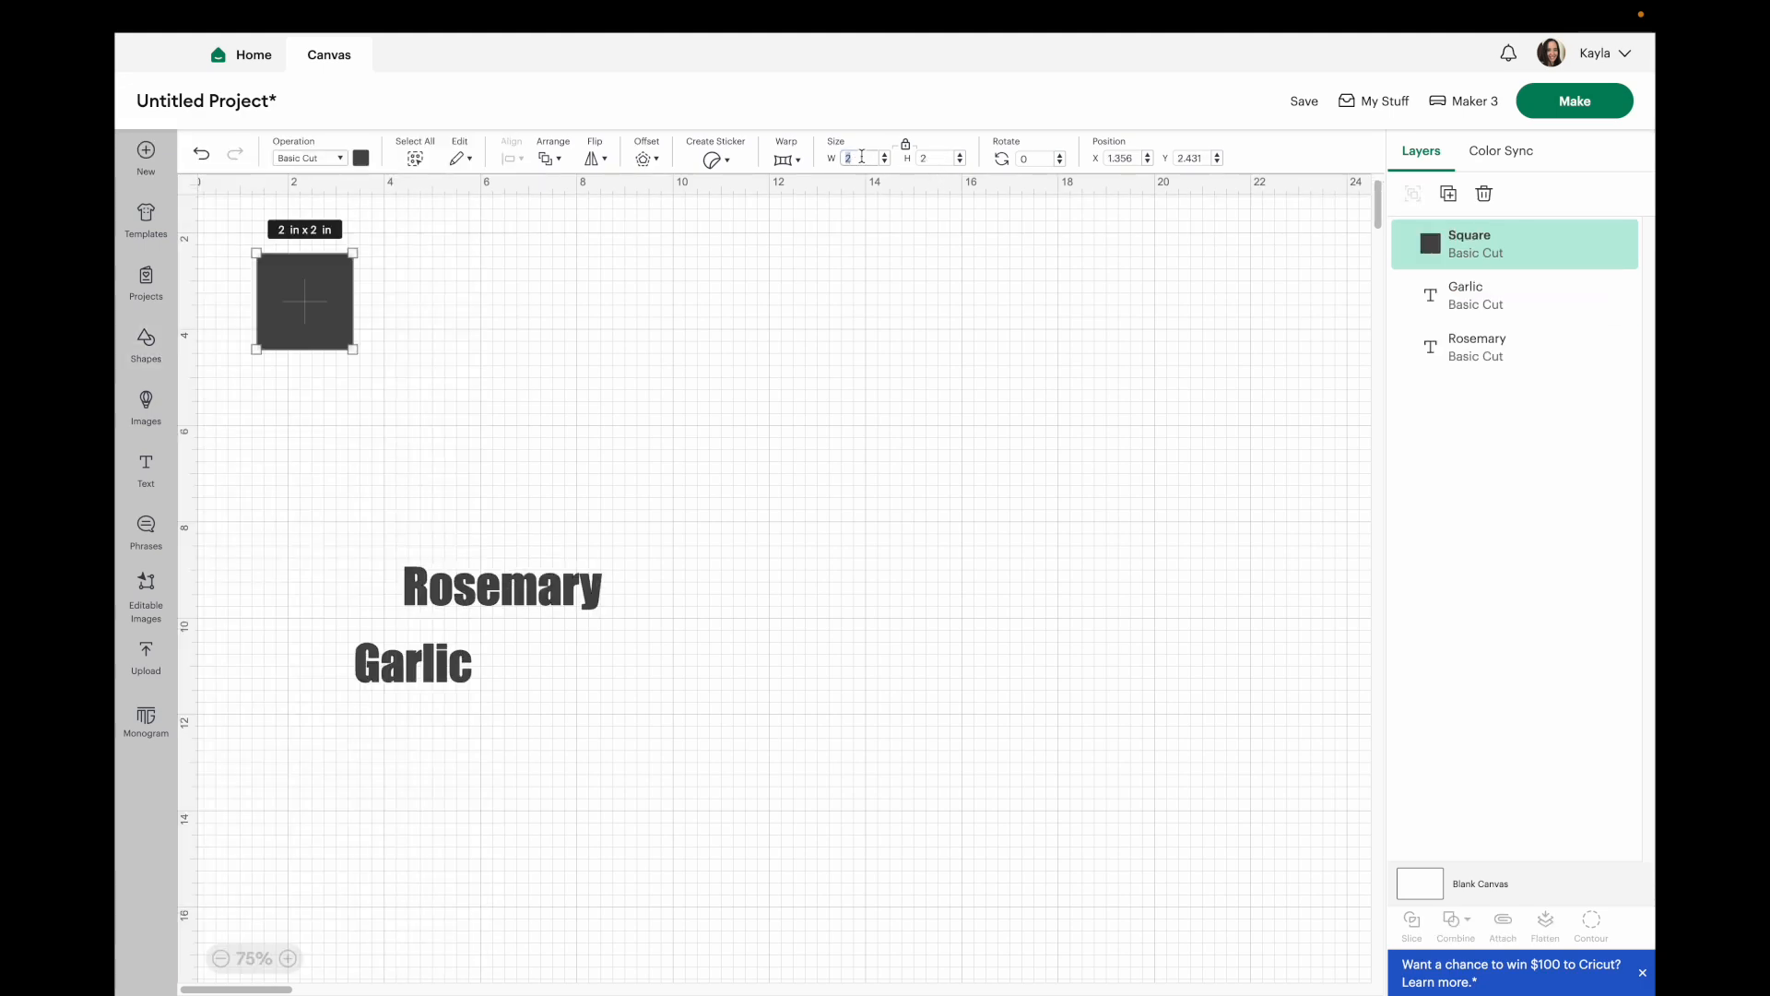
type("3.5")
key("Return")
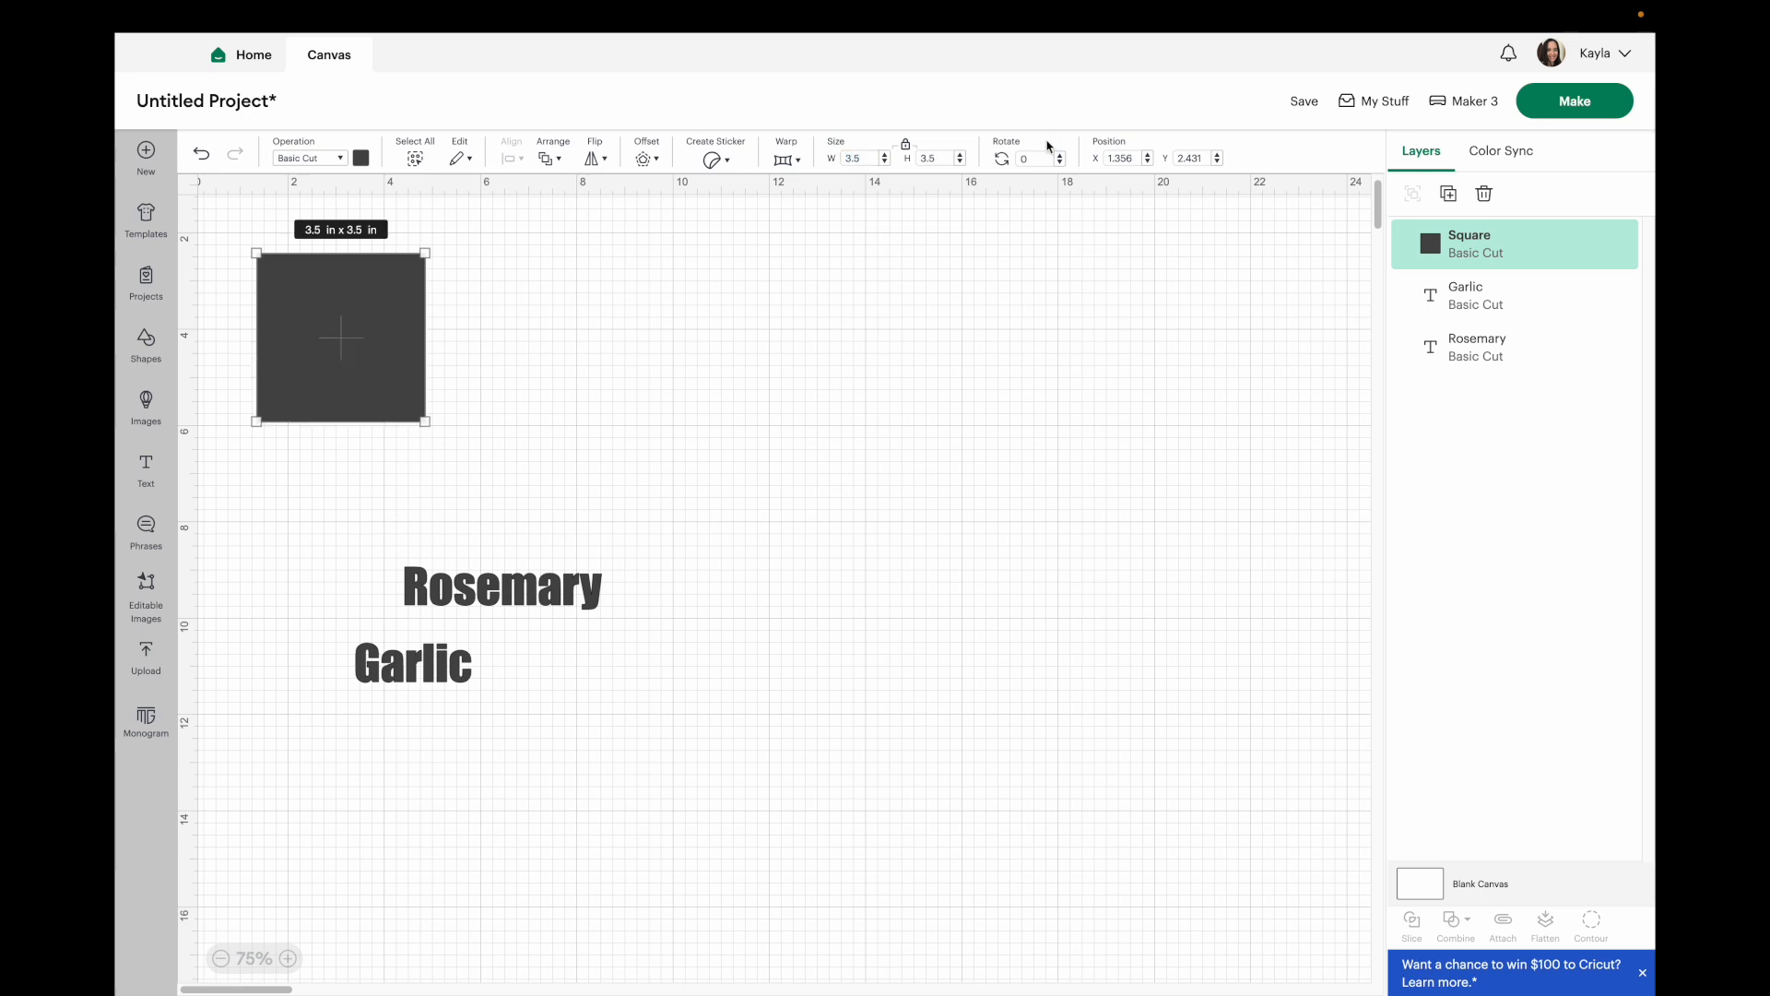
Unlock proportions, stretch the square into a rectangle about 3.5 in by 6.5 in, and set it to Guide.
left_click(906, 145)
left_click_drag(425, 421, 423, 569)
left_click(340, 157)
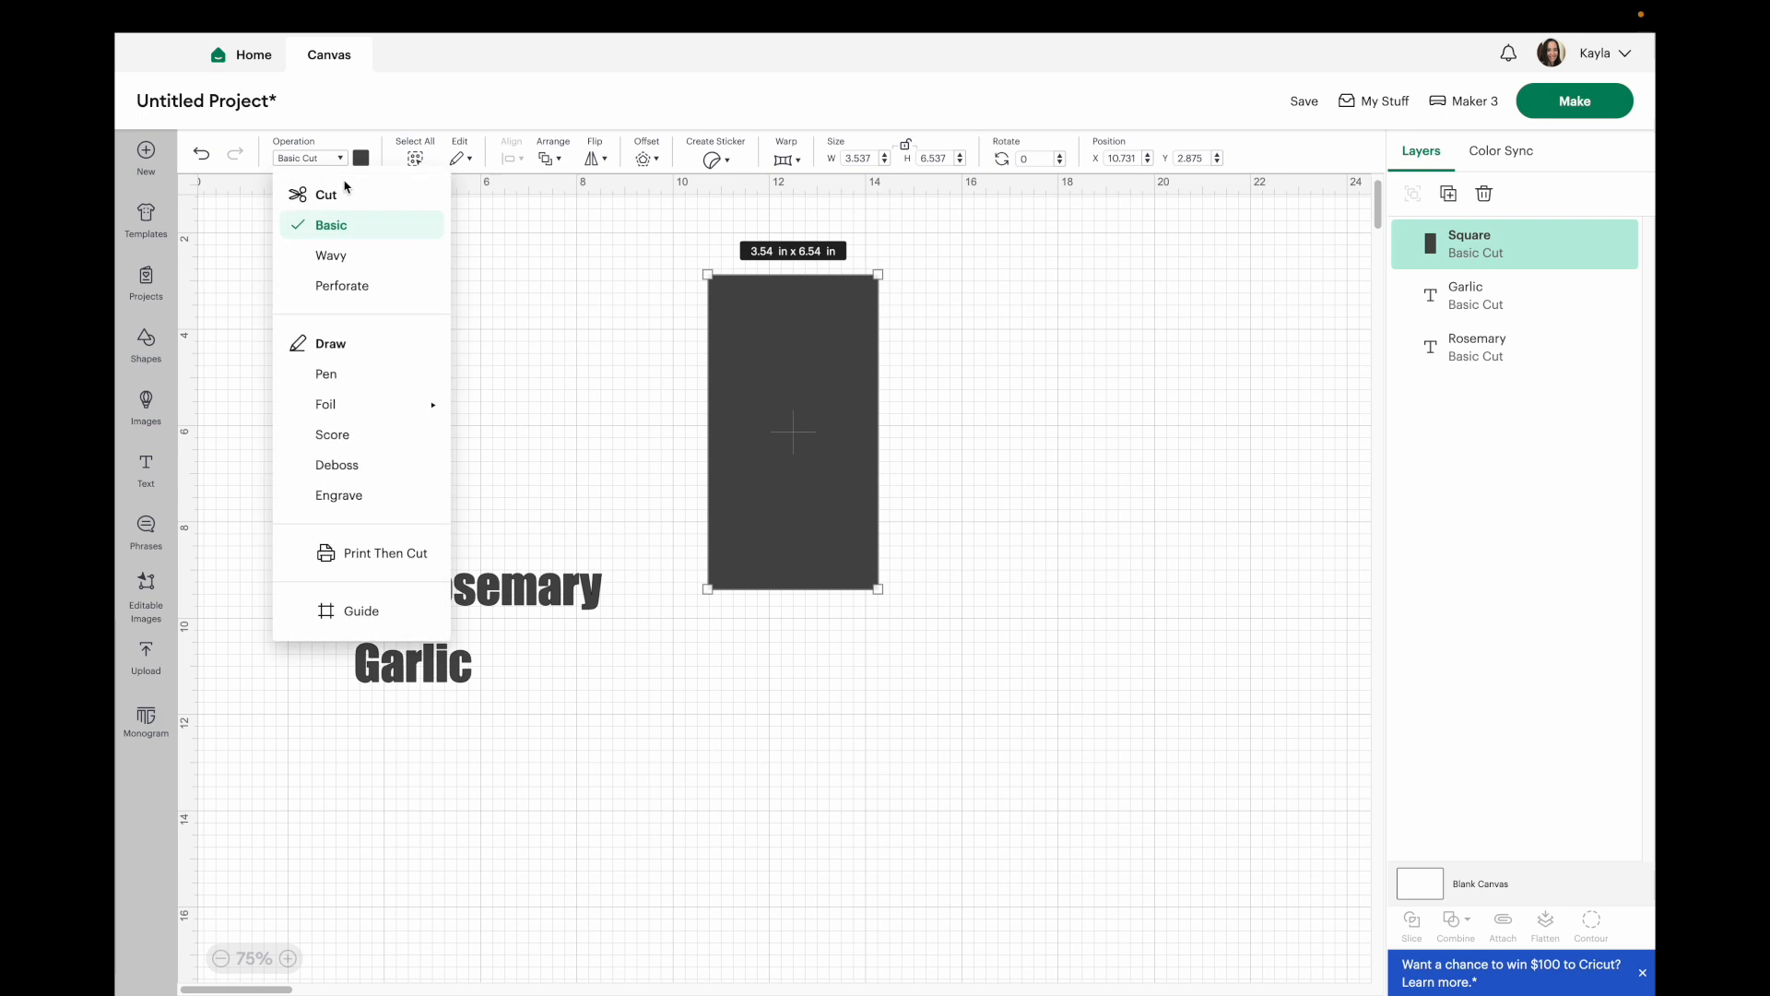
left_click(408, 634)
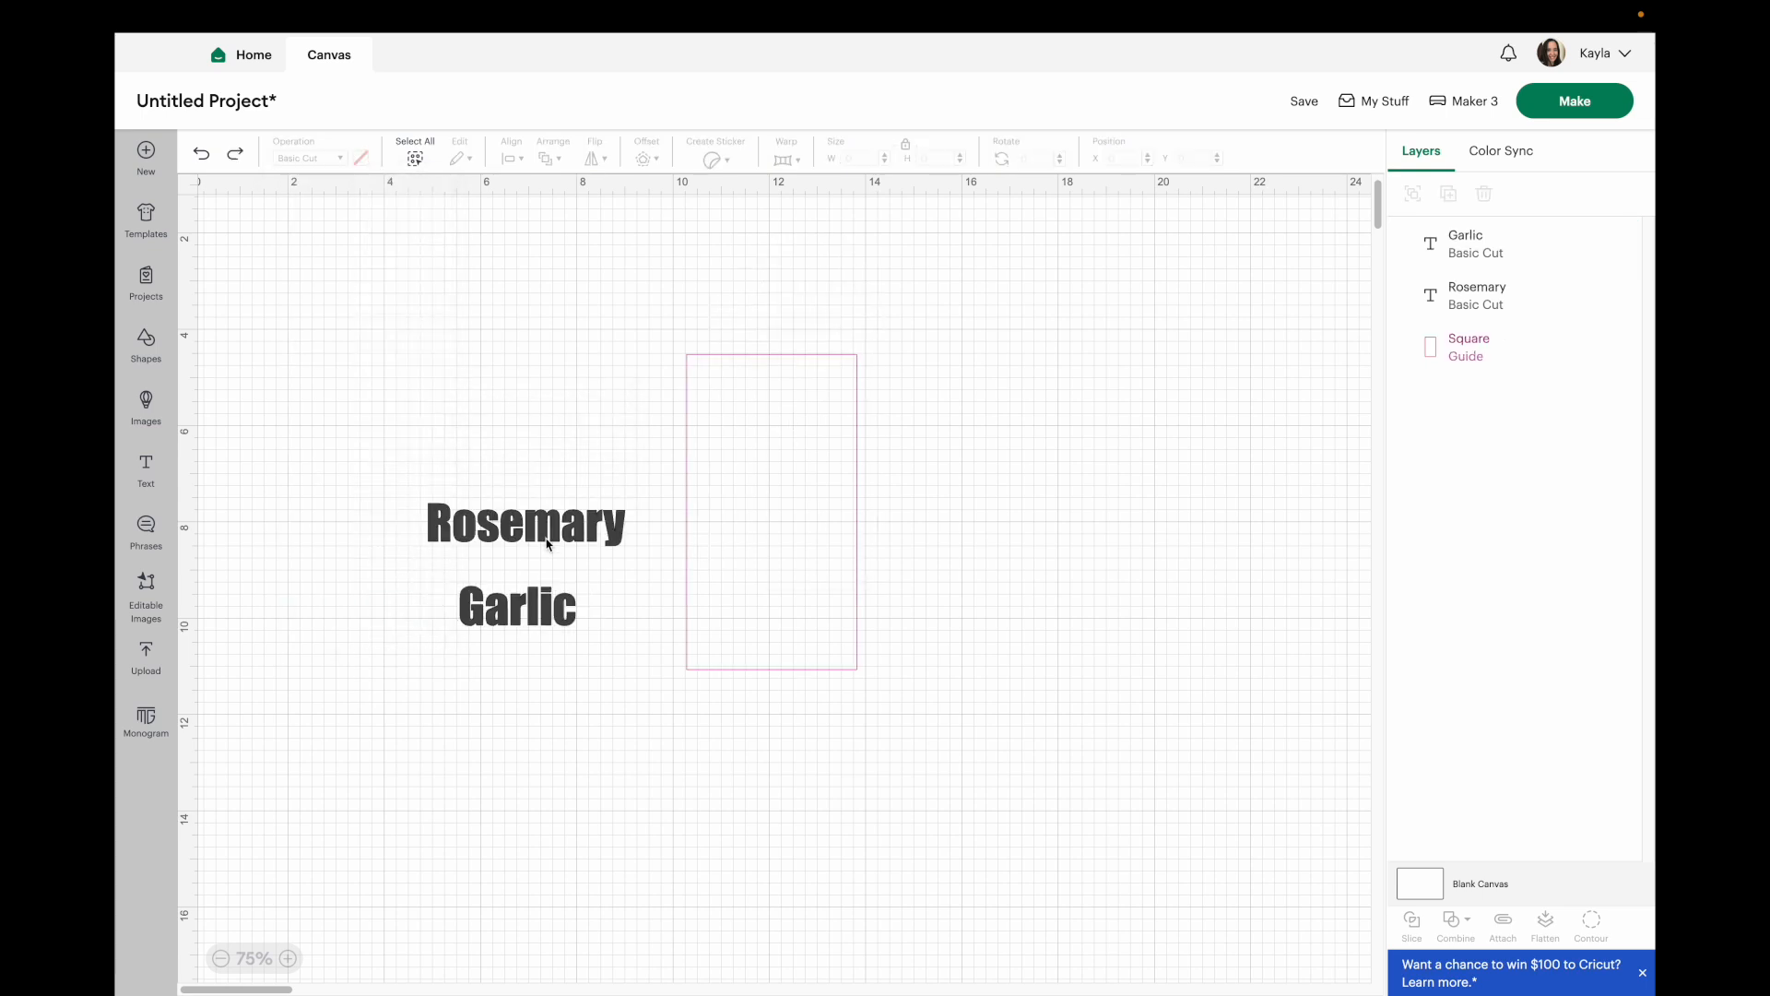
Set the Rosemary text to 3 in wide and move it into the rectangle guide.
left_click(526, 525)
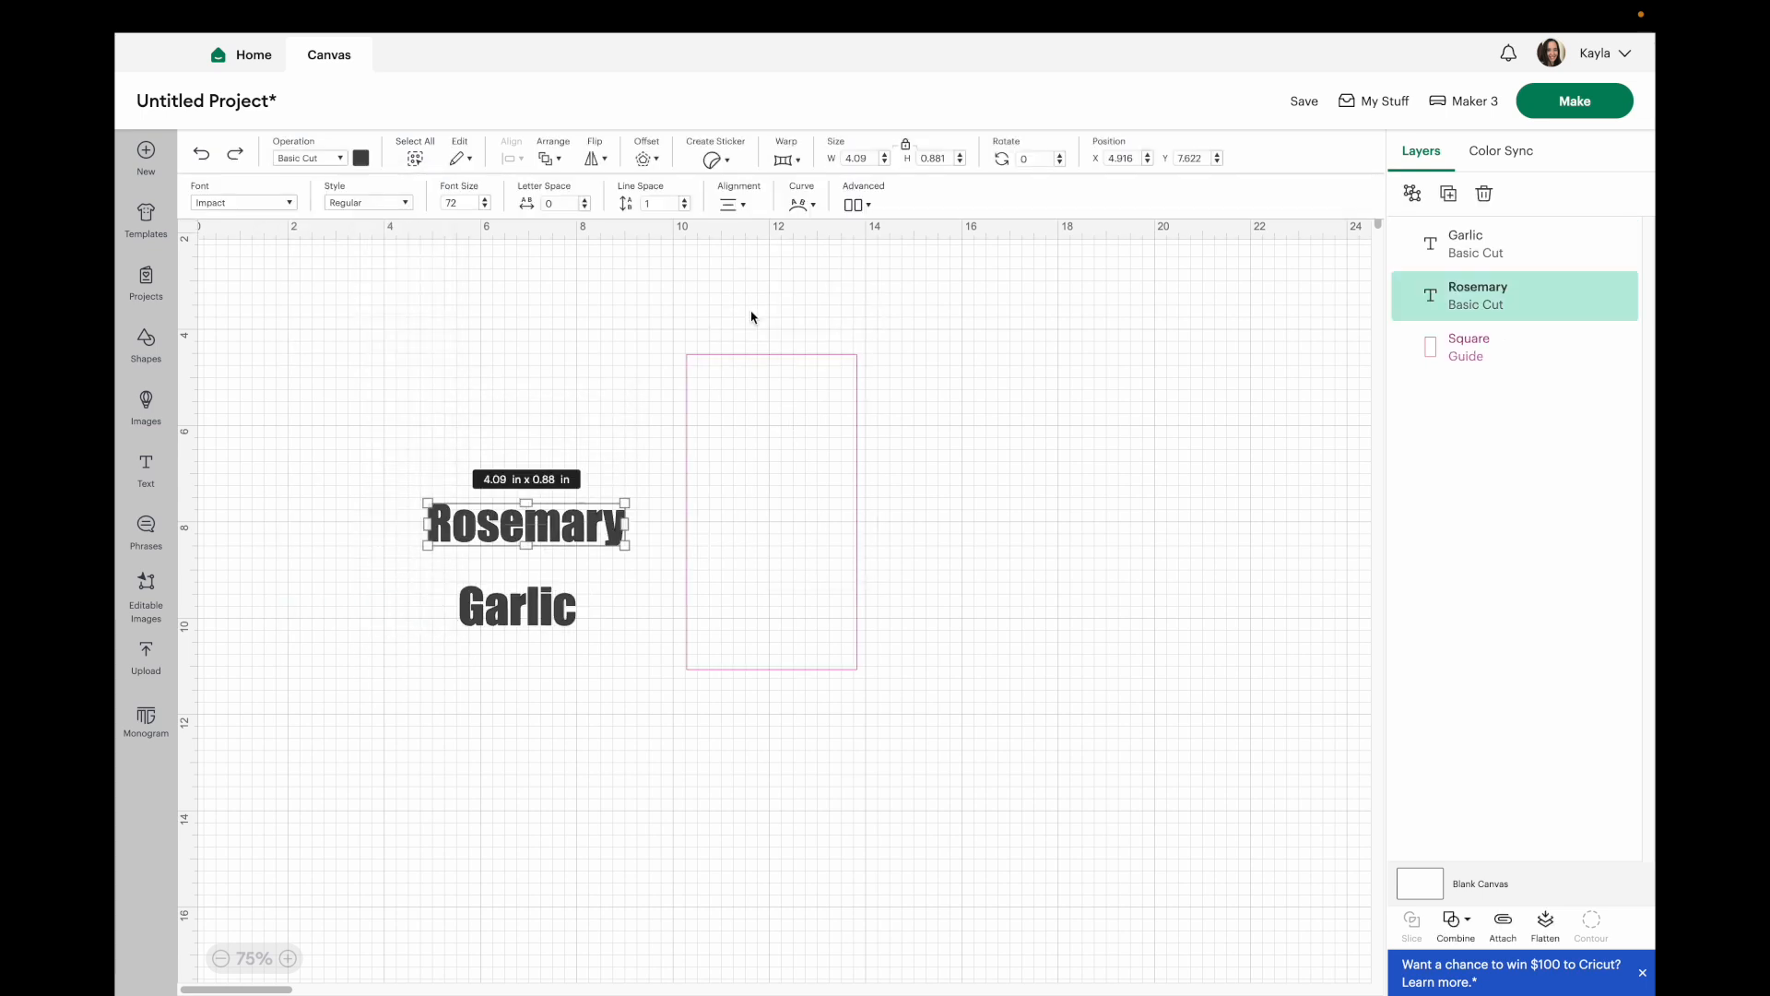
left_click(857, 158)
type("3")
key("Return")
left_click_drag(537, 514, 832, 513)
left_click(585, 451)
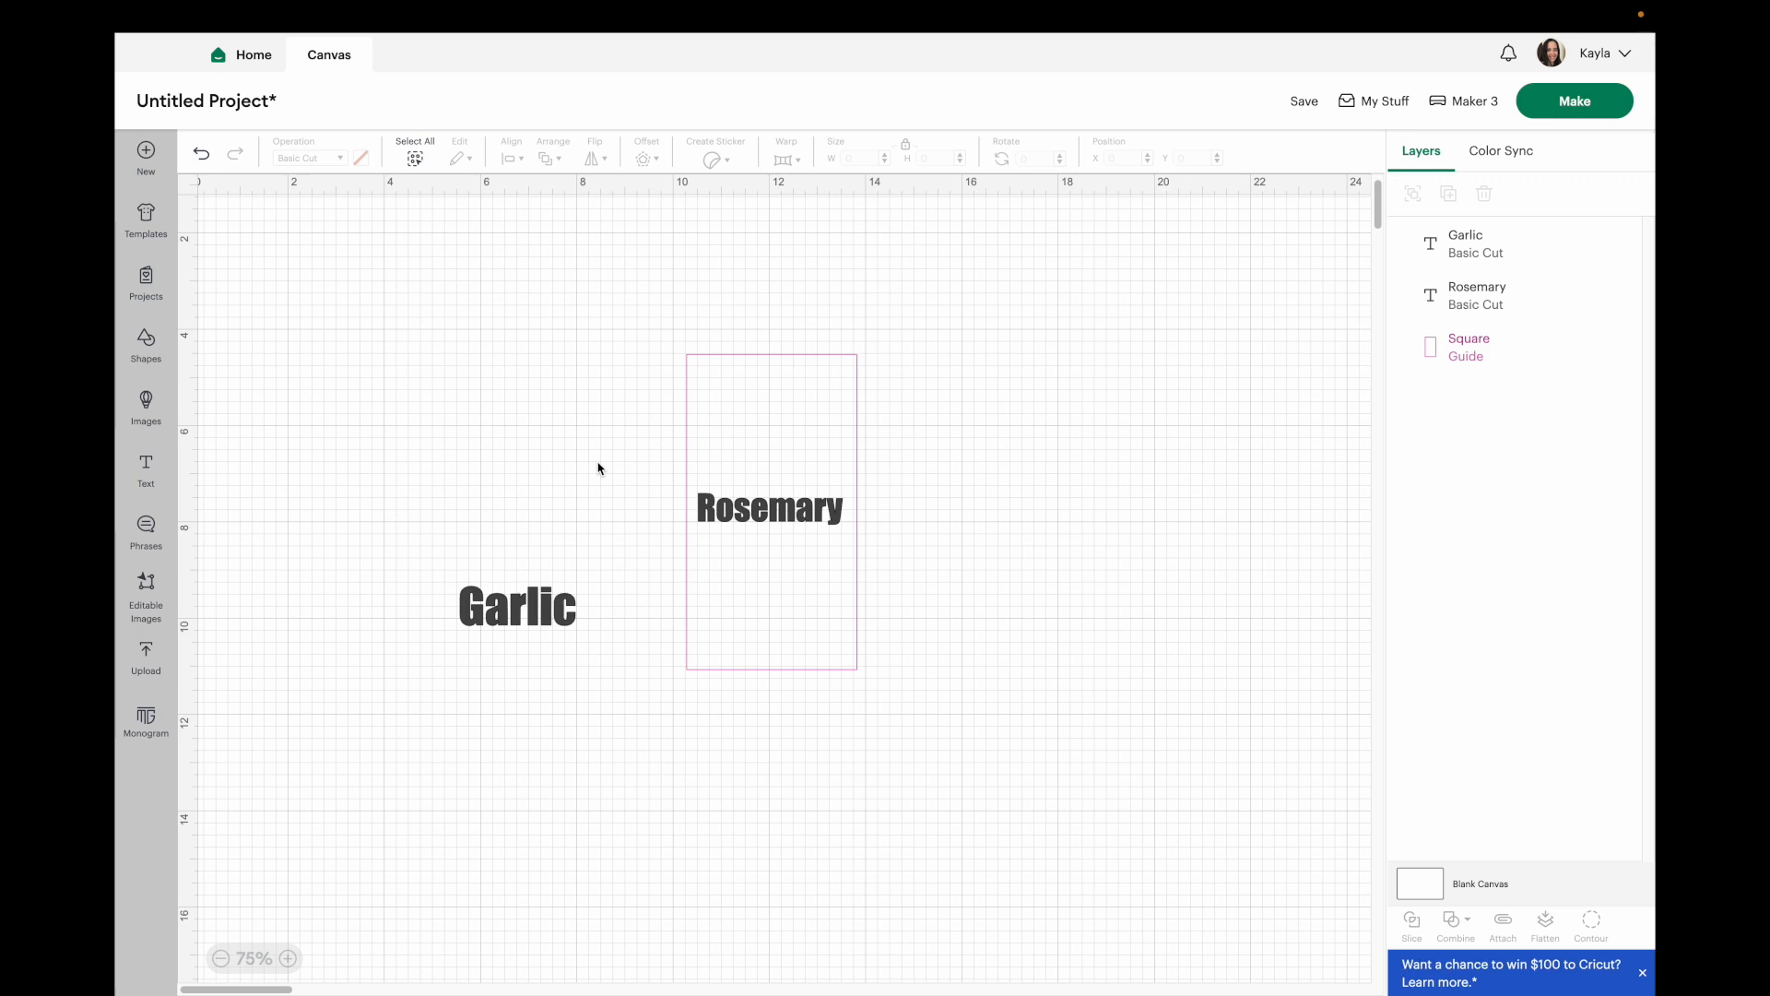
Set the Garlic text to 3 in wide and move it into the guide below Rosemary.
left_click(554, 613)
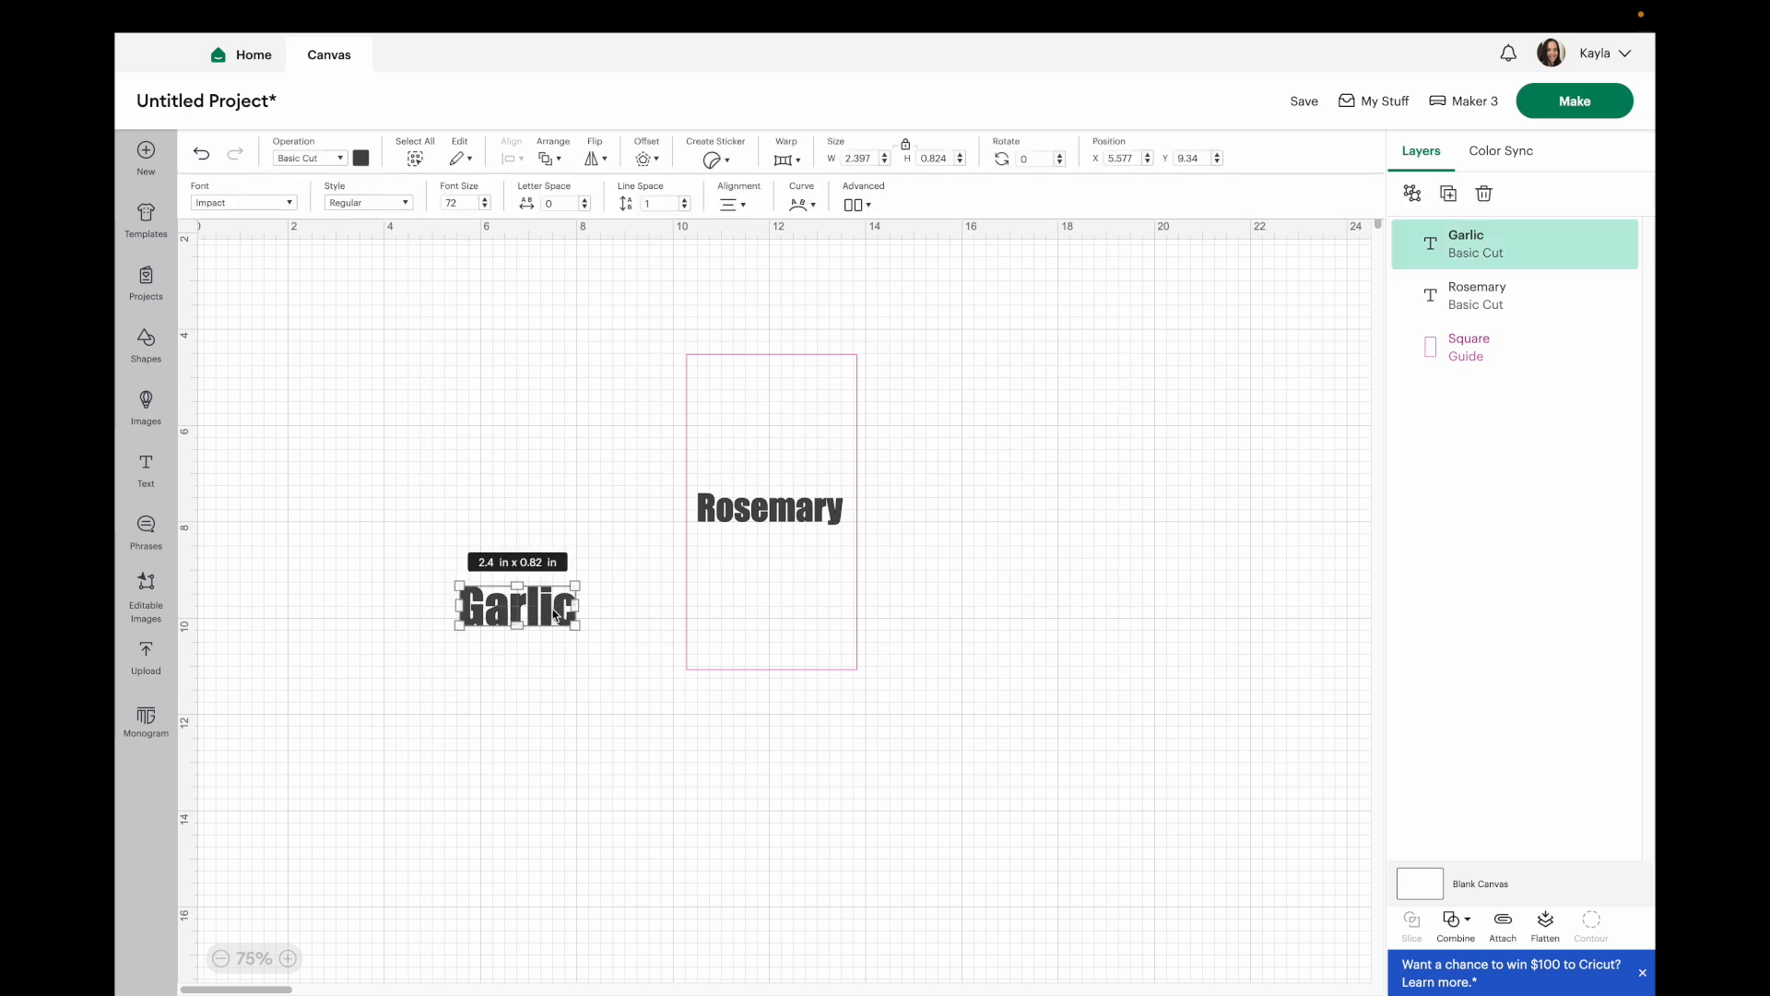
double_click(858, 157)
type("3")
key("Return")
left_click_drag(556, 636, 793, 606)
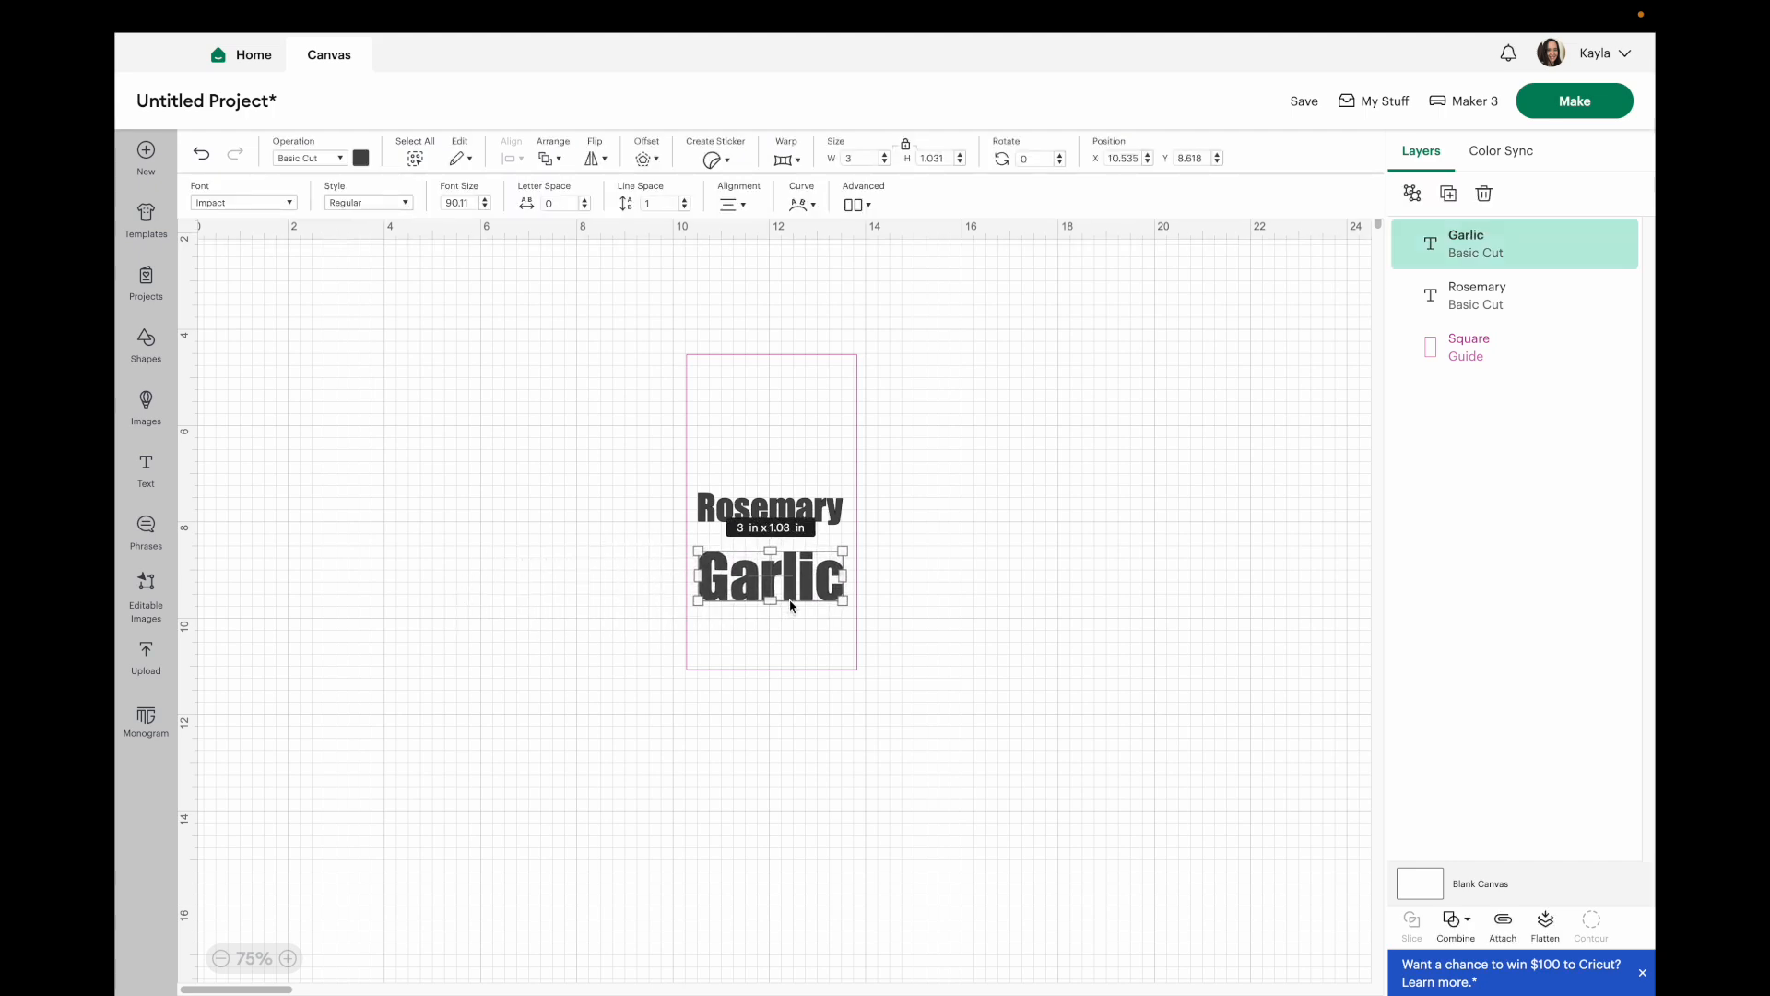
left_click(927, 537)
Duplicate the rectangle guide, place the copy beside the original, and move Garlic into the copy.
left_click(825, 431)
key("ctrl+c")
key("ctrl+v")
left_click_drag(388, 426, 990, 488)
left_click_drag(786, 555, 832, 539)
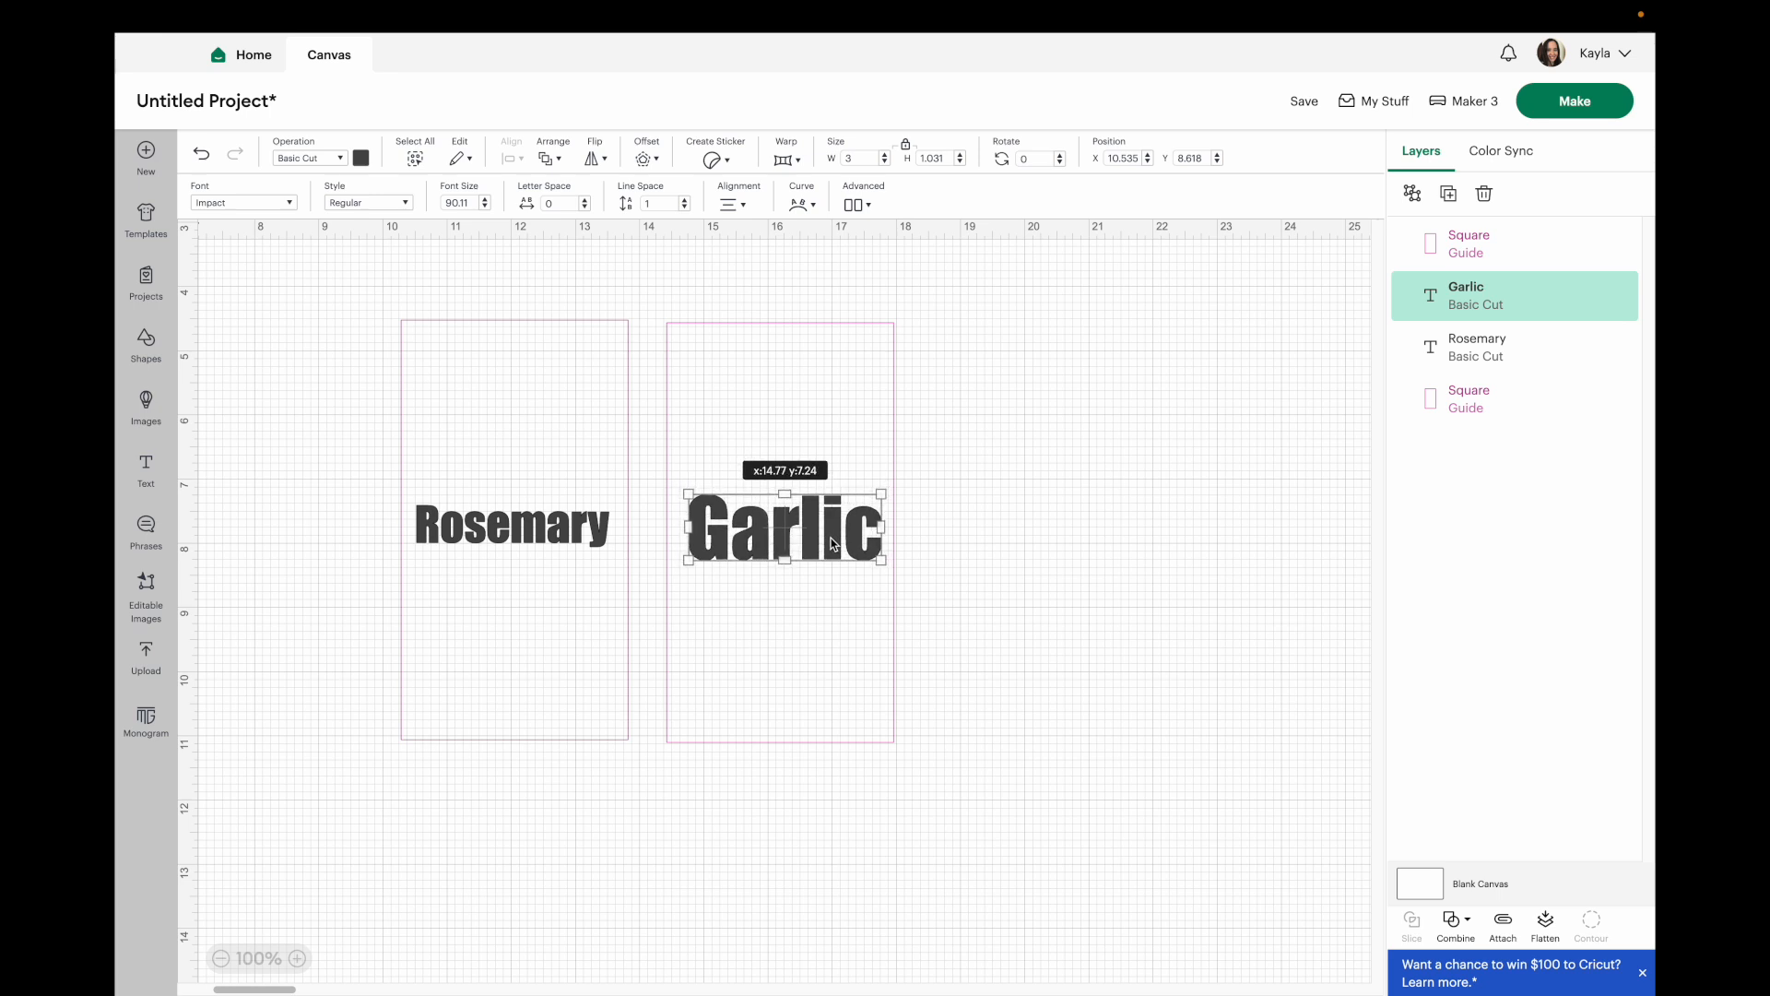
left_click(1102, 624)
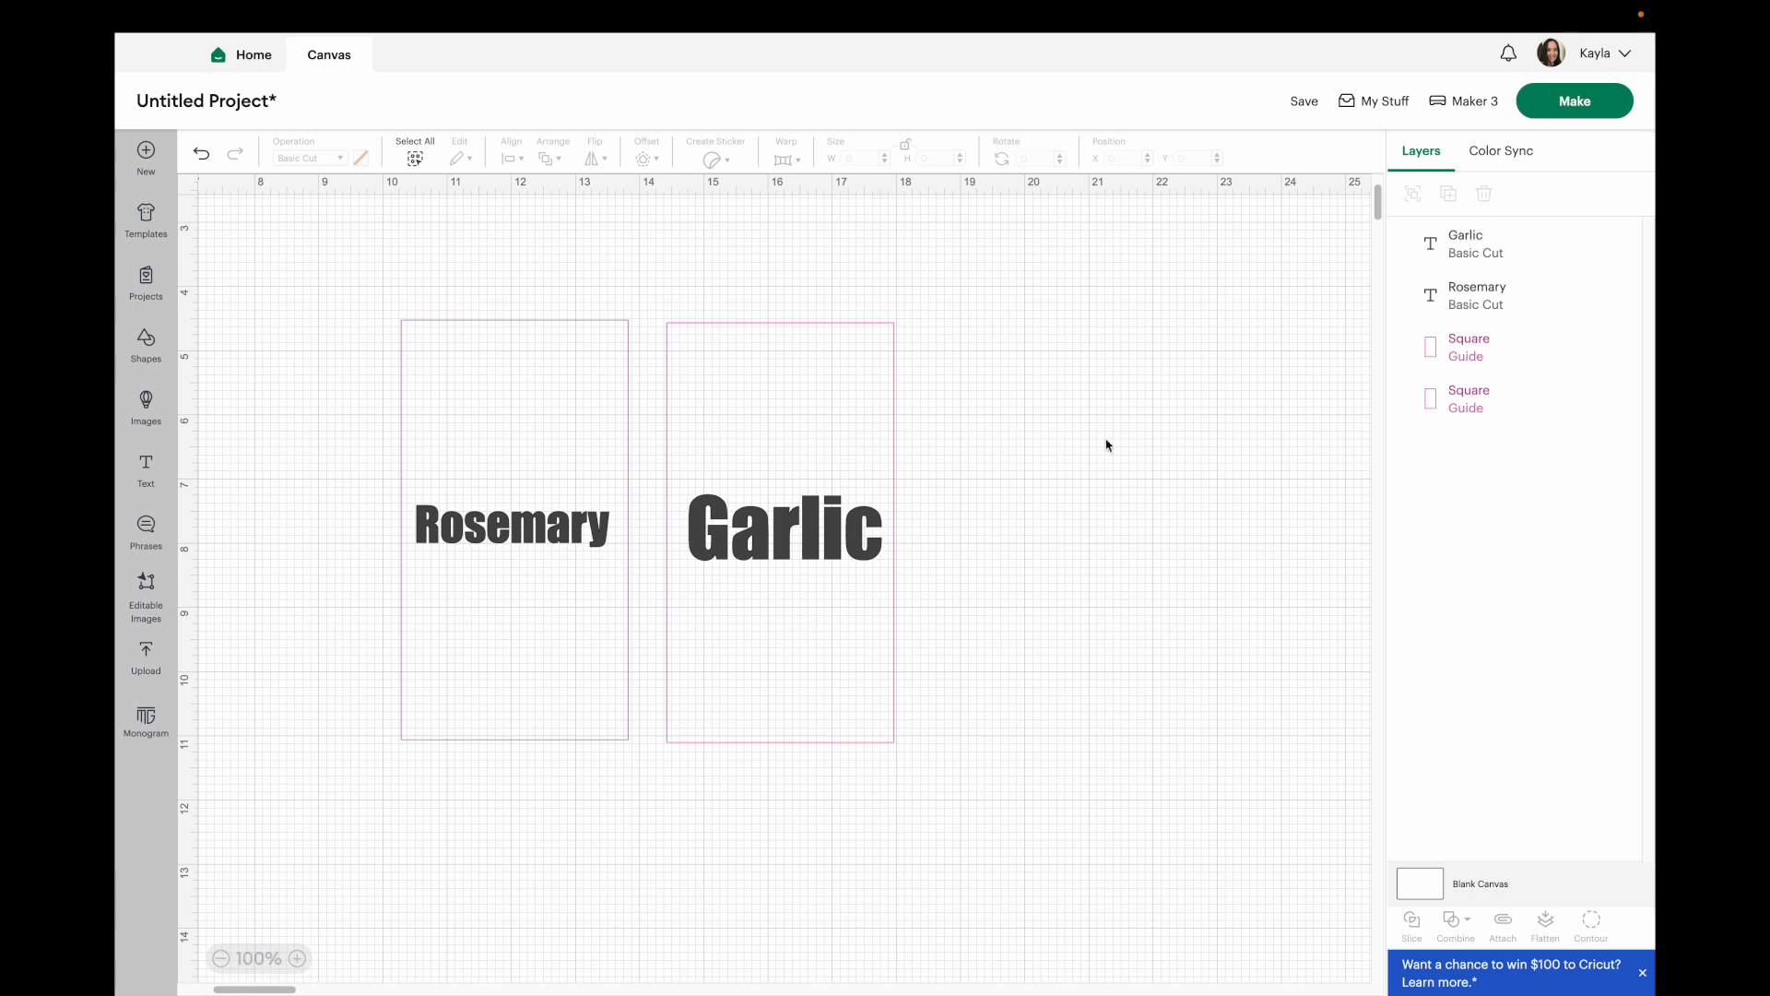
Select the Rosemary and Garlic texts in turn to compare their sizes.
left_click(854, 392)
left_click(993, 519)
left_click(793, 512)
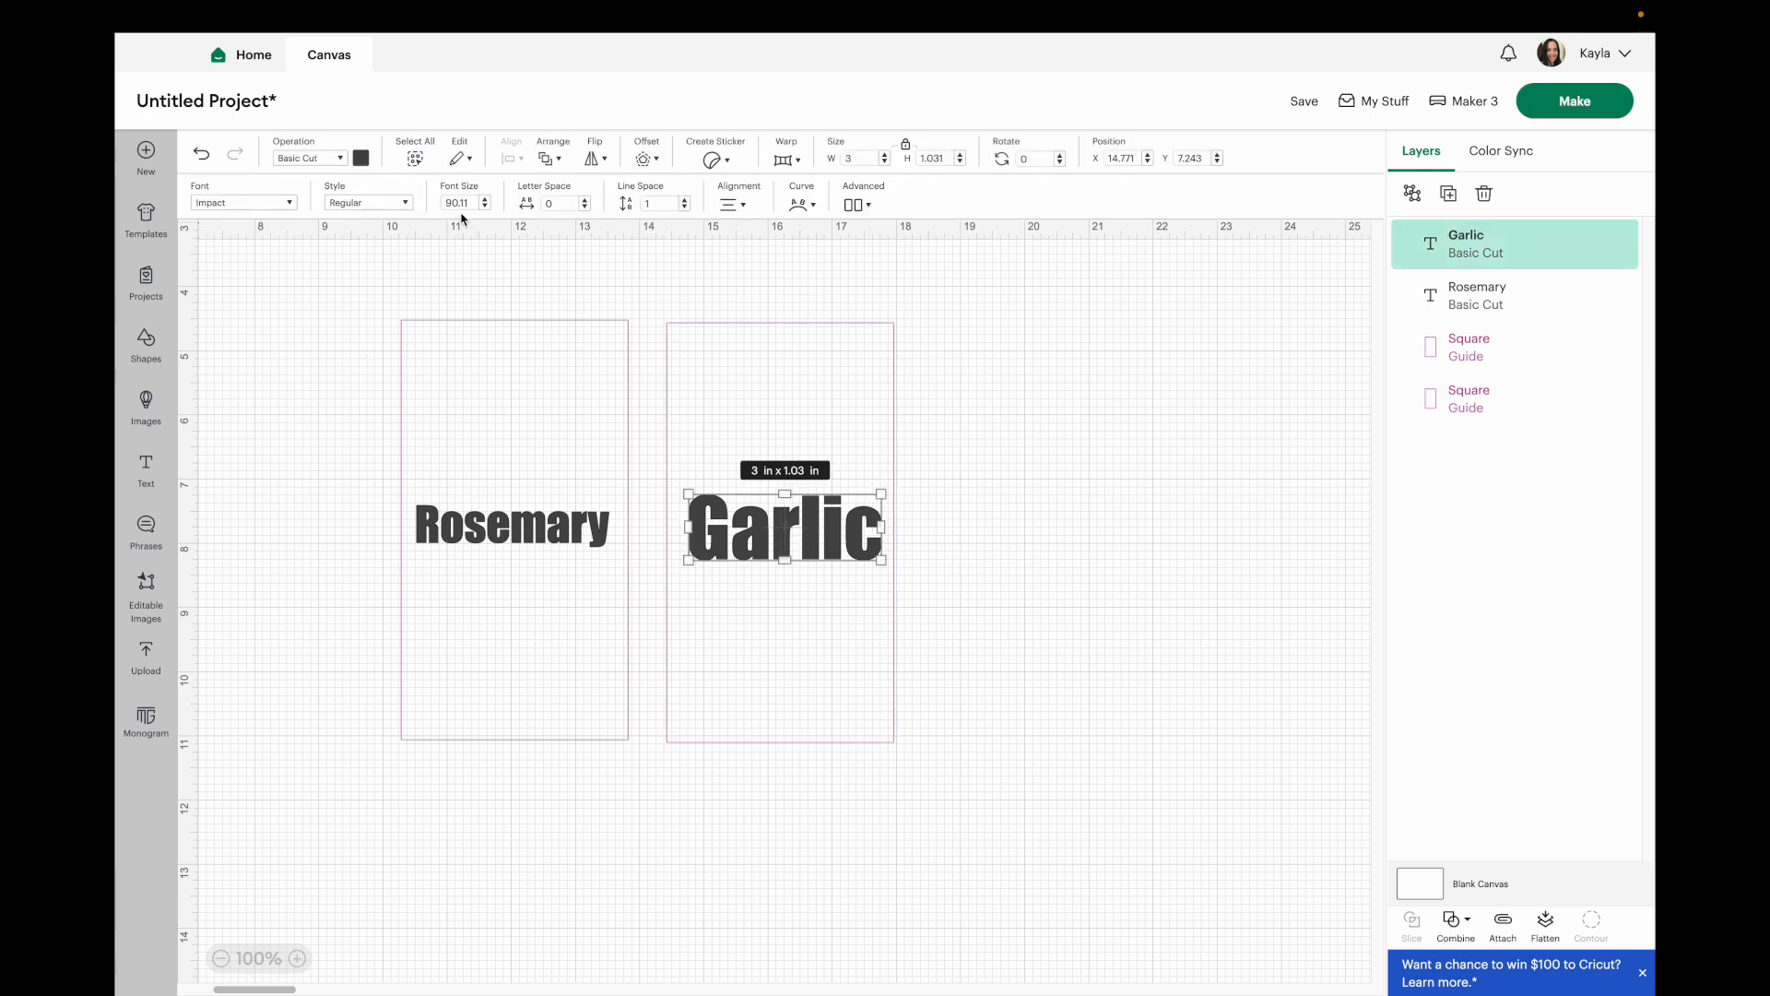
left_click(318, 509)
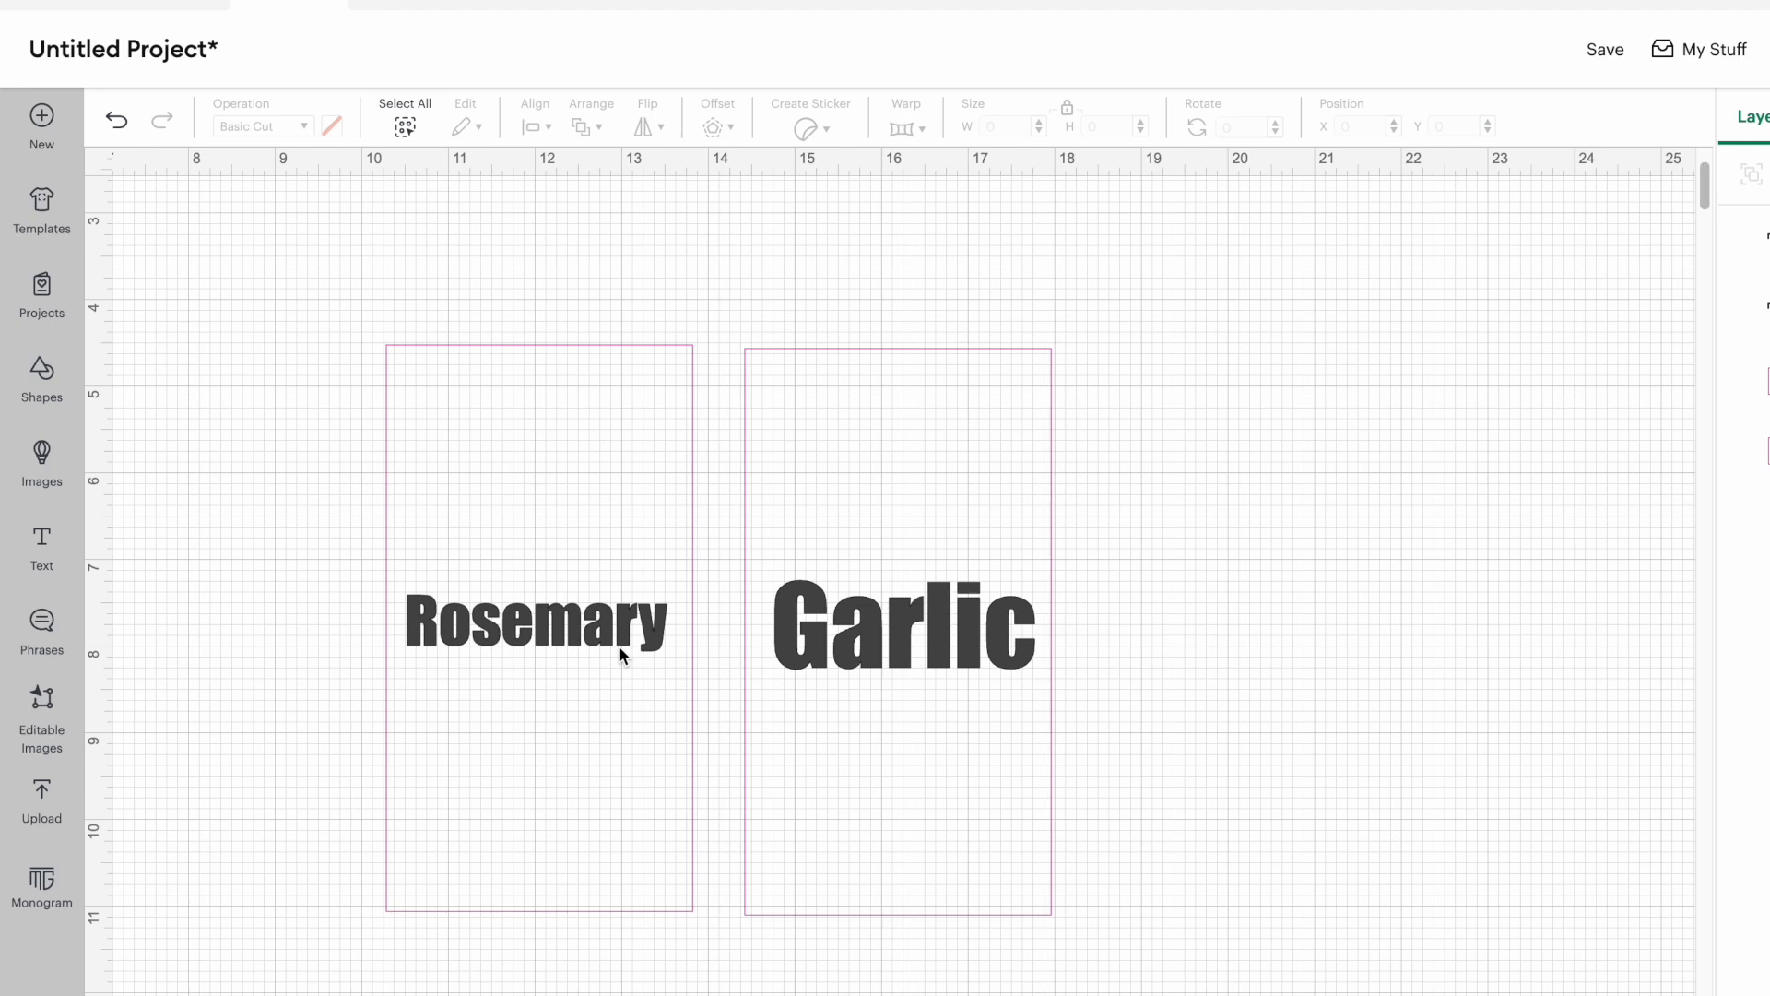
left_click(564, 541)
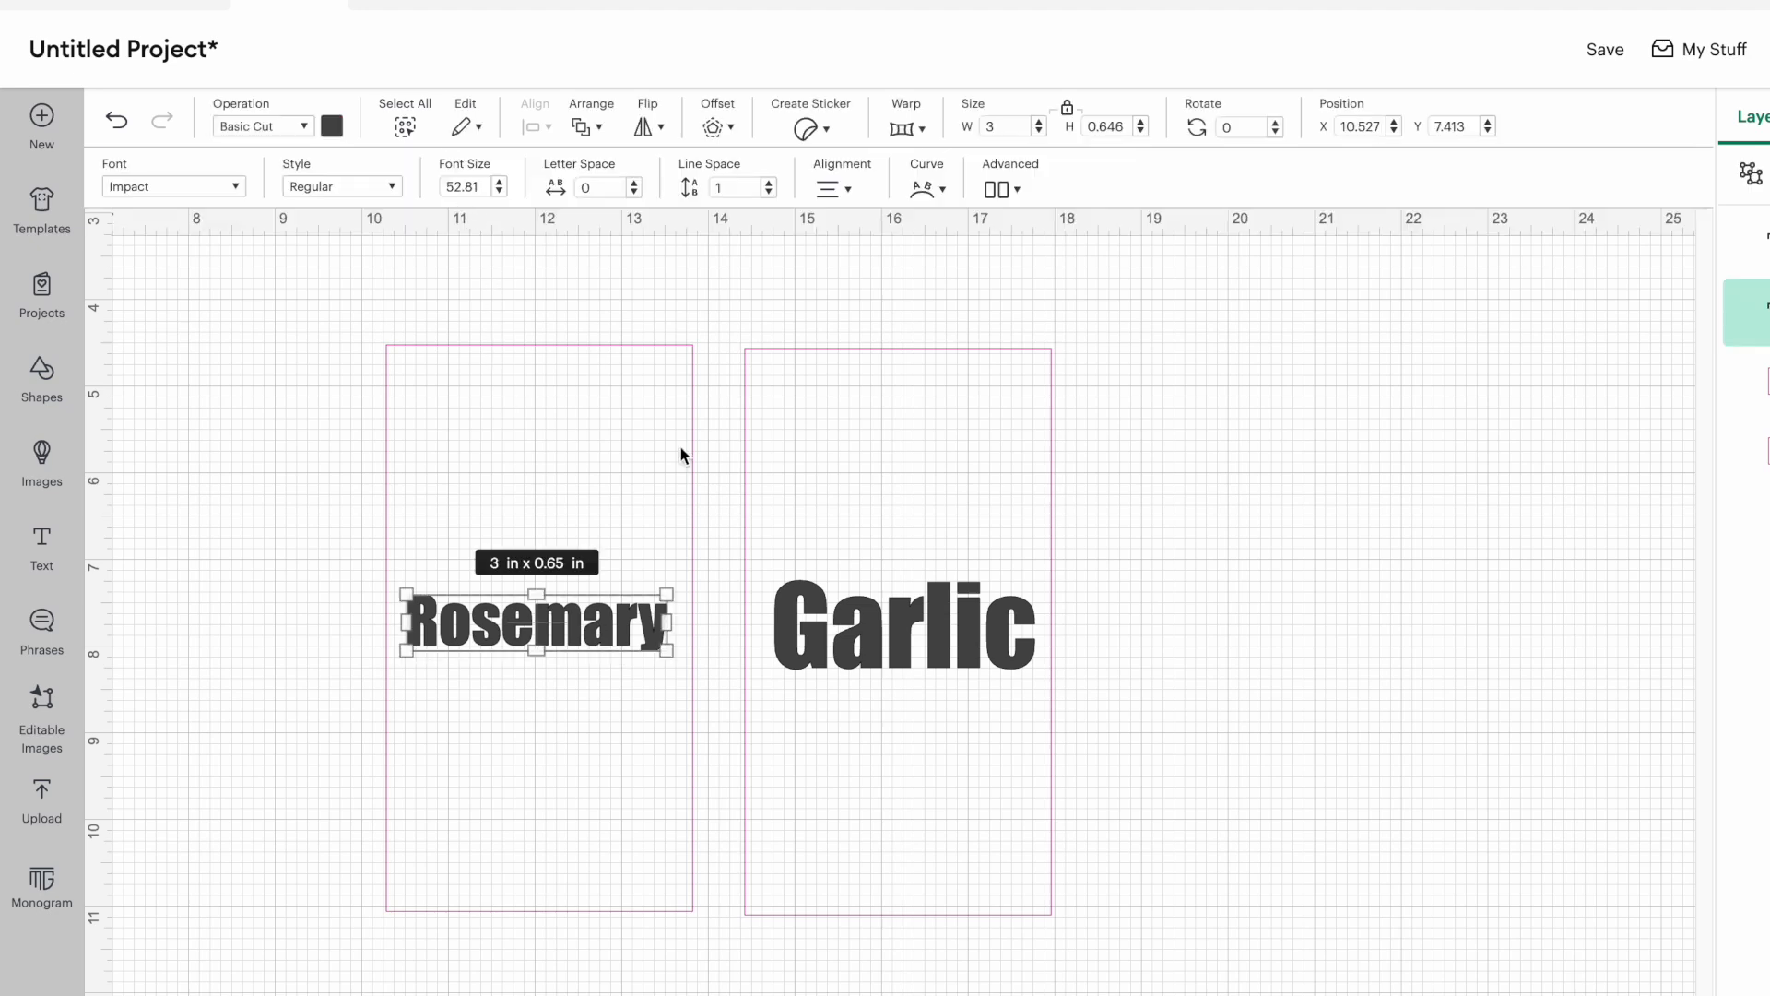
left_click(867, 651)
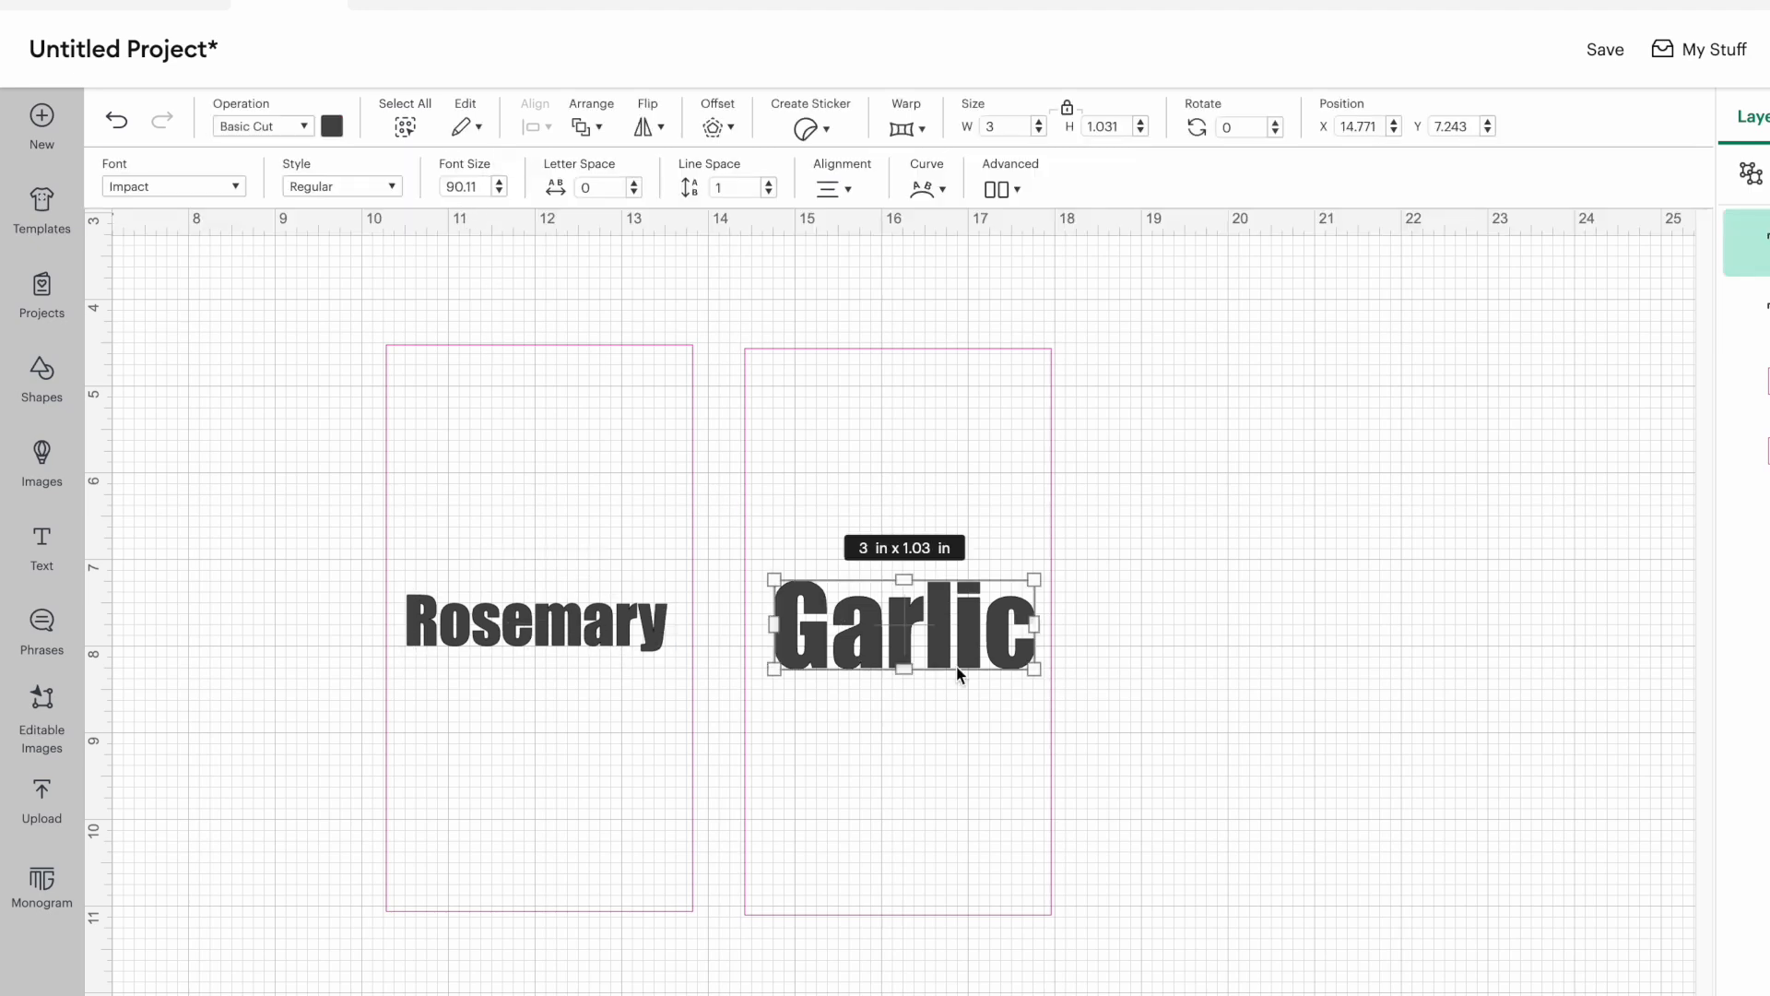
left_click(1229, 630)
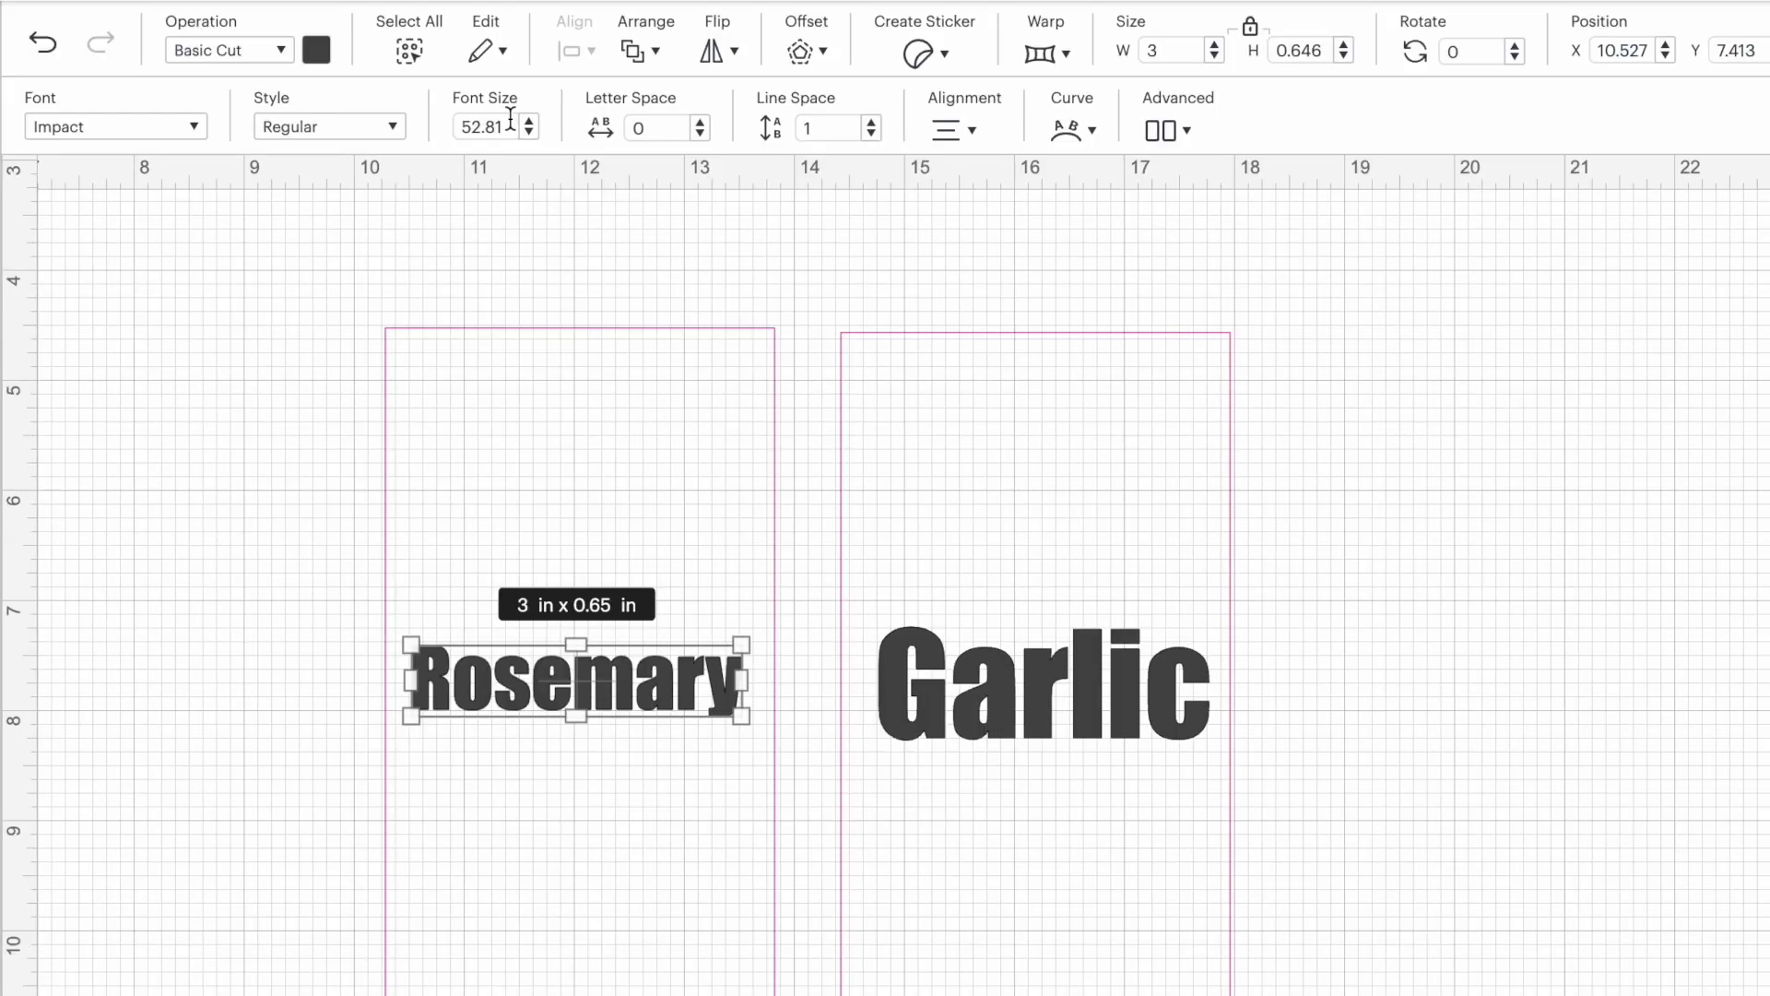
Set the Rosemary text's font size to 52.
left_click(508, 121)
key("BackSpace")
key("BackSpace")
key("Return")
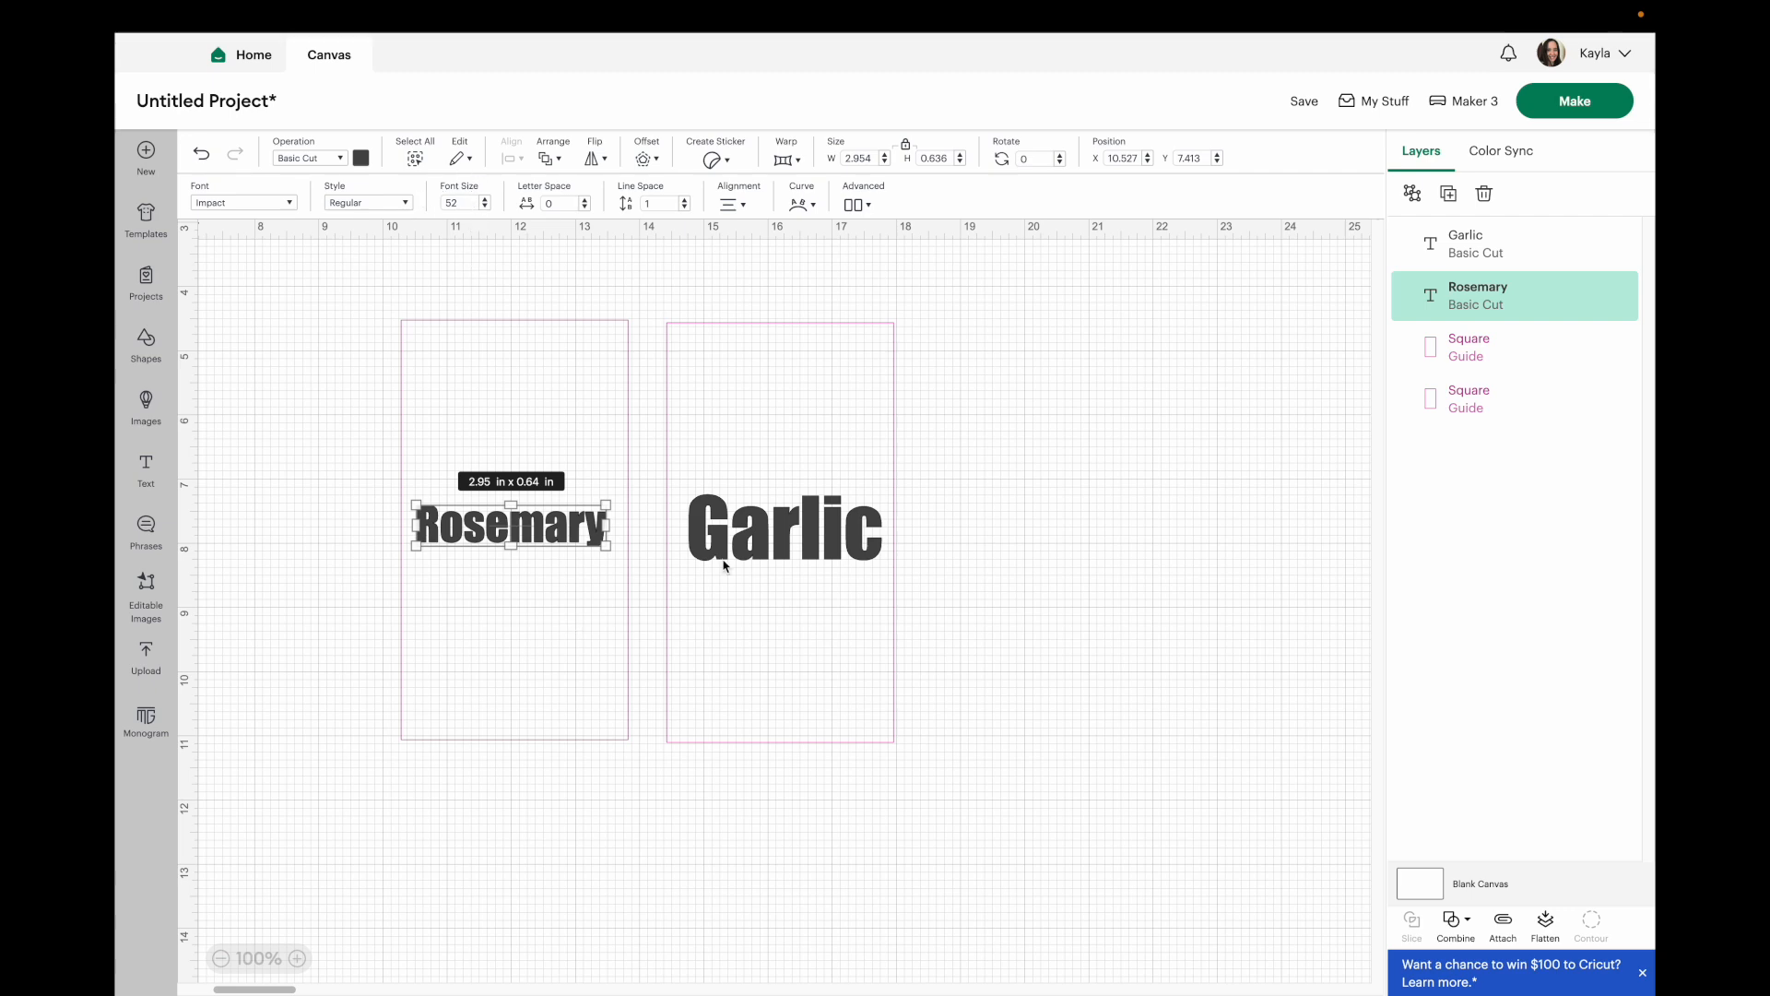
Set the Garlic text's font size to 53 and recenter it in its guide.
left_click(802, 552)
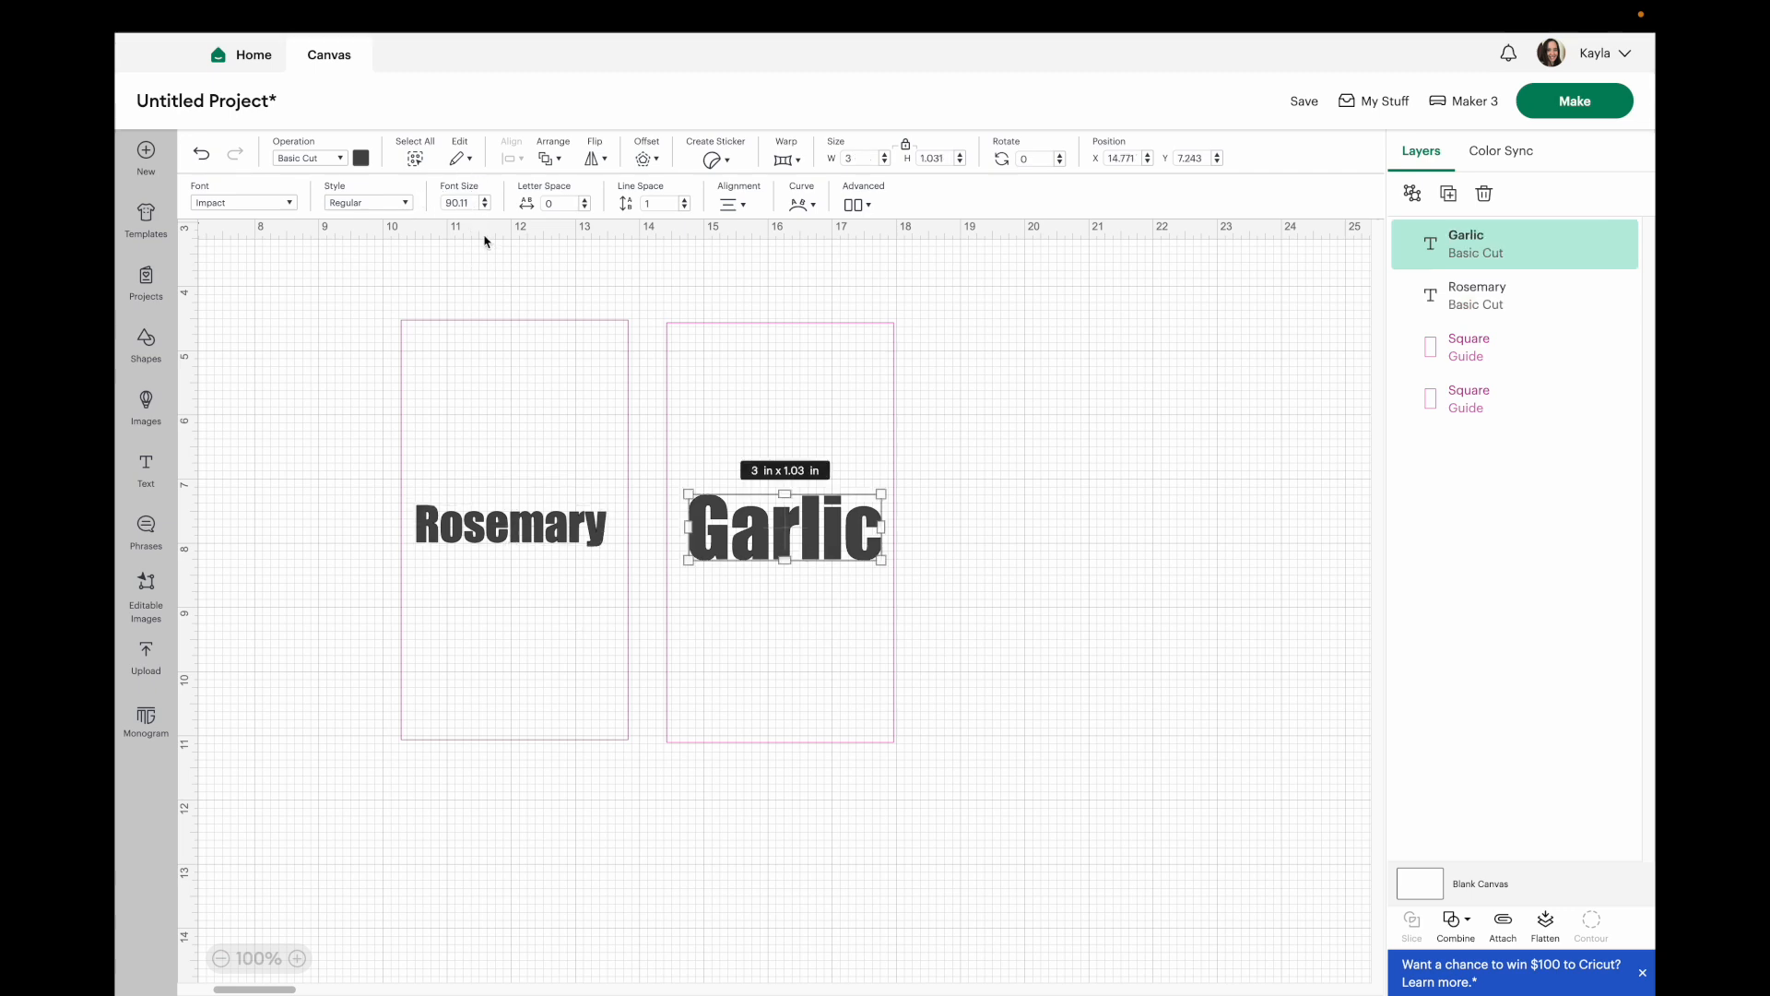
double_click(461, 201)
type("53")
key("Return")
left_click(865, 831)
left_click_drag(743, 521, 778, 538)
left_click(1031, 550)
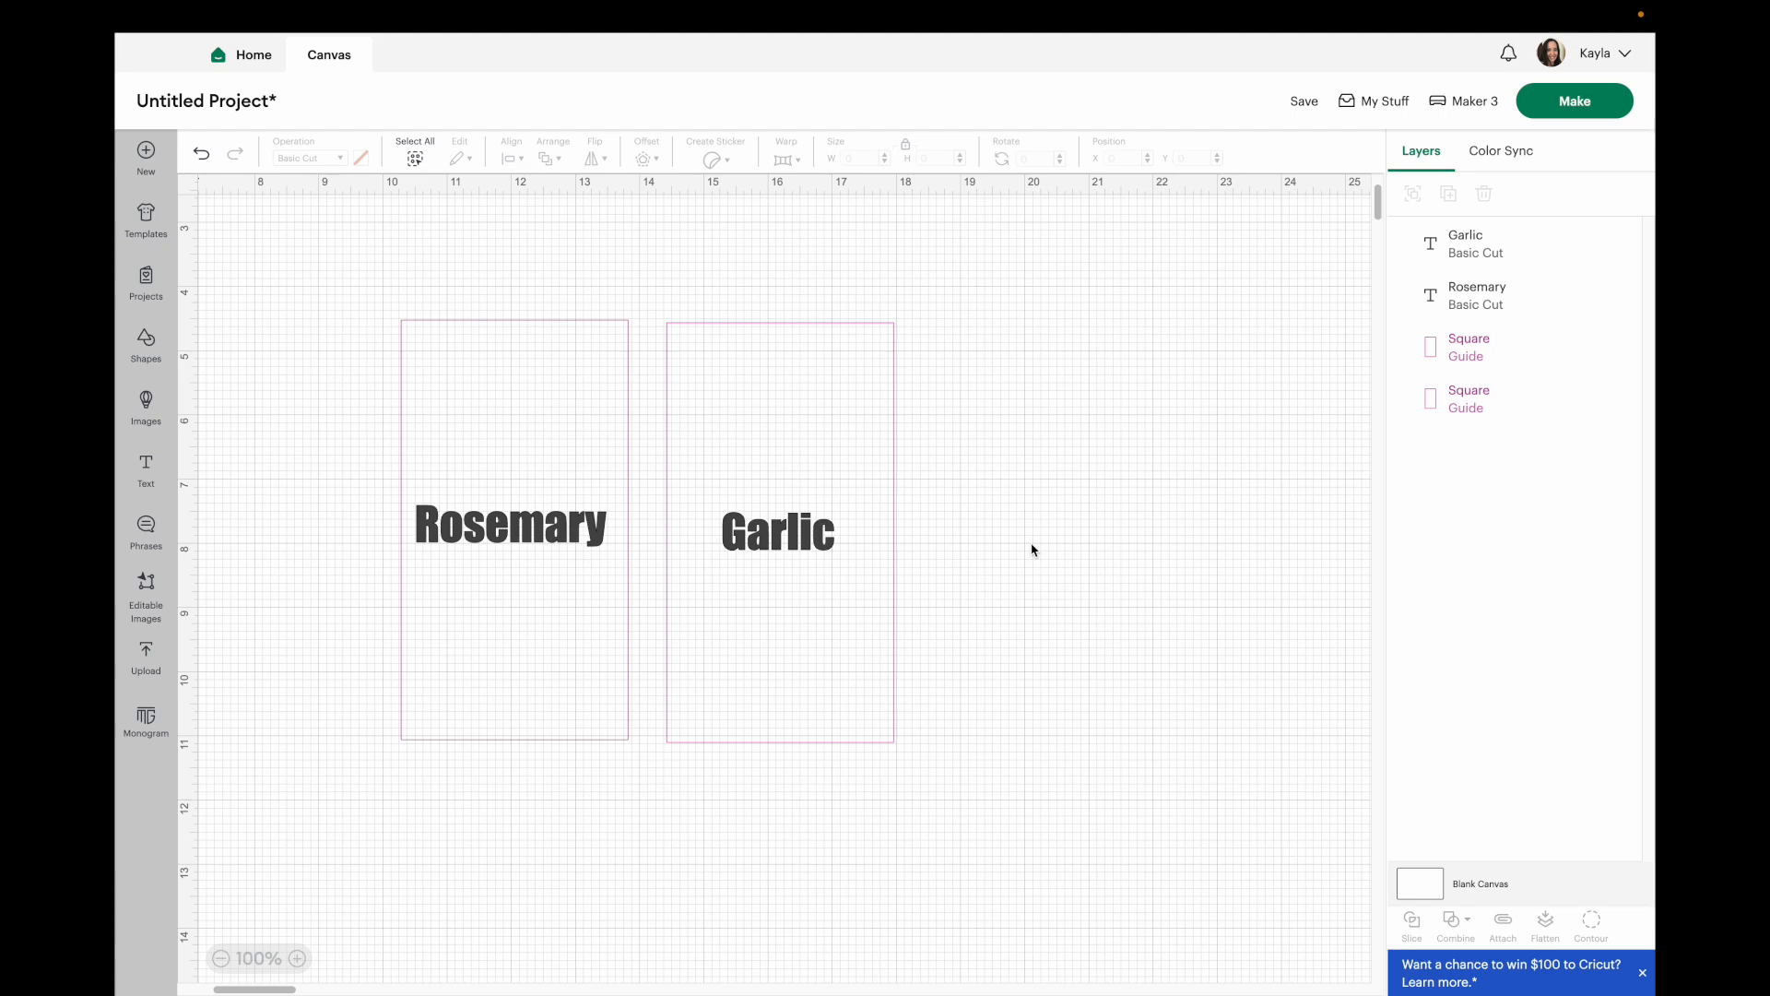
Add a text layer reading "Cinnamon" with font size 52.
left_click(146, 470)
key("BackSpace")
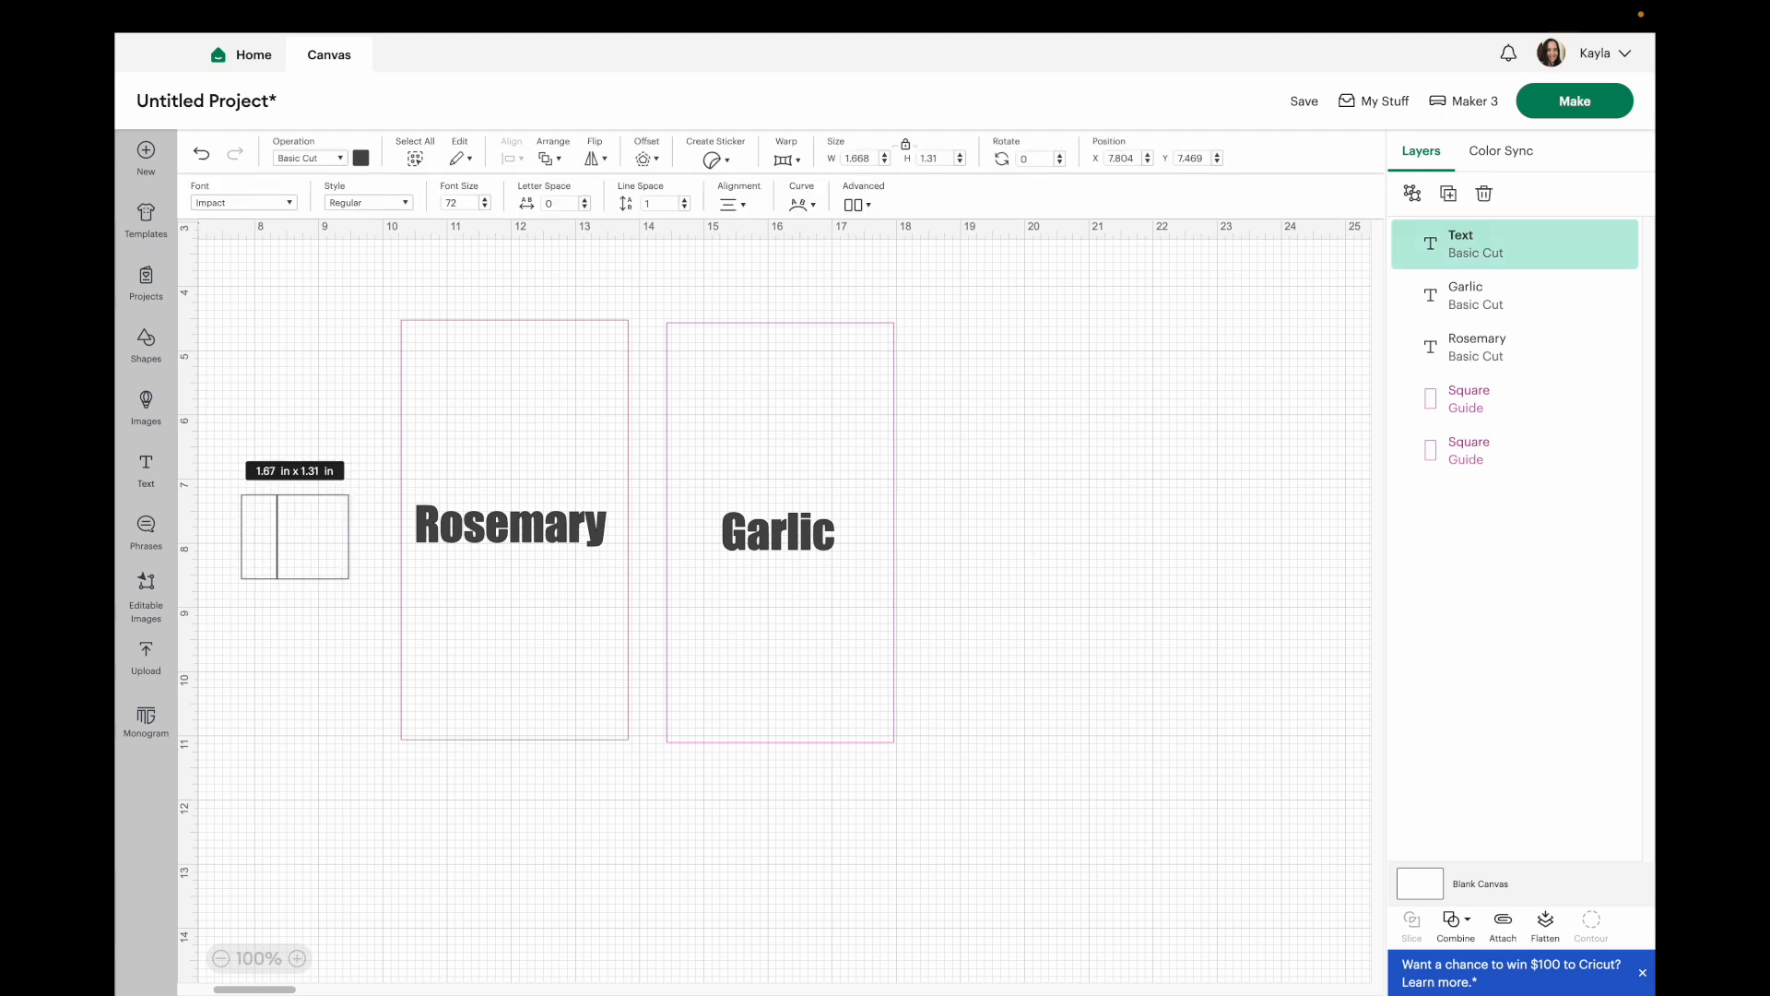
type("Cinnamon")
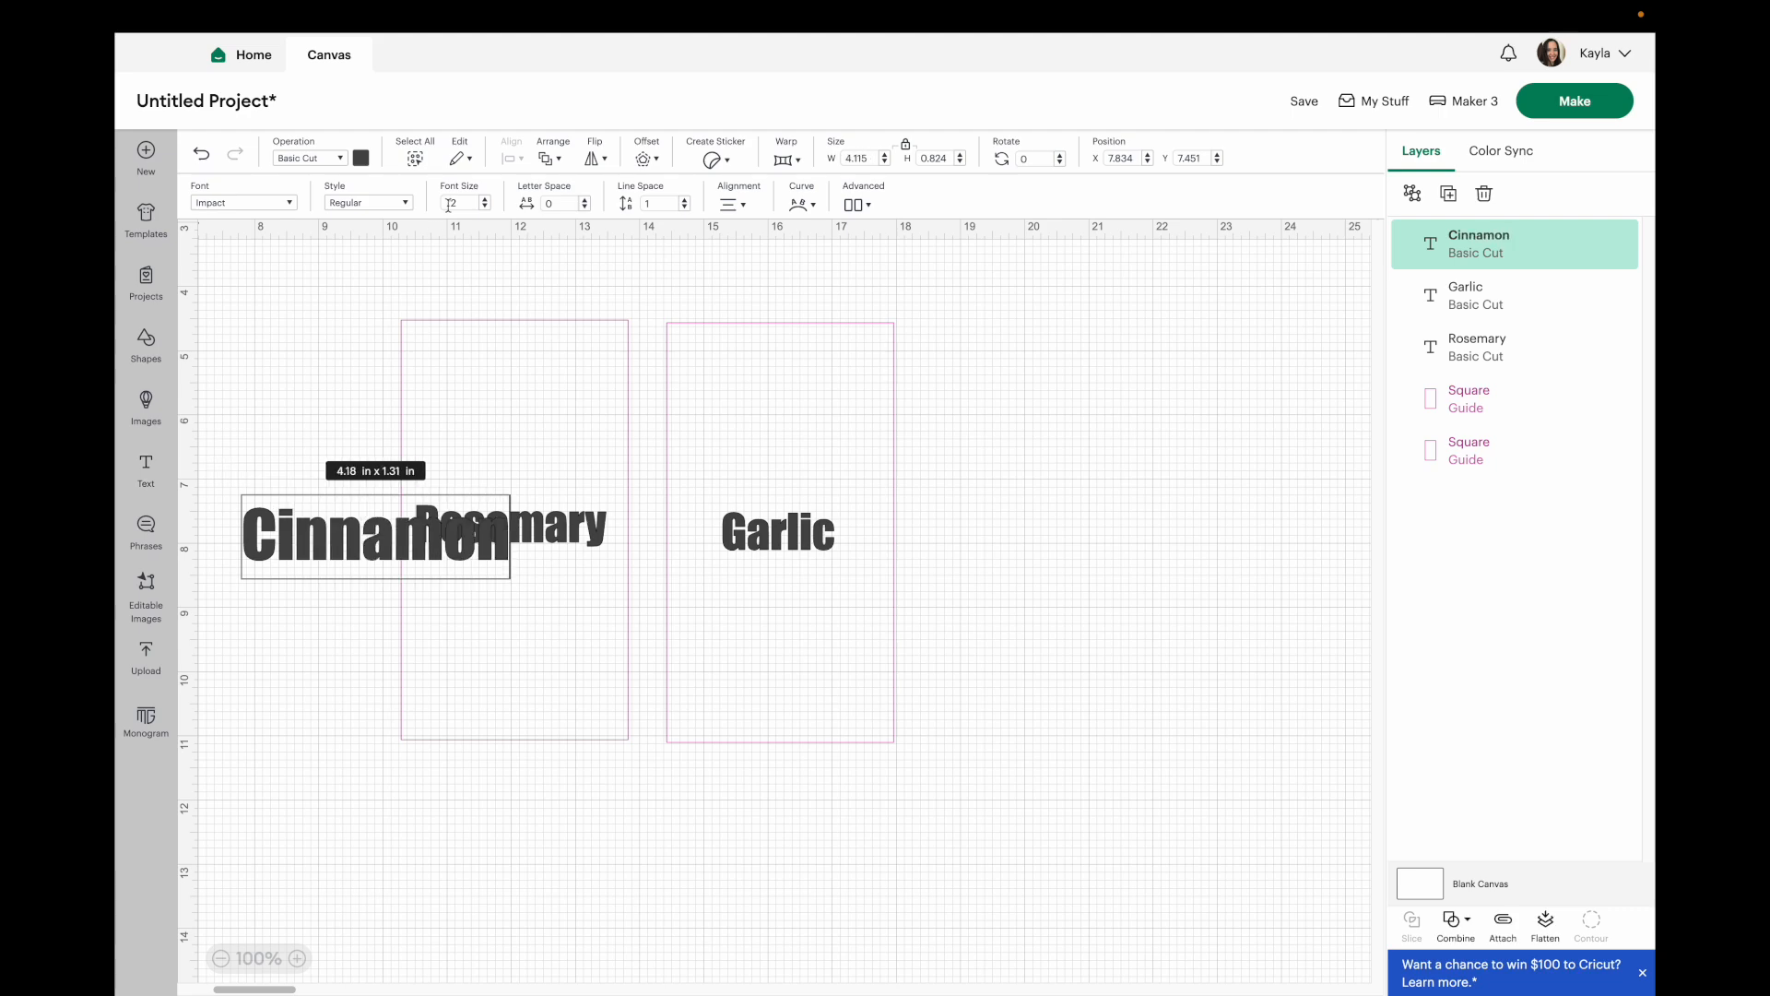
left_click(464, 201)
type("52")
key("Return")
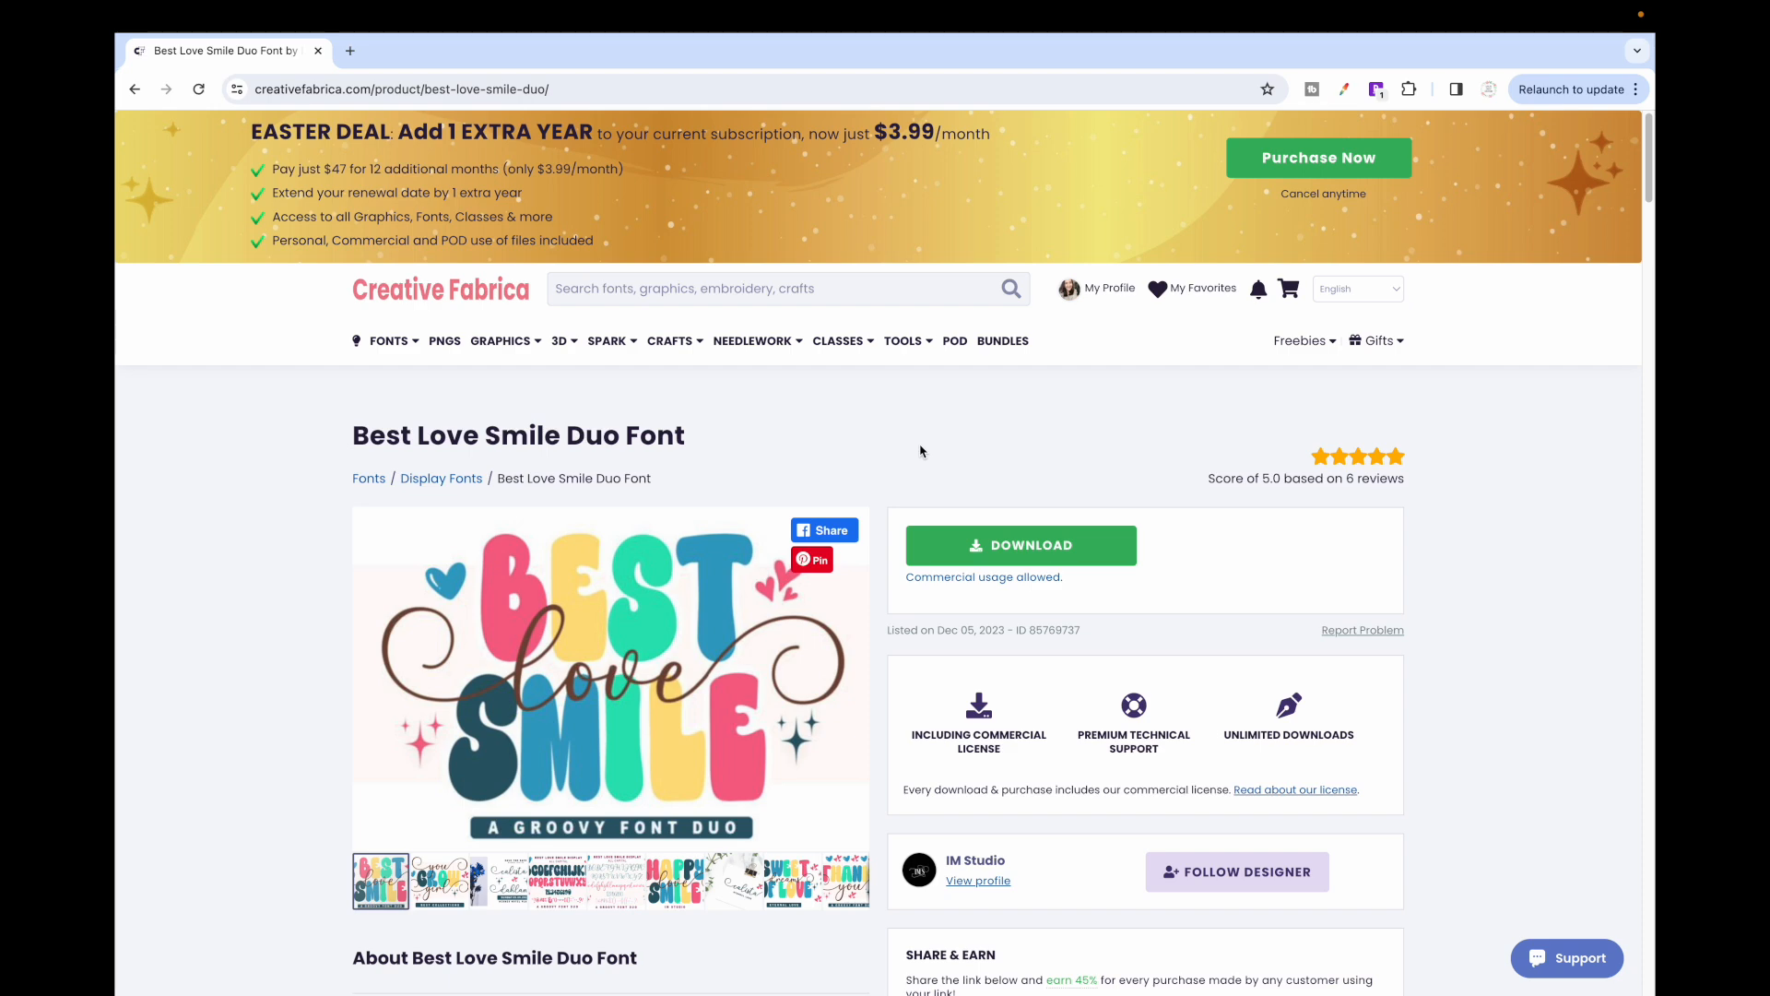
Download the Best Love Smile Duo Font from Creative Fabrica and install both the Best Love Smile Duo and Best Love Smile fonts.
left_click(1029, 551)
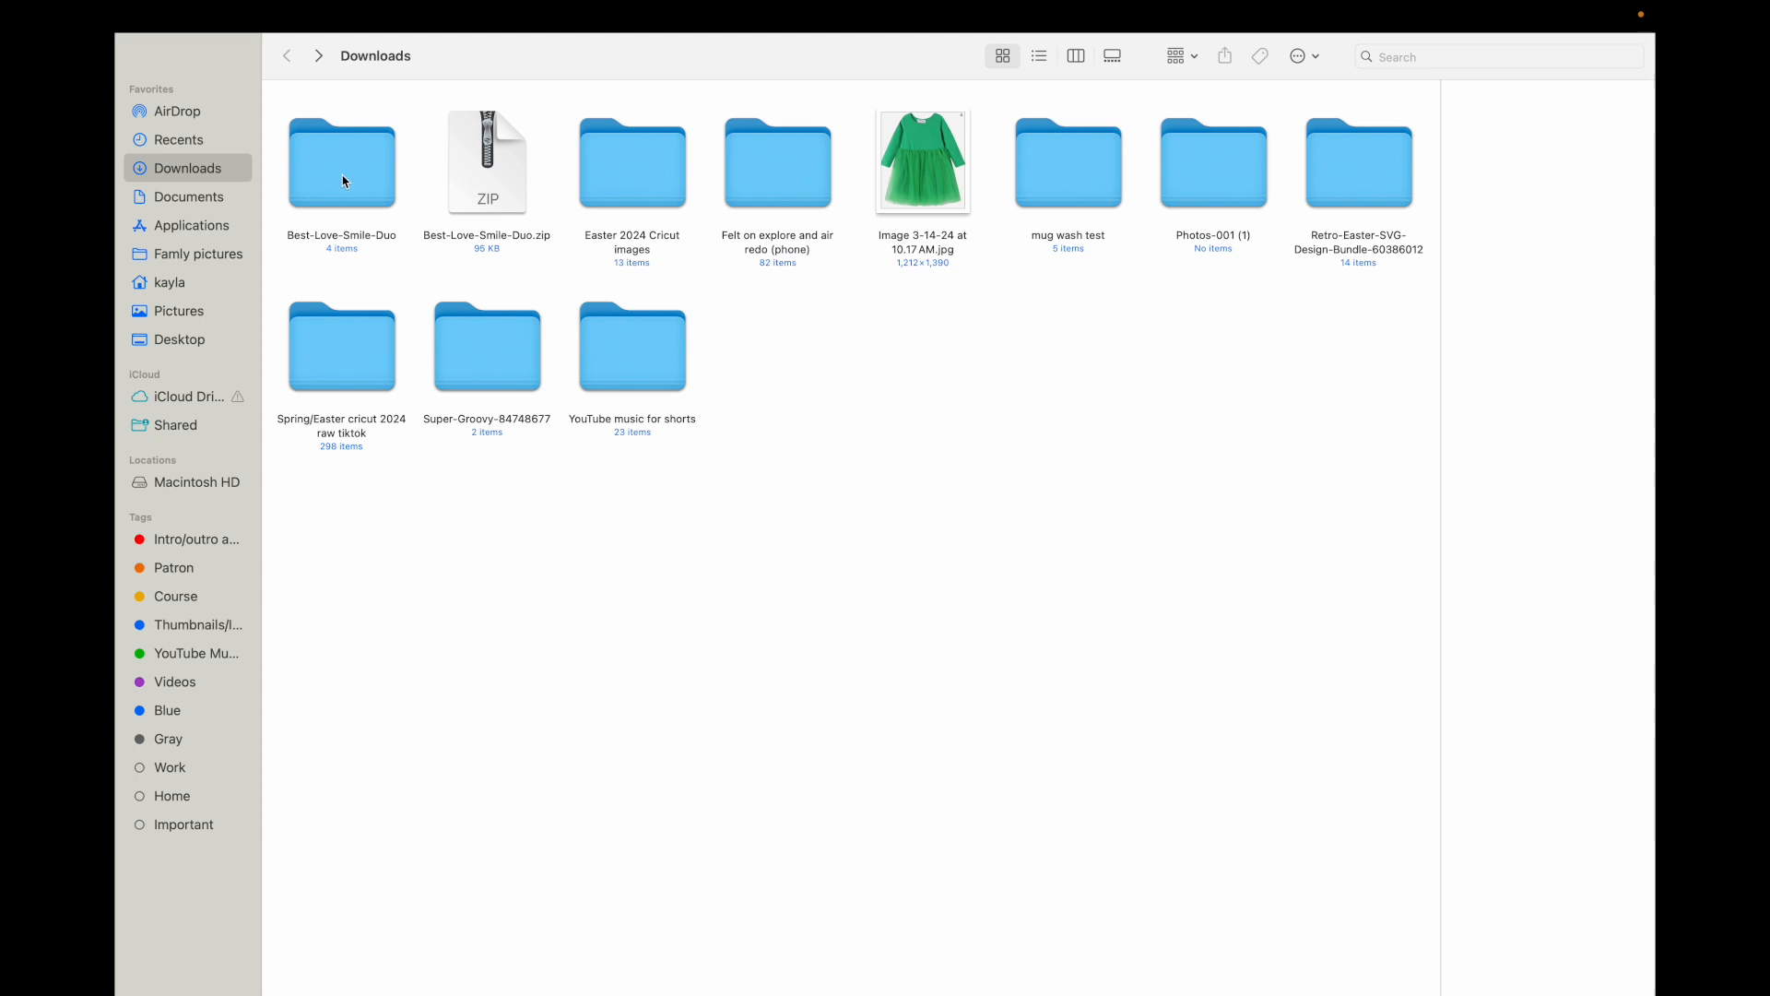
double_click(344, 175)
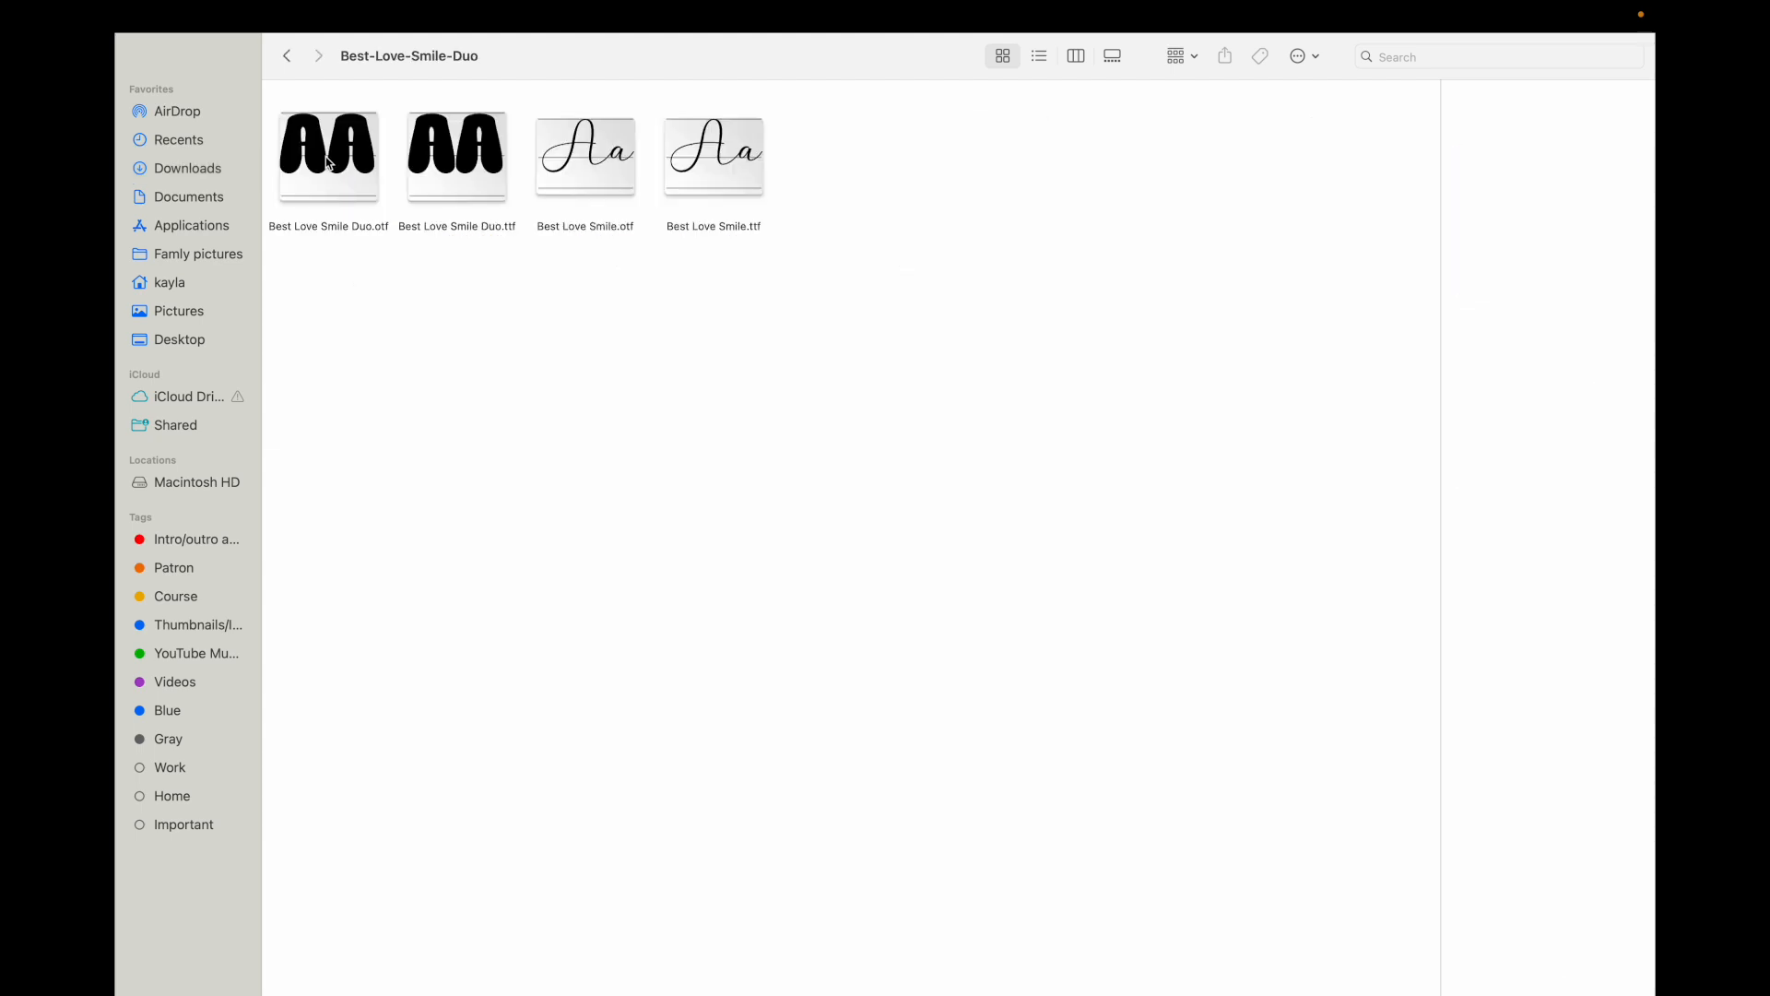
double_click(328, 163)
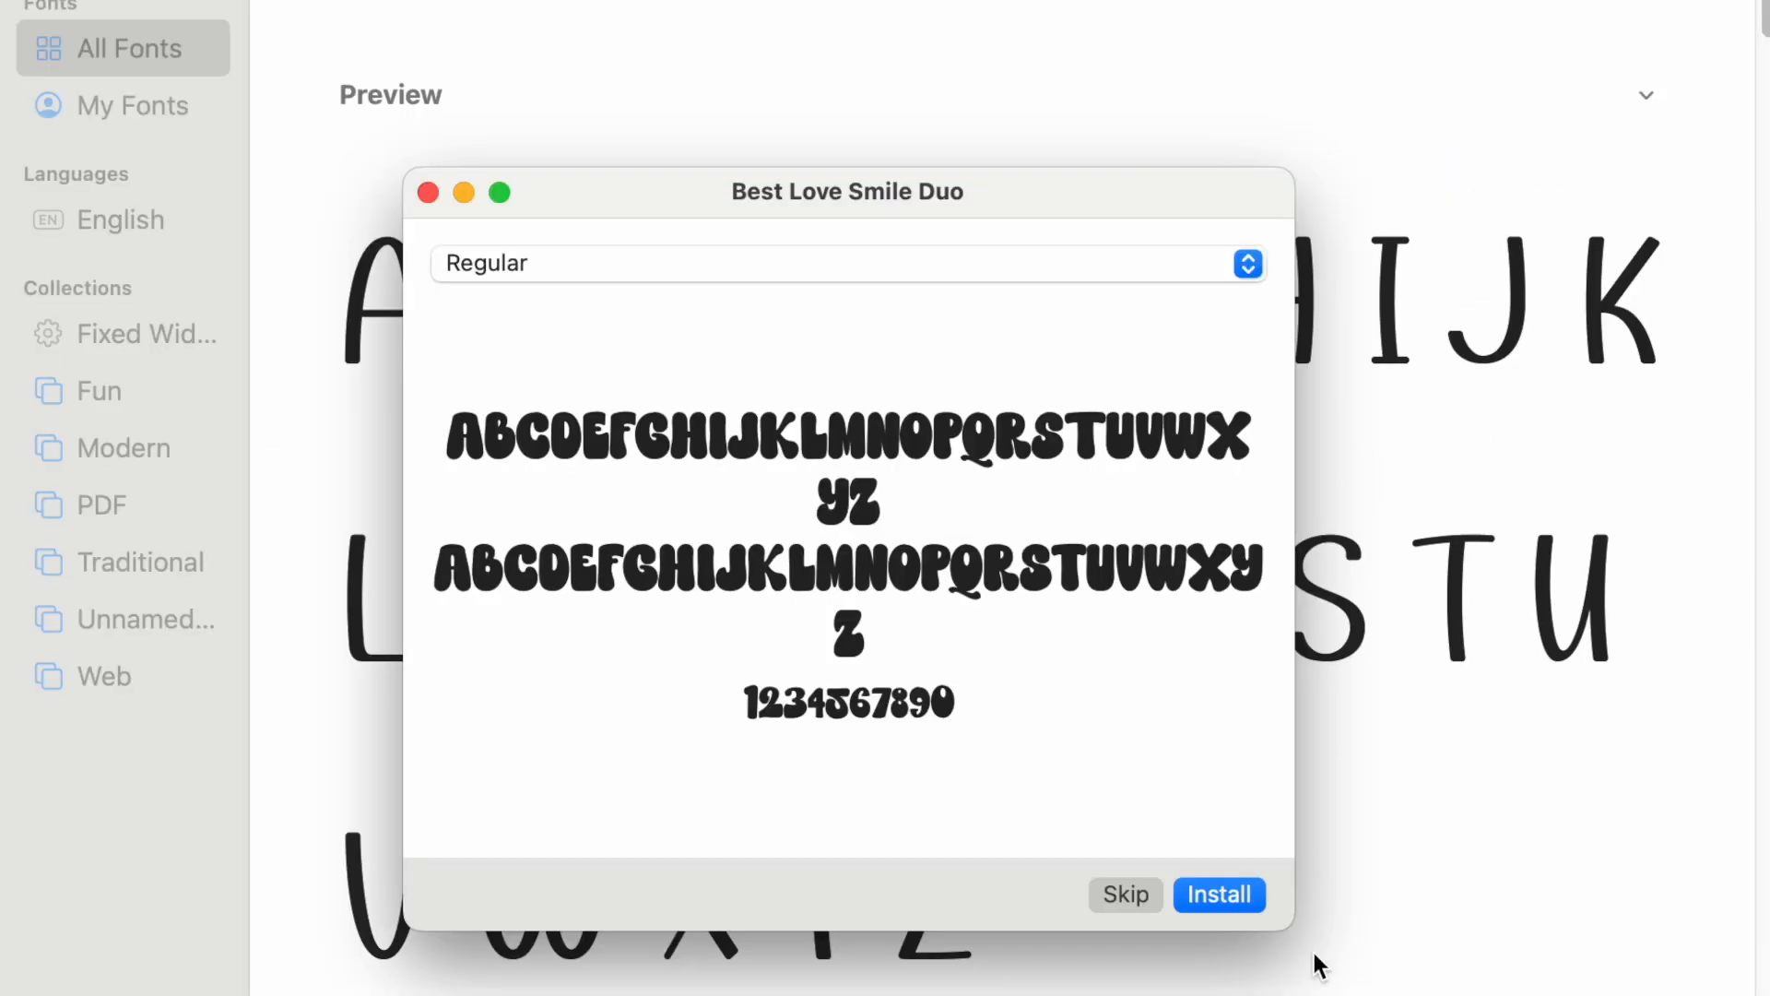
left_click(1241, 899)
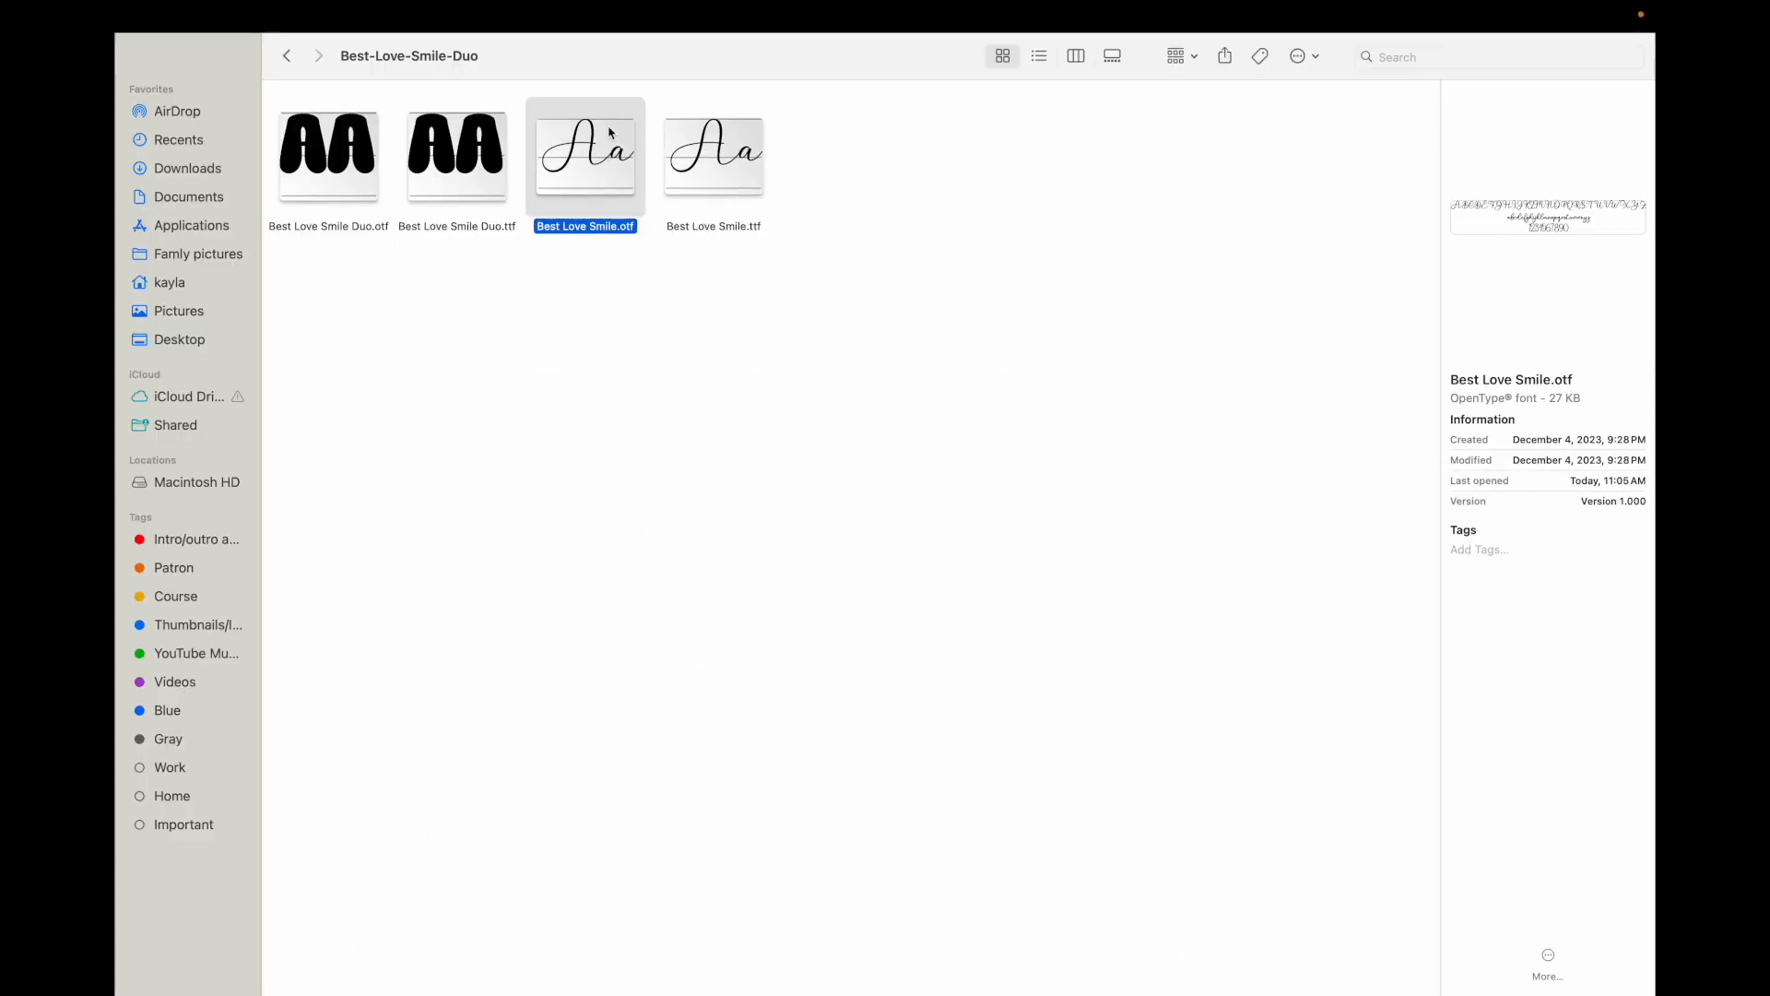
double_click(590, 153)
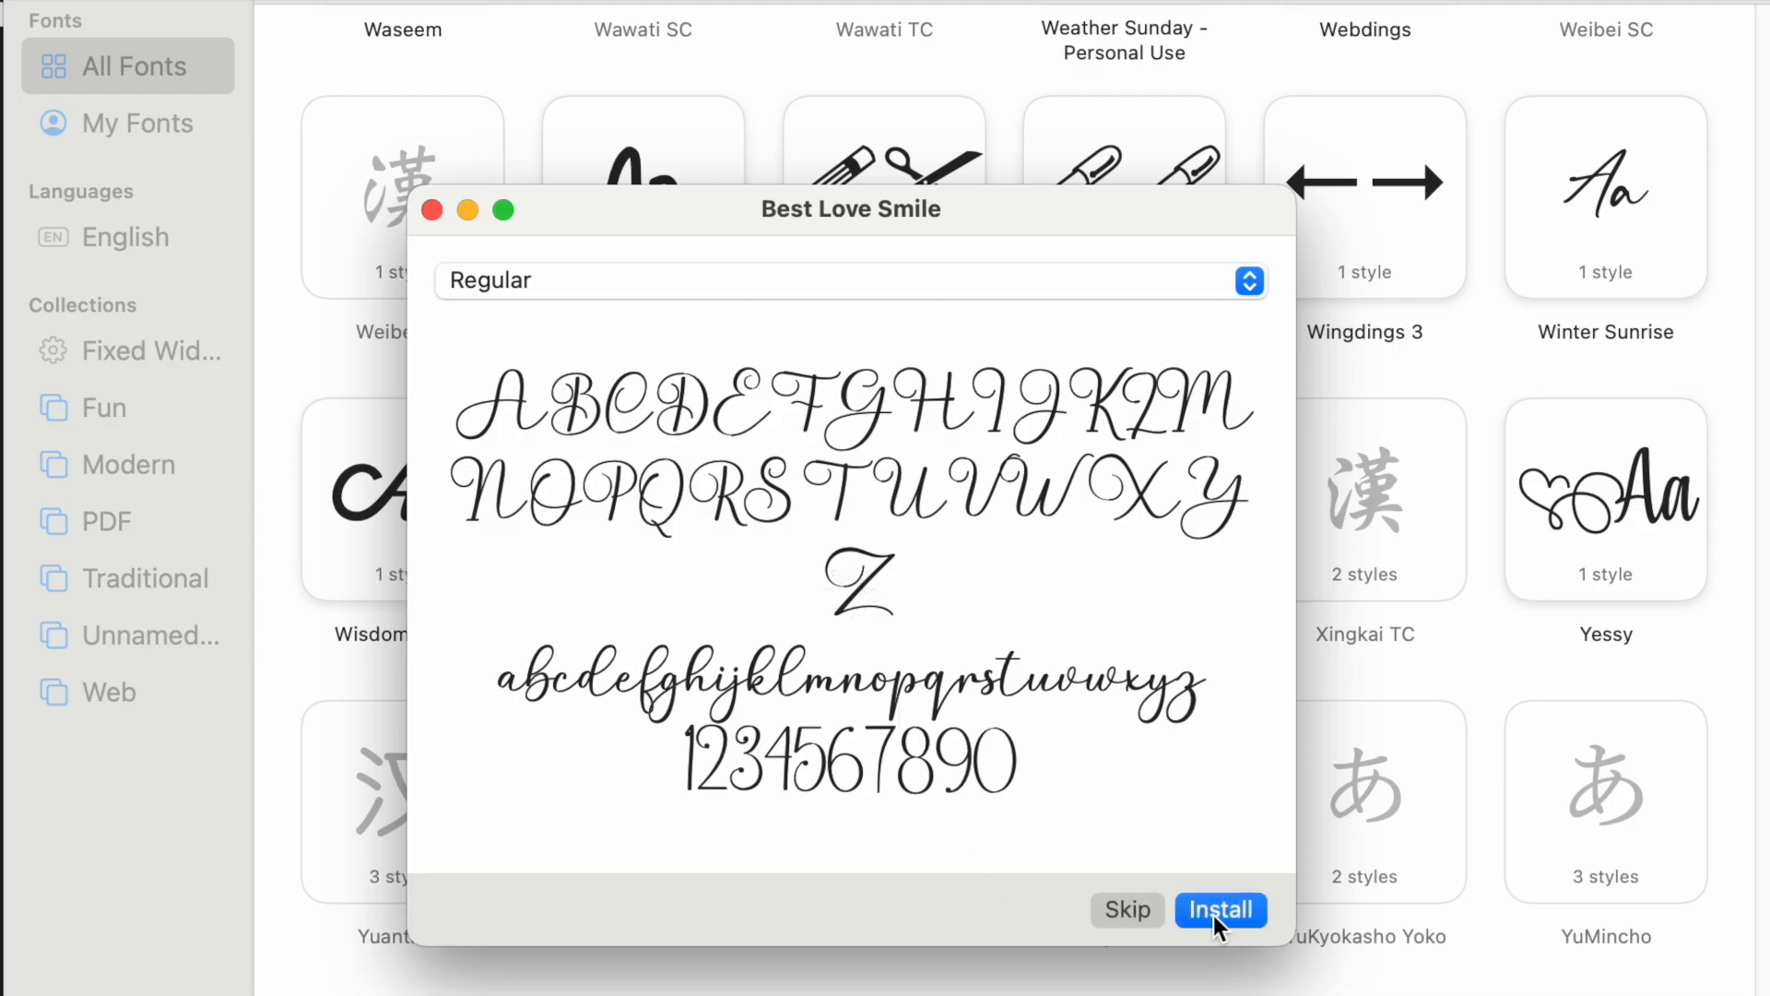
left_click(1217, 905)
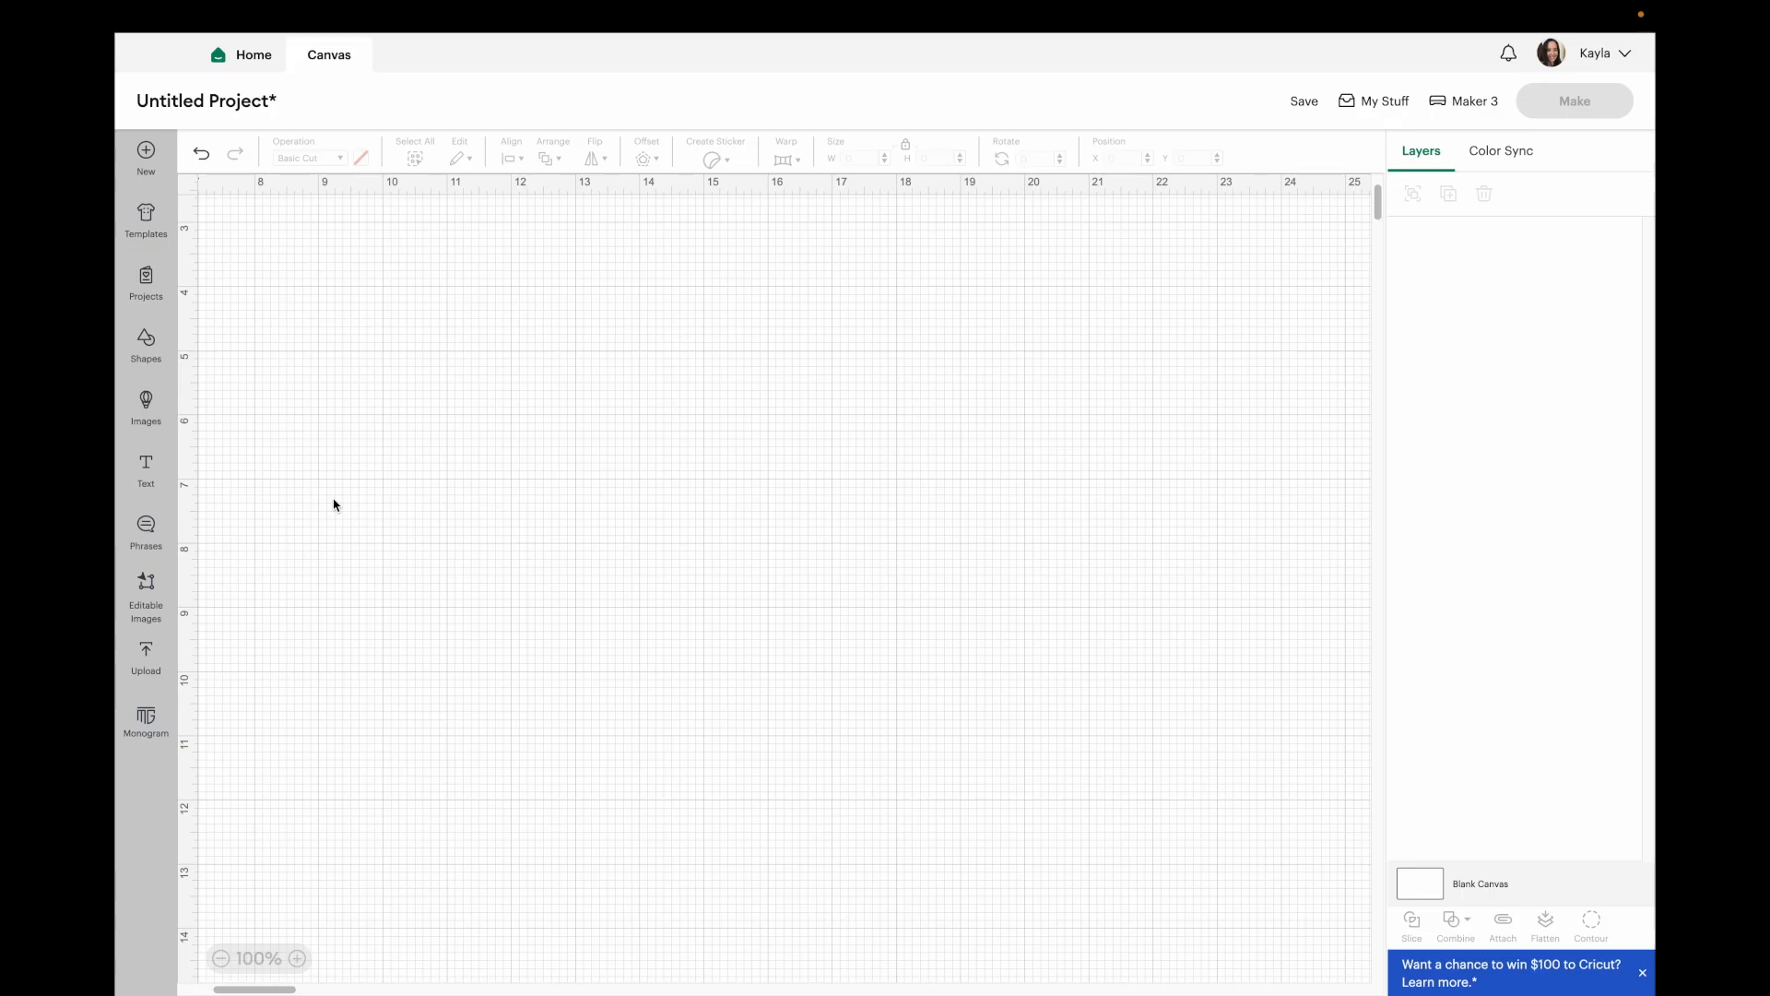
Add a text layer and search the system fonts for "best smile".
left_click(134, 472)
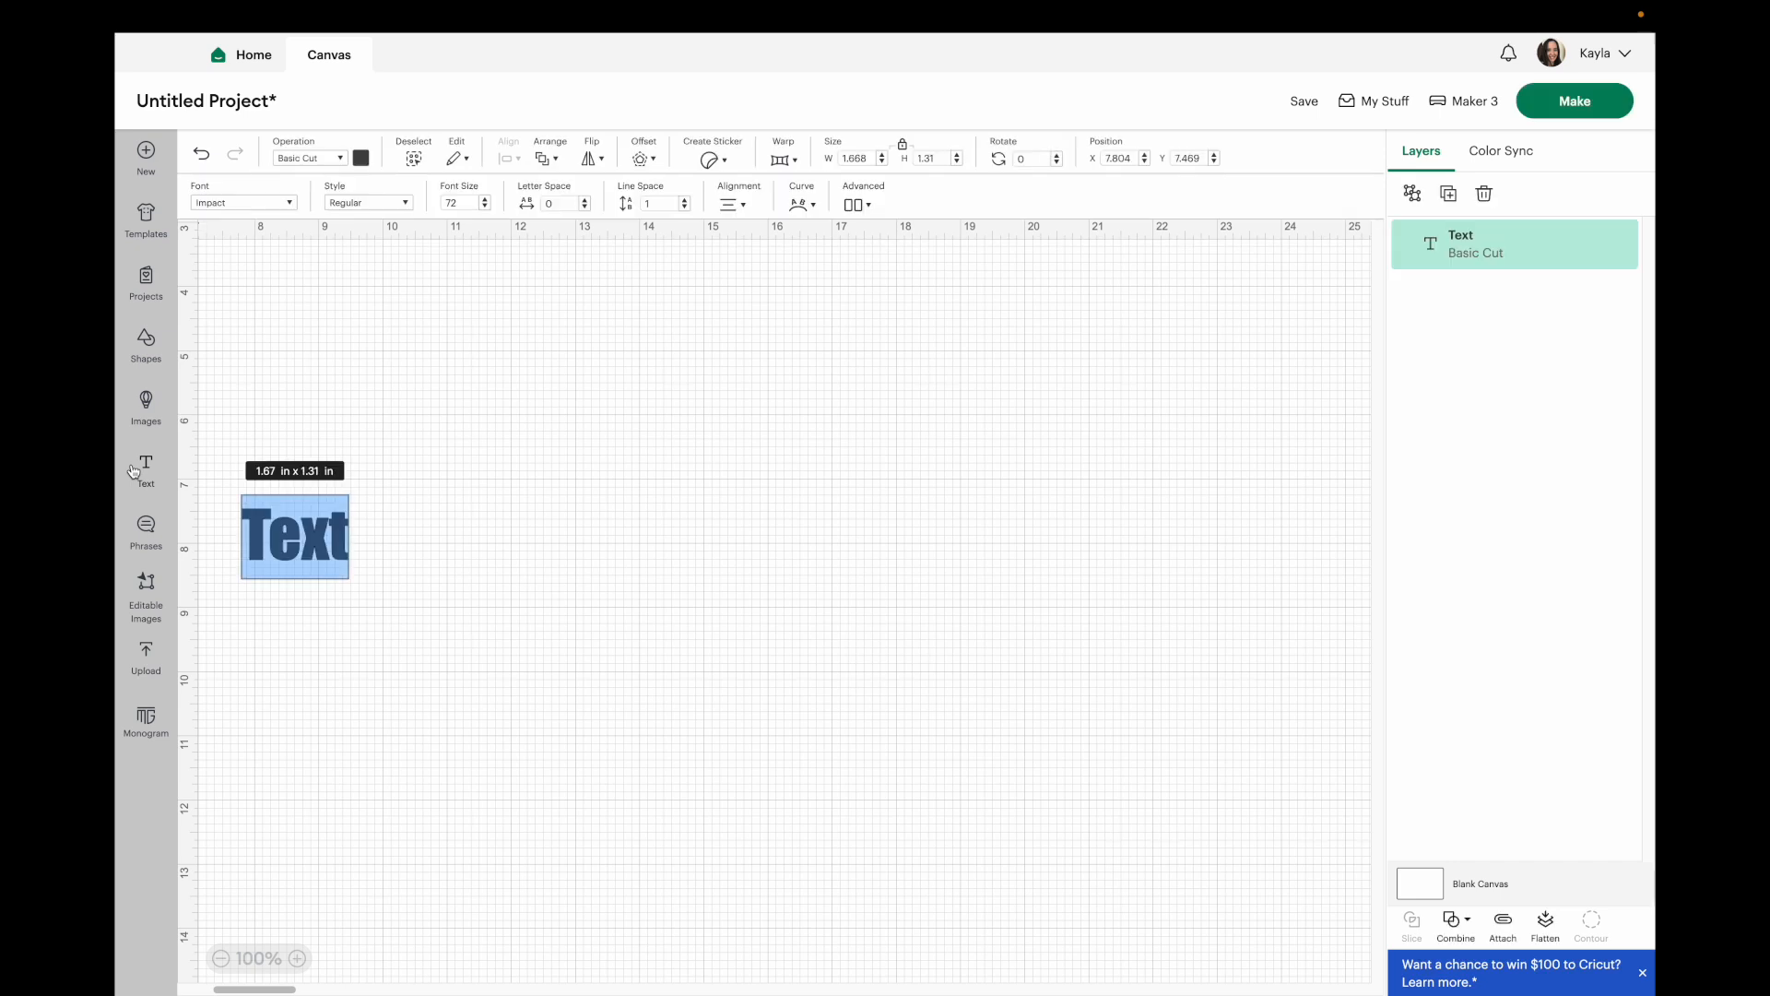
left_click(215, 207)
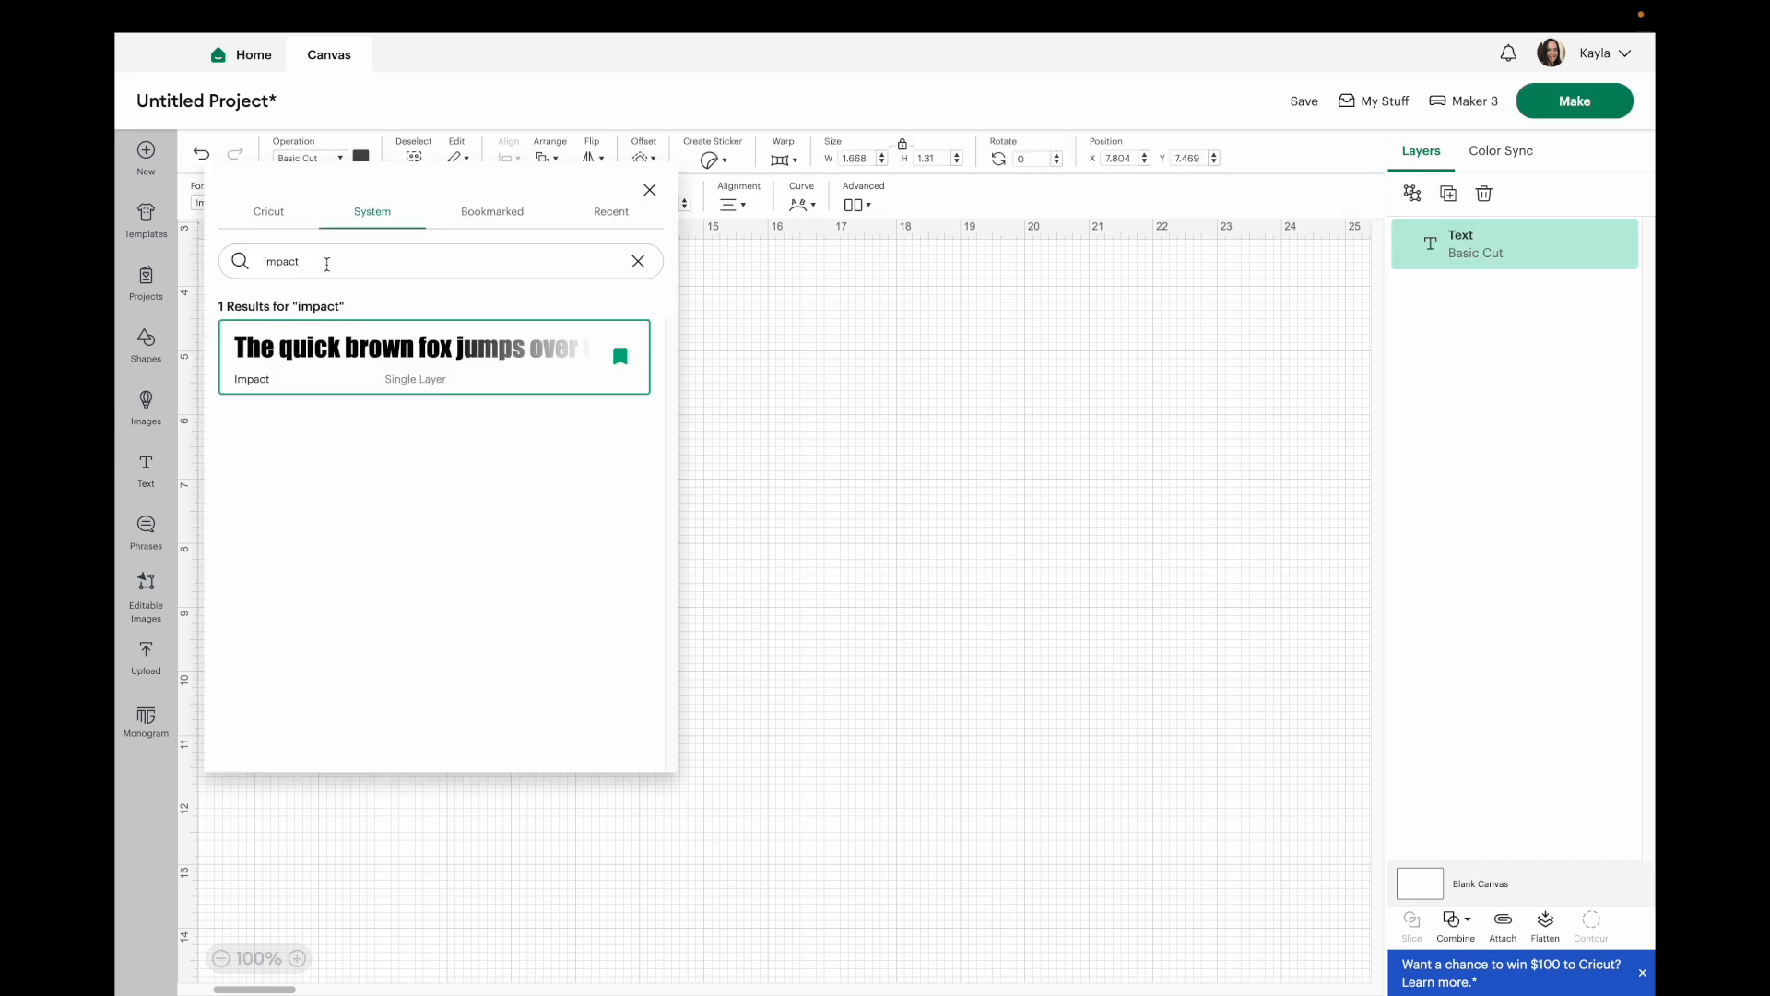
double_click(327, 263)
type("best smile")
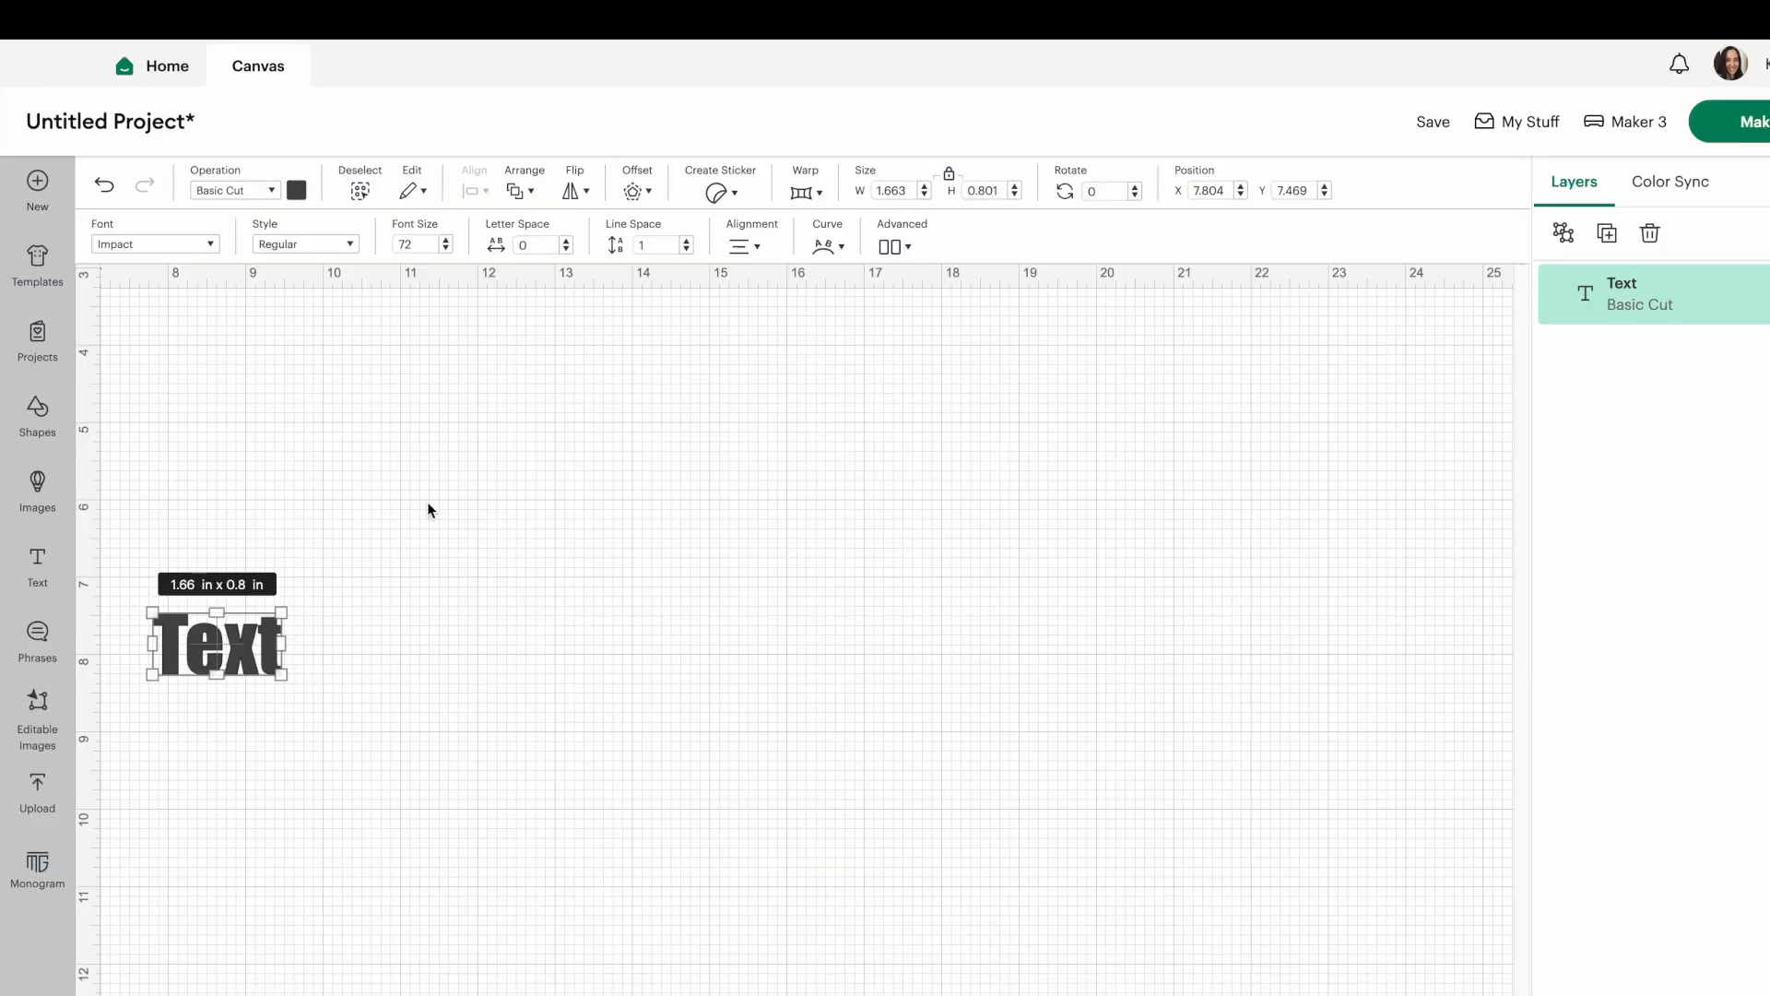
Reload the app and replace the current project with a new blank canvas.
mouse_move(273, 7)
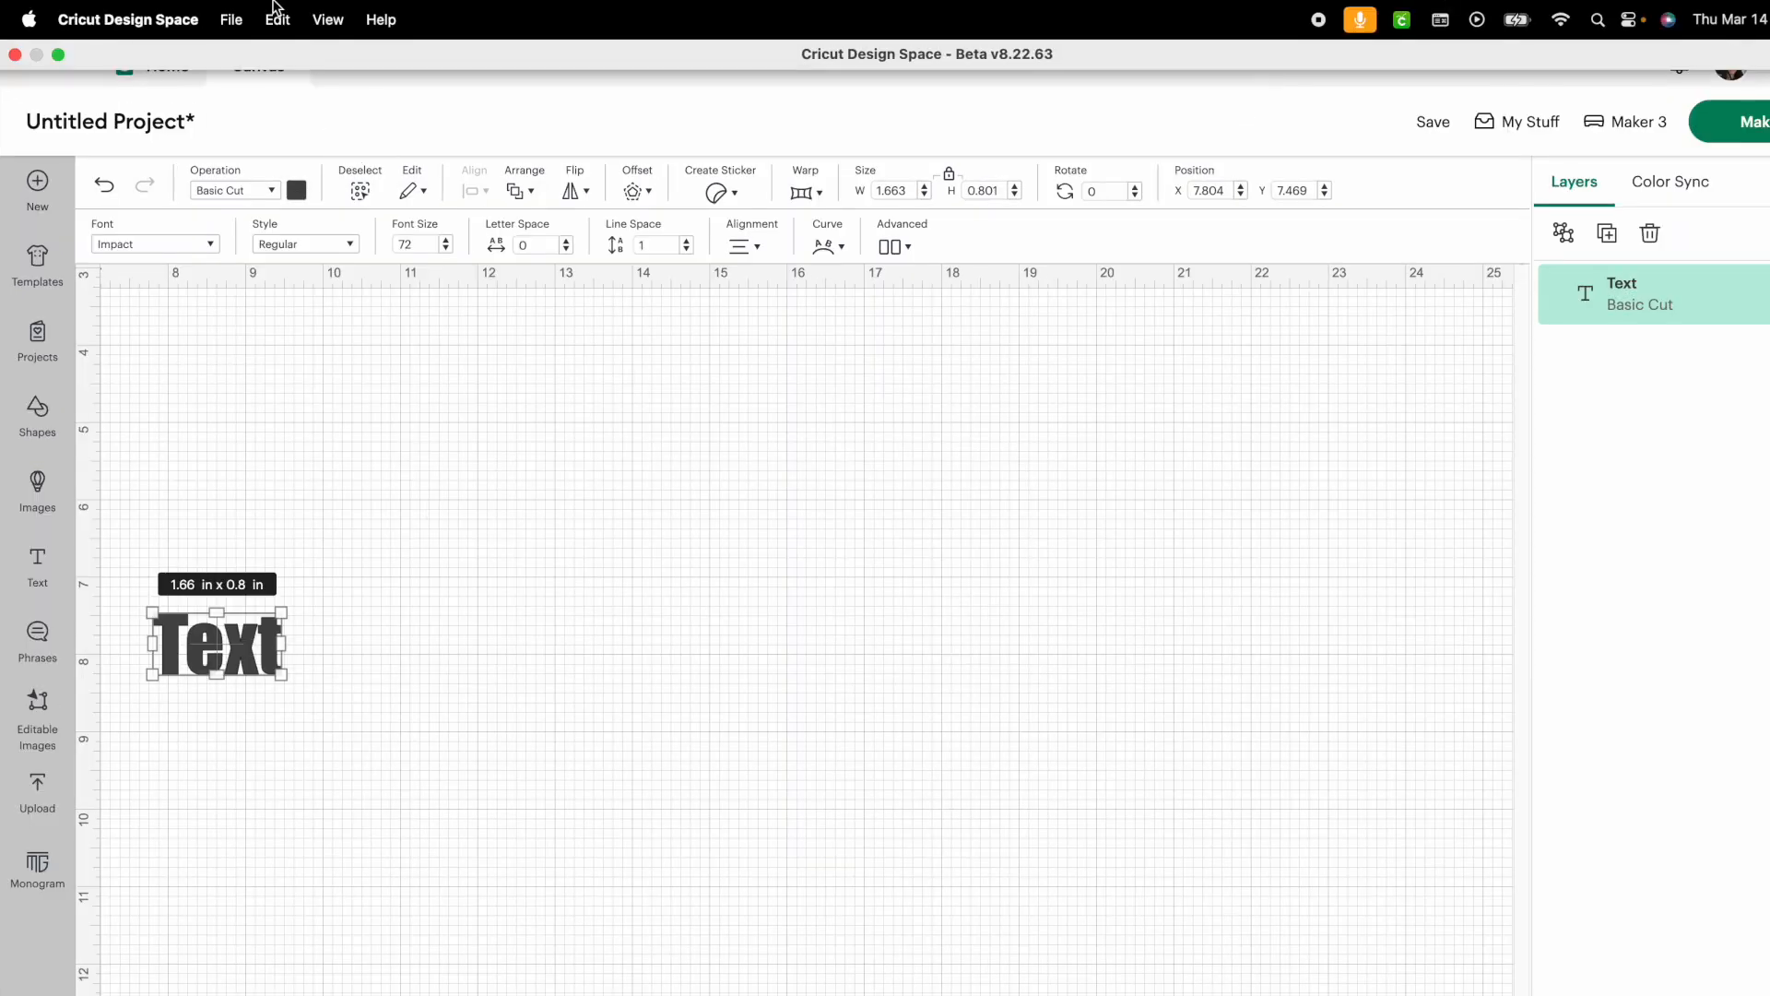
left_click(328, 22)
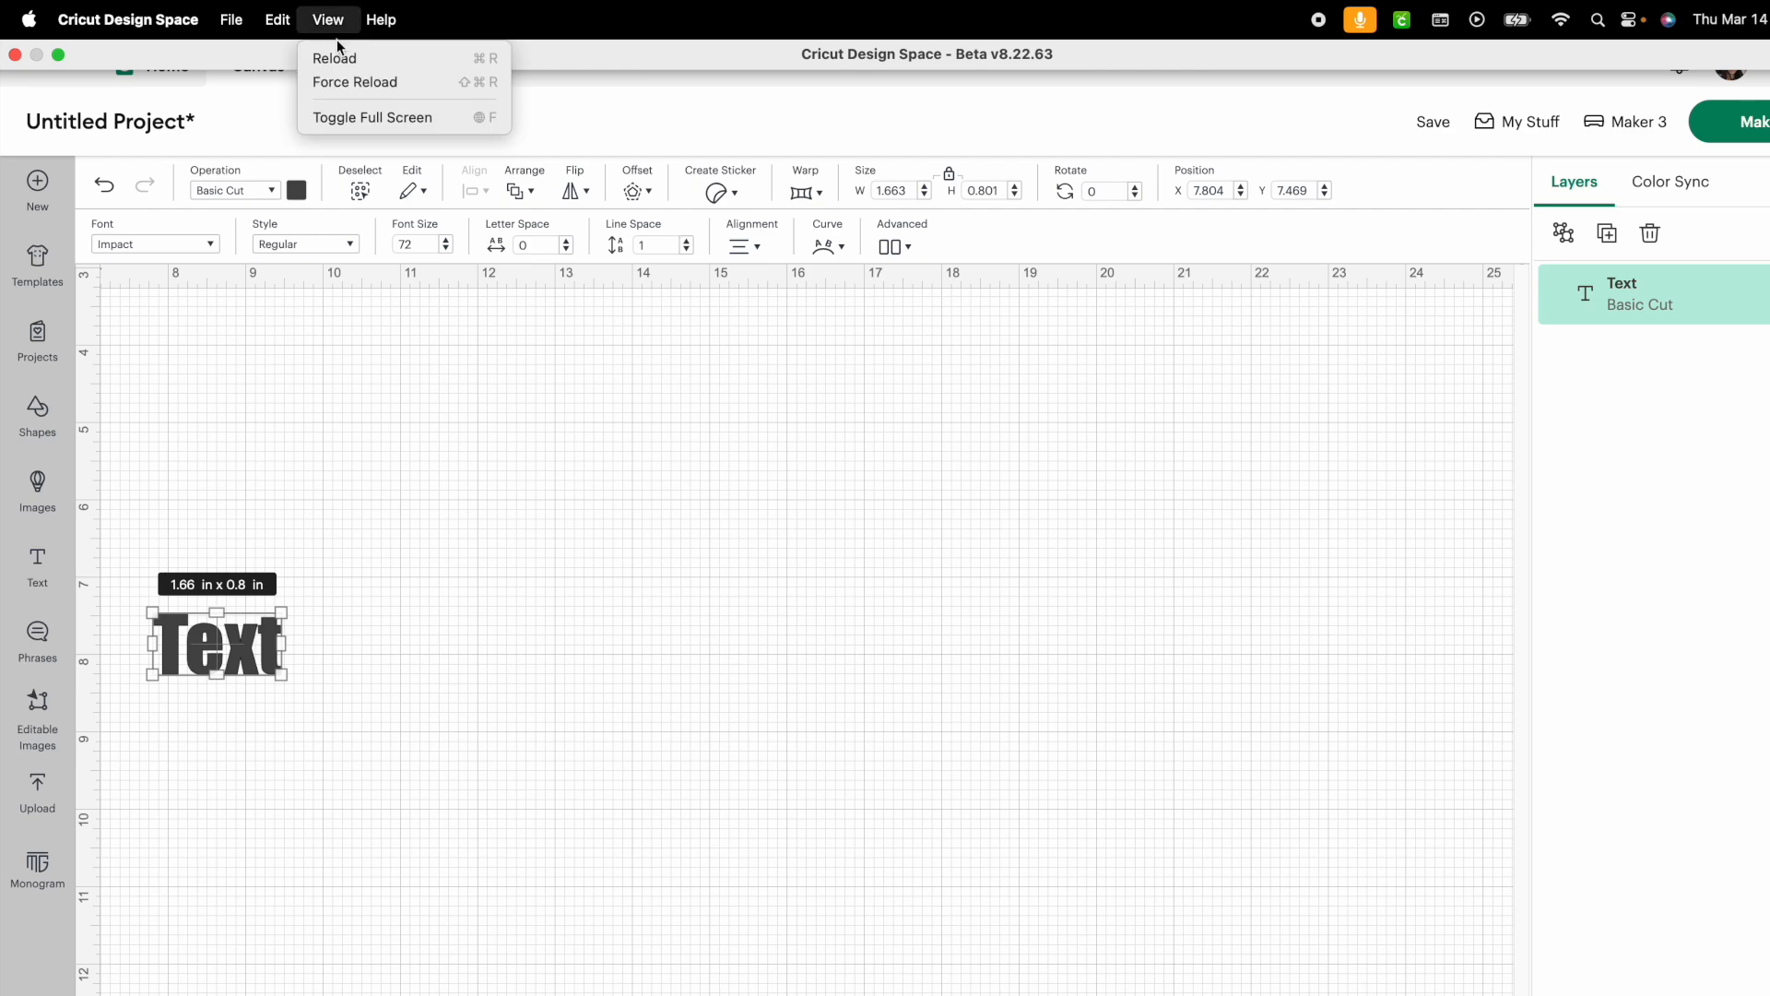
left_click(343, 59)
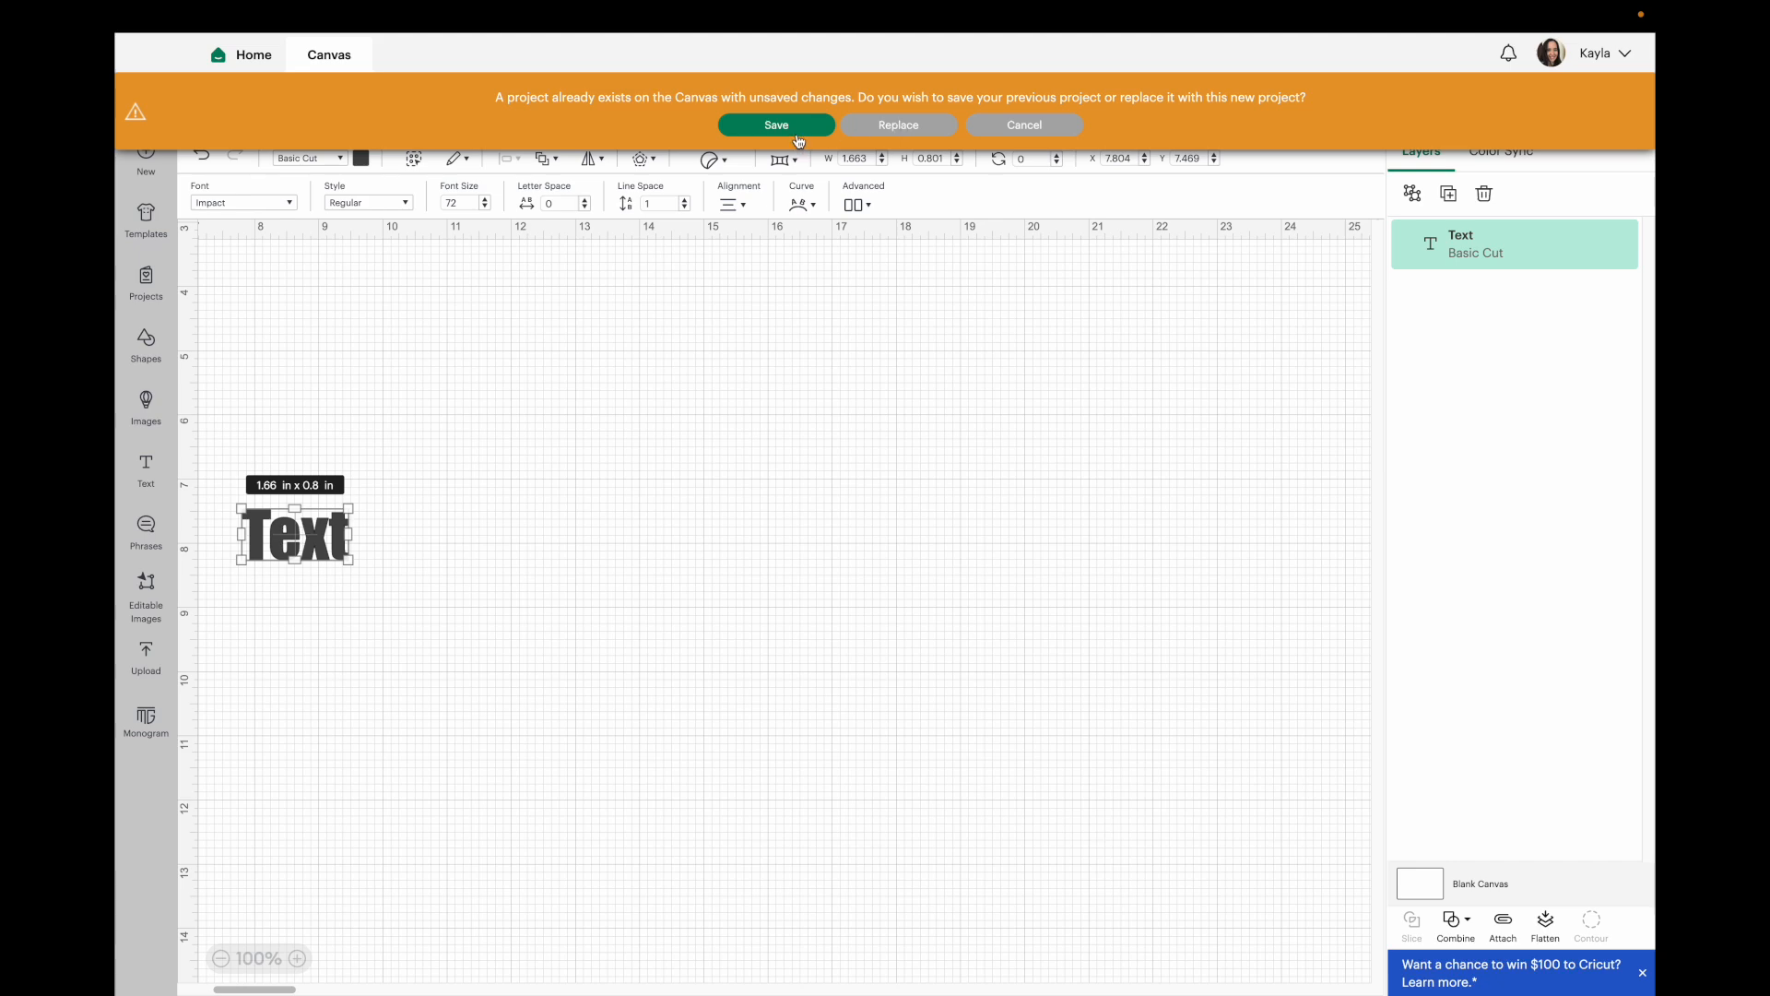
left_click(920, 134)
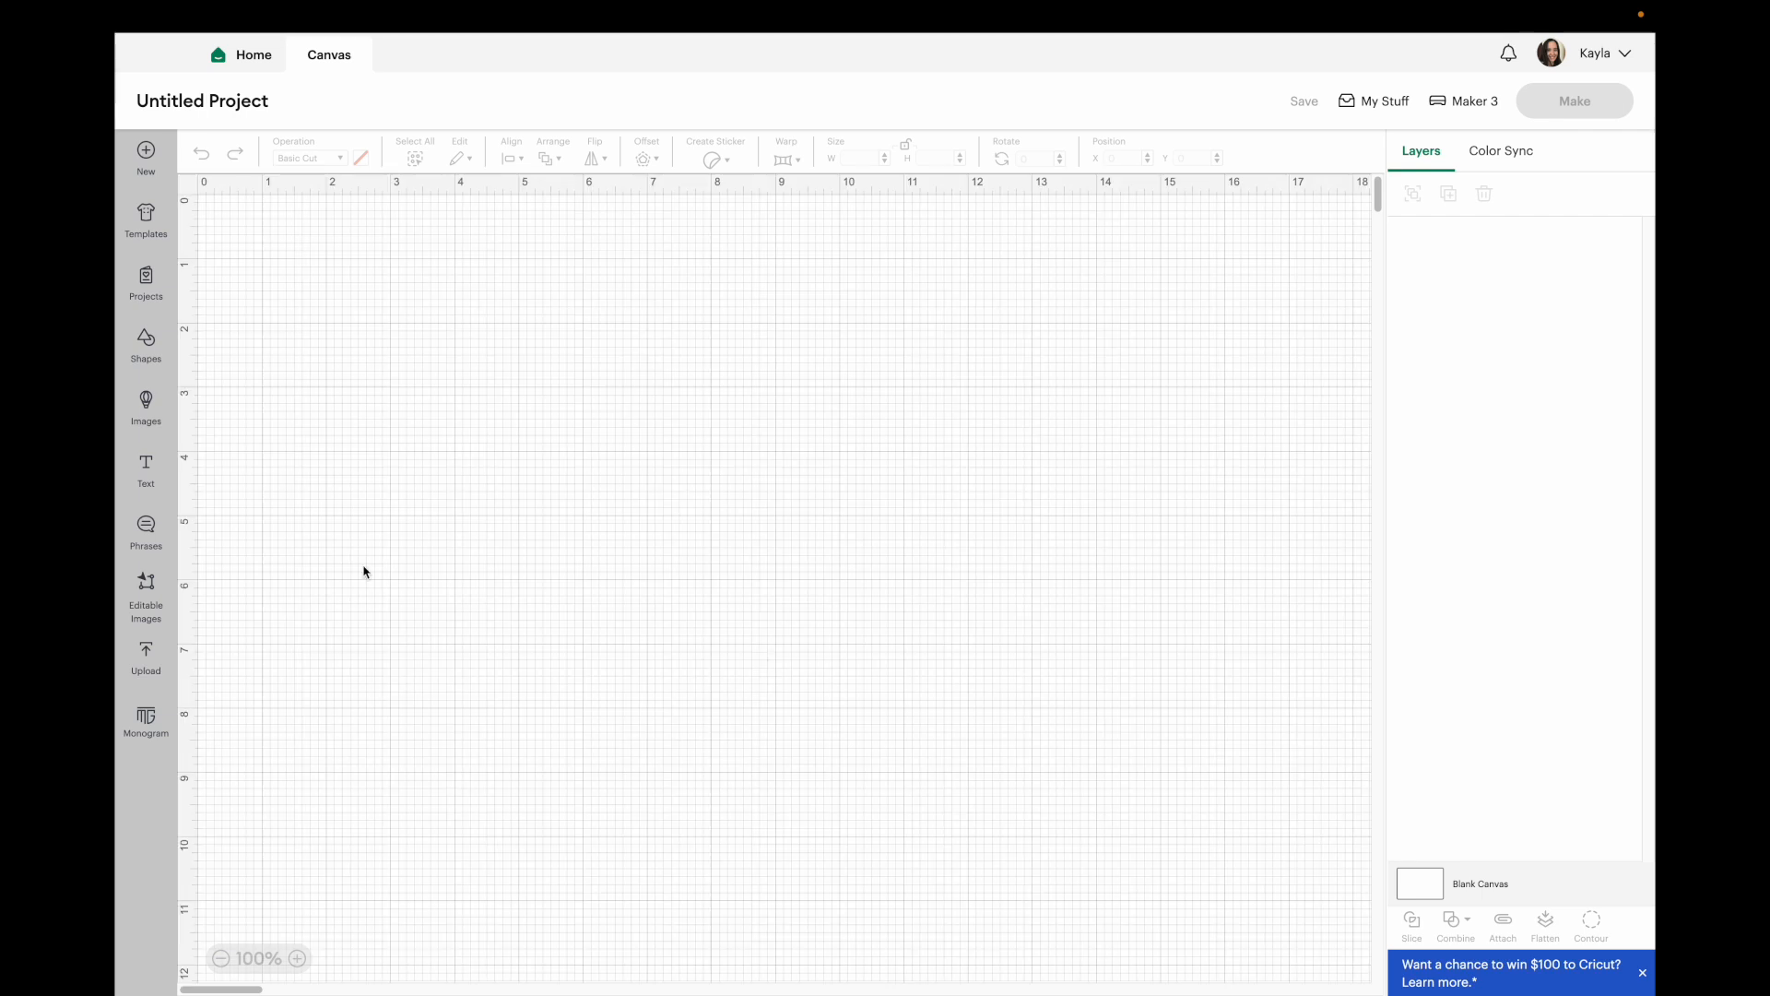
Add a text layer set to the system font Best Love Smile Duo and change its text to "hello".
left_click(145, 472)
left_click(244, 202)
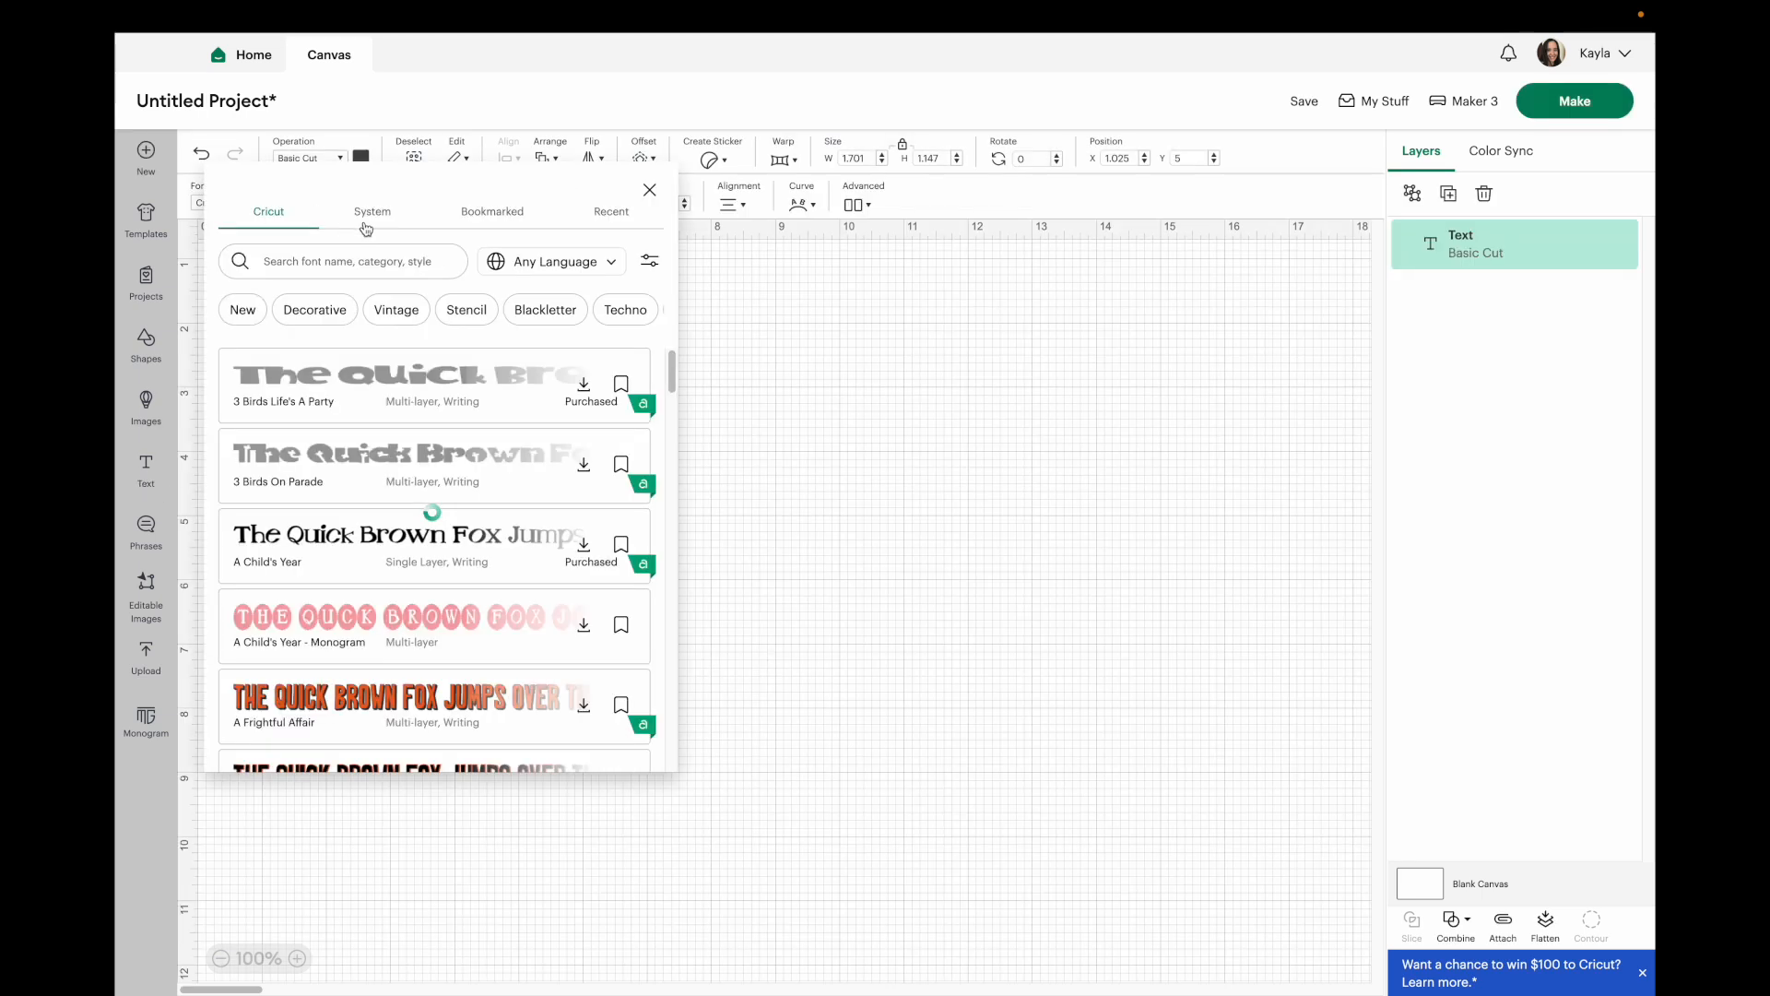
left_click(373, 211)
left_click(334, 263)
type("best love")
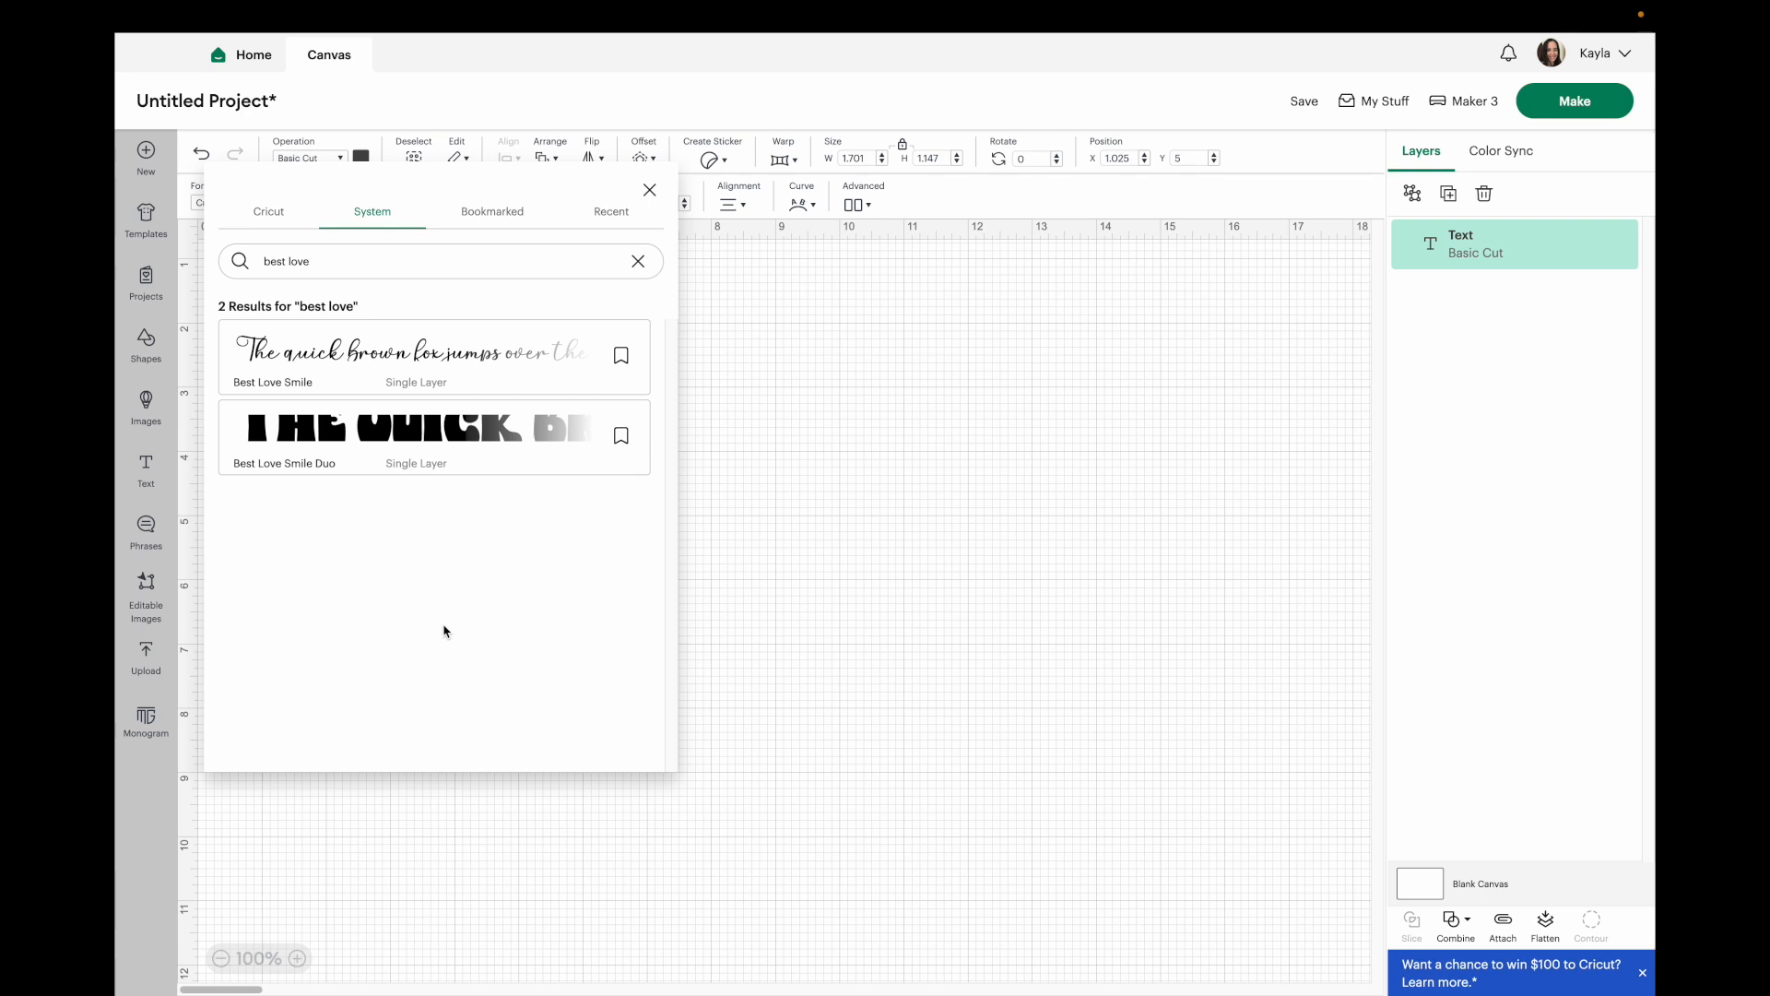
left_click(419, 467)
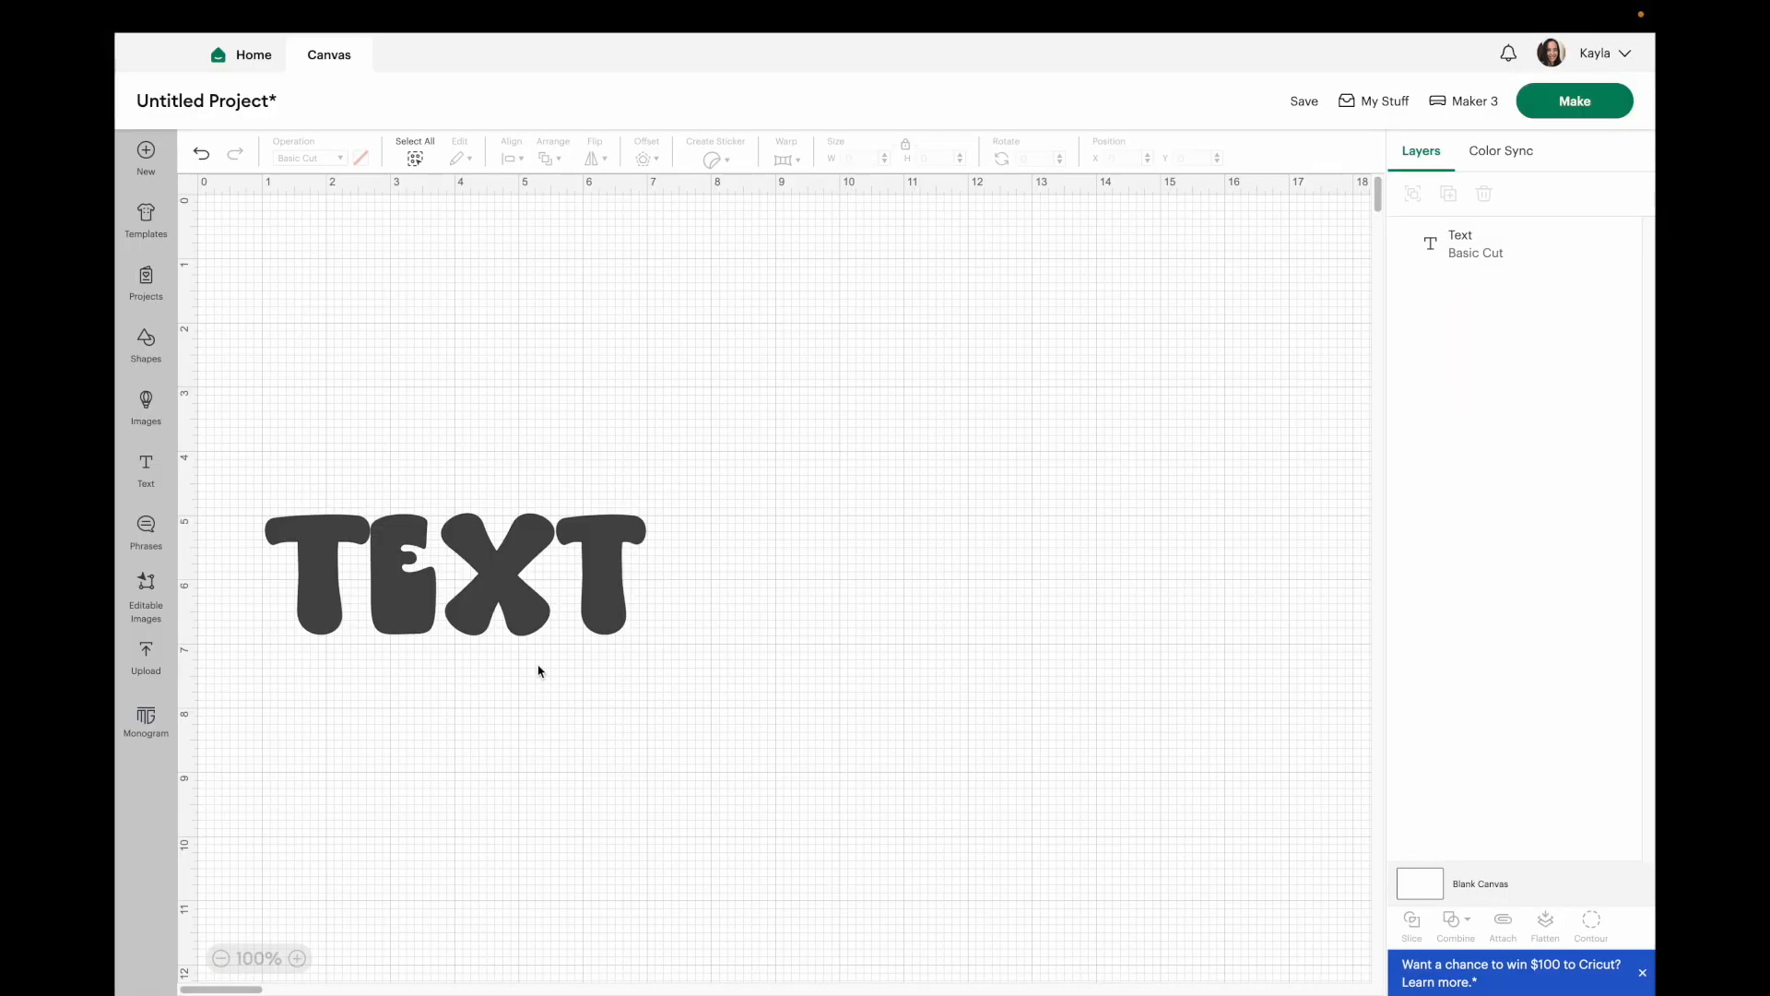
double_click(470, 607)
type("hello")
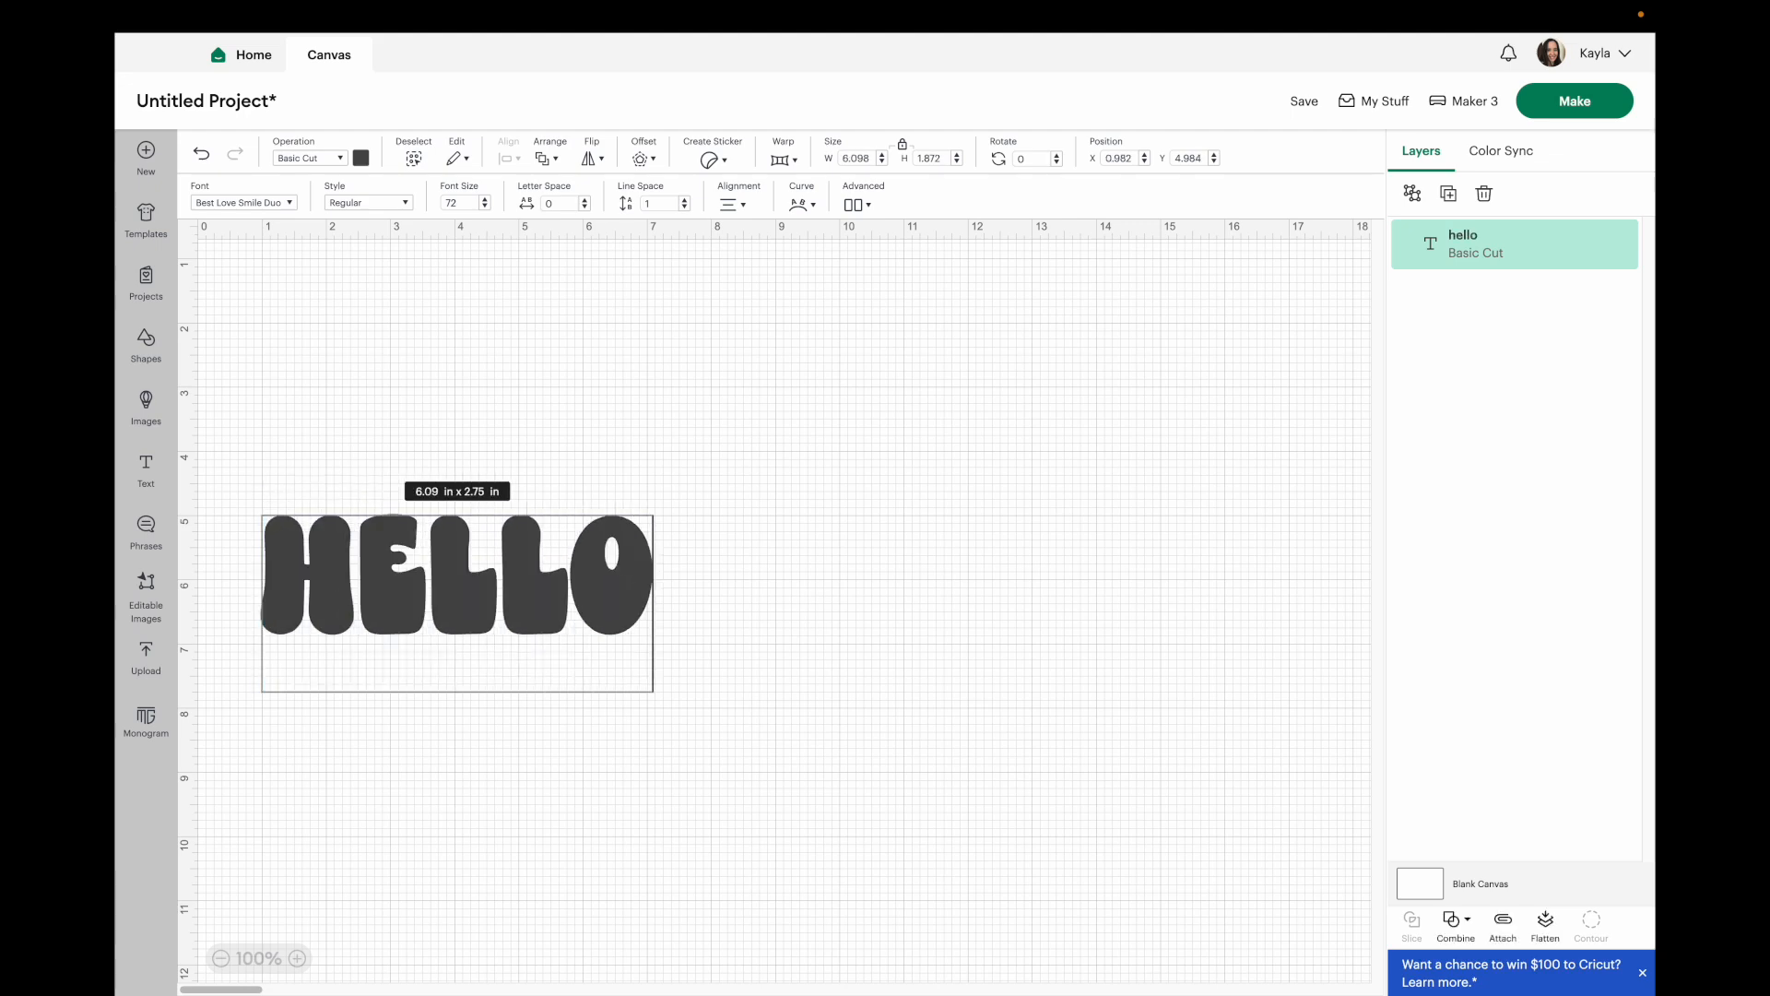
Add a second text layer in the Best Love Smile font reading "sunshine".
left_click(145, 470)
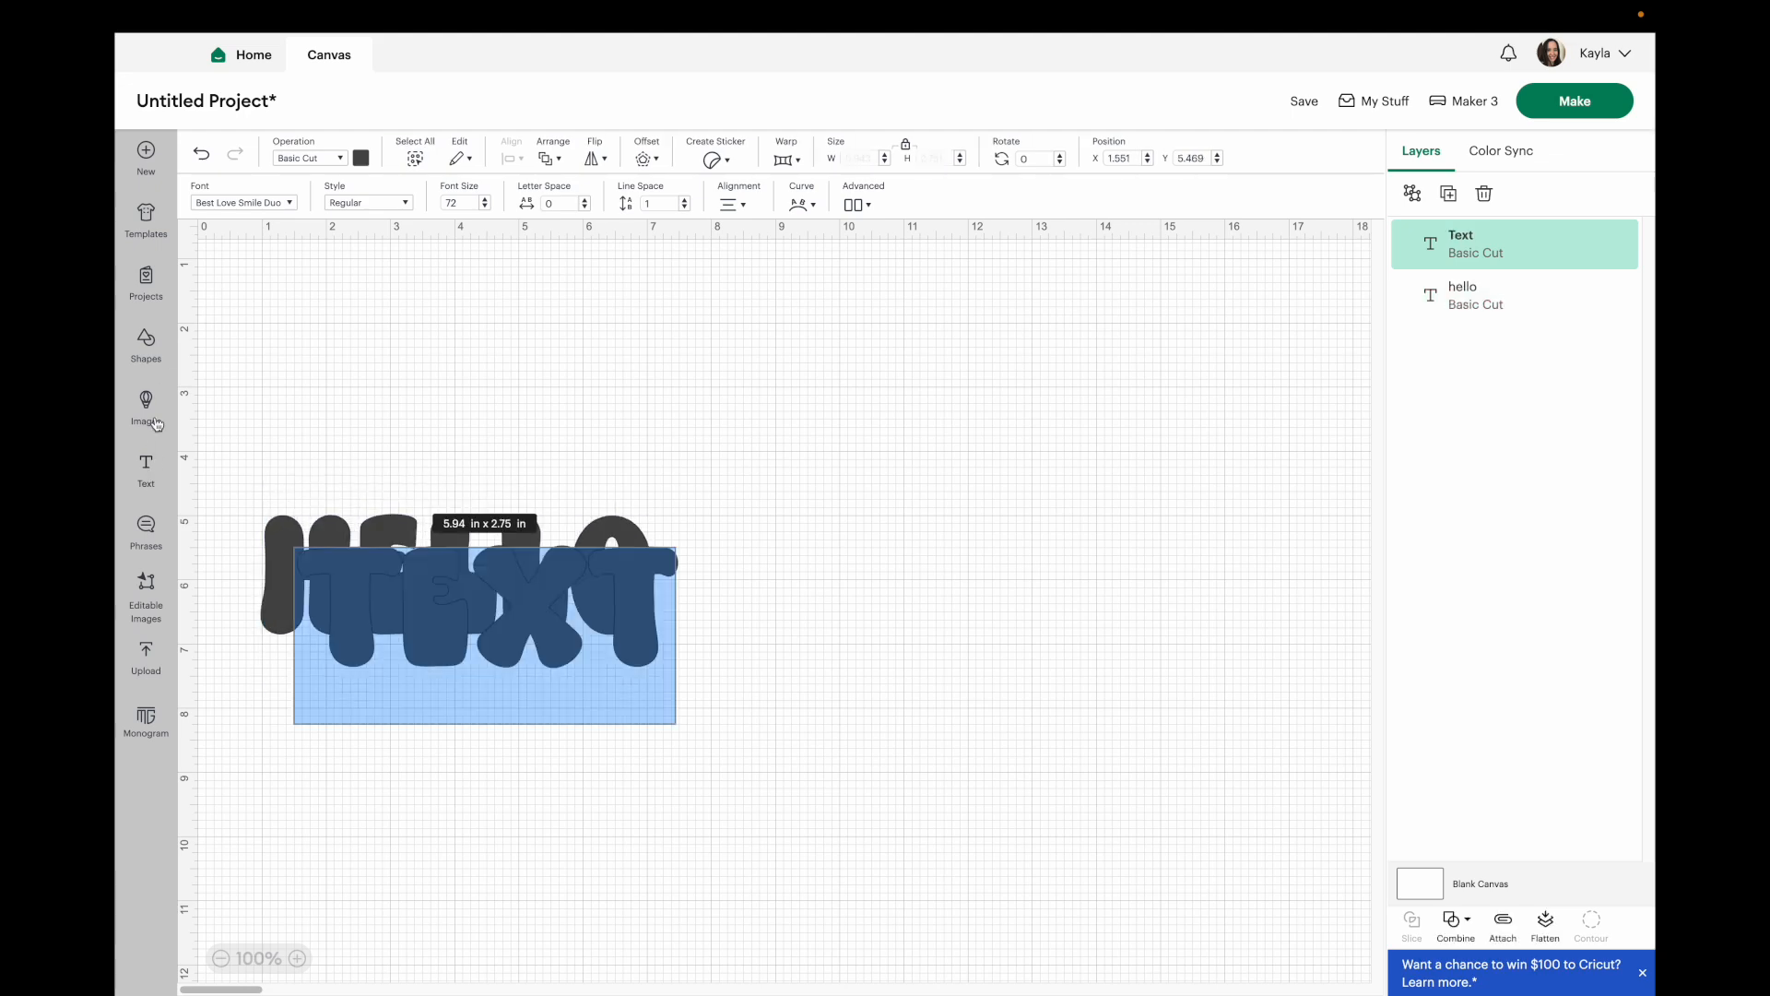
left_click(238, 203)
left_click(378, 362)
left_click(944, 599)
left_click(416, 591)
double_click(416, 591)
type("sunshine")
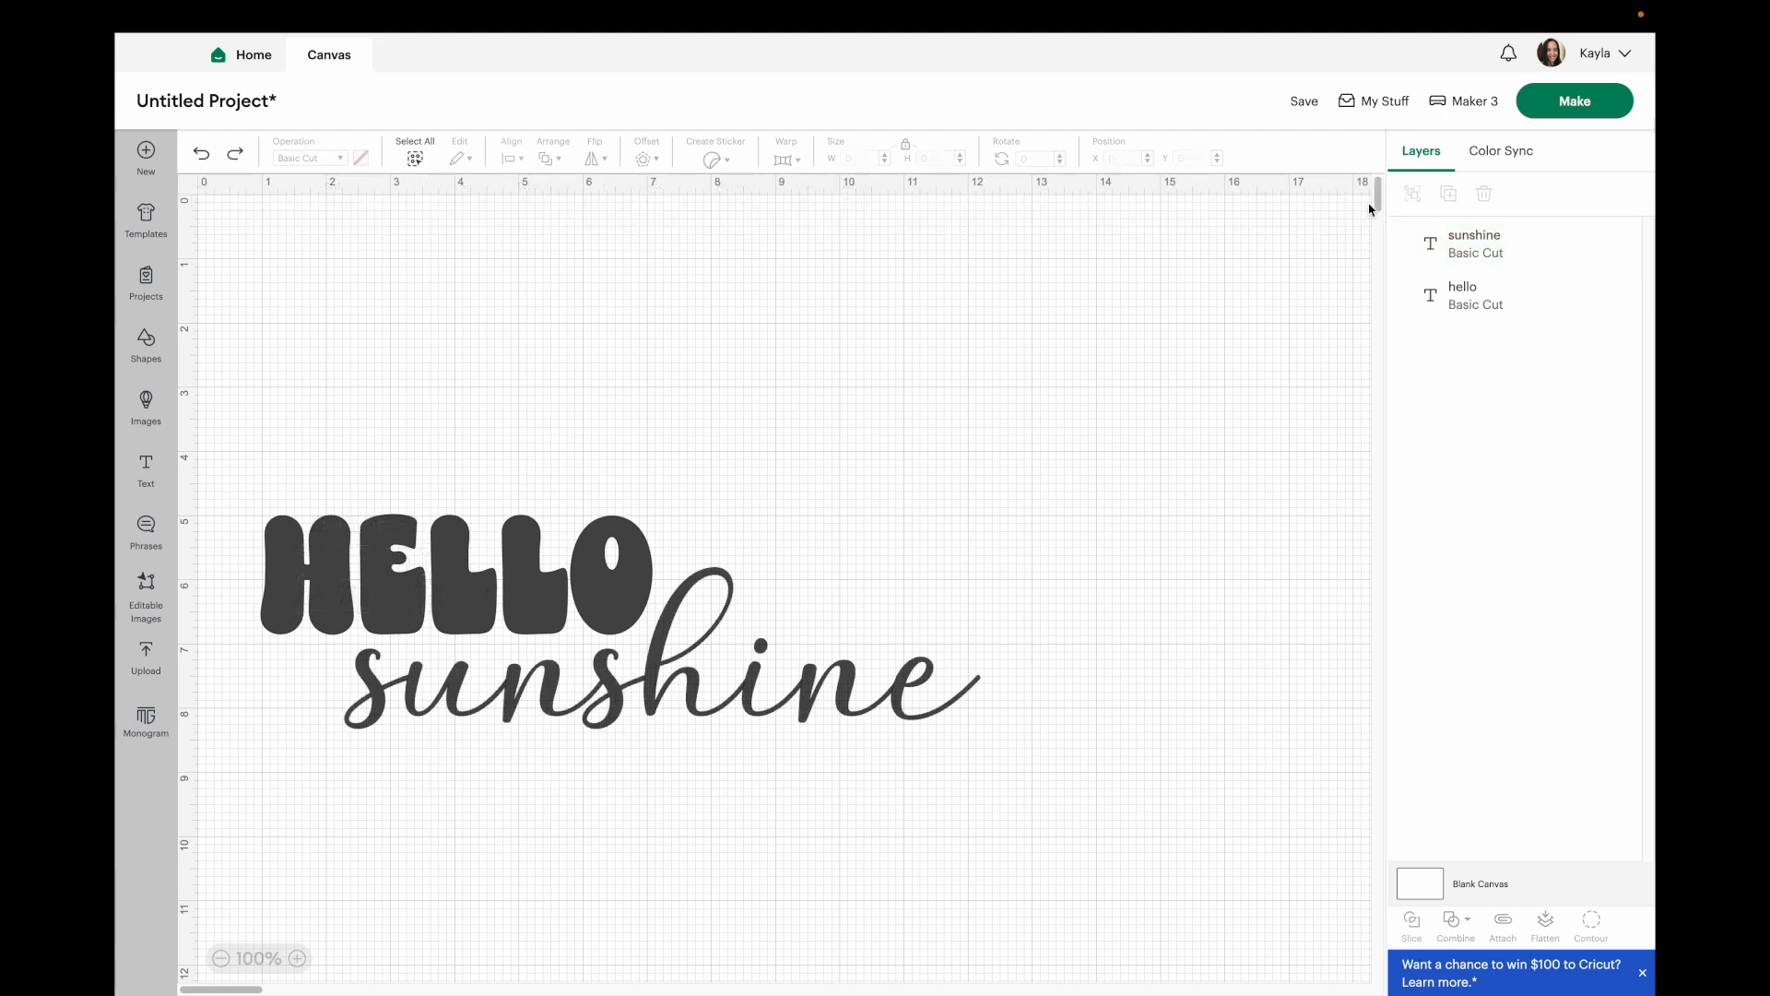
Unite the hello and sunshine text layers and expand the result to inspect its sublayers.
left_click(1456, 242)
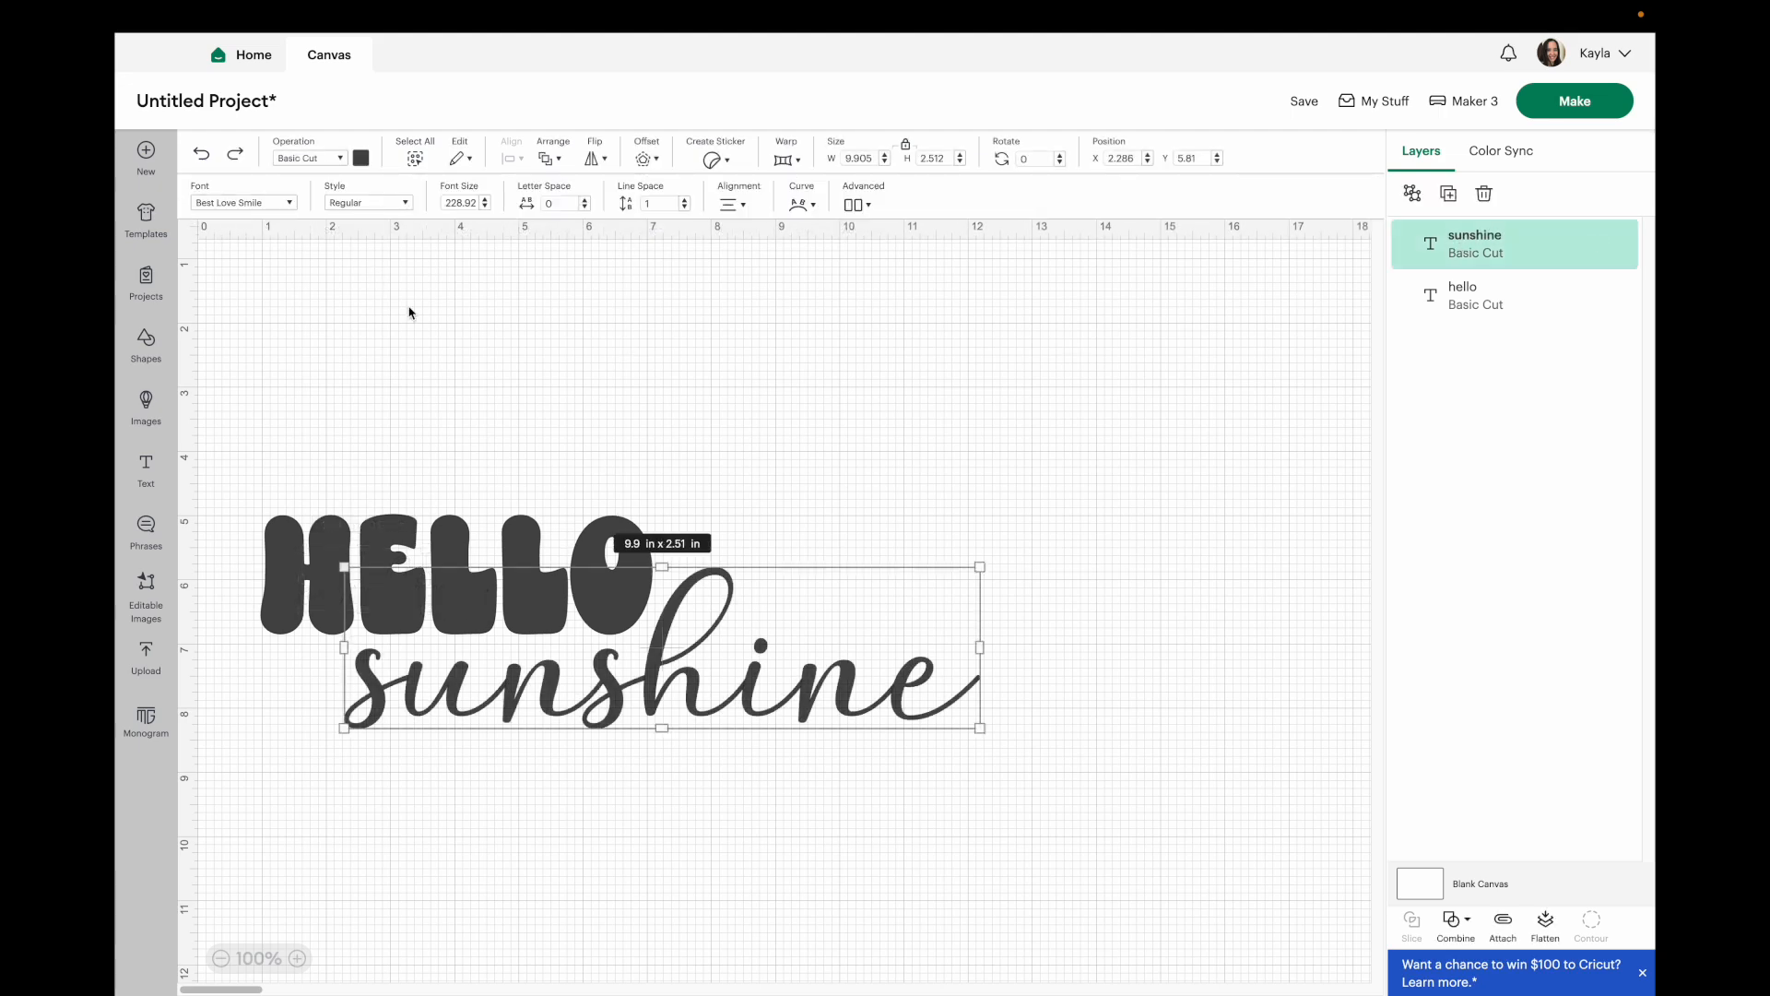
left_click_drag(451, 357, 1057, 829)
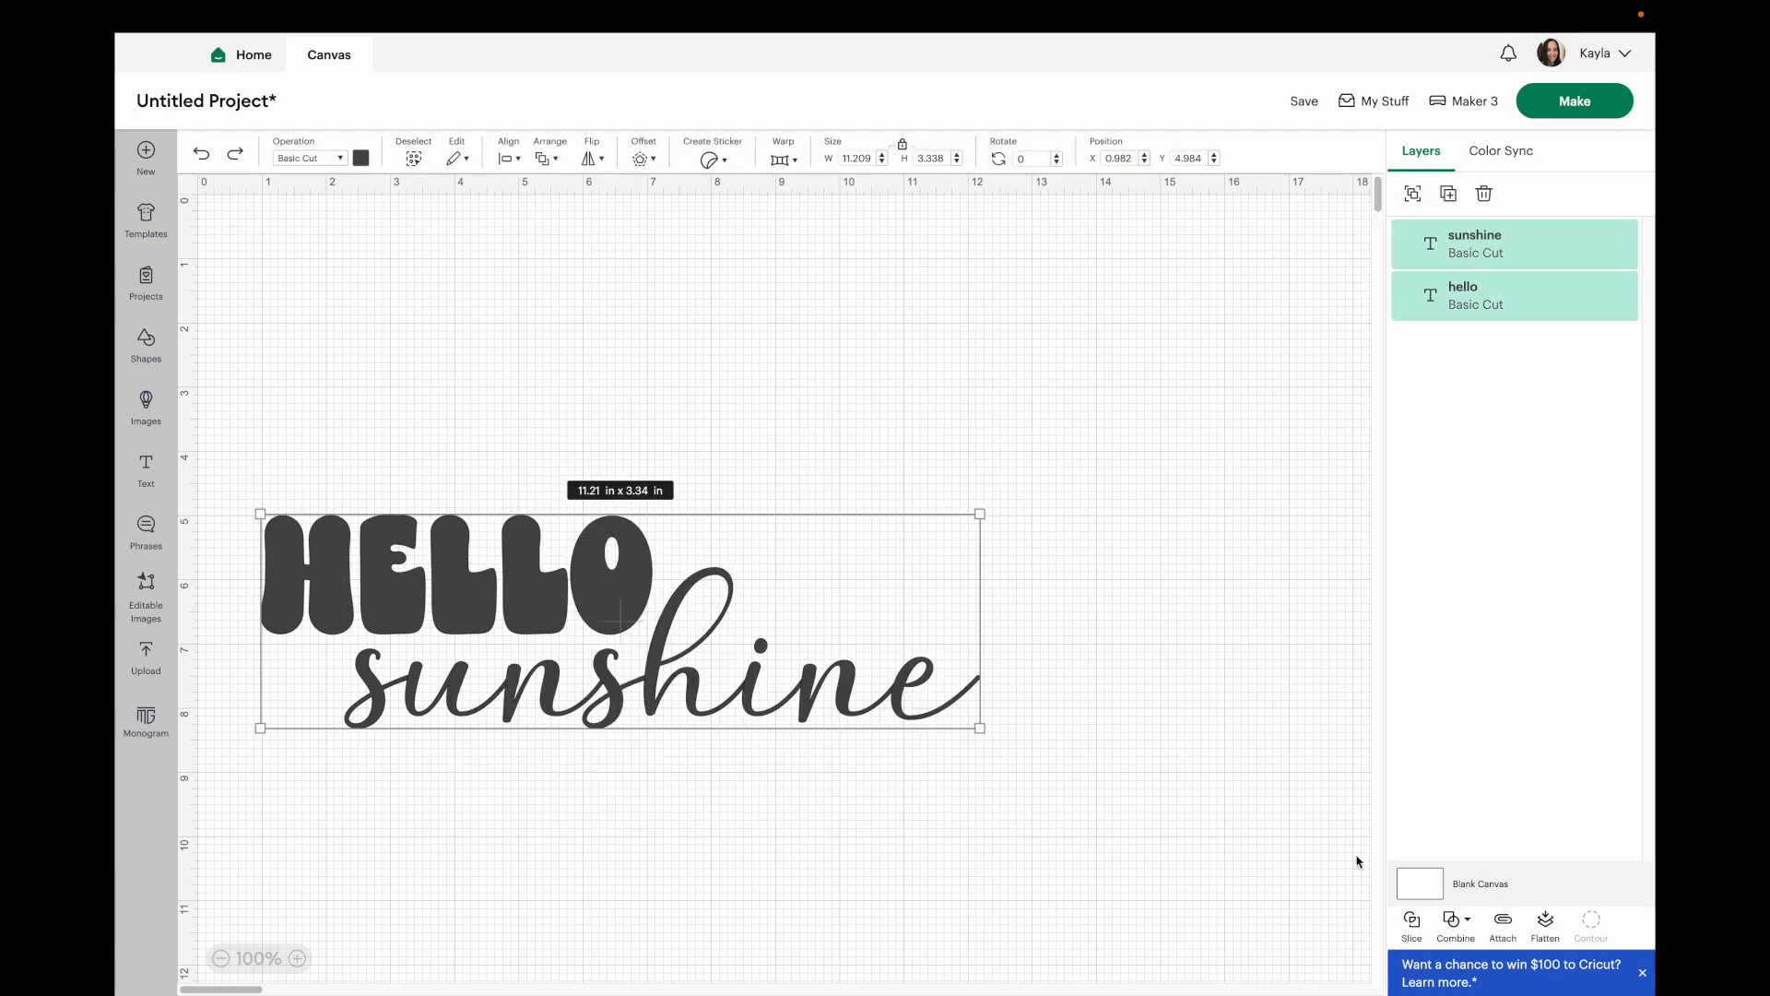
left_click(1452, 919)
left_click(1486, 789)
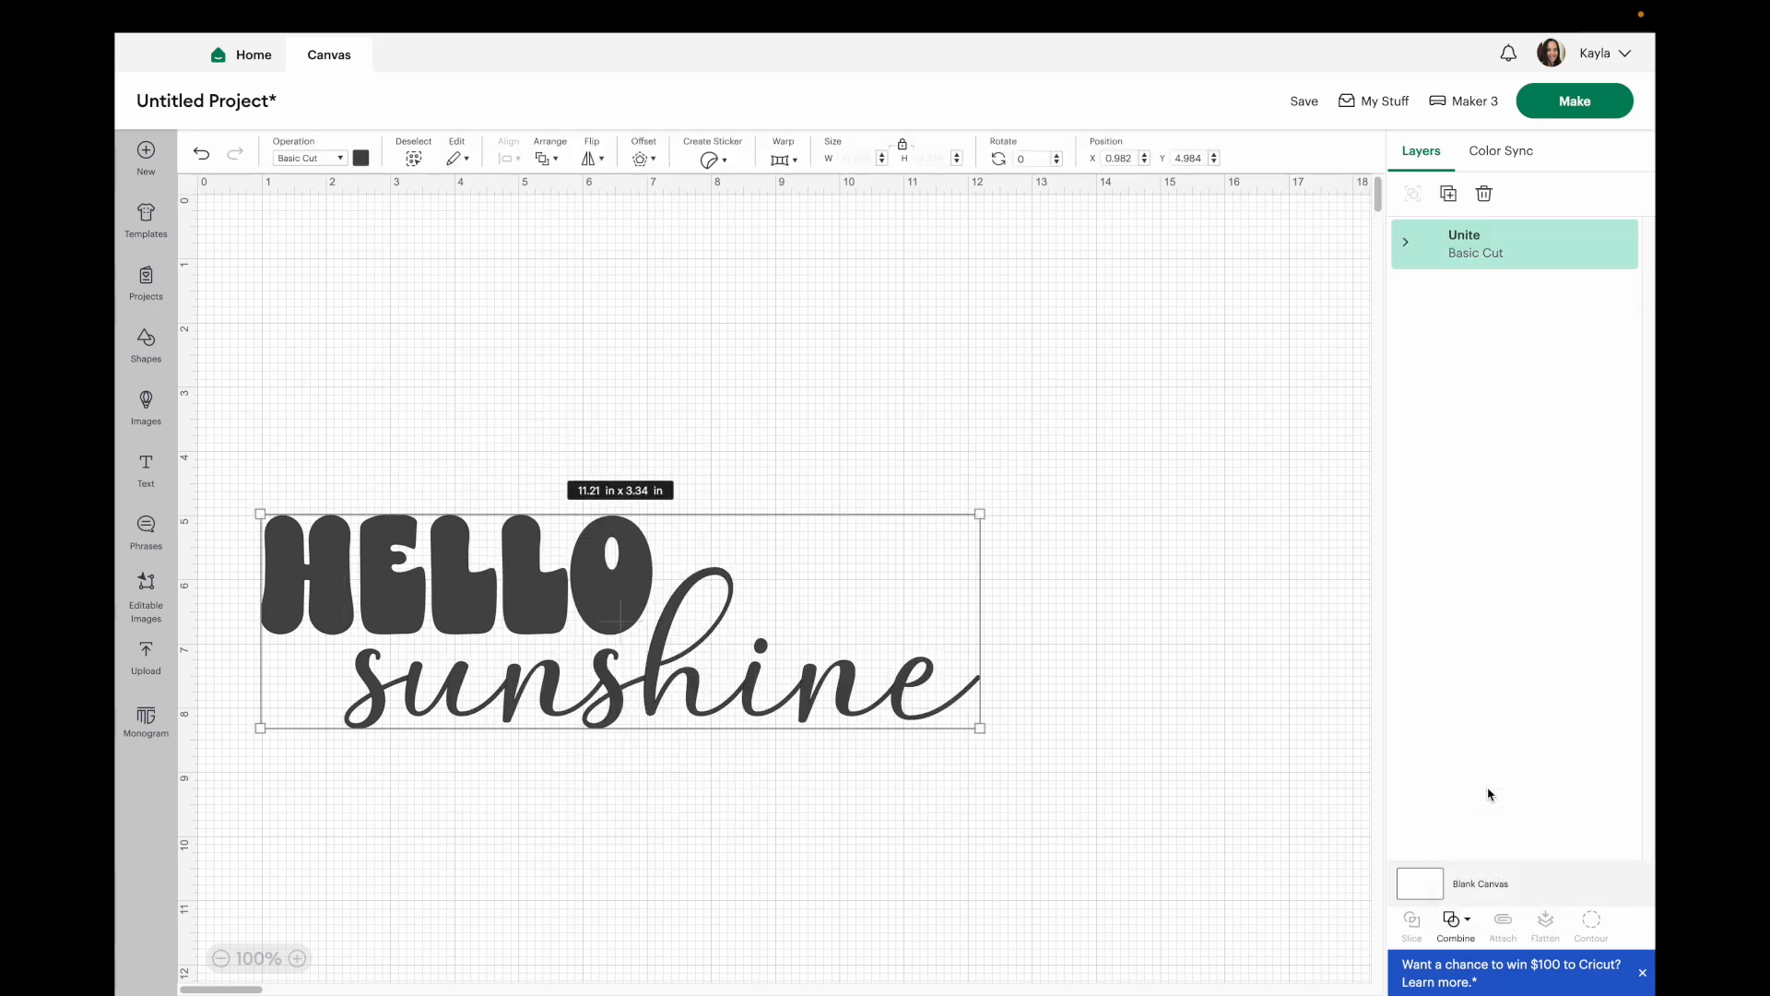
left_click(1406, 245)
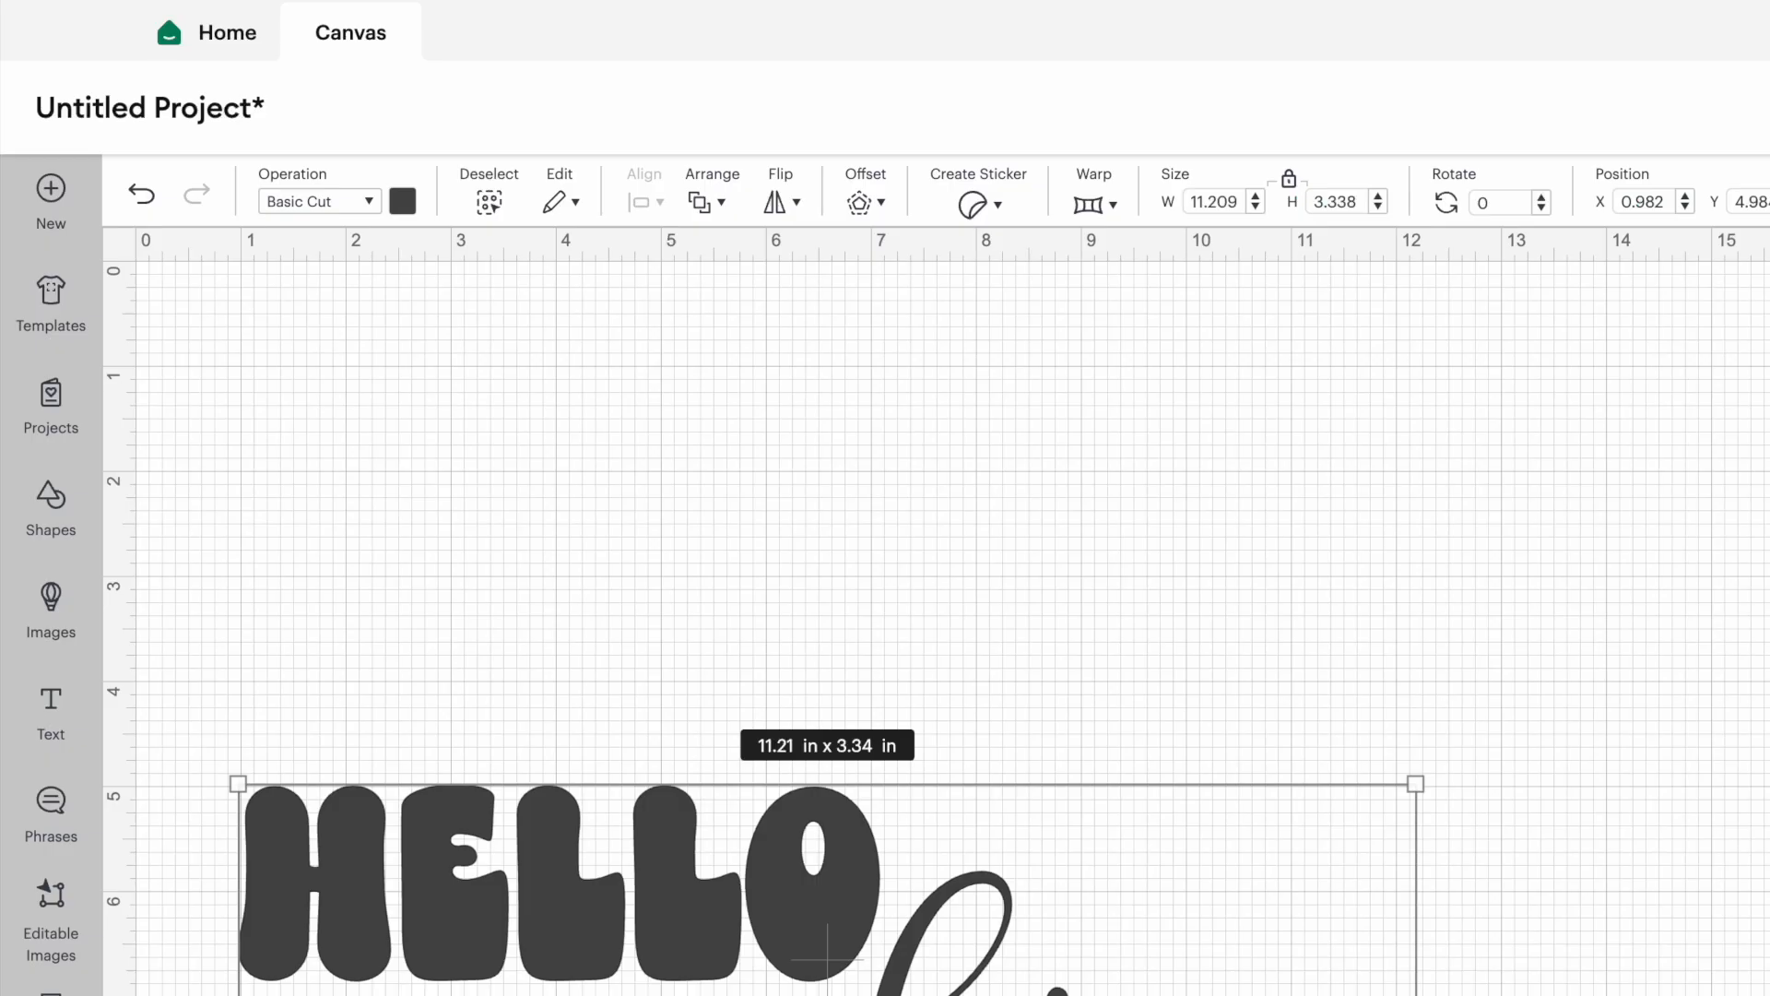
left_click(1501, 294)
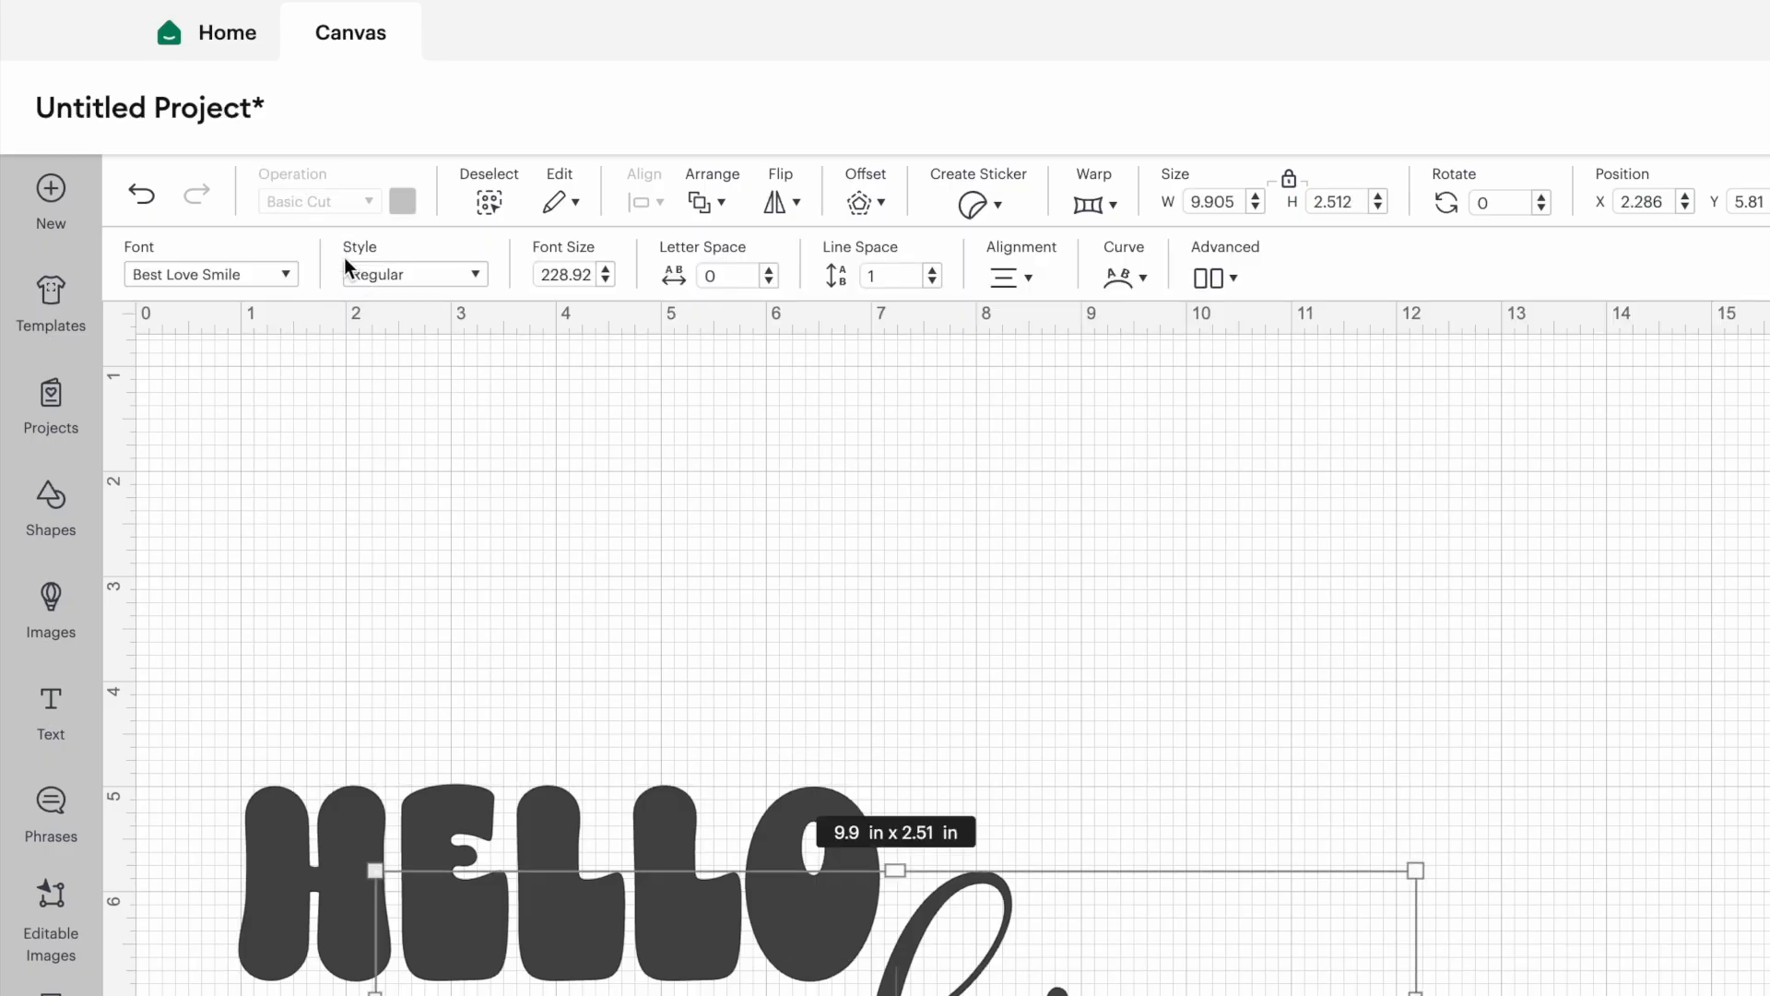
Reselect both words and uncombine them back into separate text layers.
left_click(609, 602)
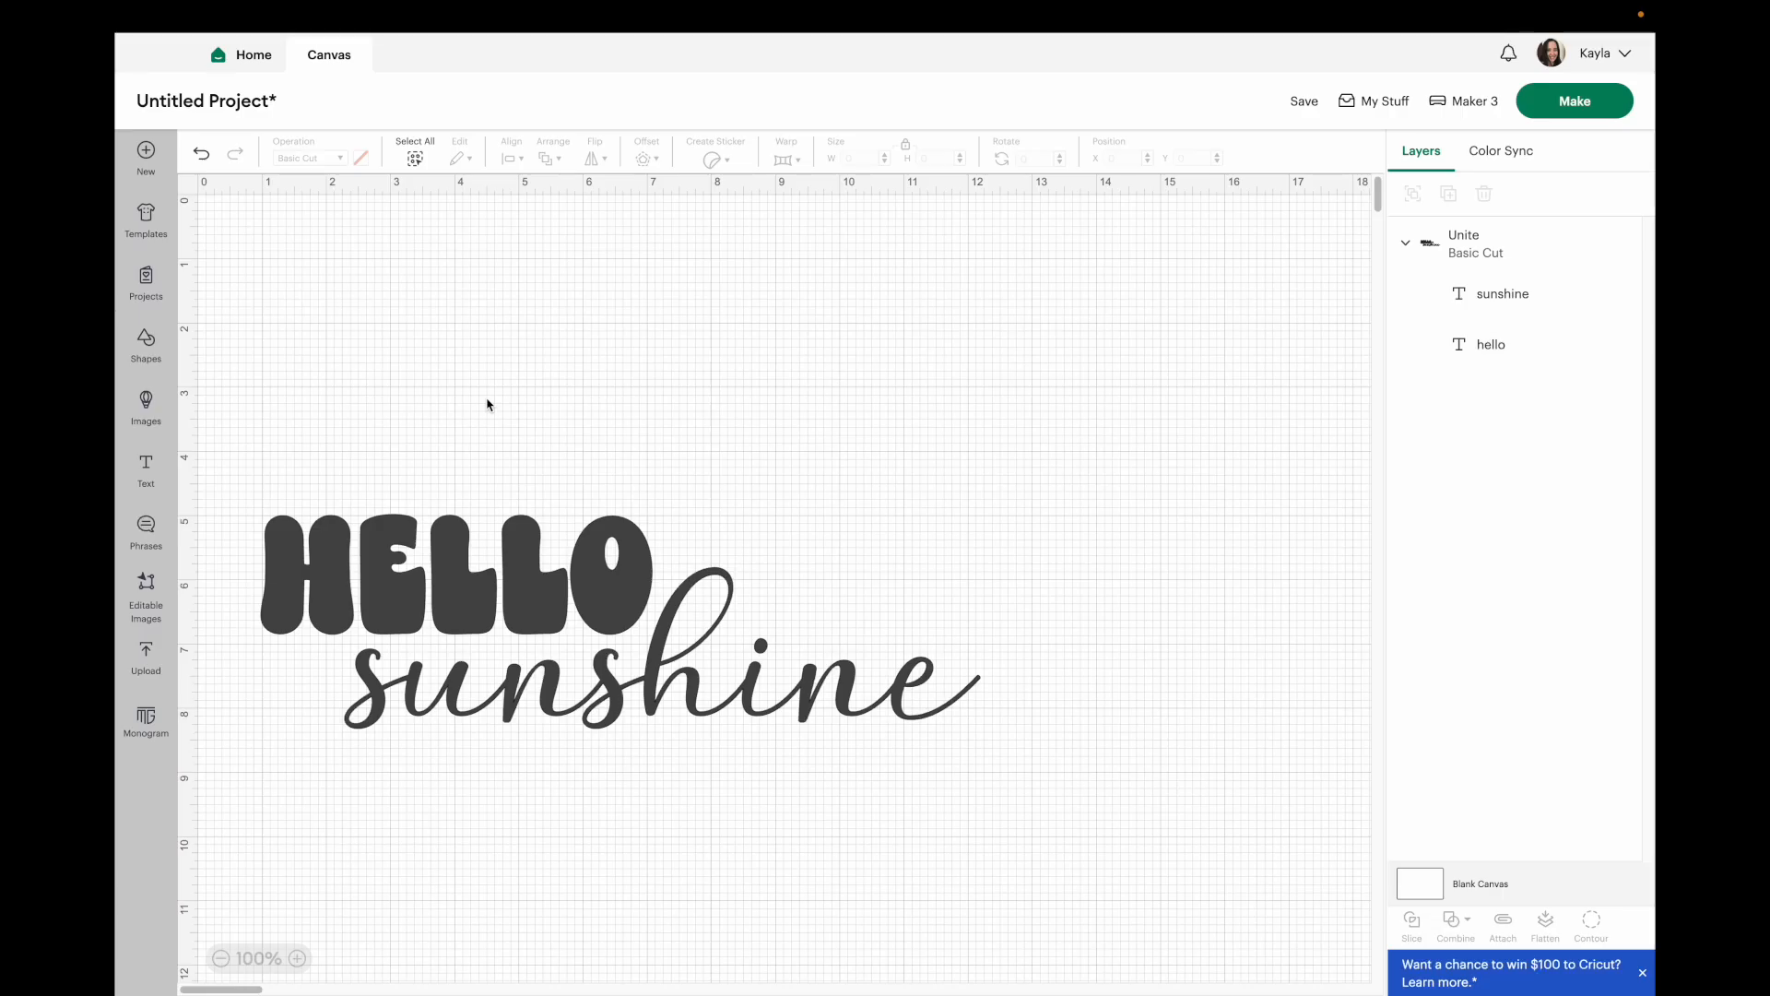
left_click_drag(488, 404, 1007, 864)
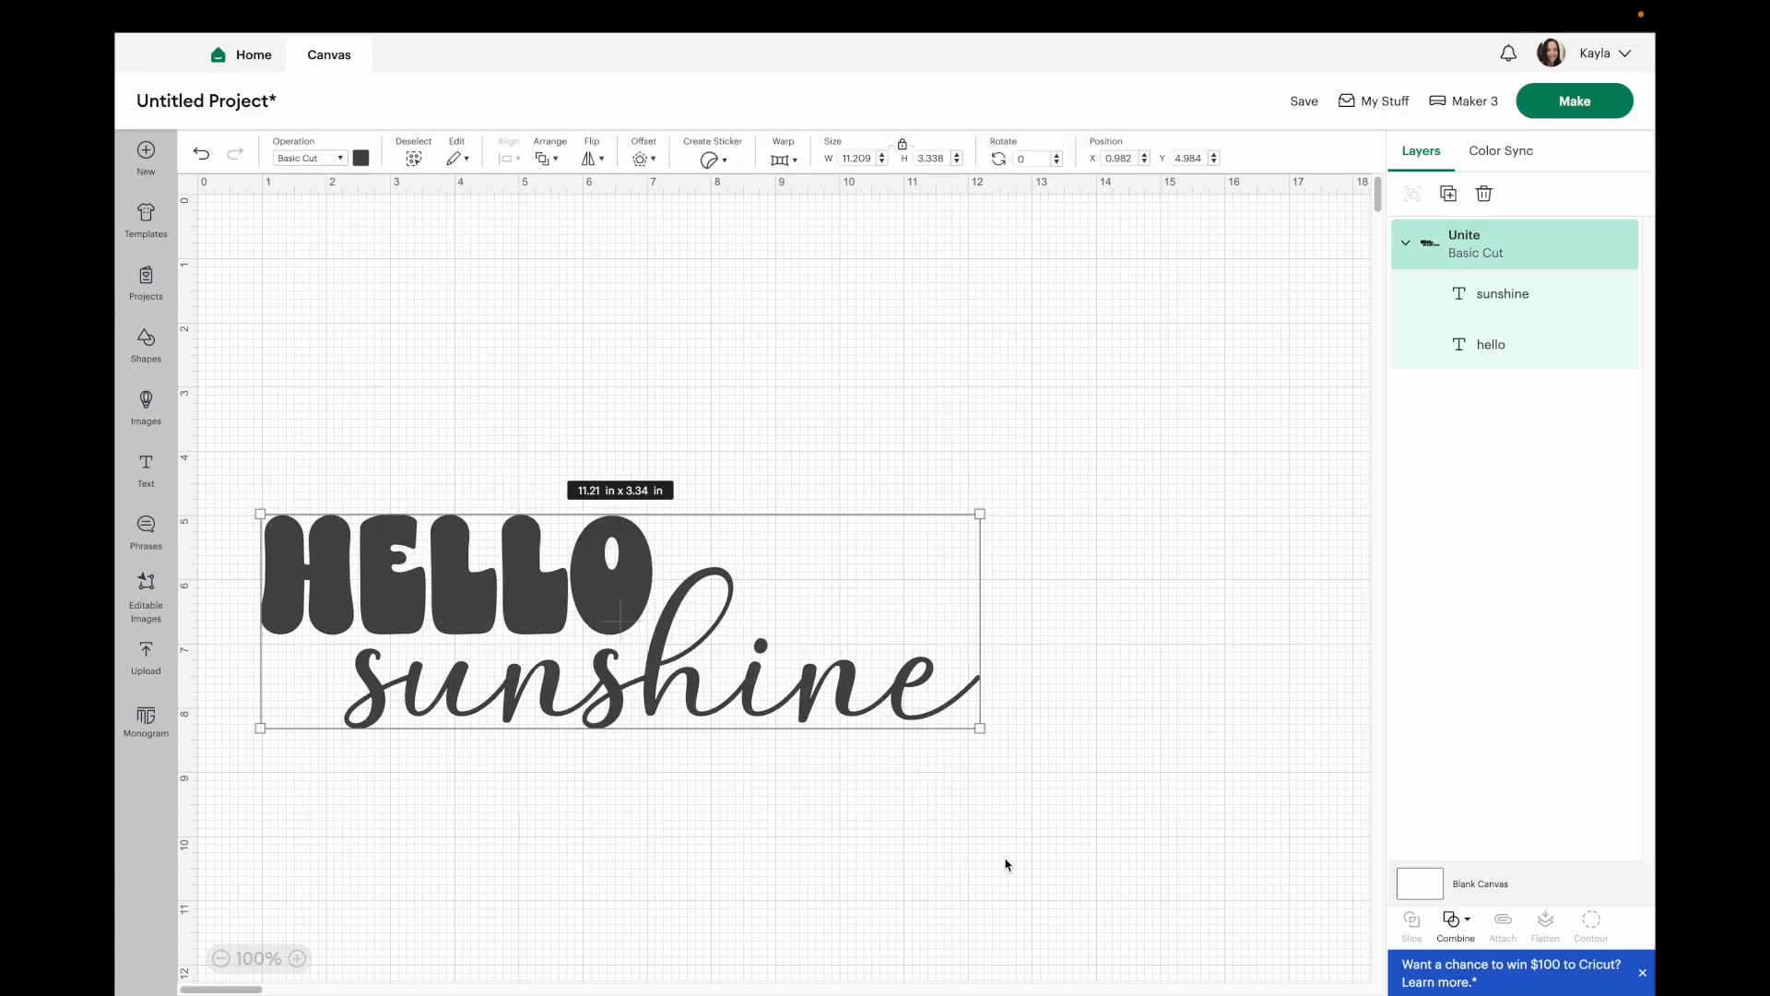
left_click(1458, 920)
left_click(1513, 861)
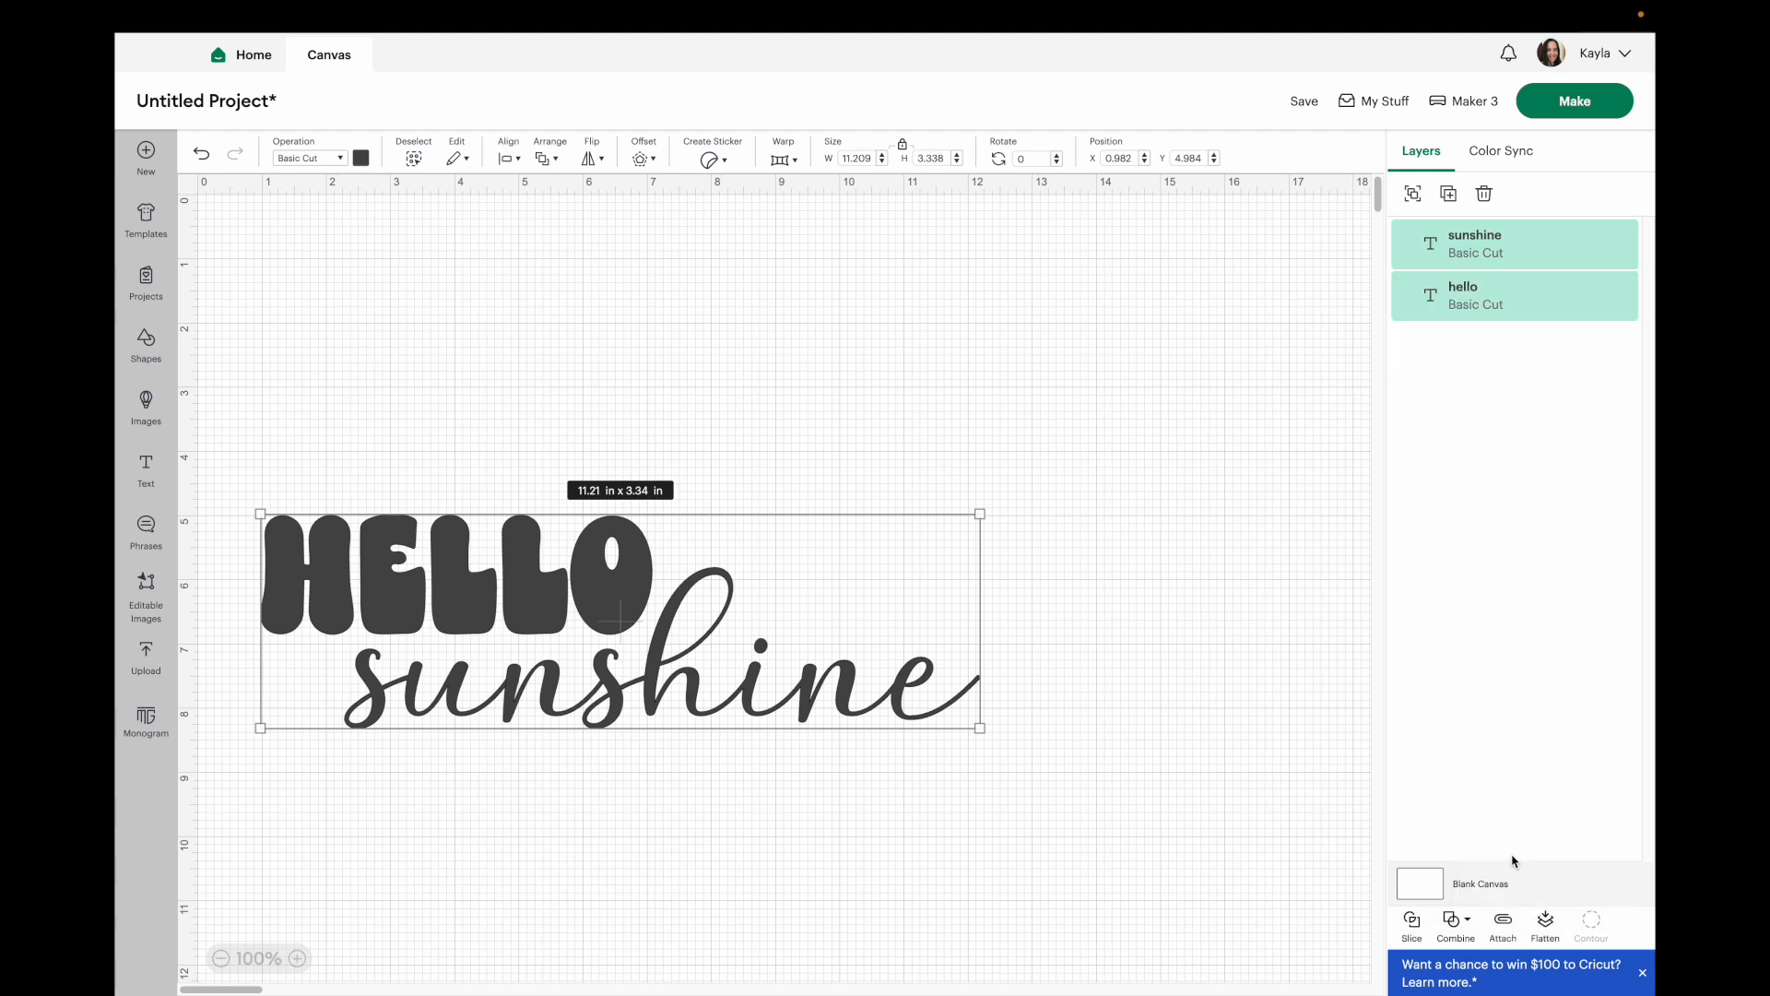
Flatten the hello and sunshine layers and expand the flattened layer.
left_click(1546, 918)
left_click(1406, 247)
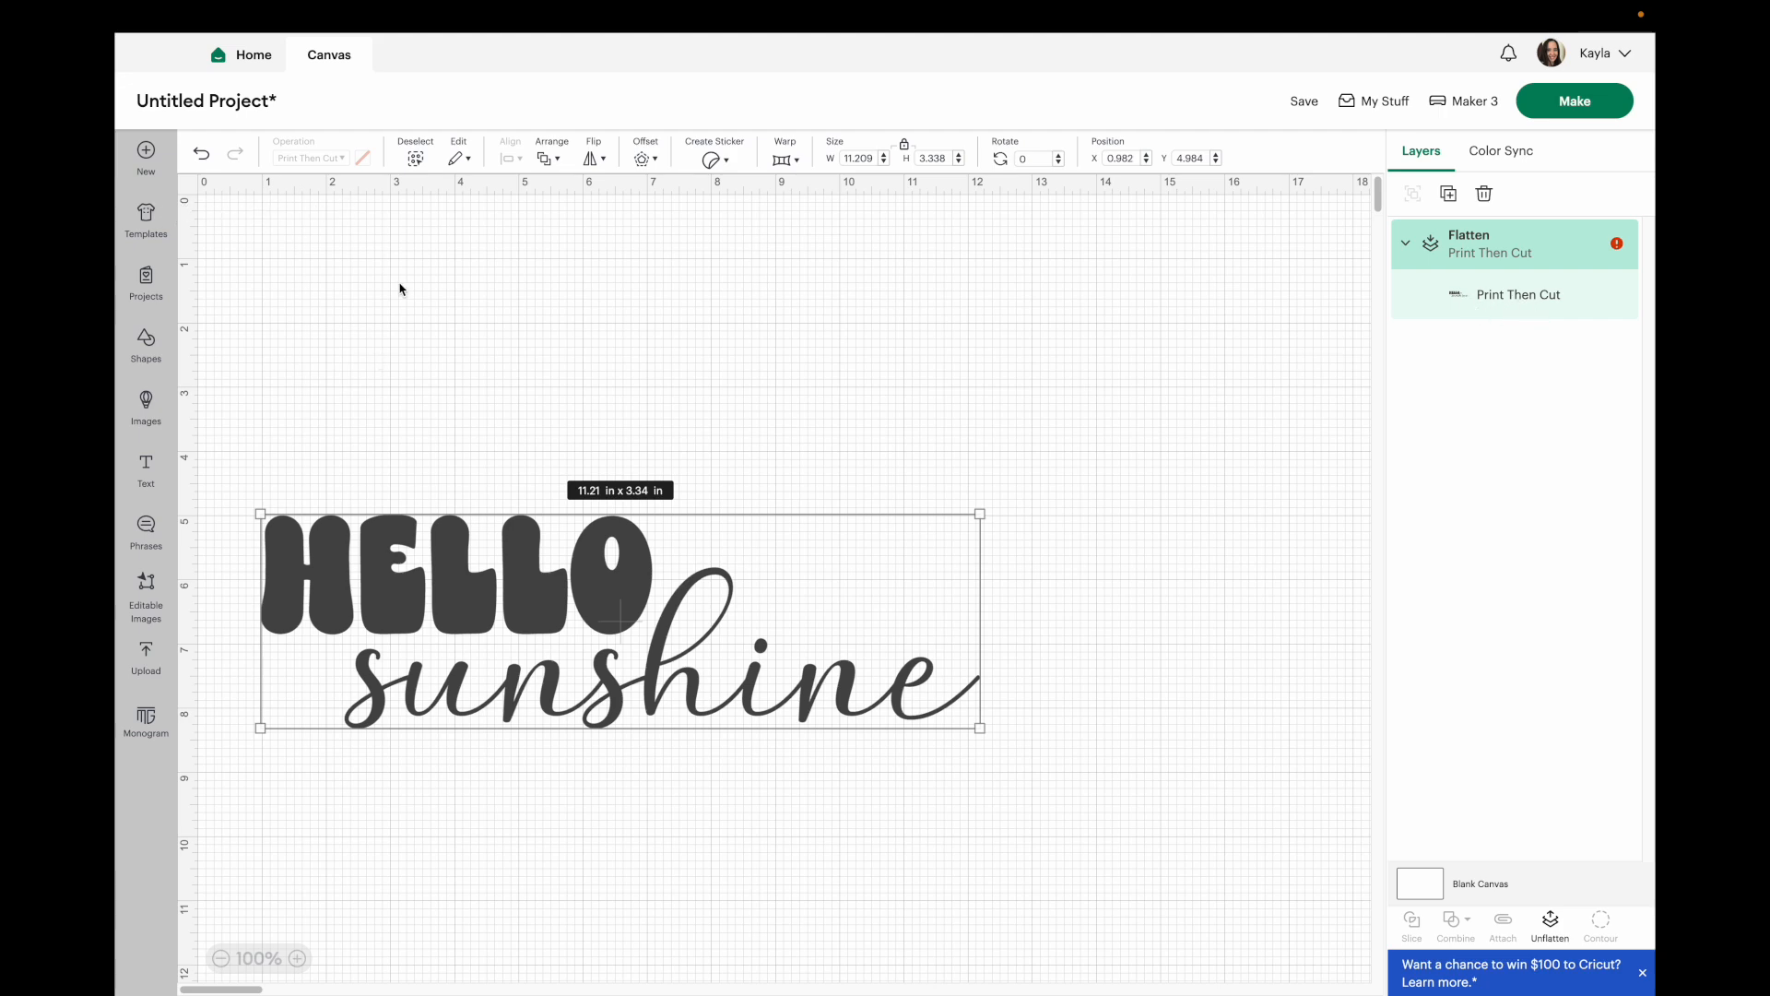
left_click(450, 341)
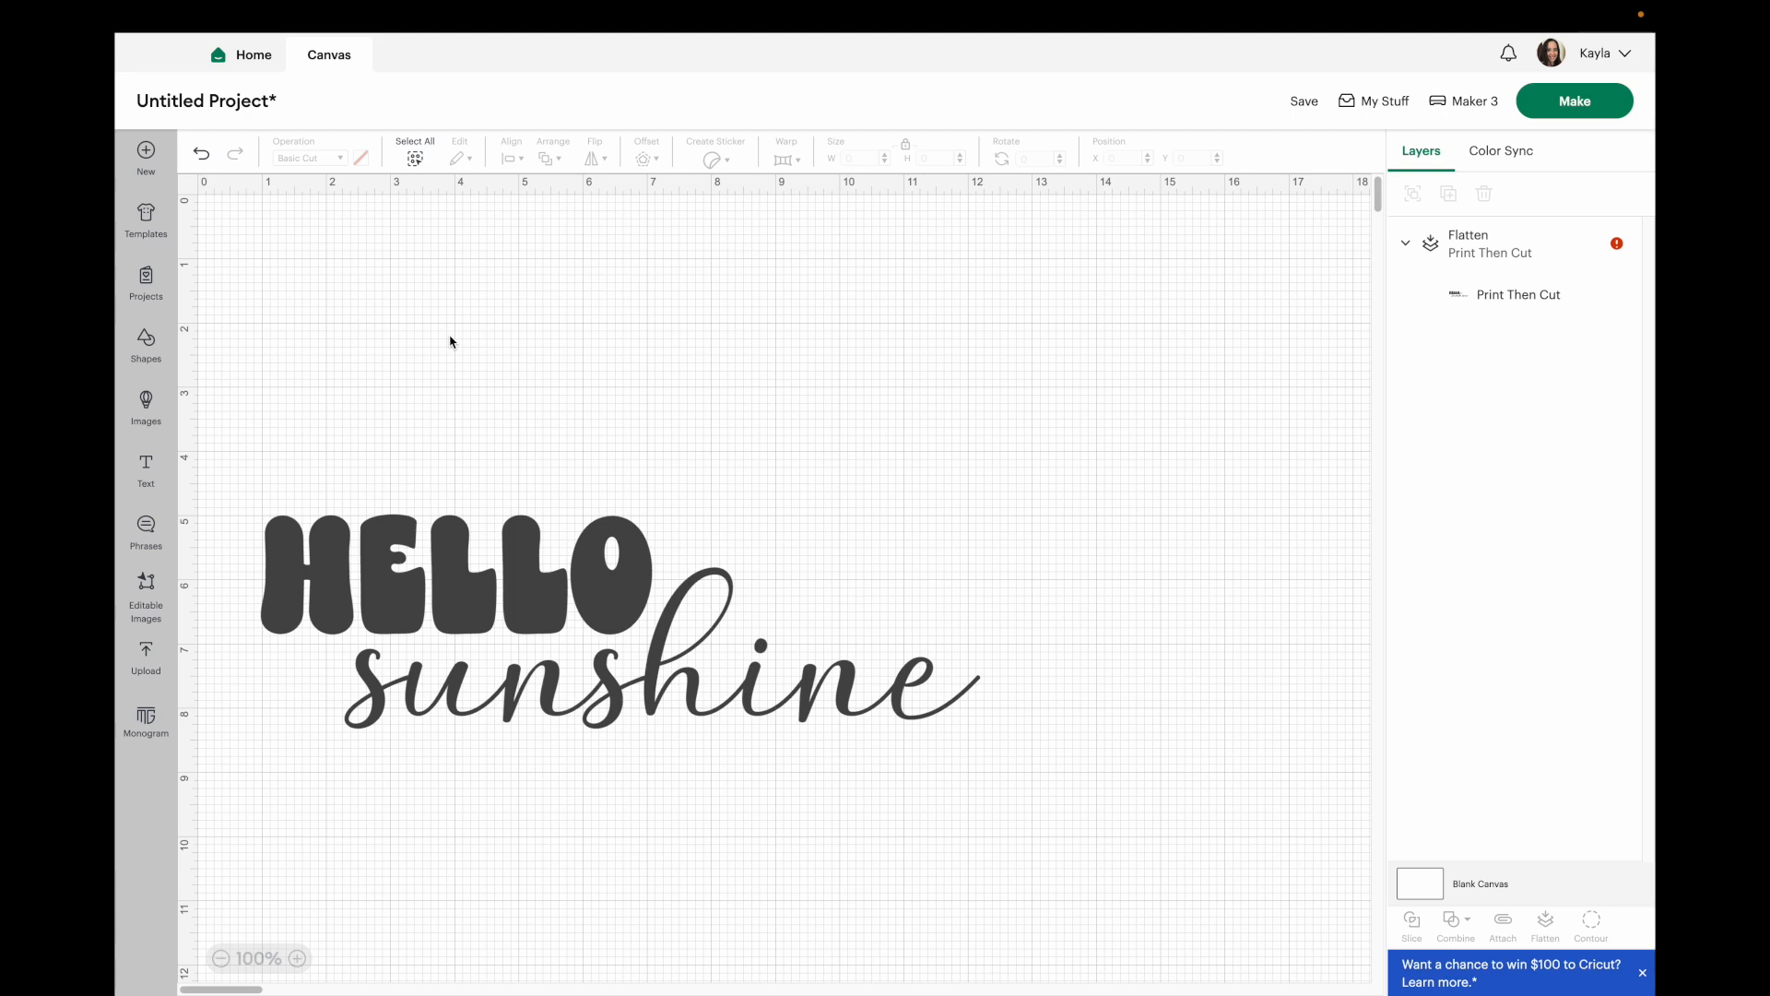
left_click(502, 517)
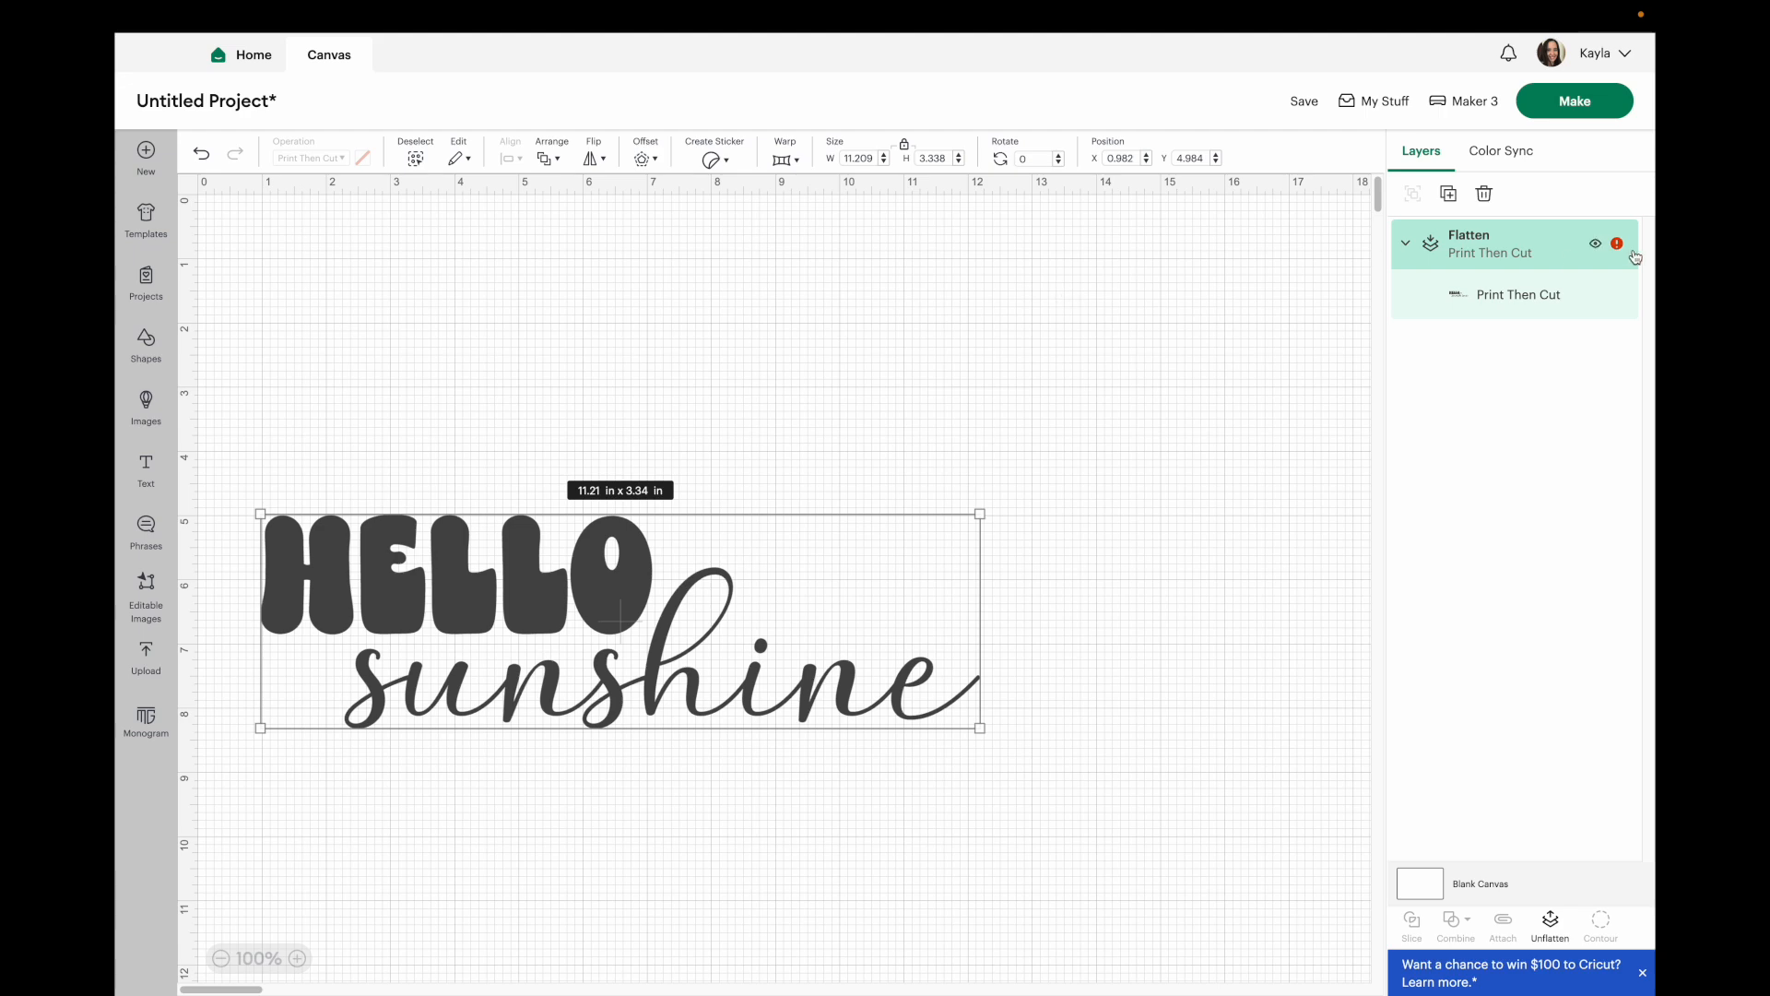
Check the flattened layer's image info for its fonts, then unflatten it.
right_click(1455, 250)
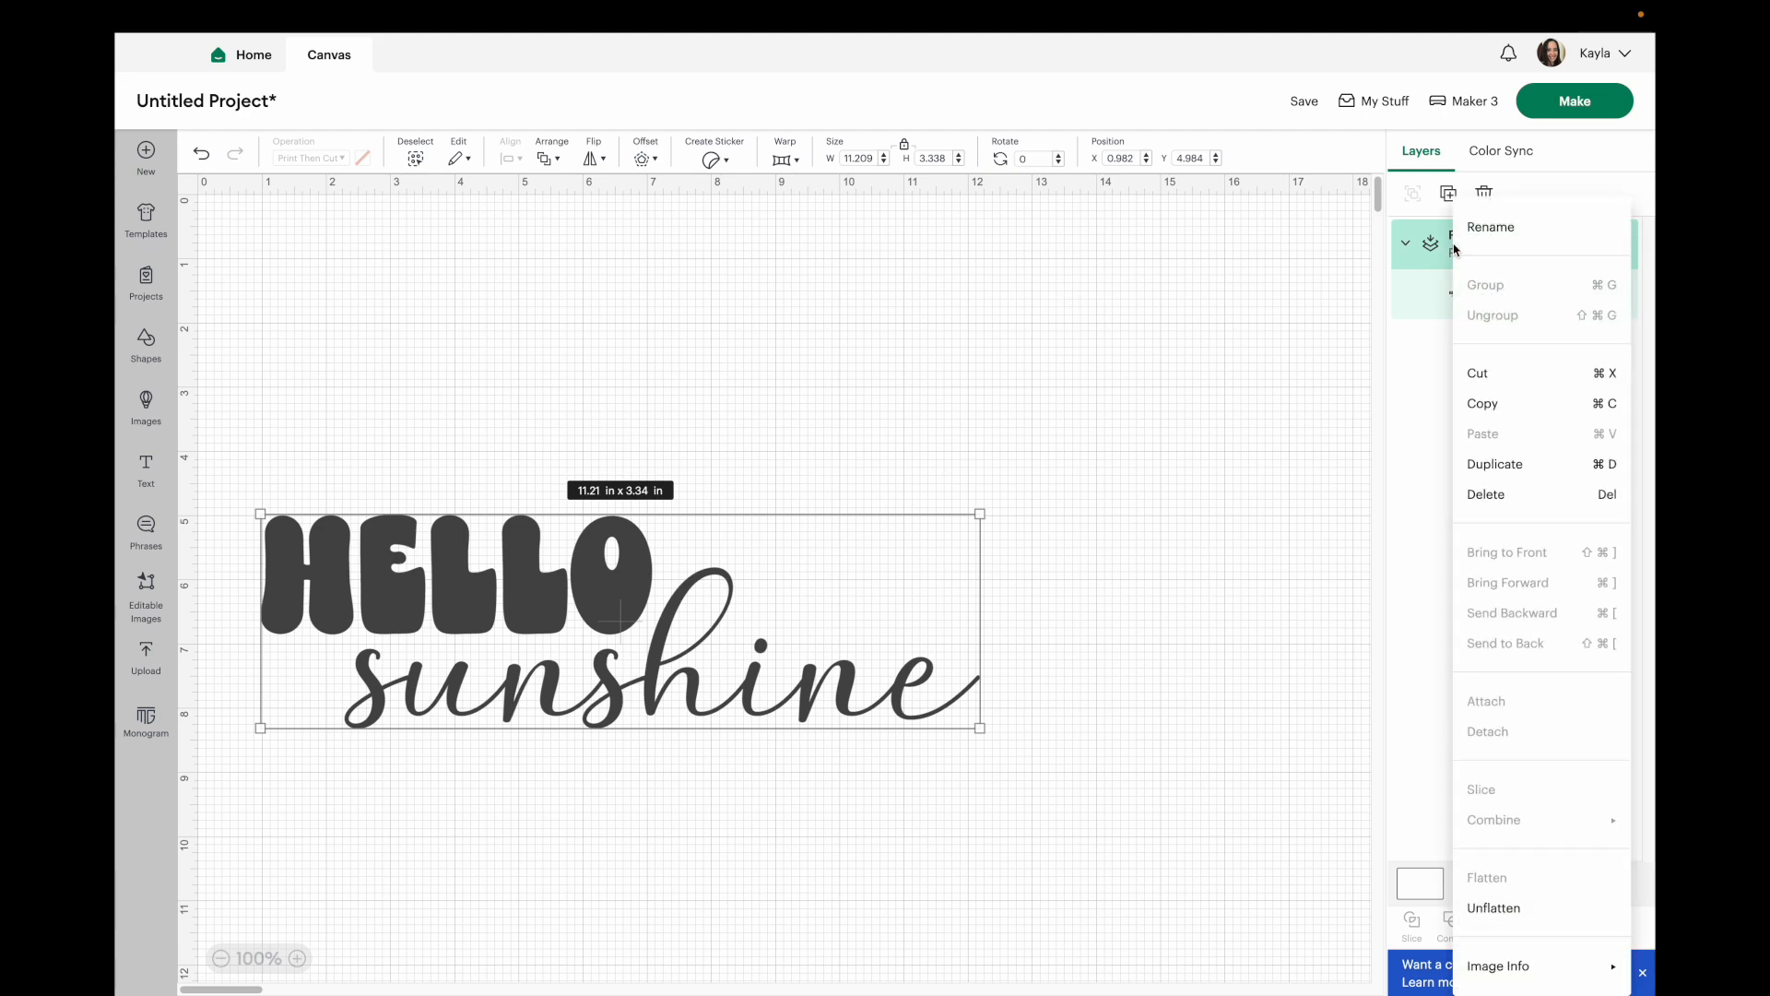
mouse_move(1508, 975)
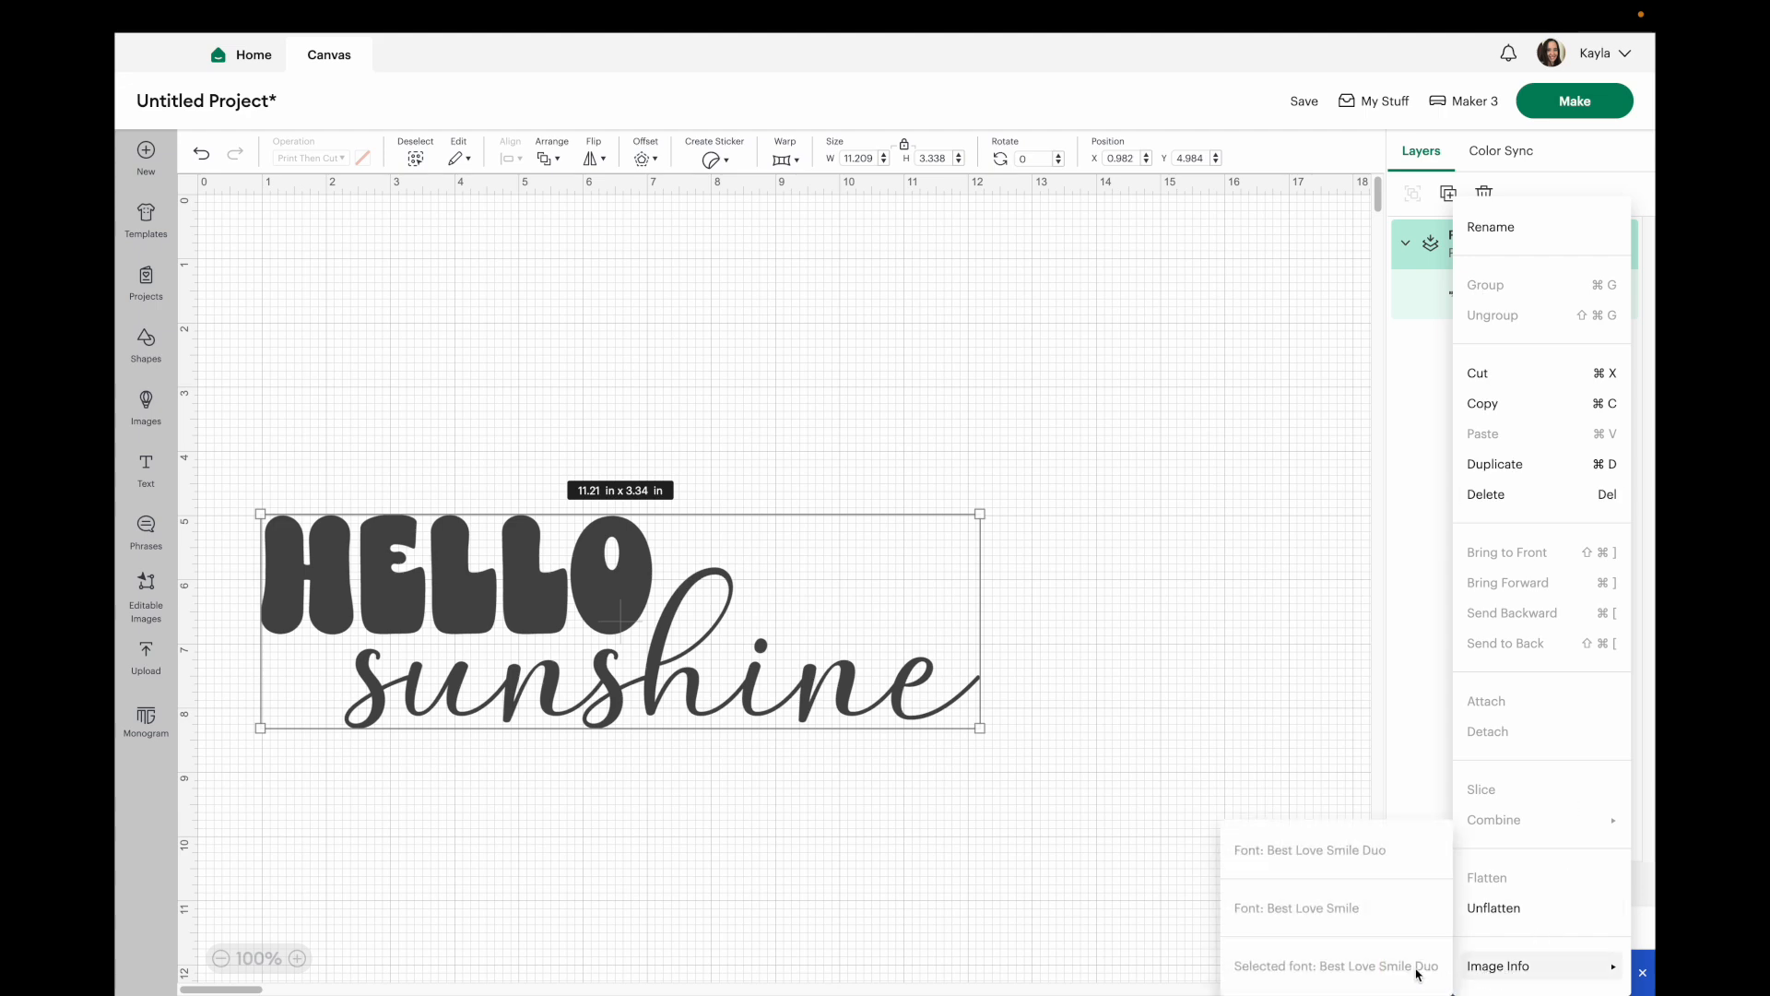
left_click(1177, 517)
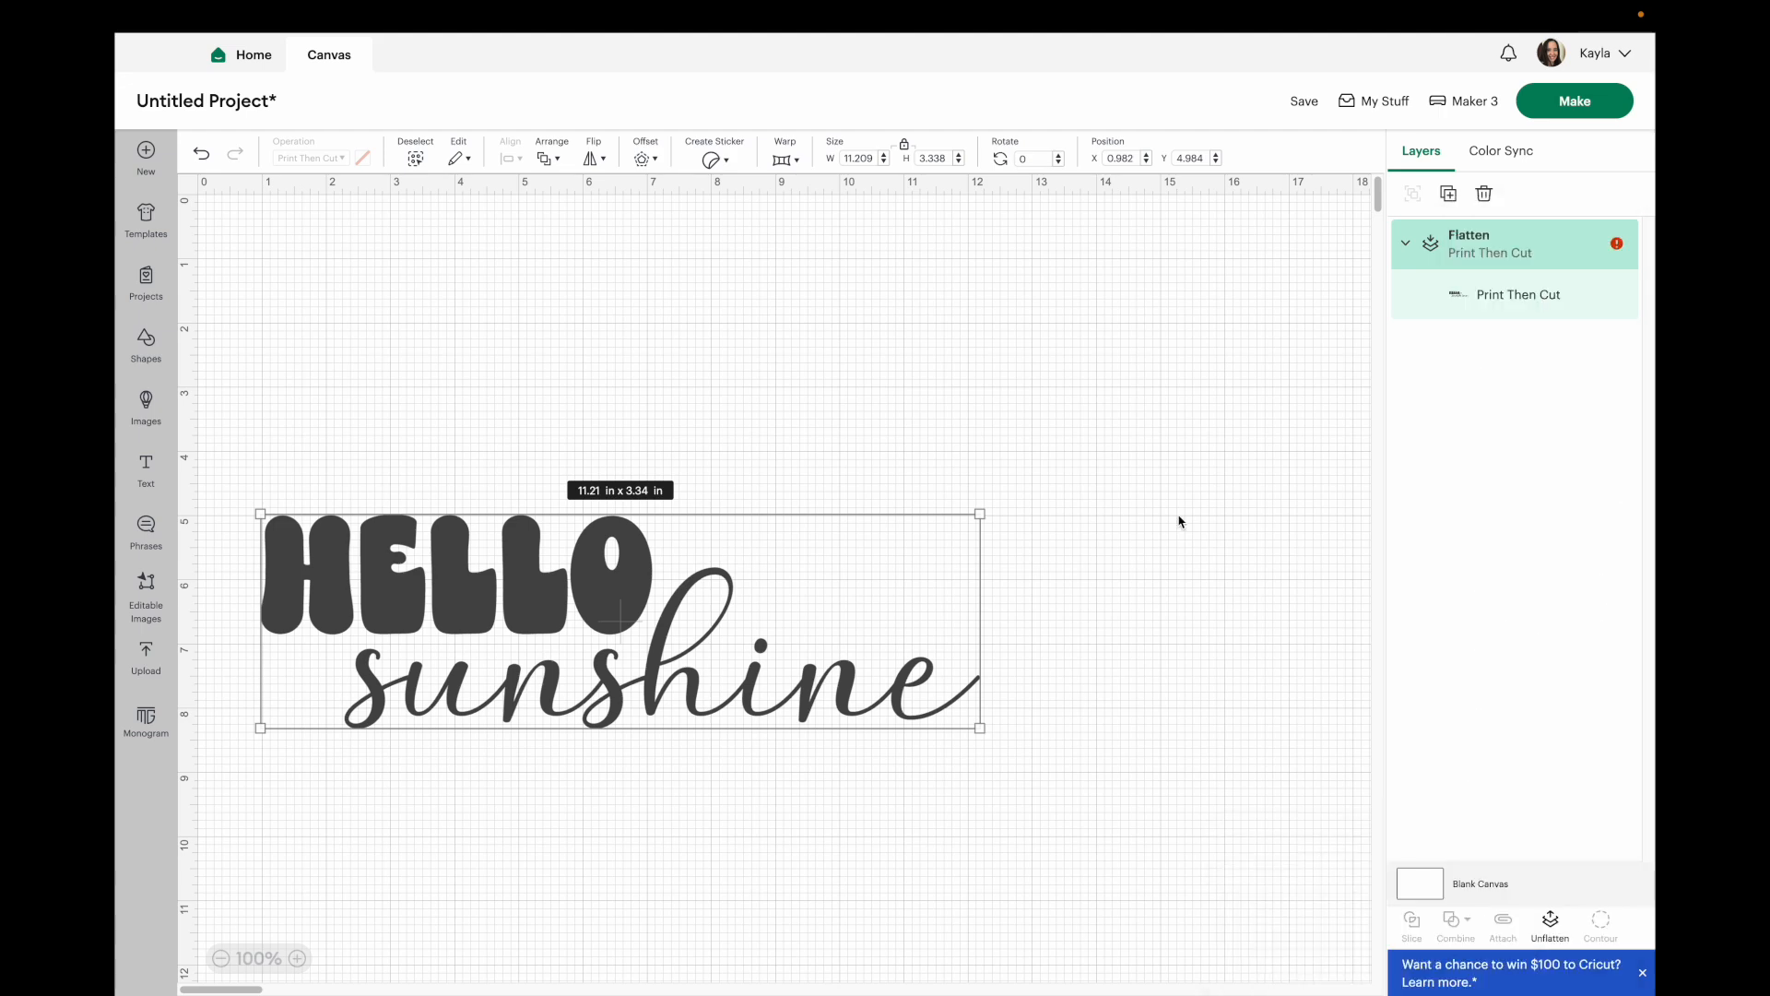
left_click(1560, 920)
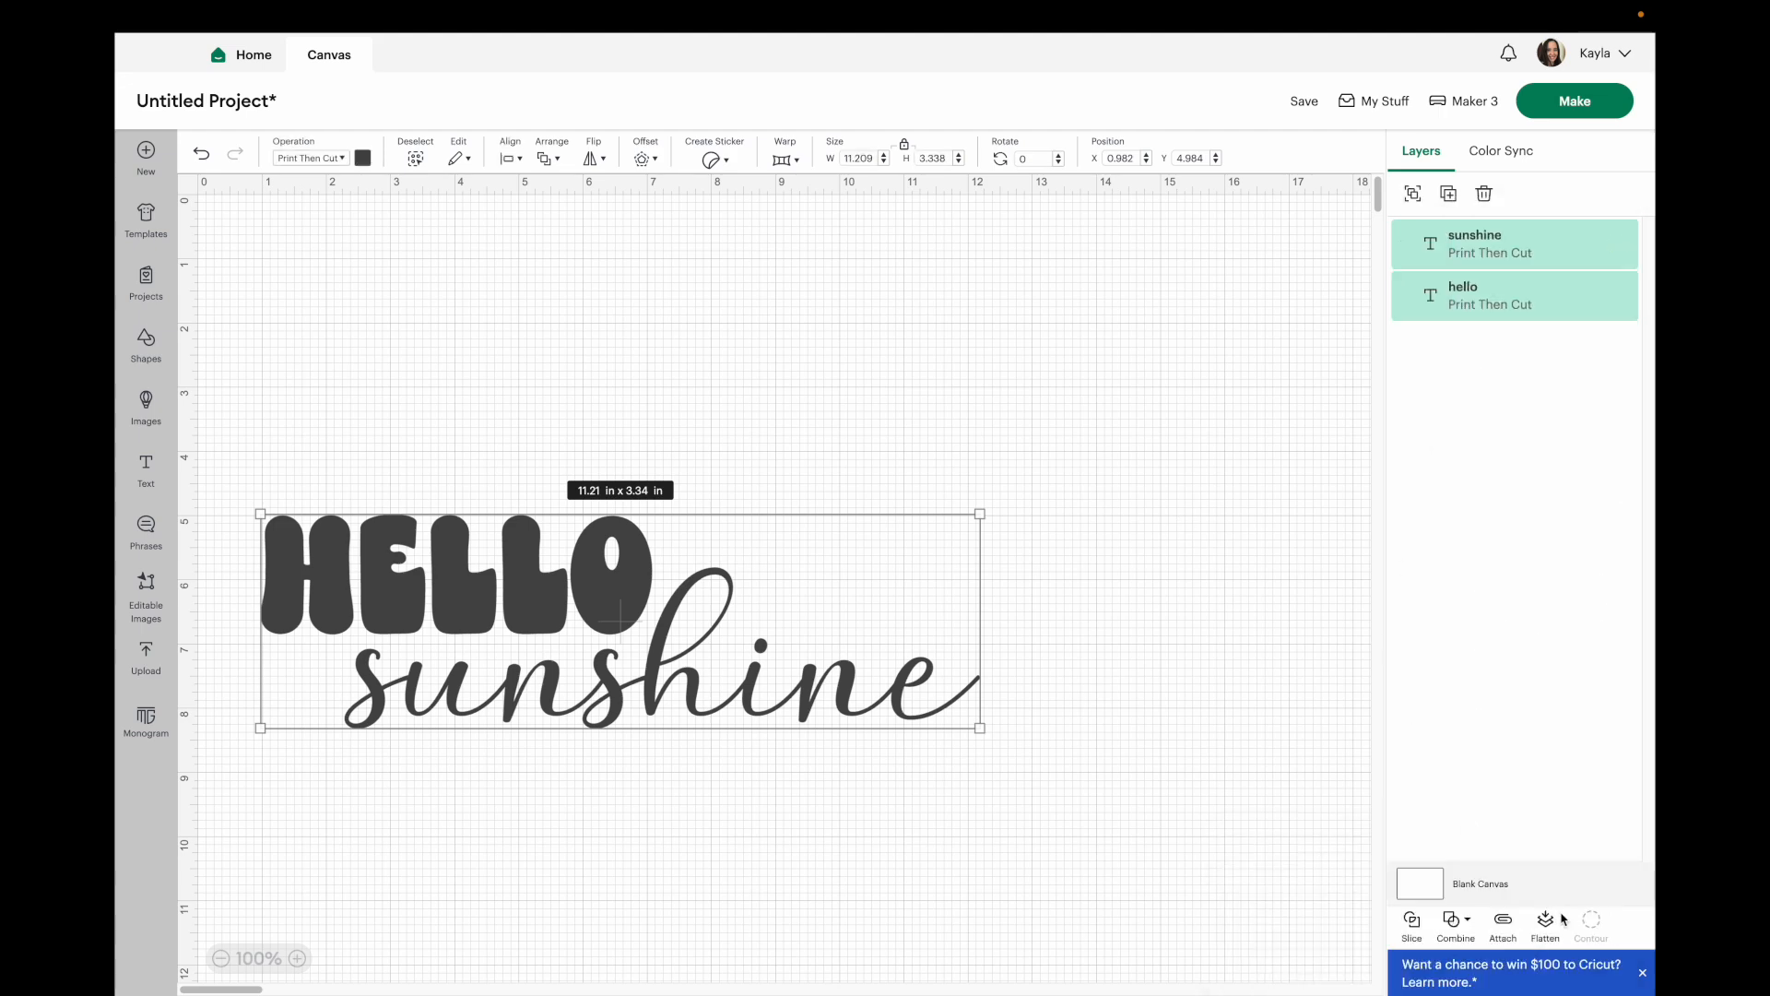
Weld the two words together and open the welded layer's image info.
left_click(1456, 921)
left_click(1489, 730)
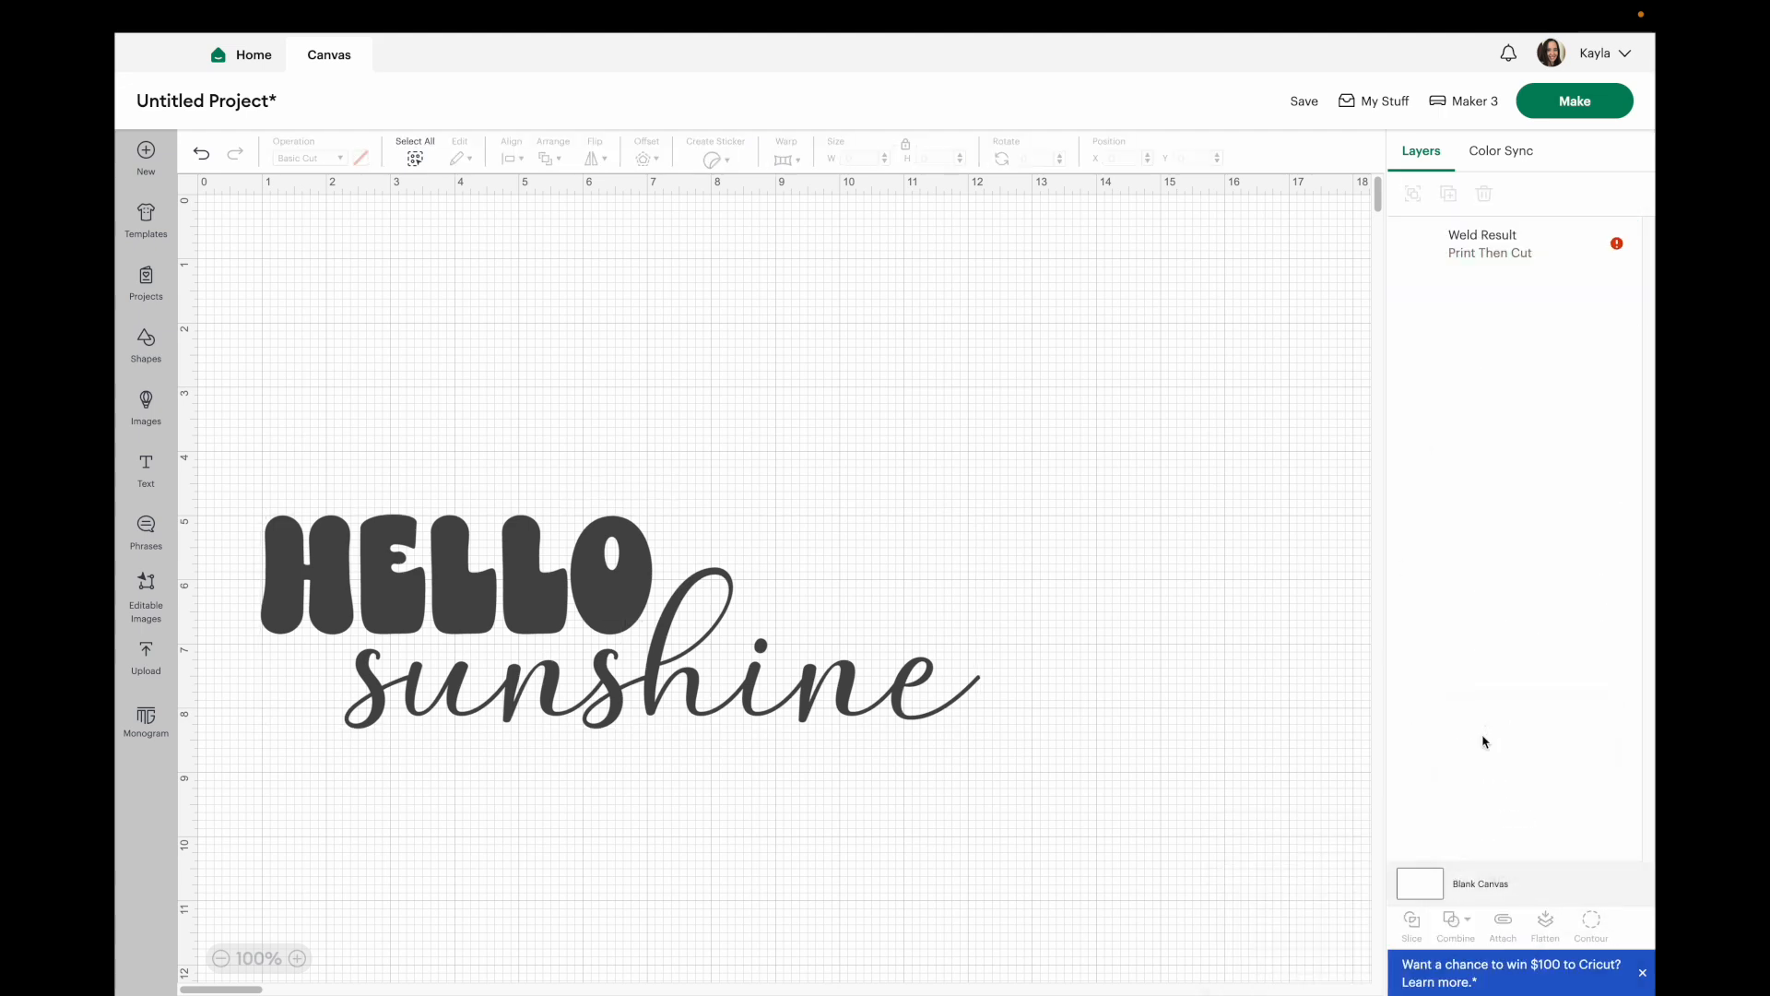
right_click(1457, 253)
mouse_move(1512, 970)
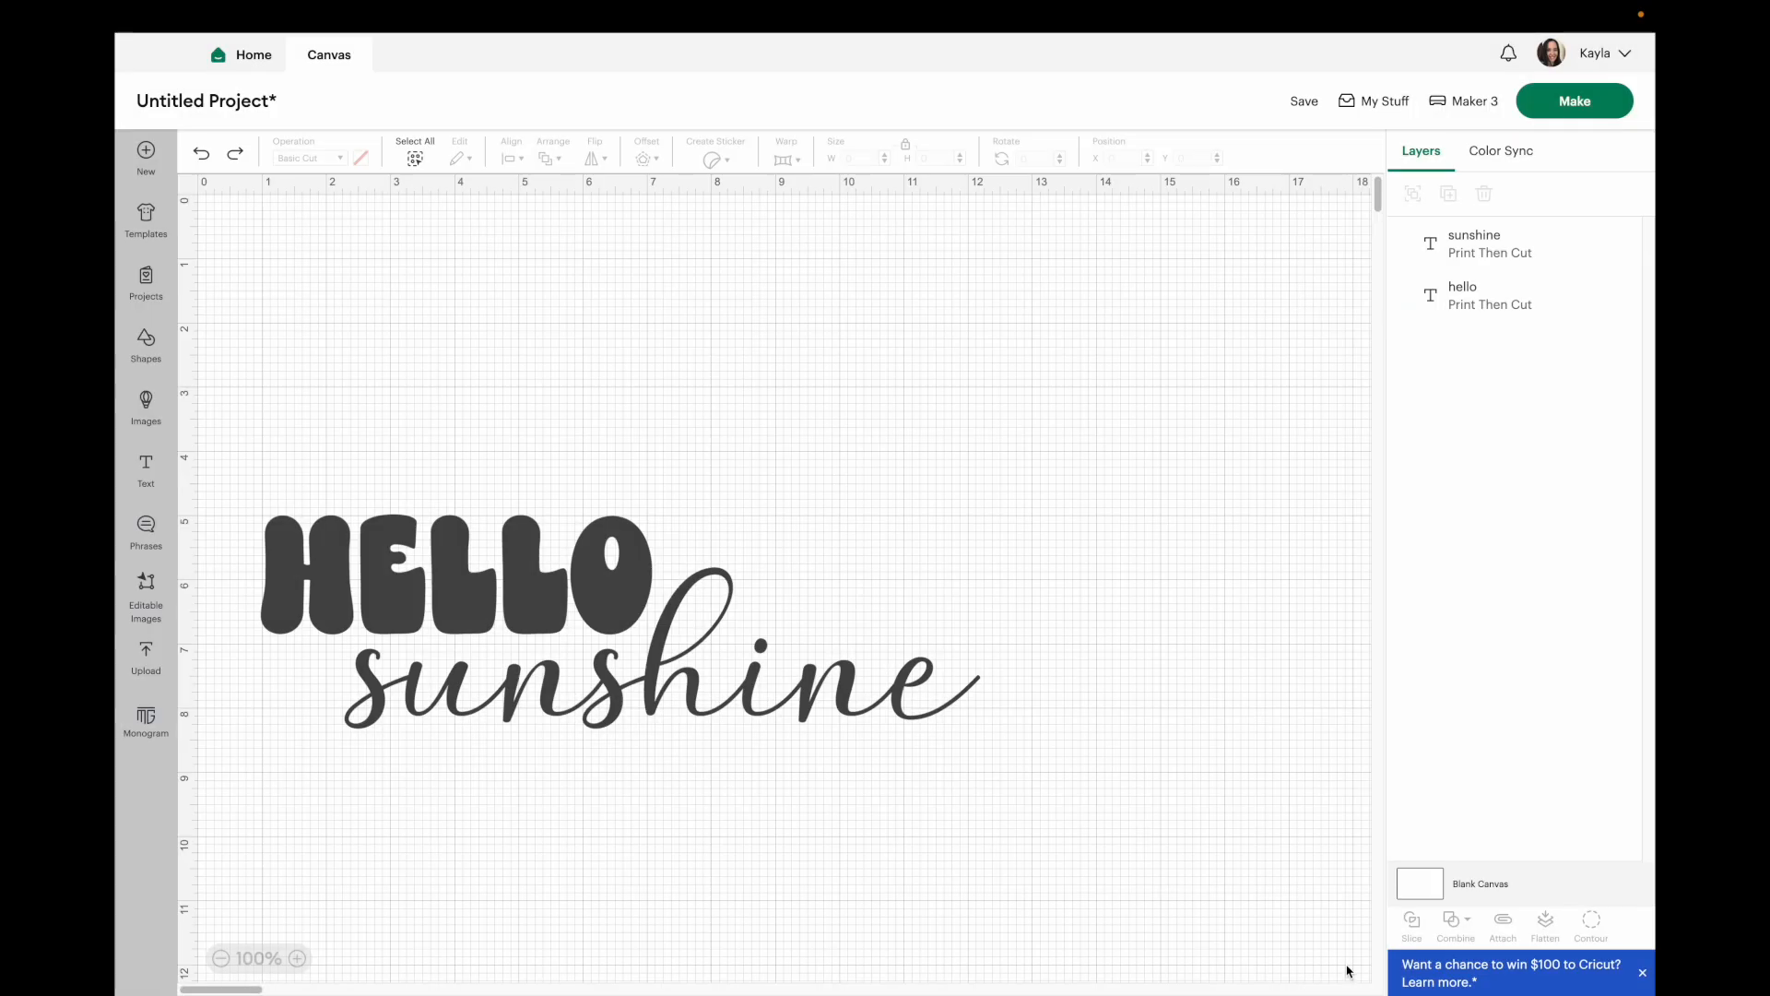
Delete the hello text layer.
left_click(661, 670)
left_click(624, 396)
left_click(307, 539)
key("Delete")
Enlarge the sunshine text to about 17.5 × 4.4 in, then paste a copy and move it below.
left_click(565, 724)
left_click_drag(564, 724, 652, 711)
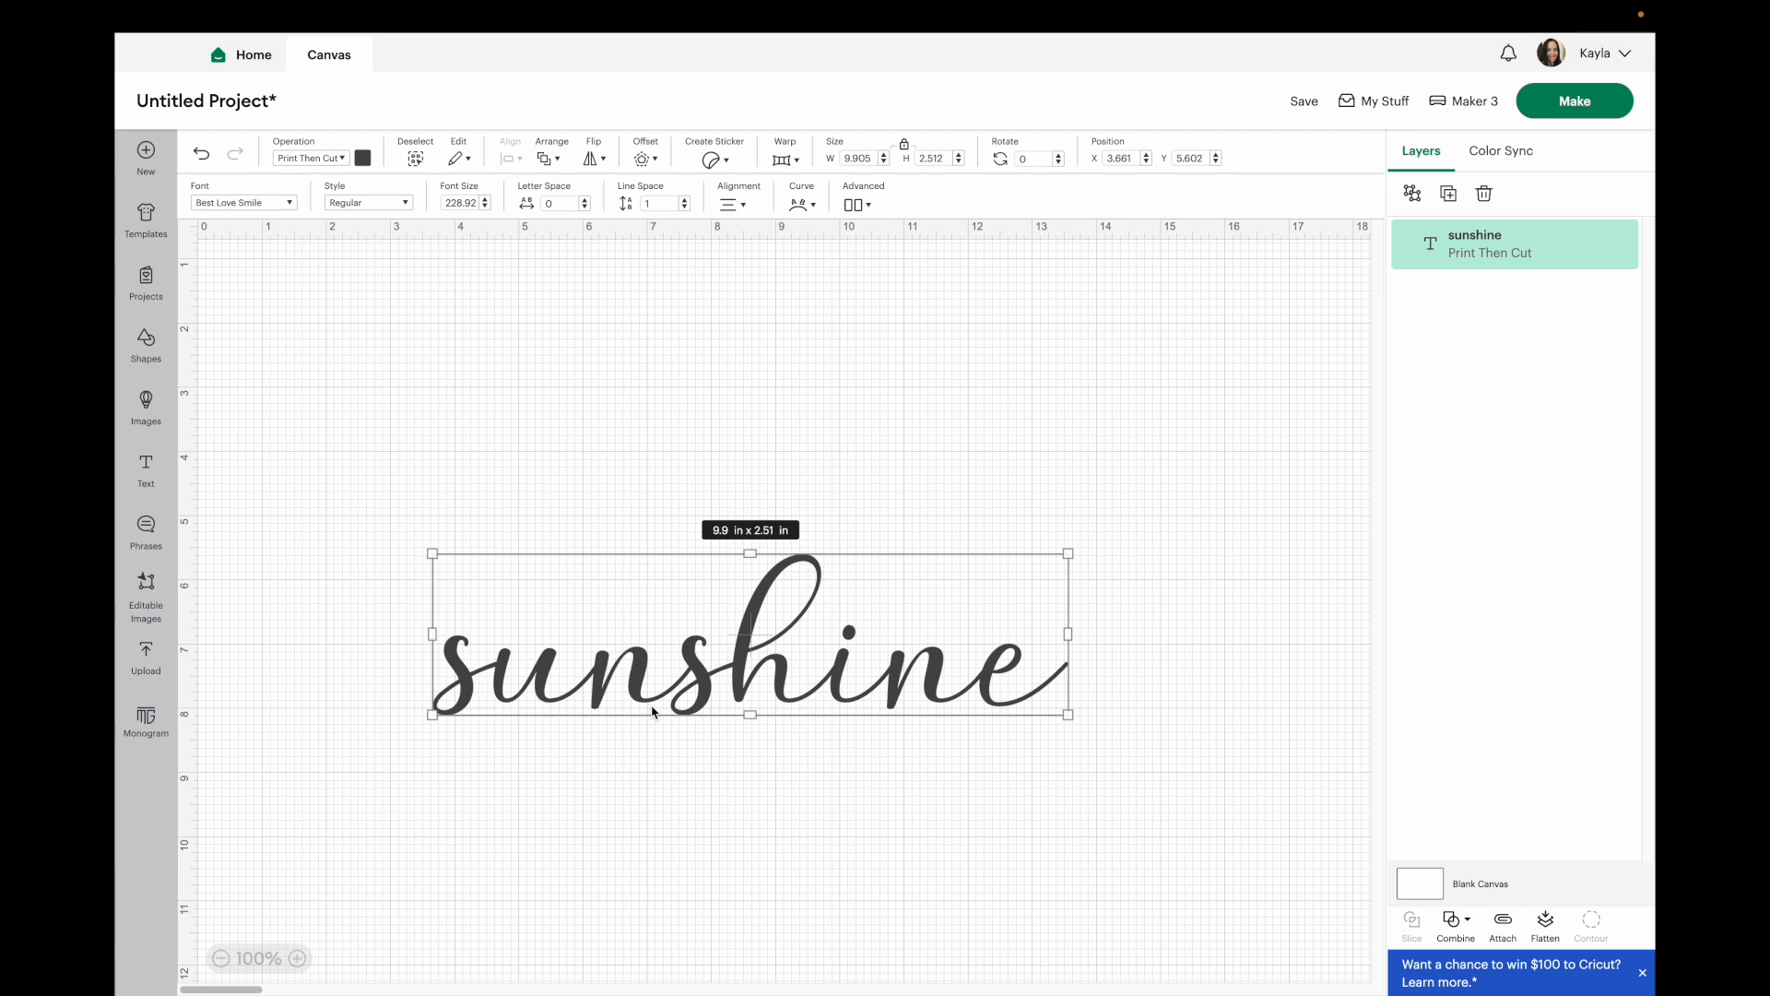
left_click_drag(1068, 714, 1368, 832)
left_click_drag(1093, 702, 893, 651)
key("super+v")
left_click_drag(817, 388, 795, 990)
Apply a 0.083 in offset with welded offsets to the upper sunshine text.
left_click(867, 577)
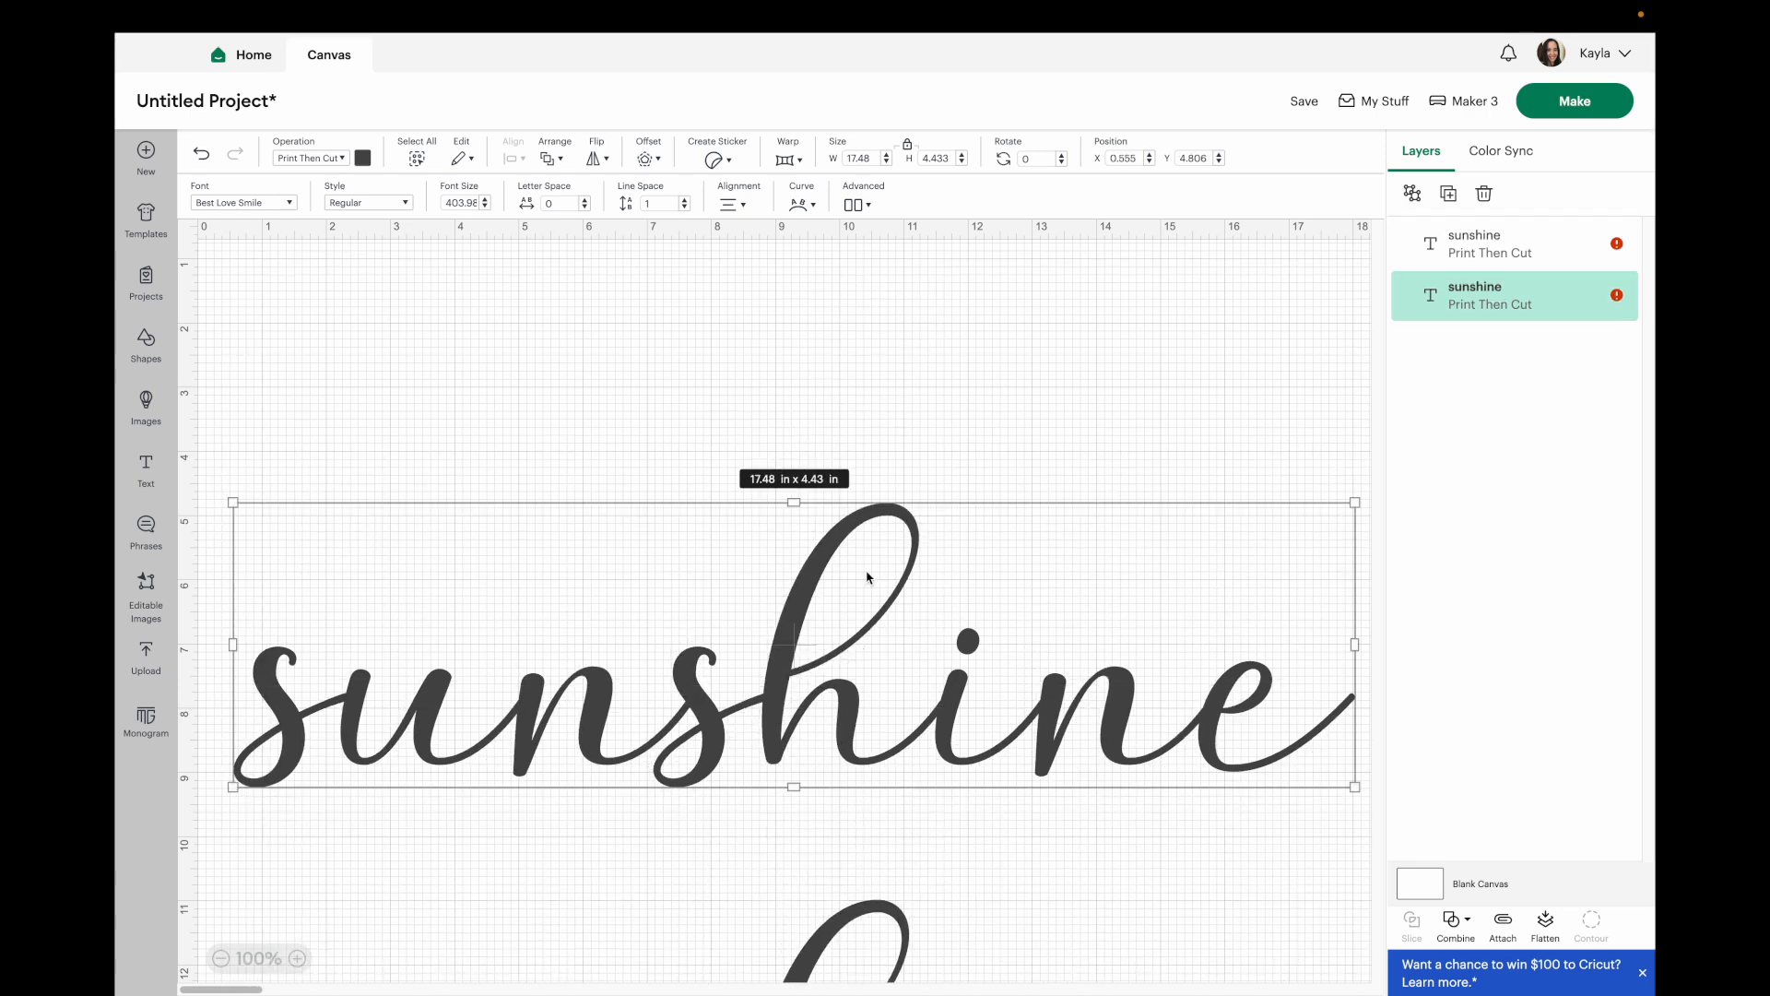
left_click(646, 166)
left_click_drag(665, 241, 652, 252)
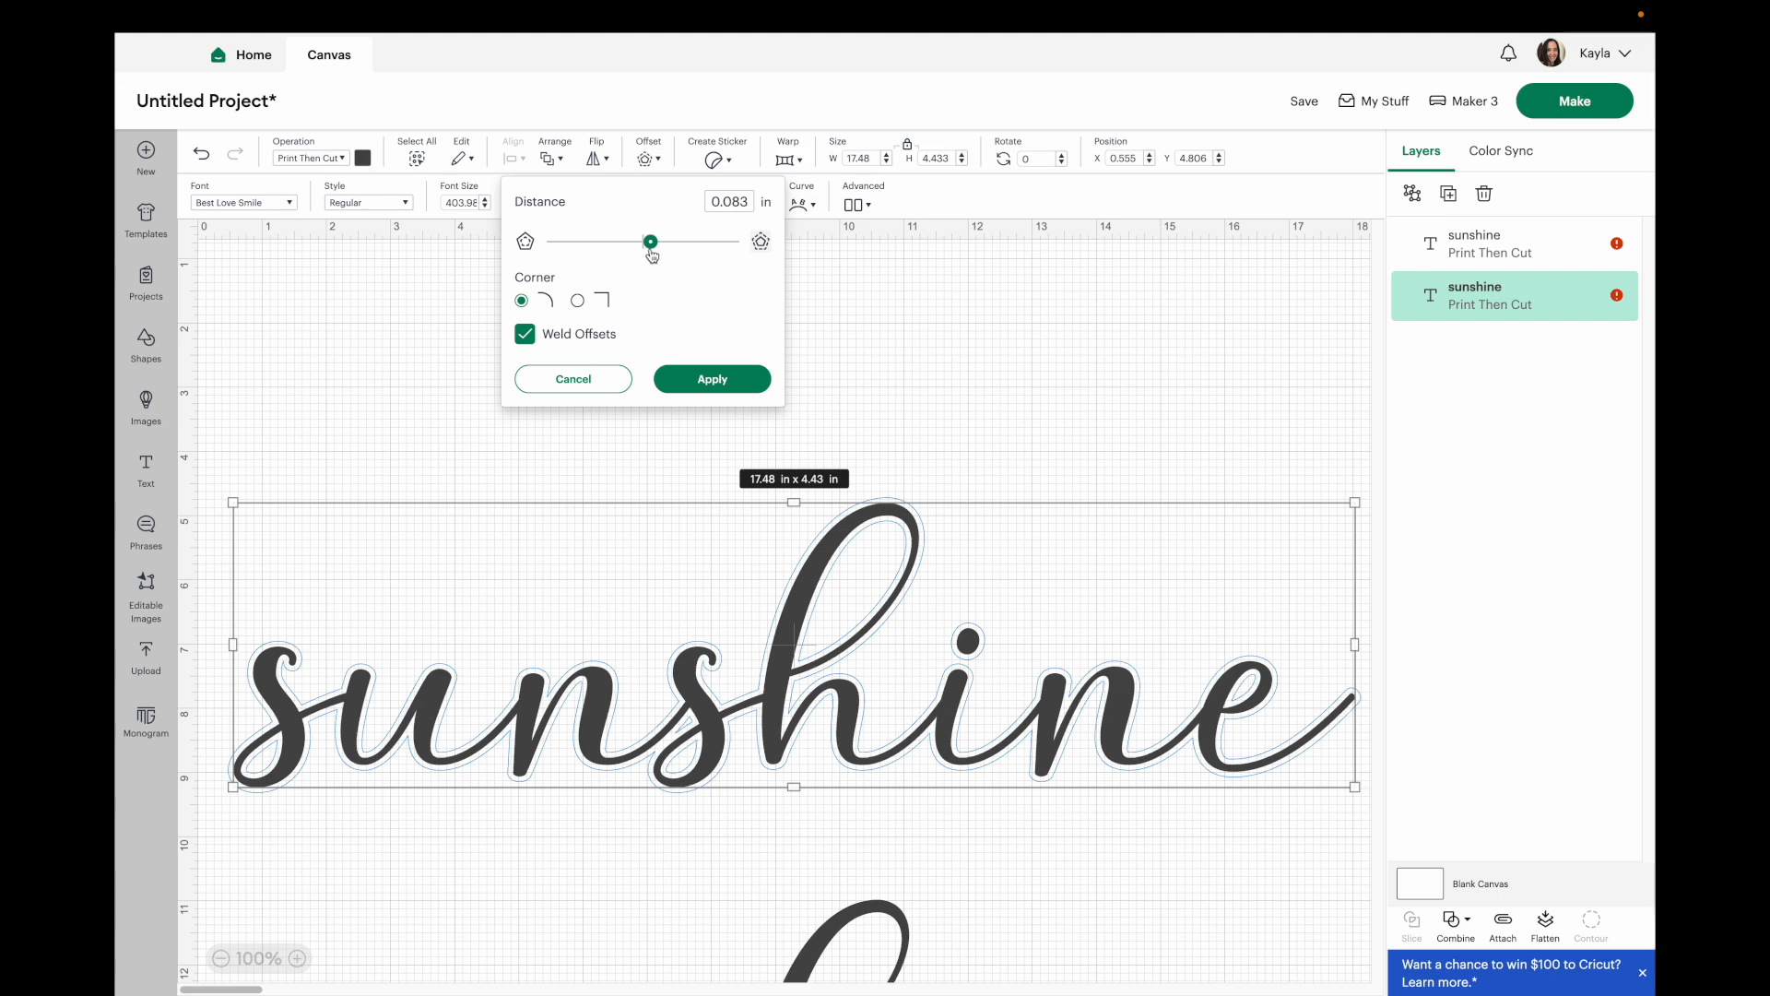
left_click(751, 379)
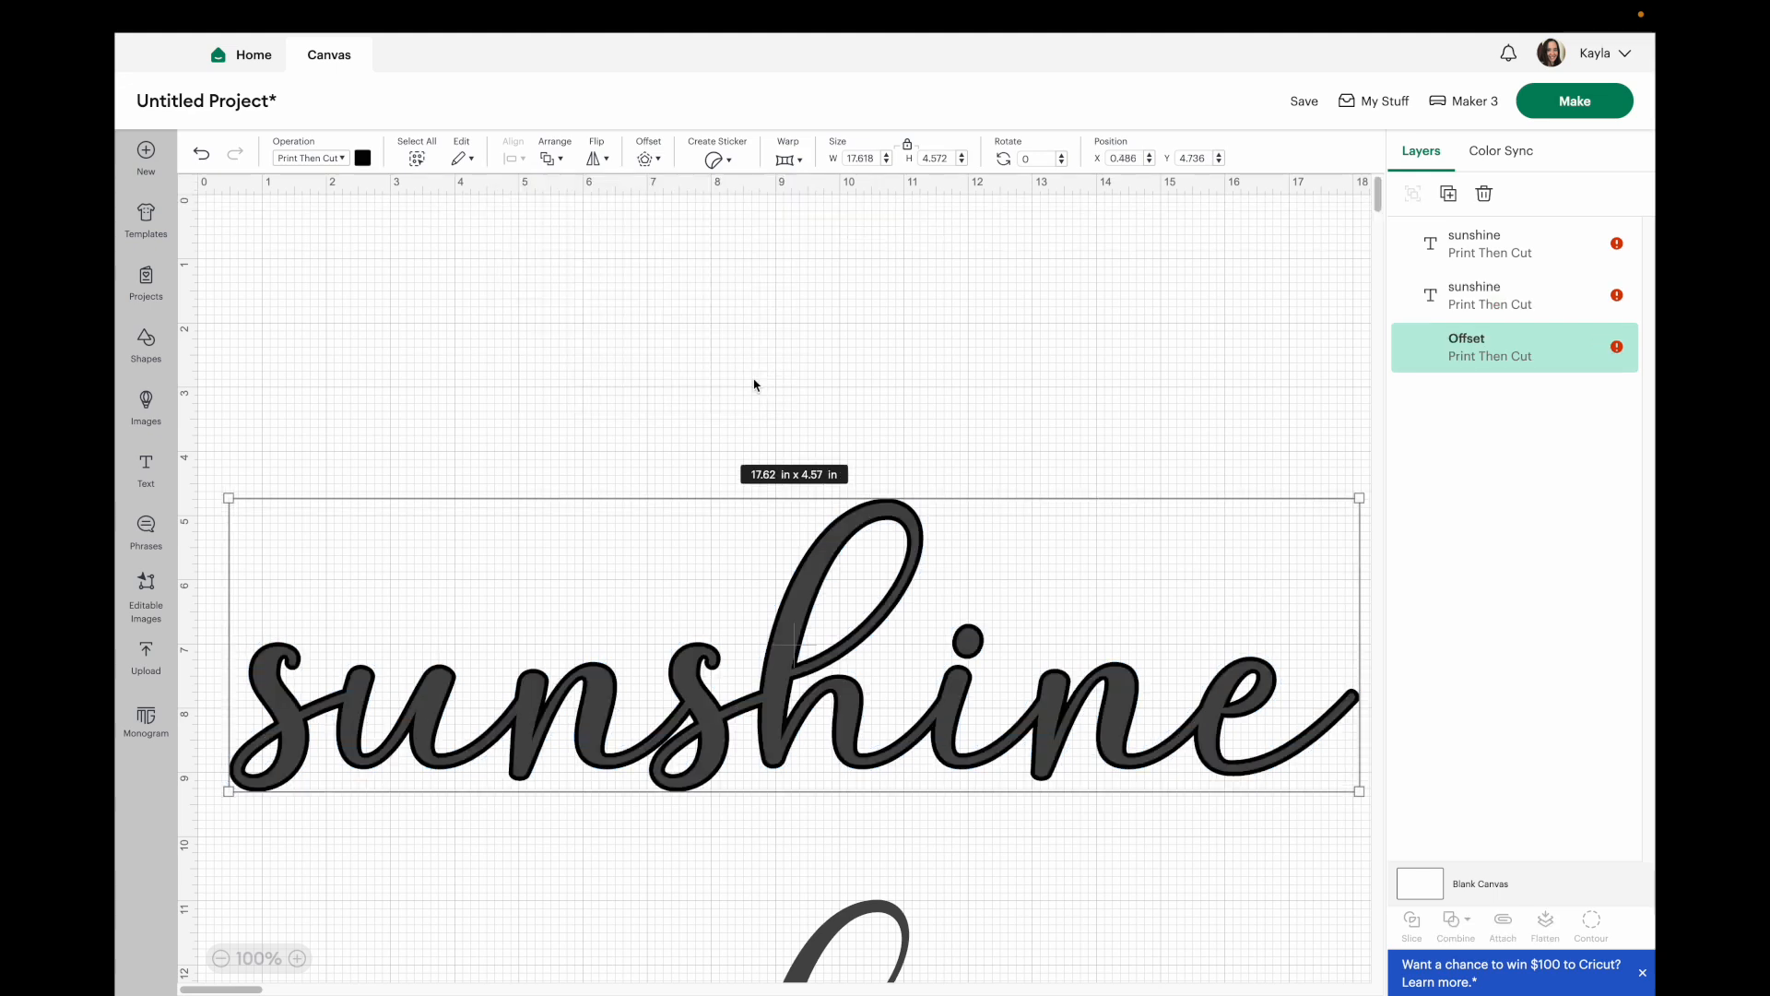
Remove the sunshine text sitting on the offset, keeping only the offset outline.
left_click(902, 381)
left_click_drag(811, 578, 839, 394)
left_click_drag(807, 723, 808, 760)
left_click(890, 362)
key("Delete")
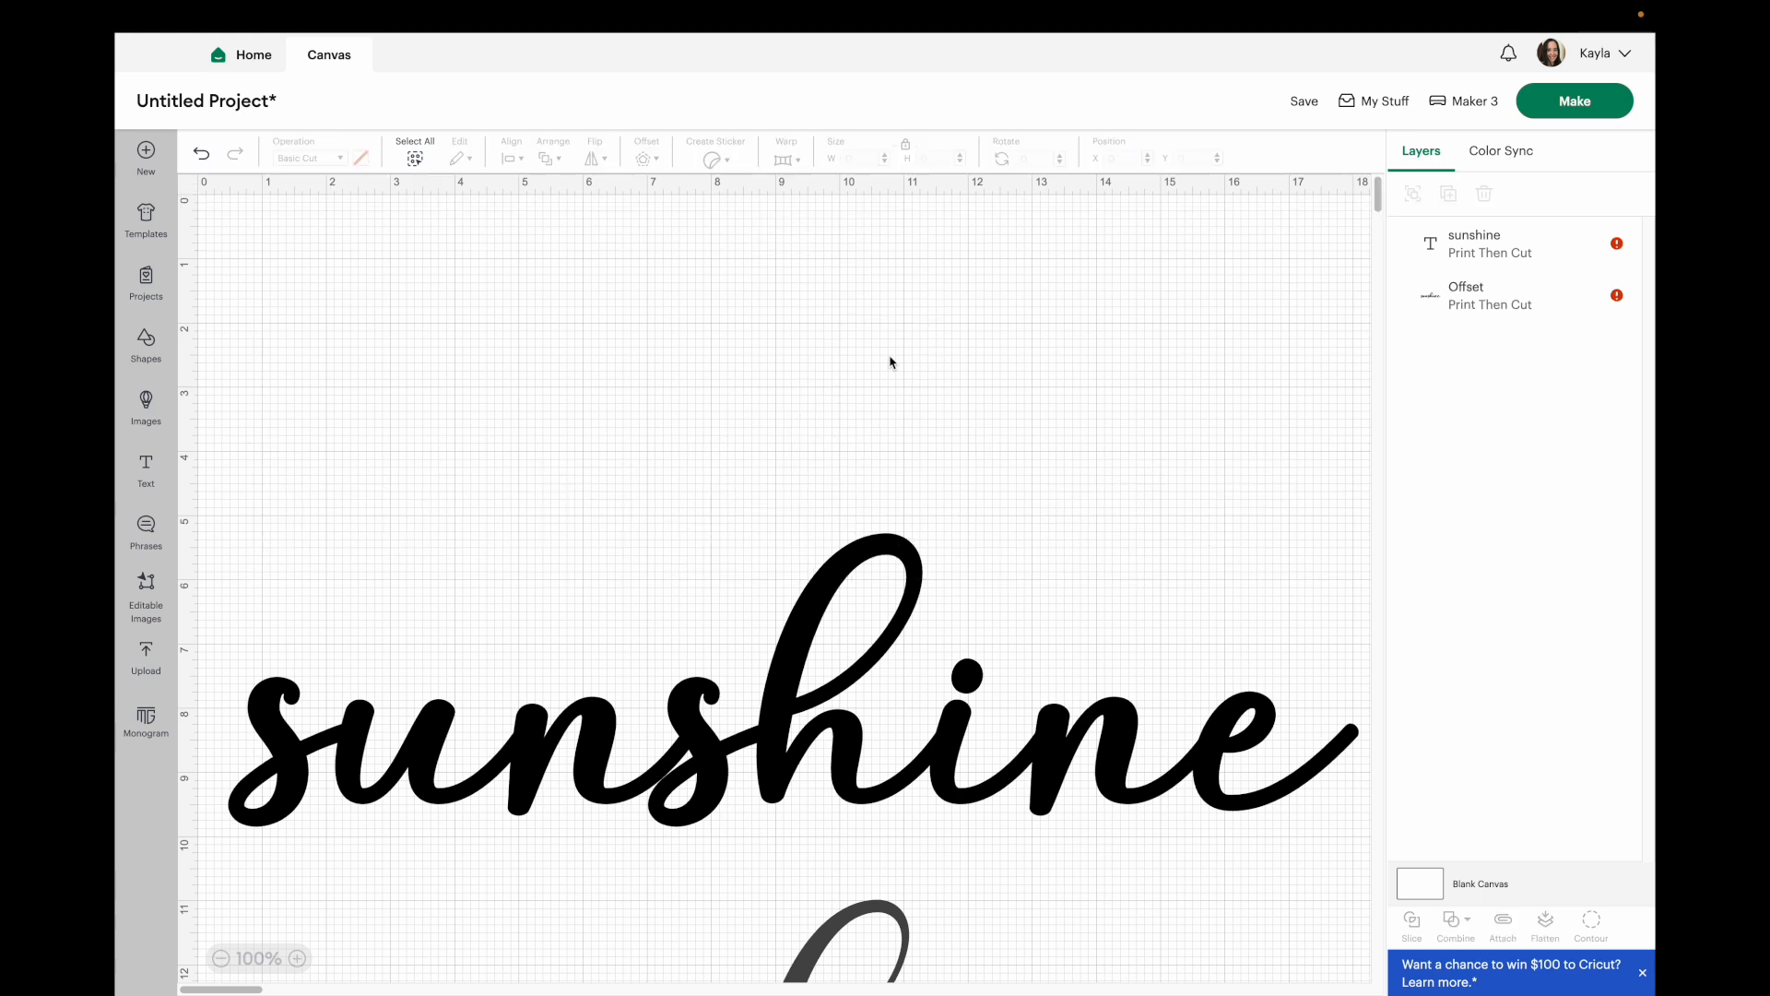
Color the lower sunshine text black.
left_click(220, 959)
left_click(881, 776)
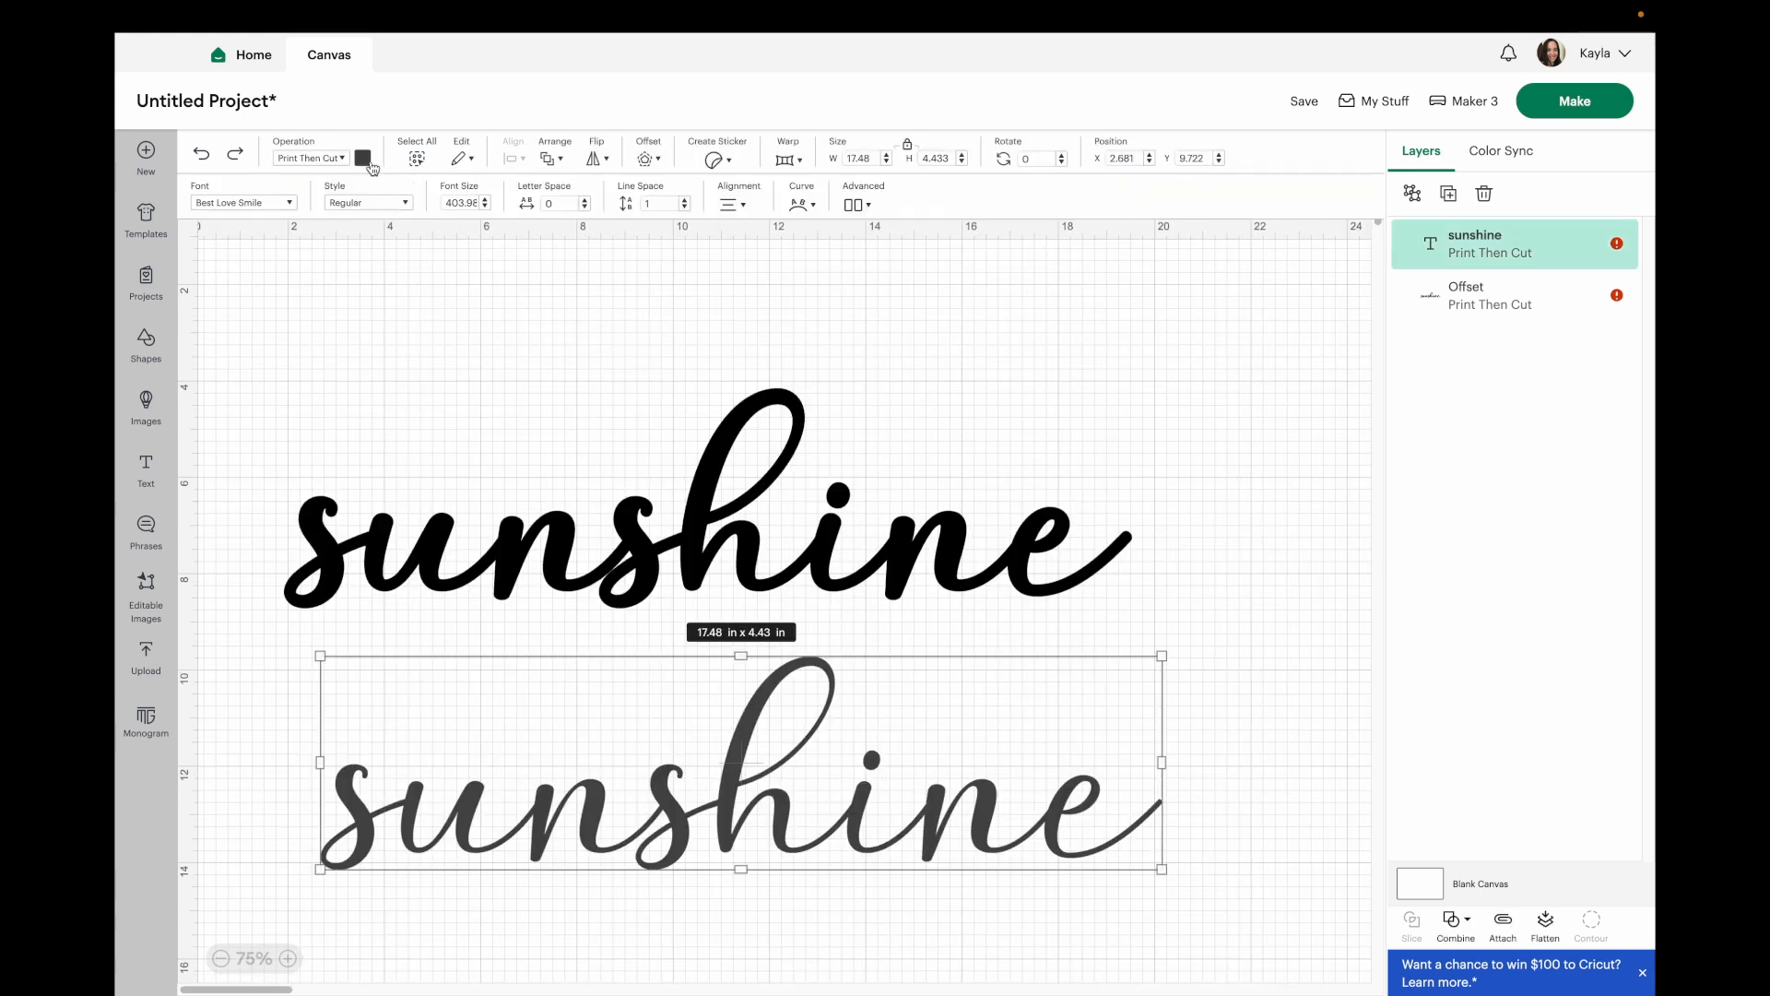
left_click(373, 167)
left_click(382, 267)
left_click(738, 567)
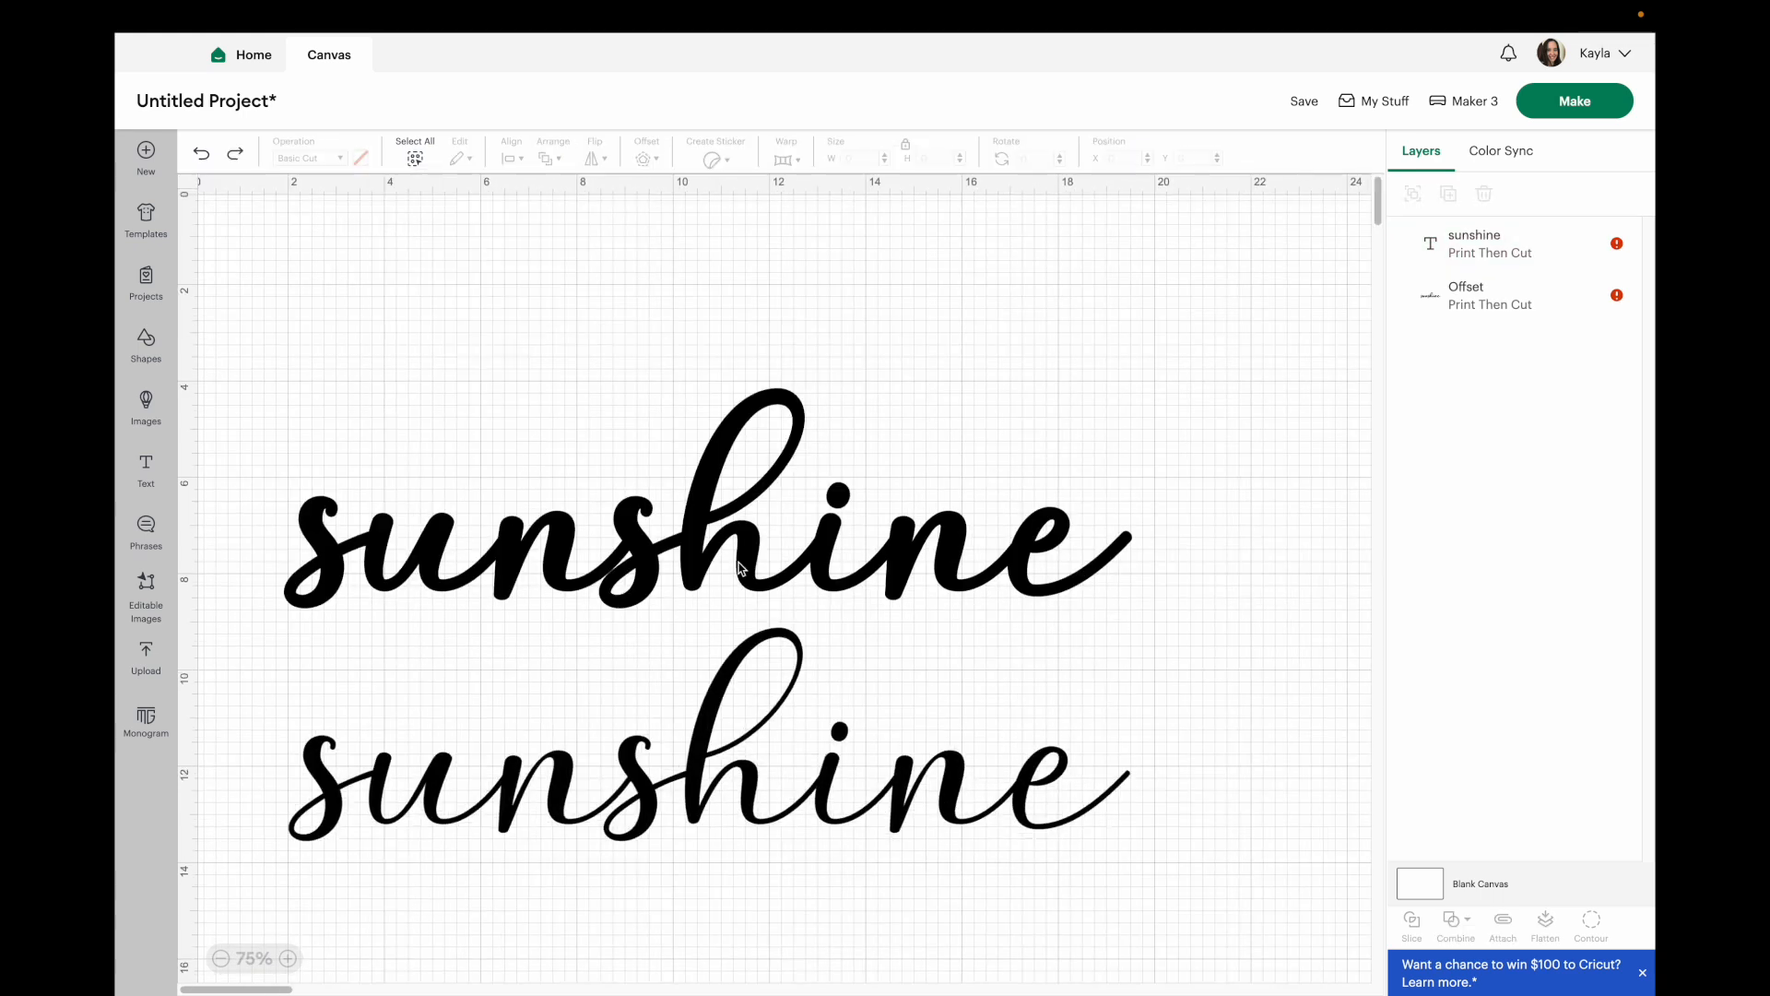
Reposition the offset outline and the lower sunshine text closer together.
left_click_drag(737, 567, 751, 522)
left_click_drag(759, 756, 775, 701)
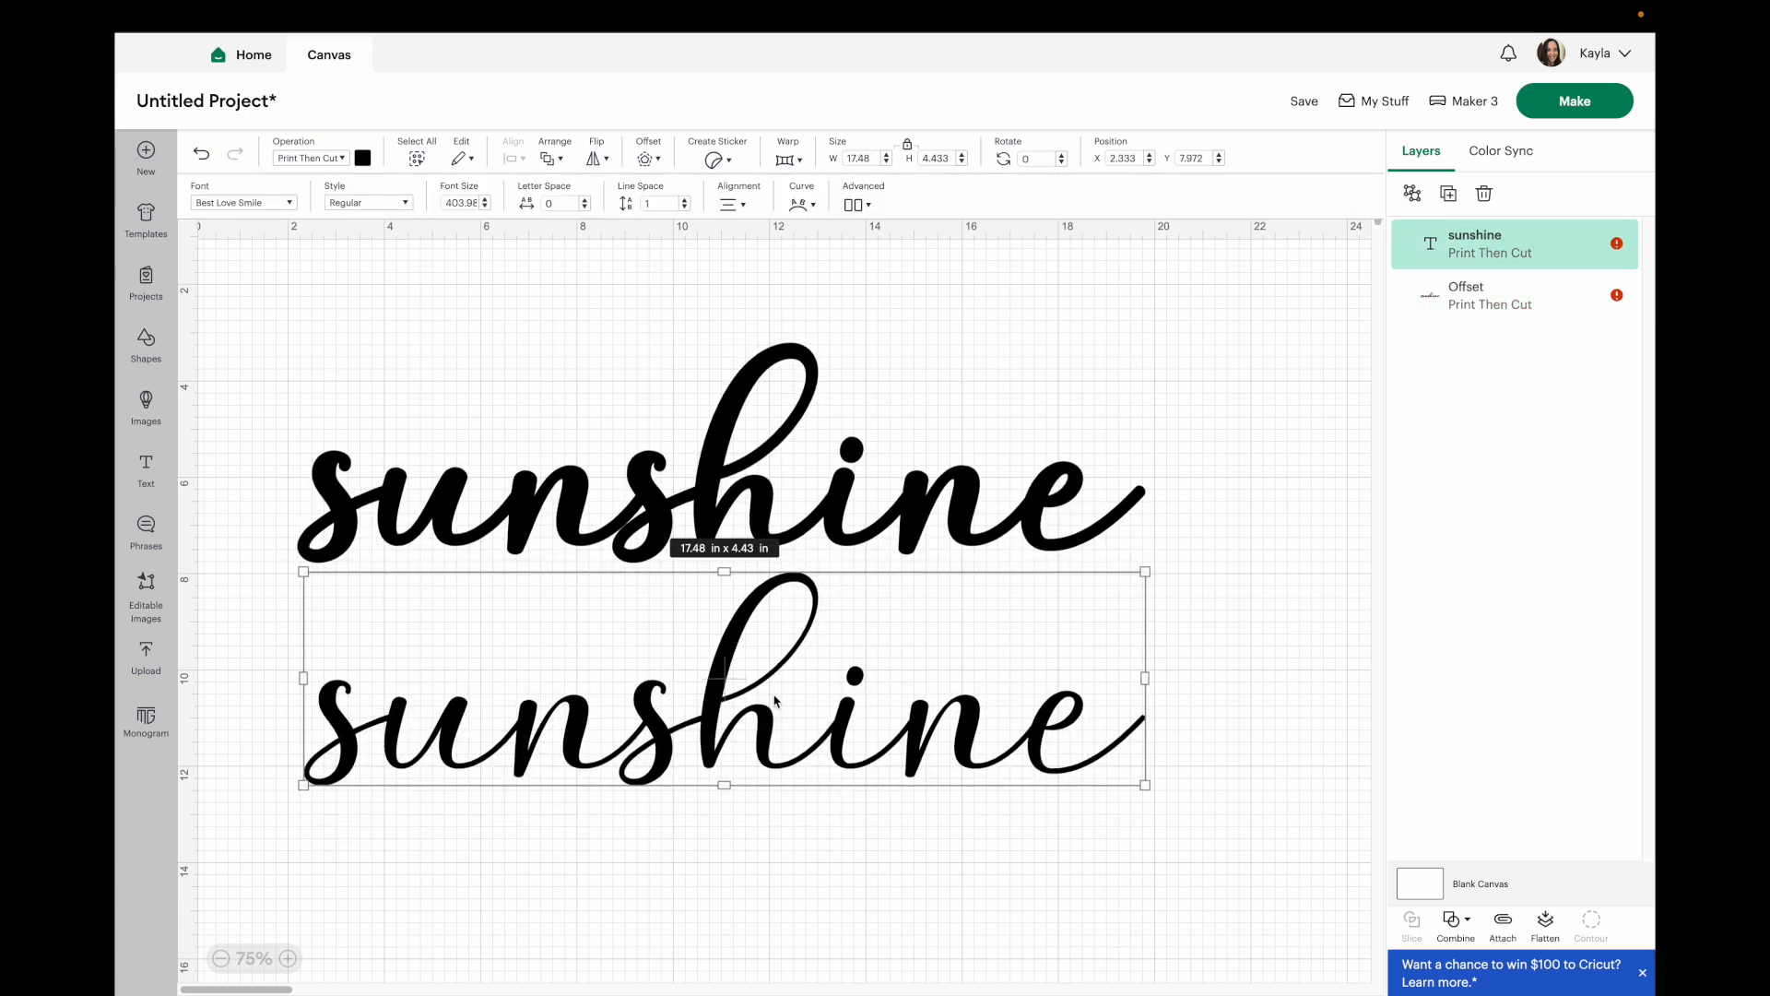
left_click(872, 911)
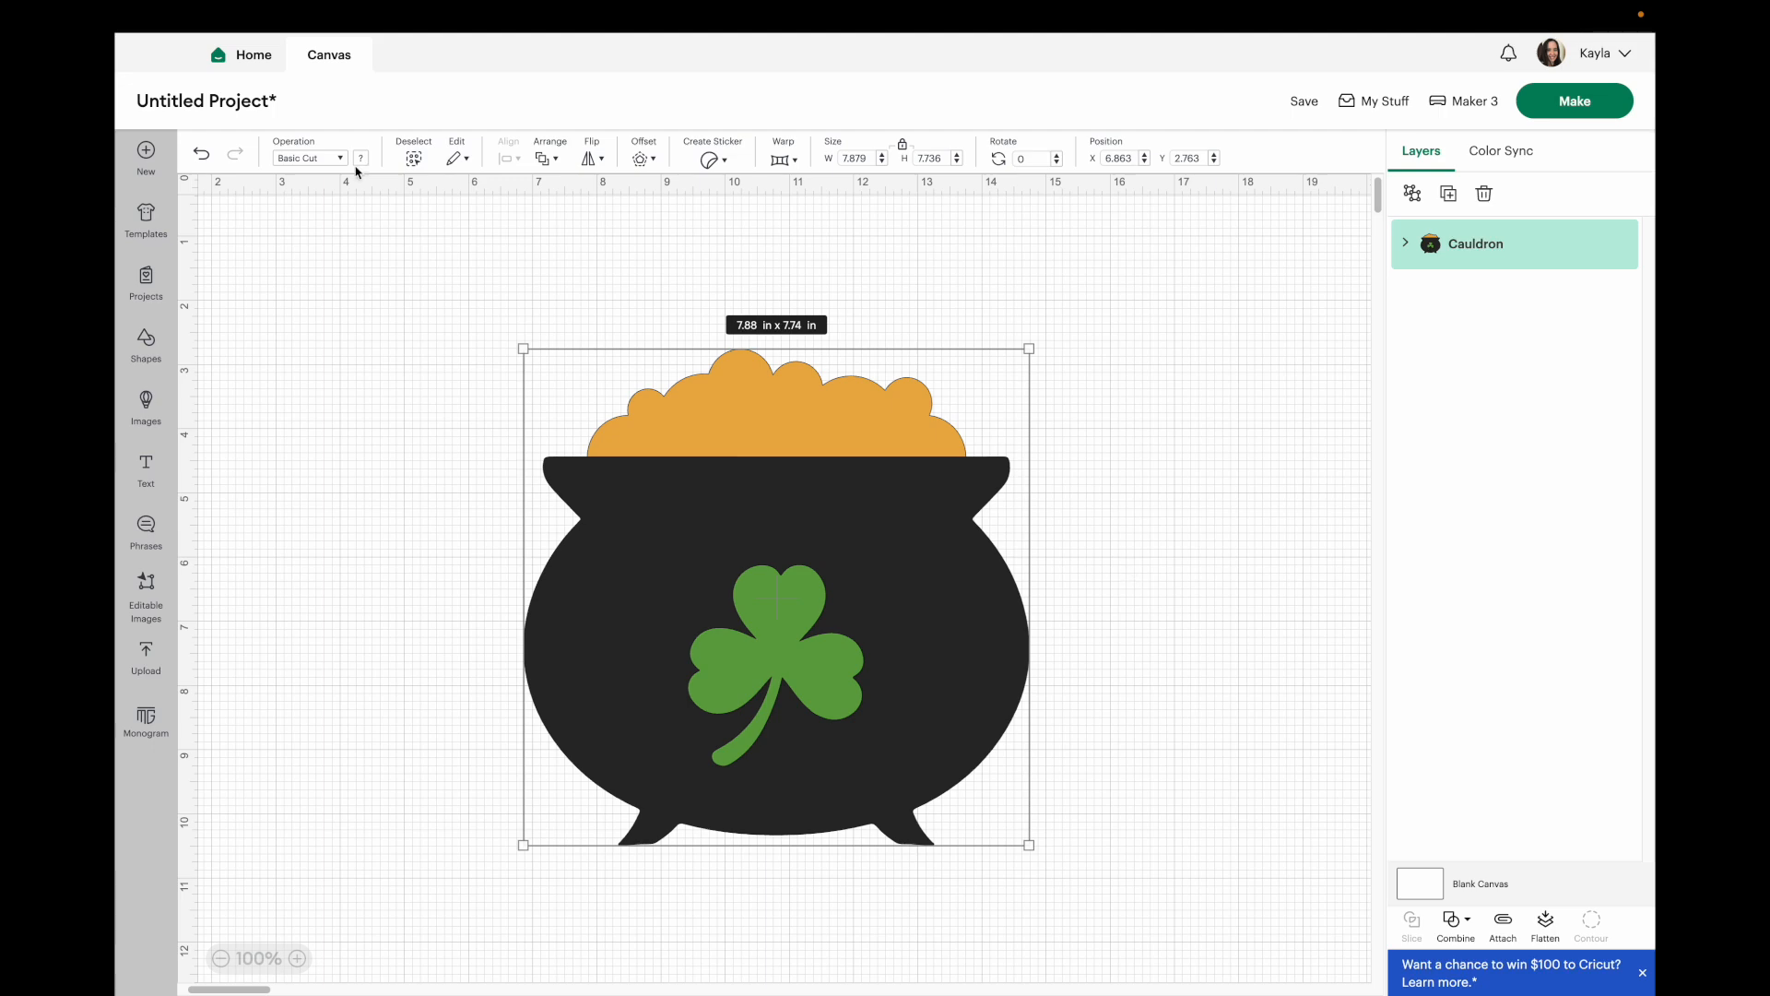
Set the cauldron's operation to Print Then Cut and preview its mats in Make without saving the project.
left_click(324, 159)
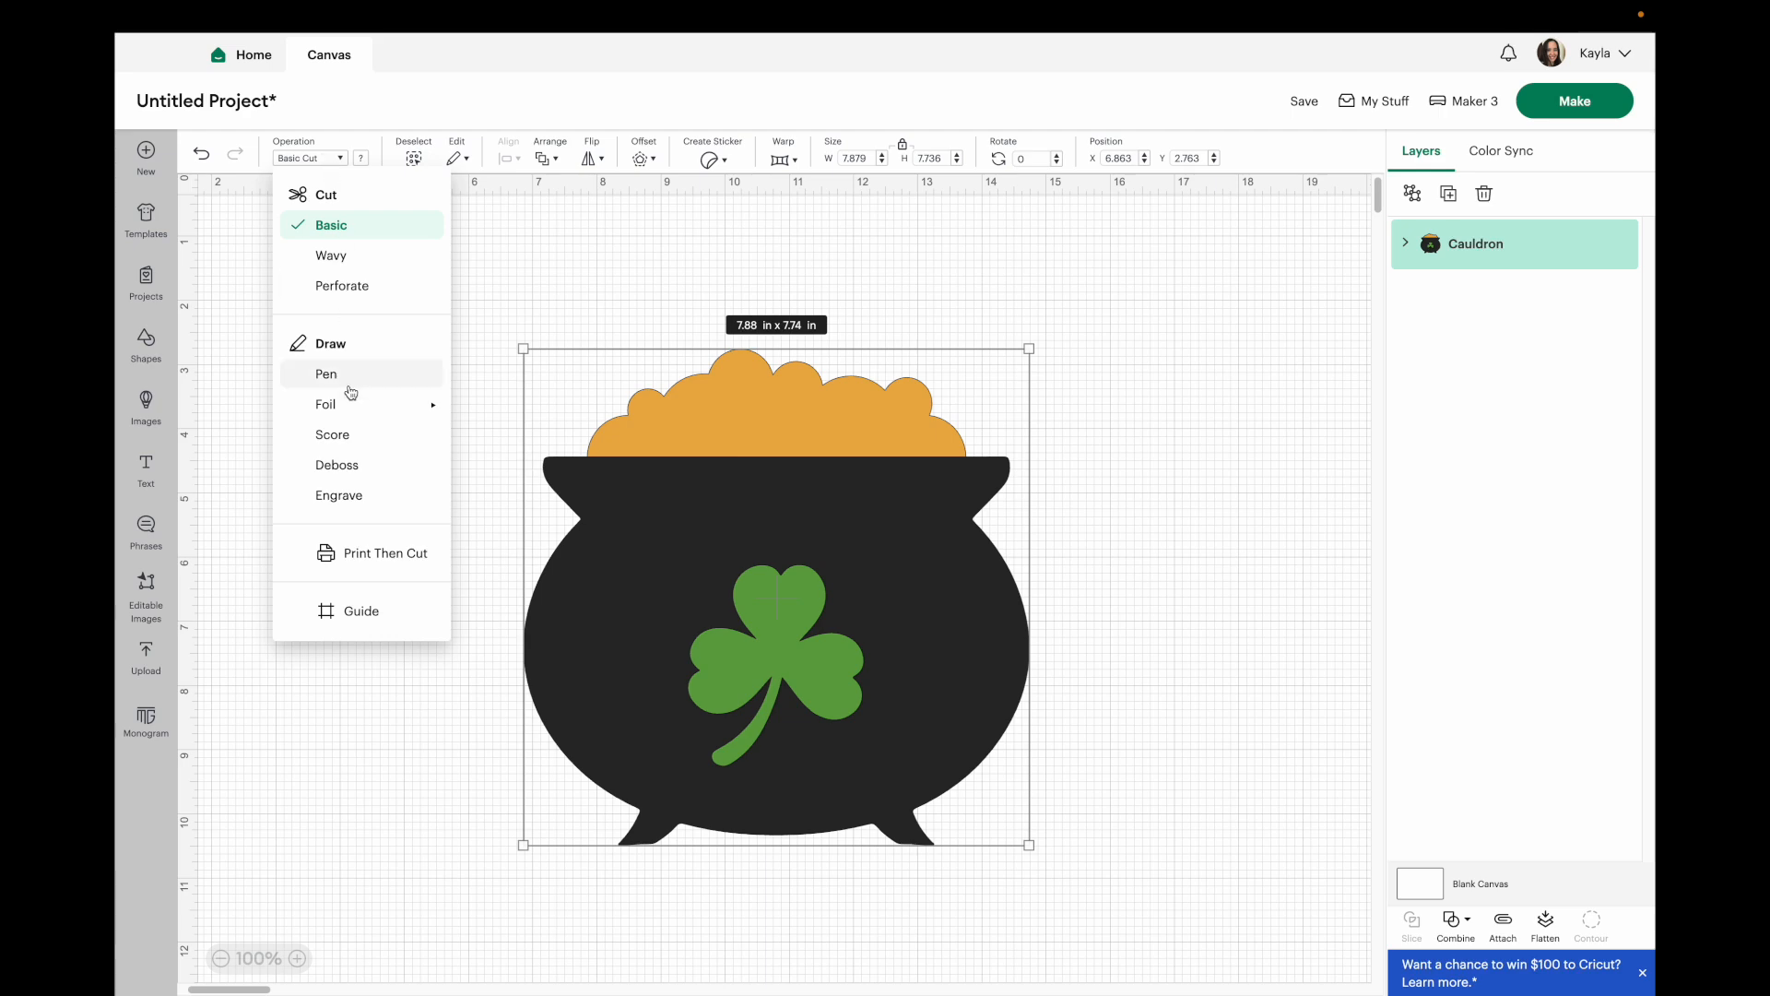
left_click(385, 553)
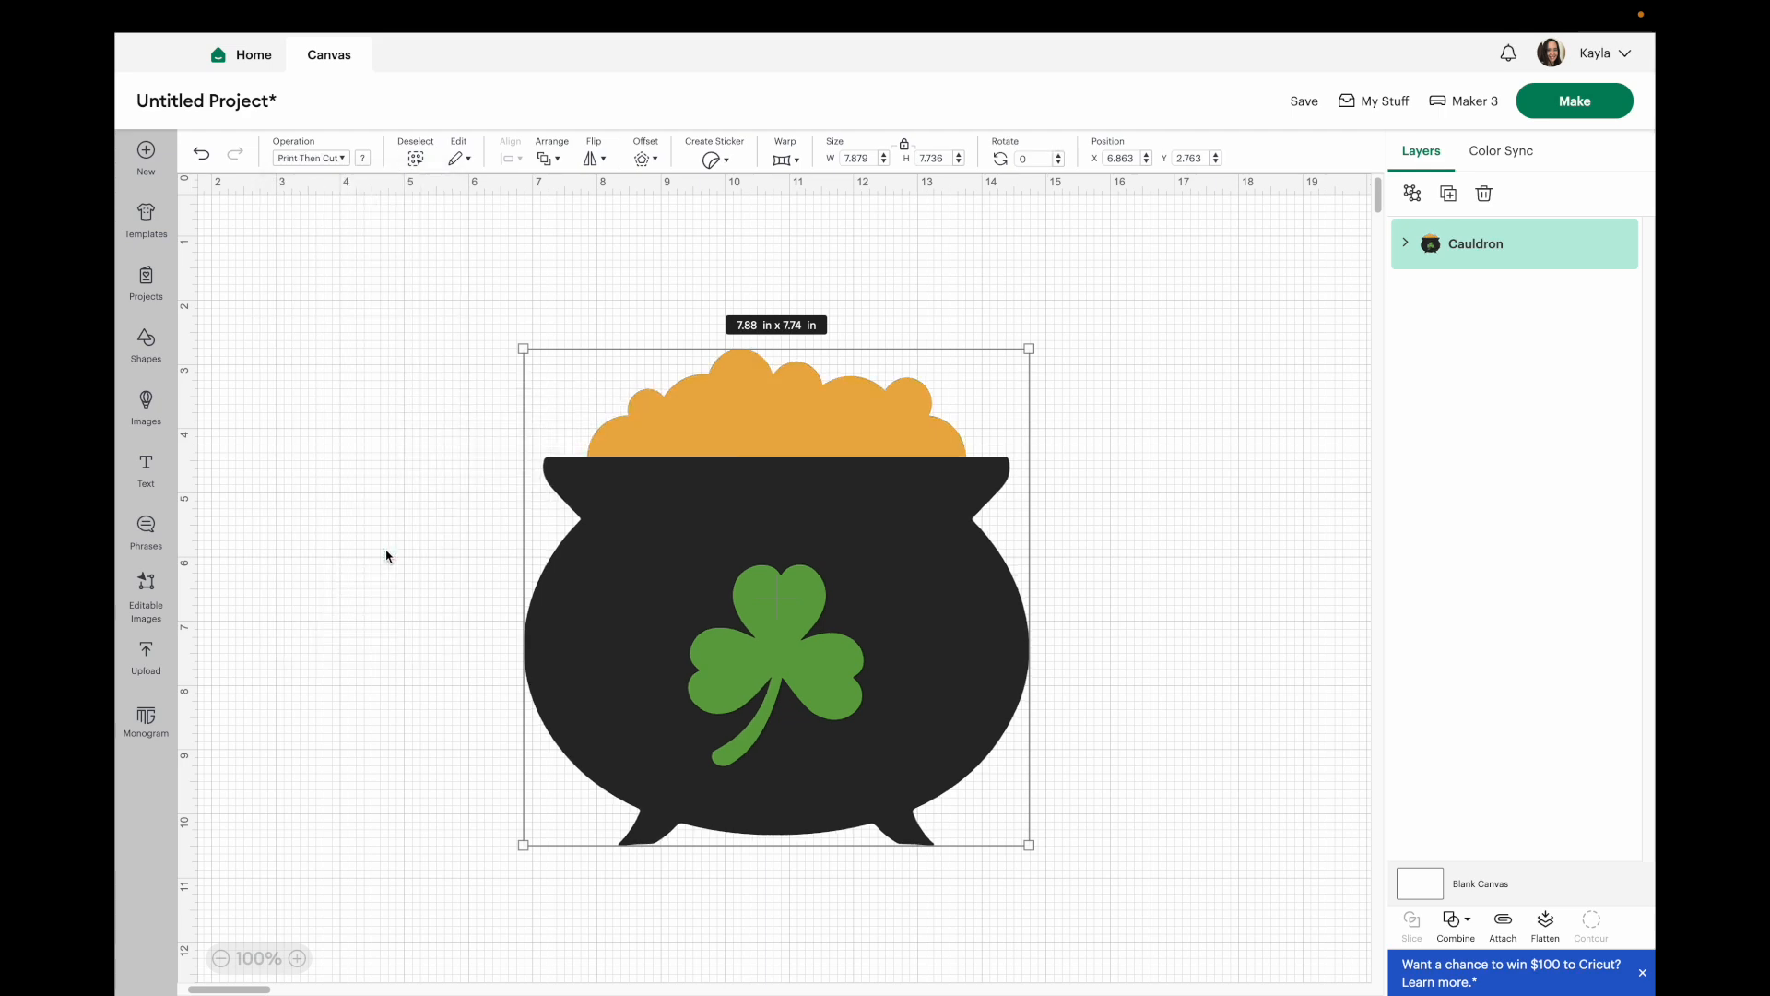
left_click(1581, 99)
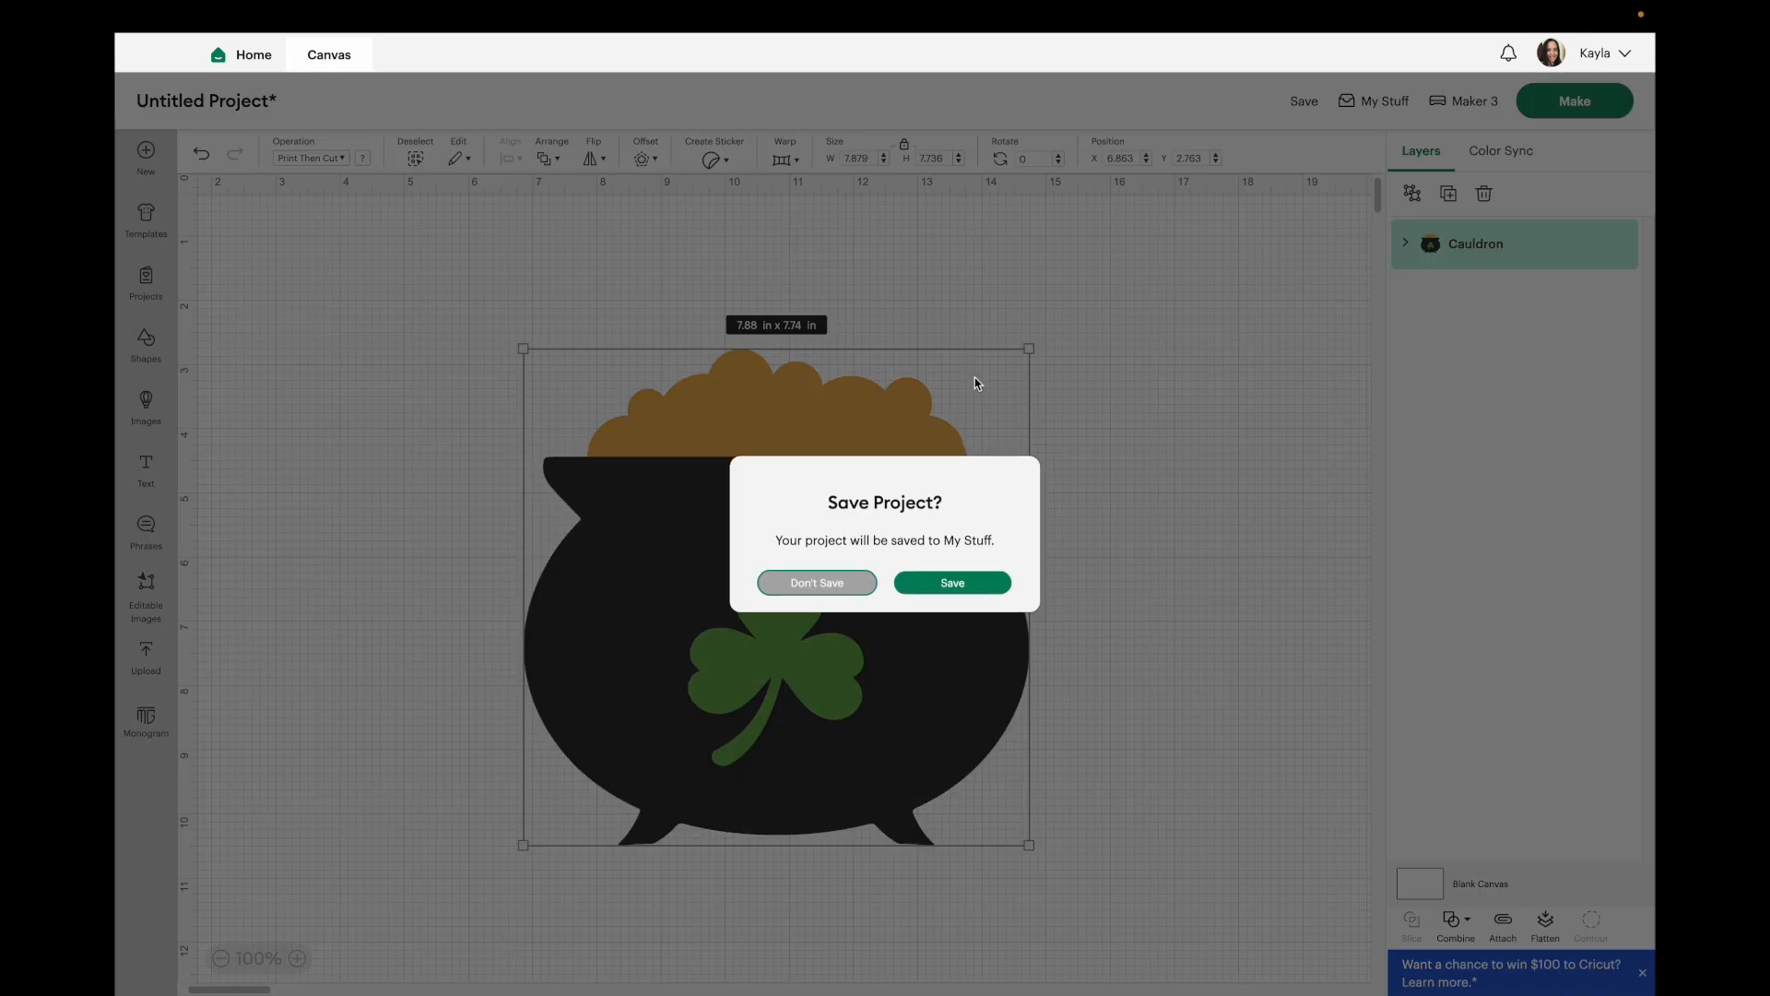
left_click(839, 583)
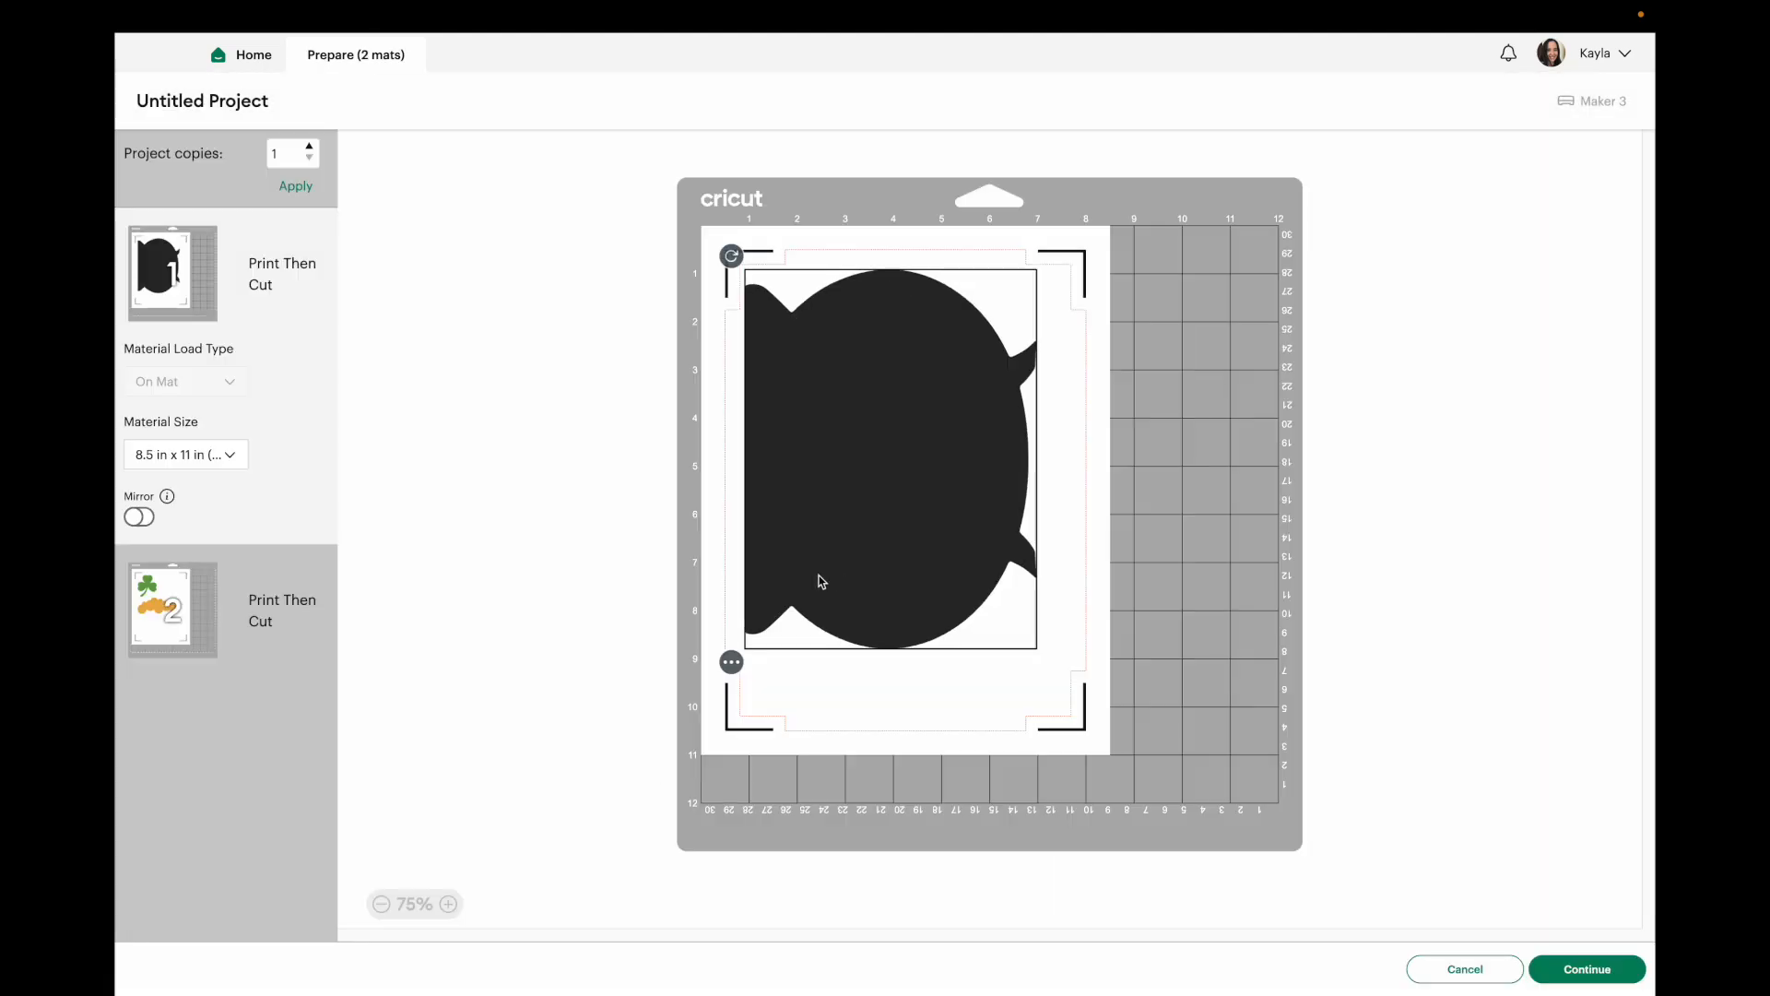
left_click(158, 604)
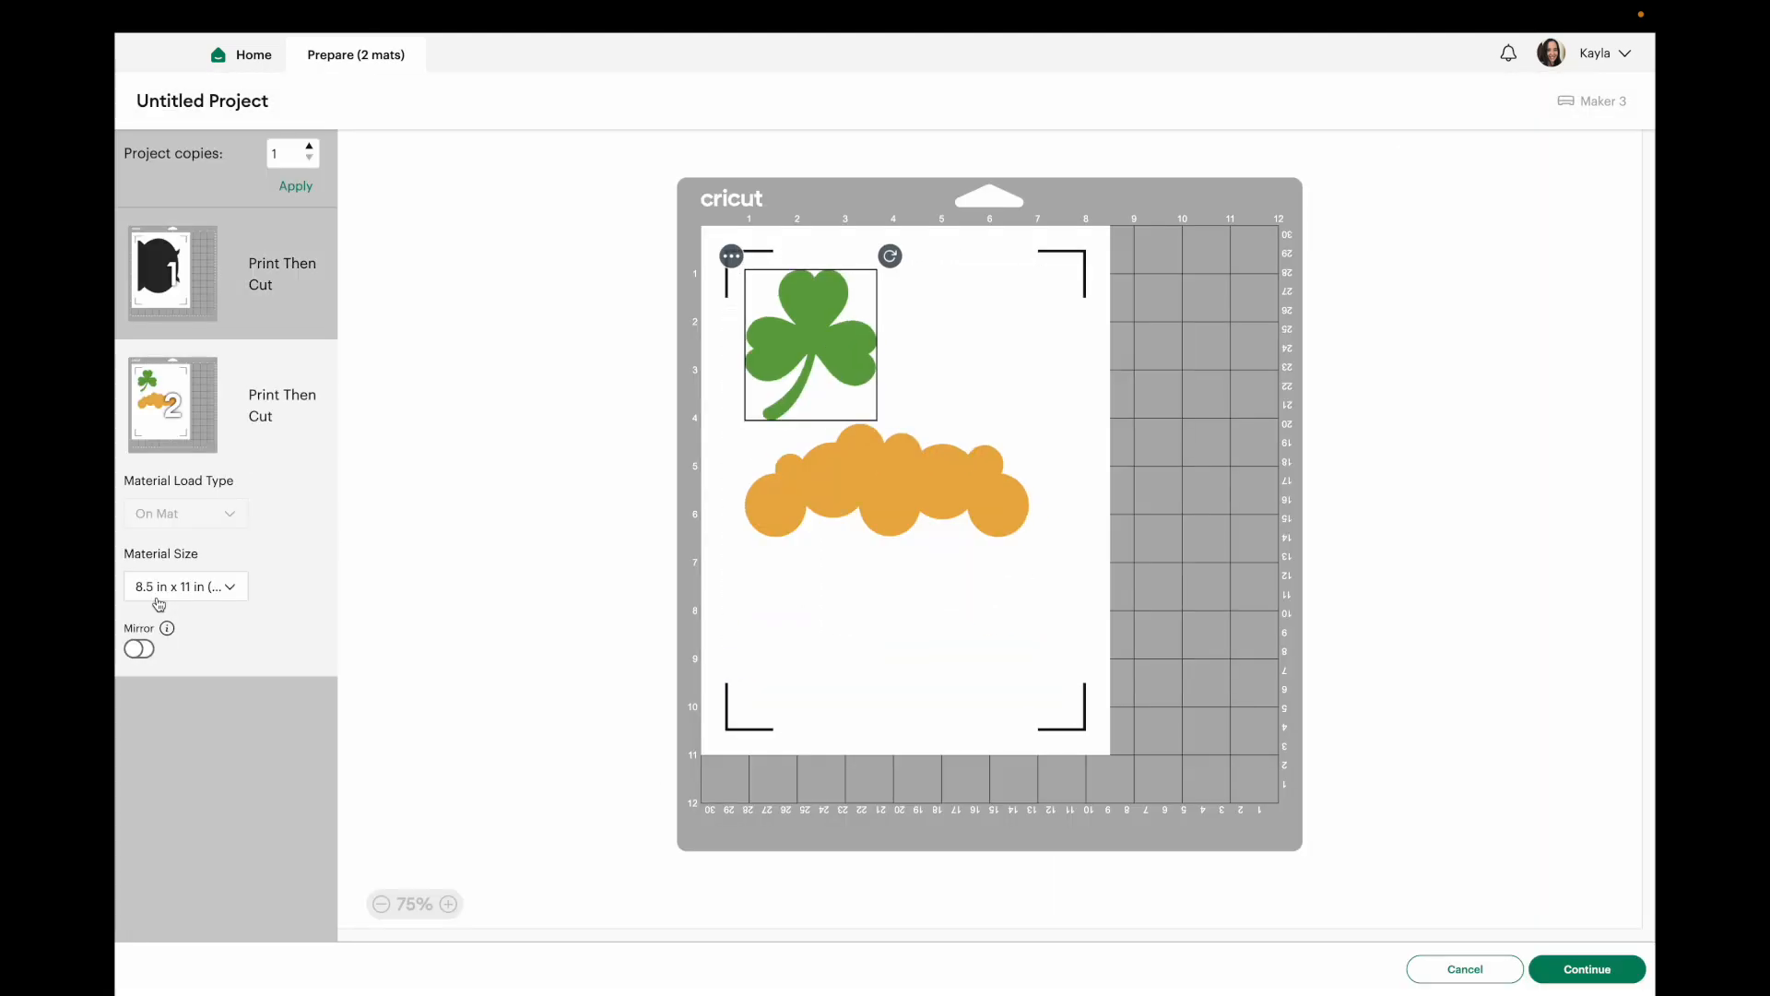
left_click(171, 269)
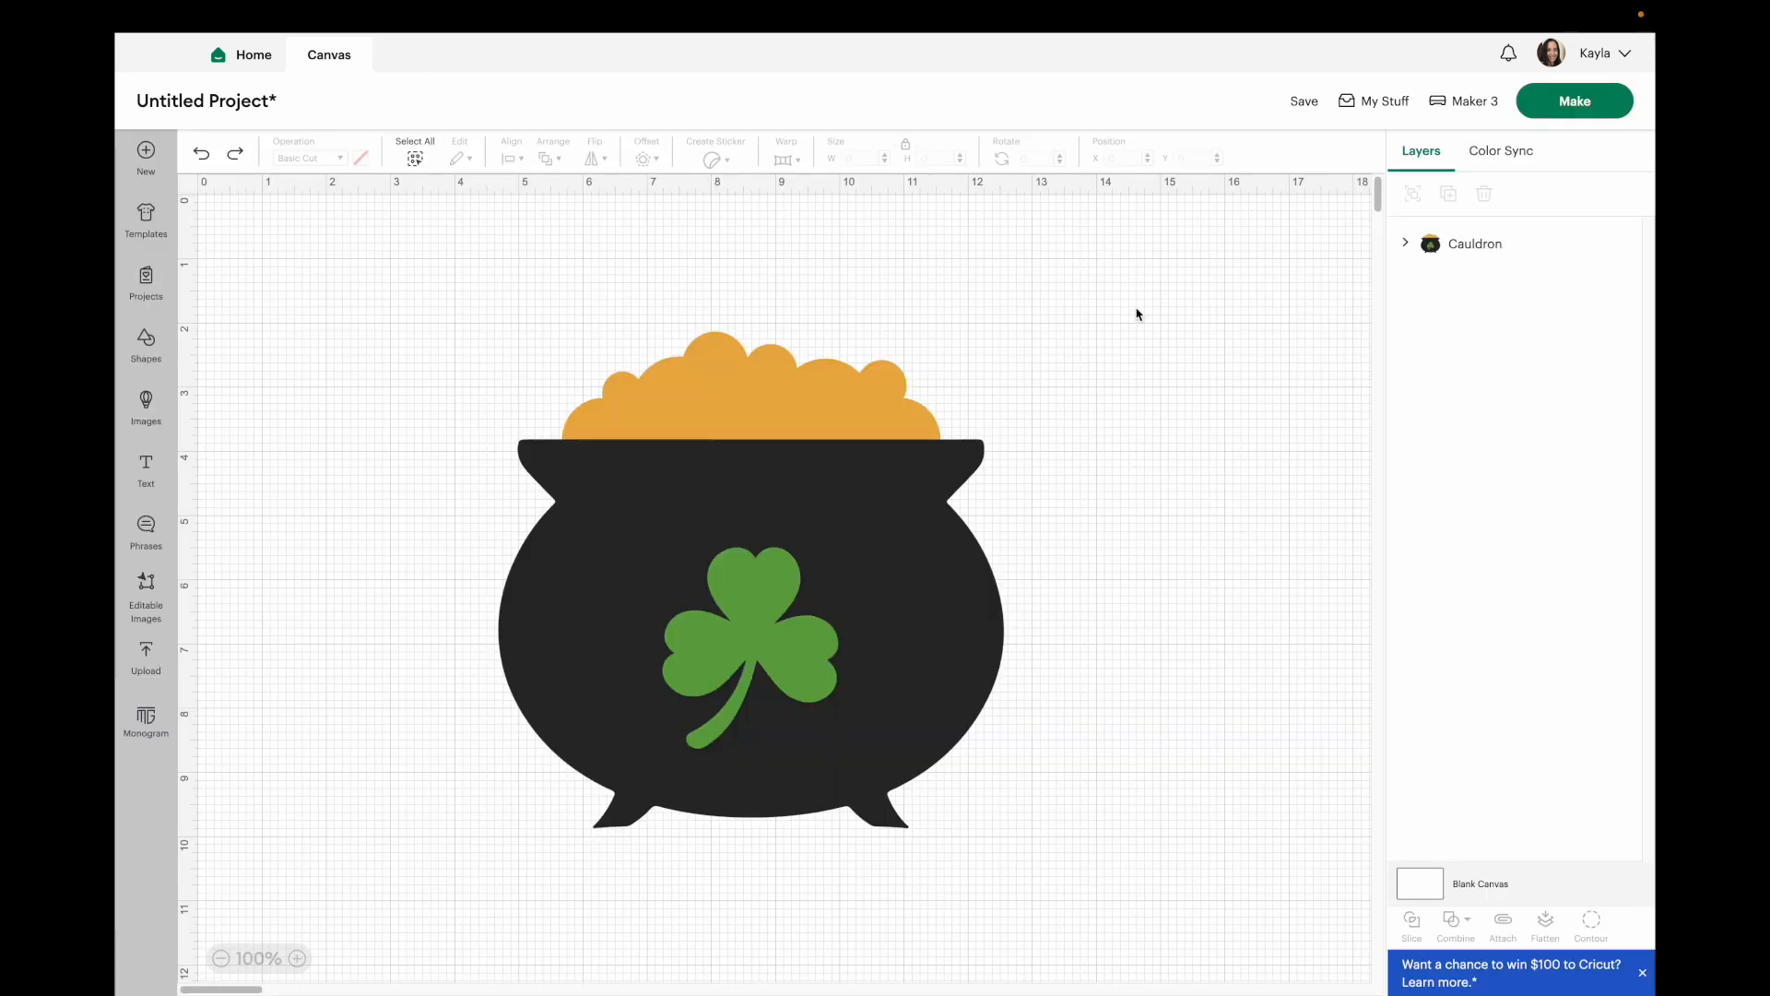
Select the whole cauldron, attach it, and auto-resize it to fit letter paper.
left_click_drag(1137, 315, 761, 708)
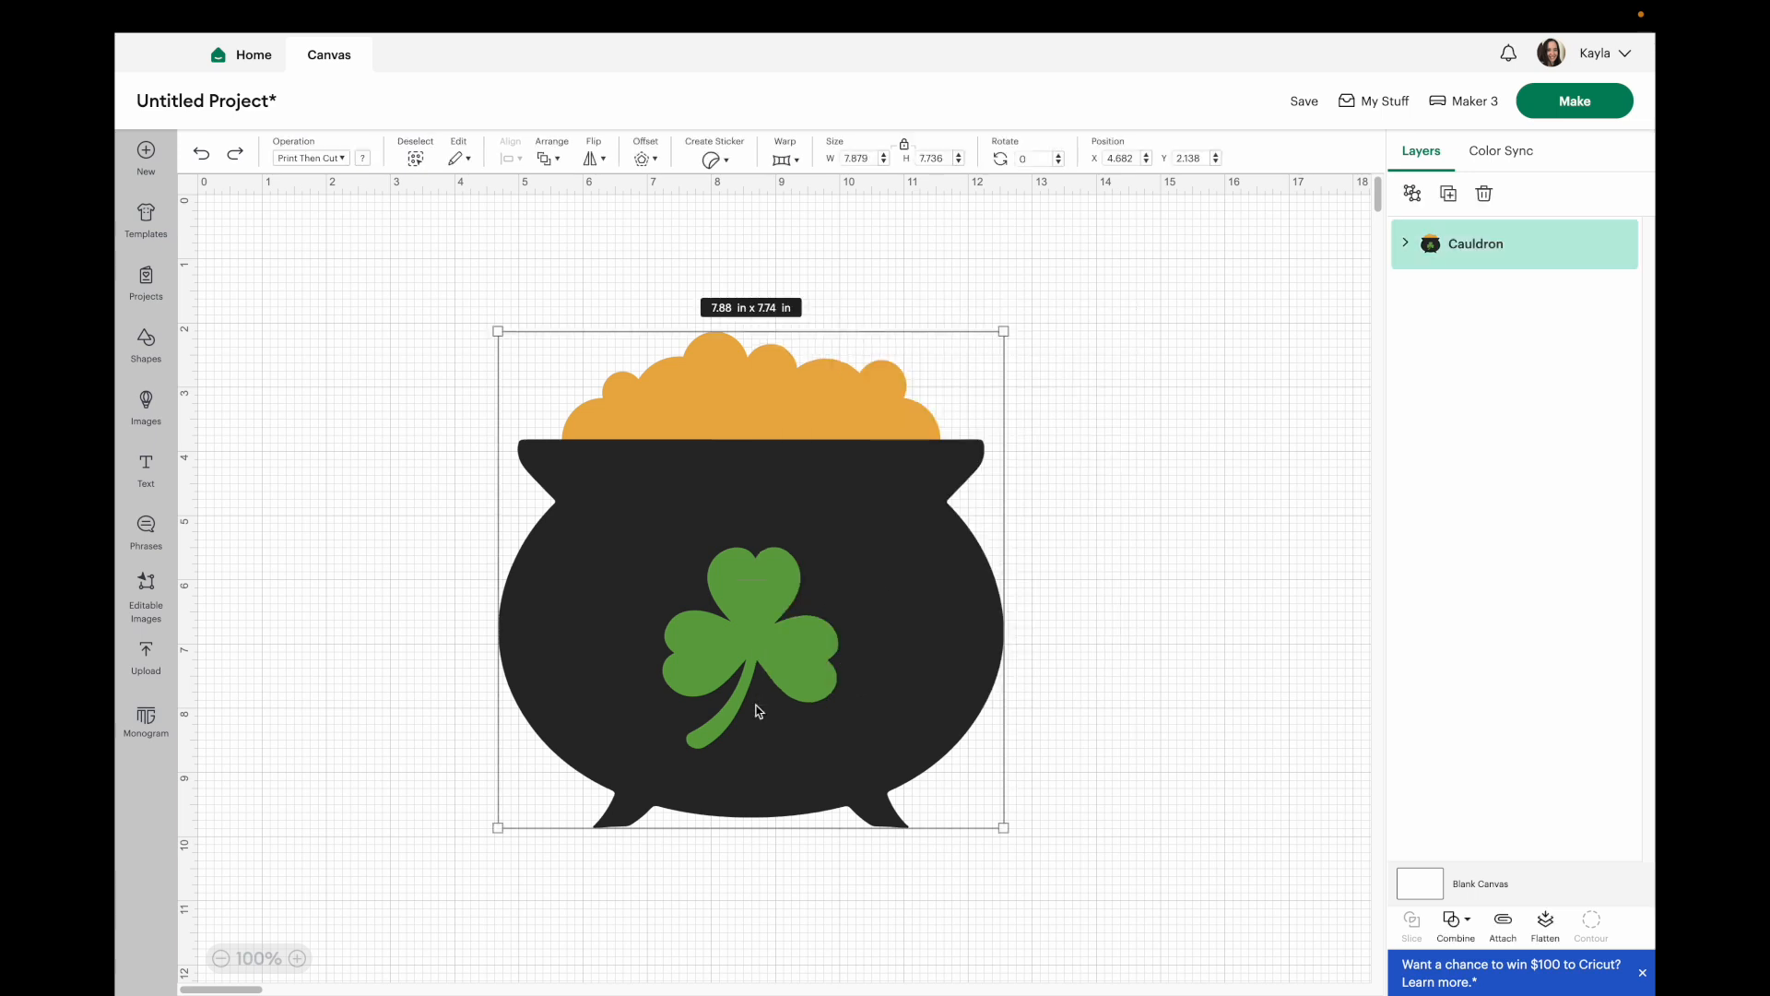
left_click(1503, 922)
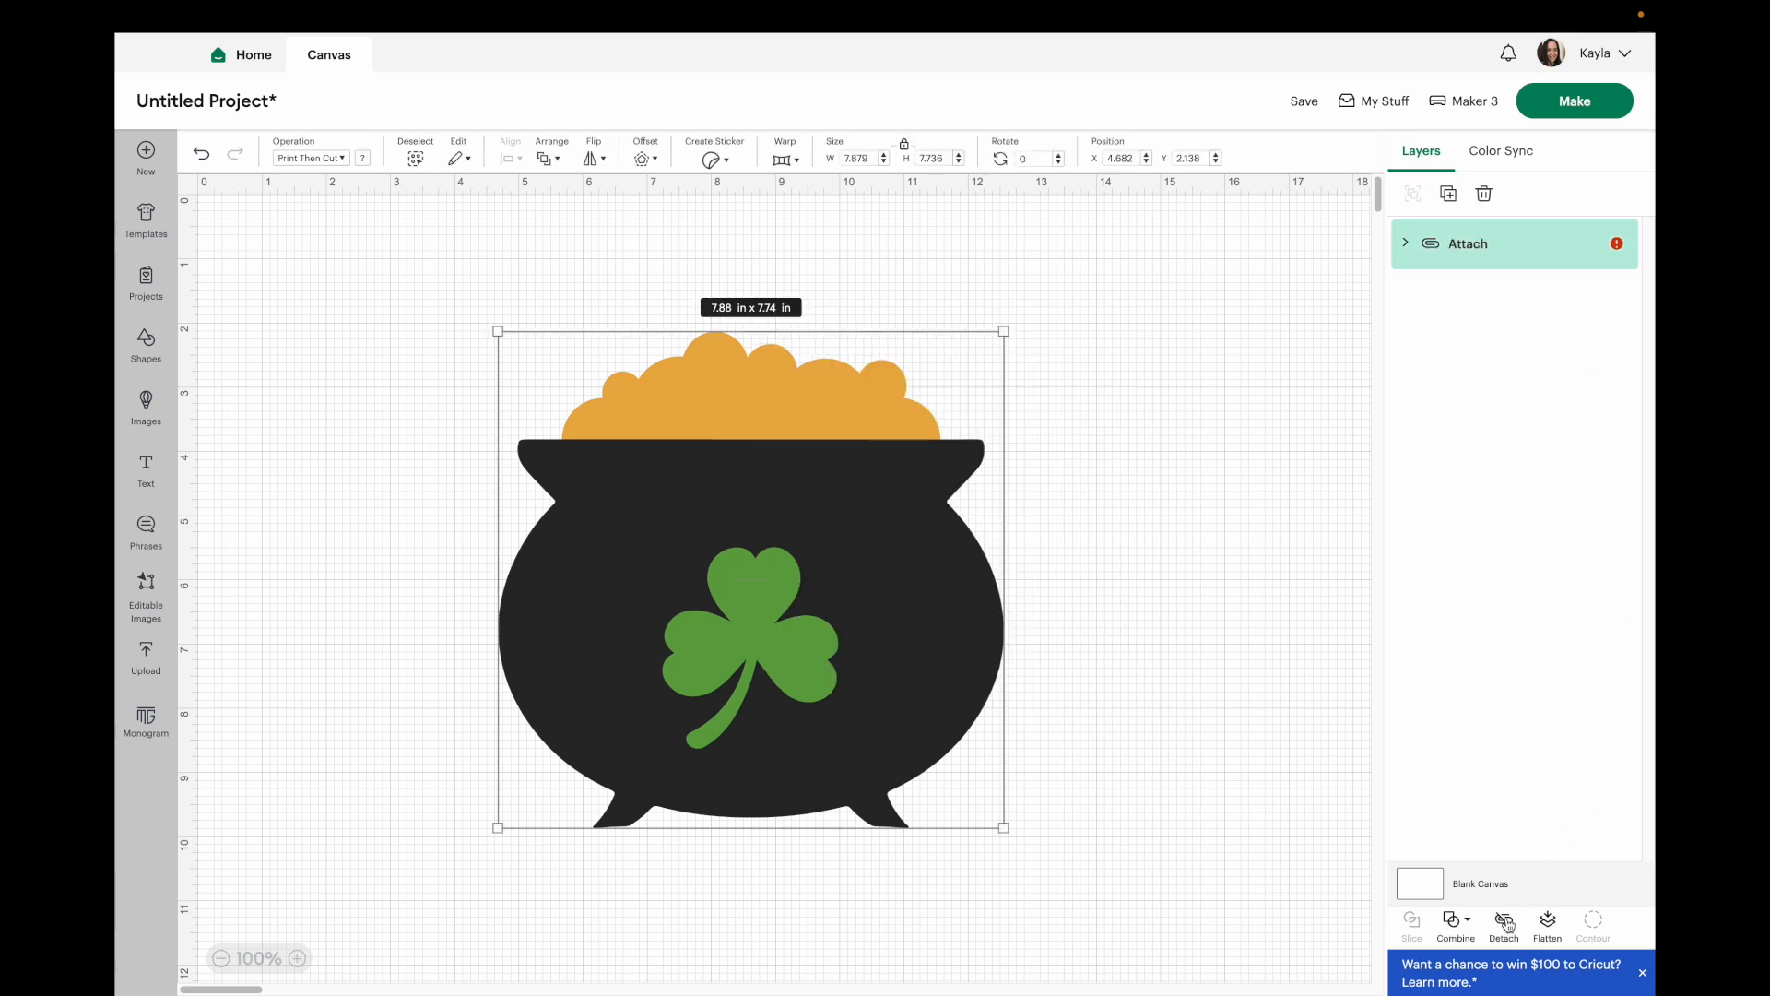
mouse_move(1618, 247)
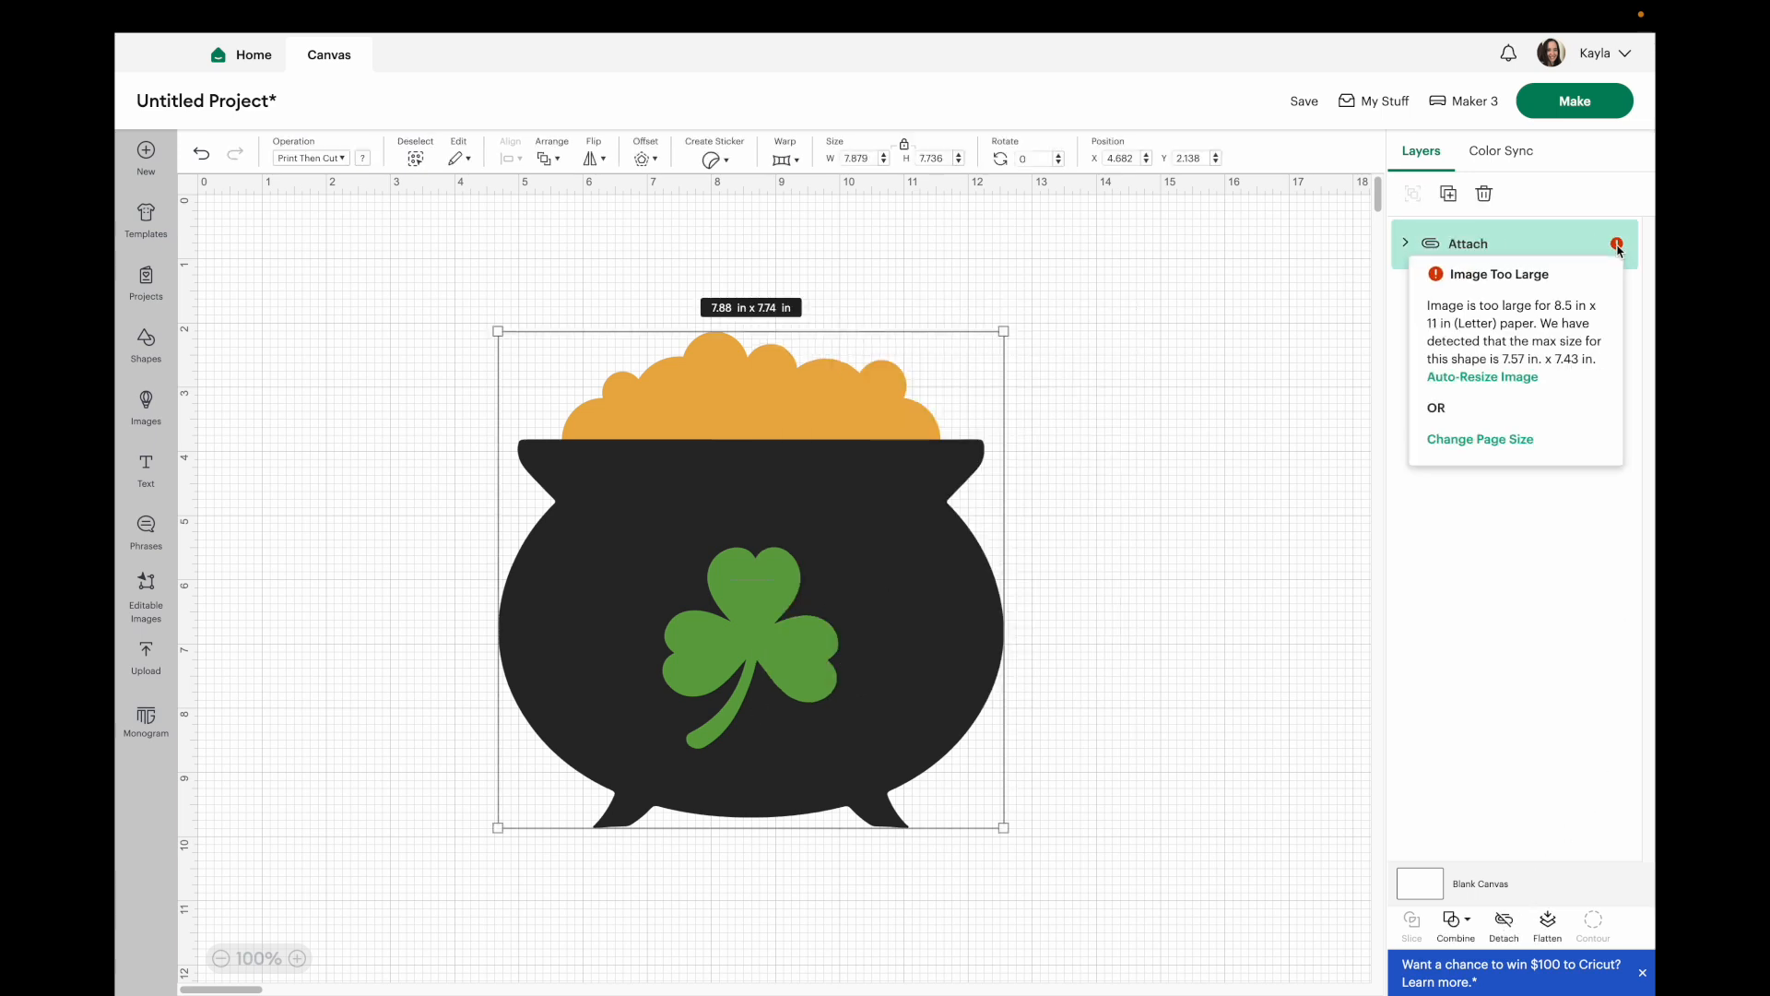
left_click(1495, 378)
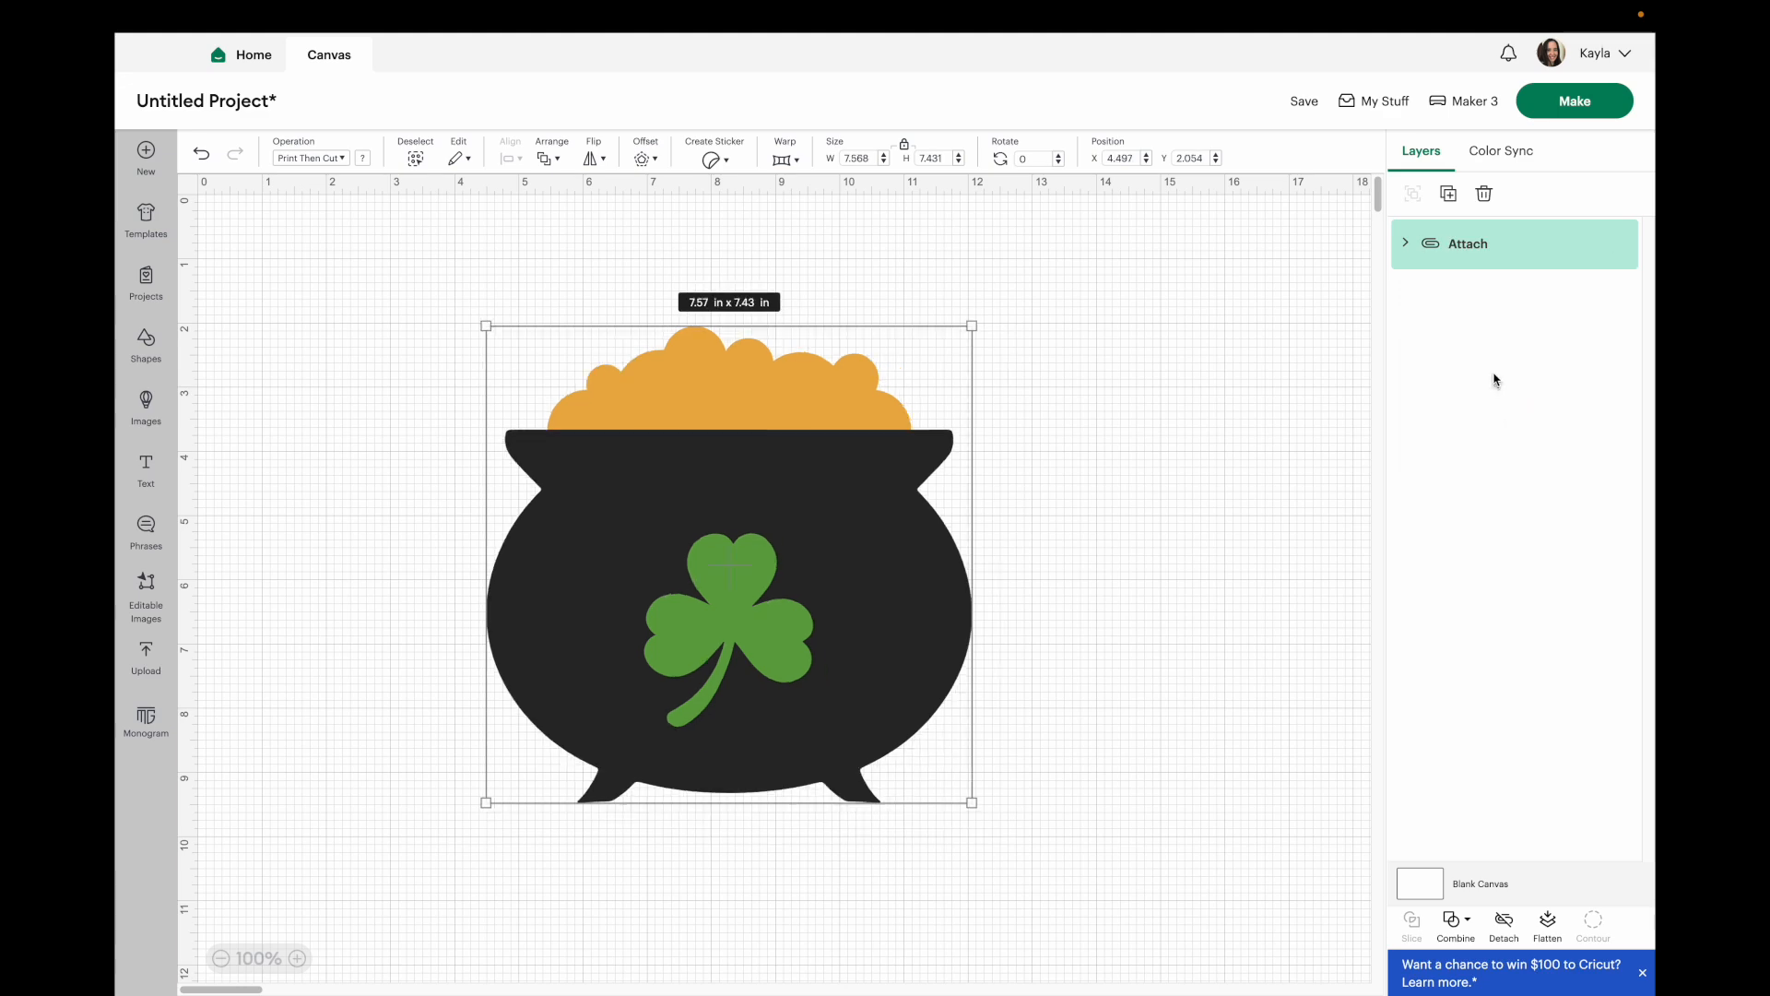
Flatten the attached cauldron and open Make to preview the print-then-cut mats.
left_click(1573, 103)
left_click(448, 904)
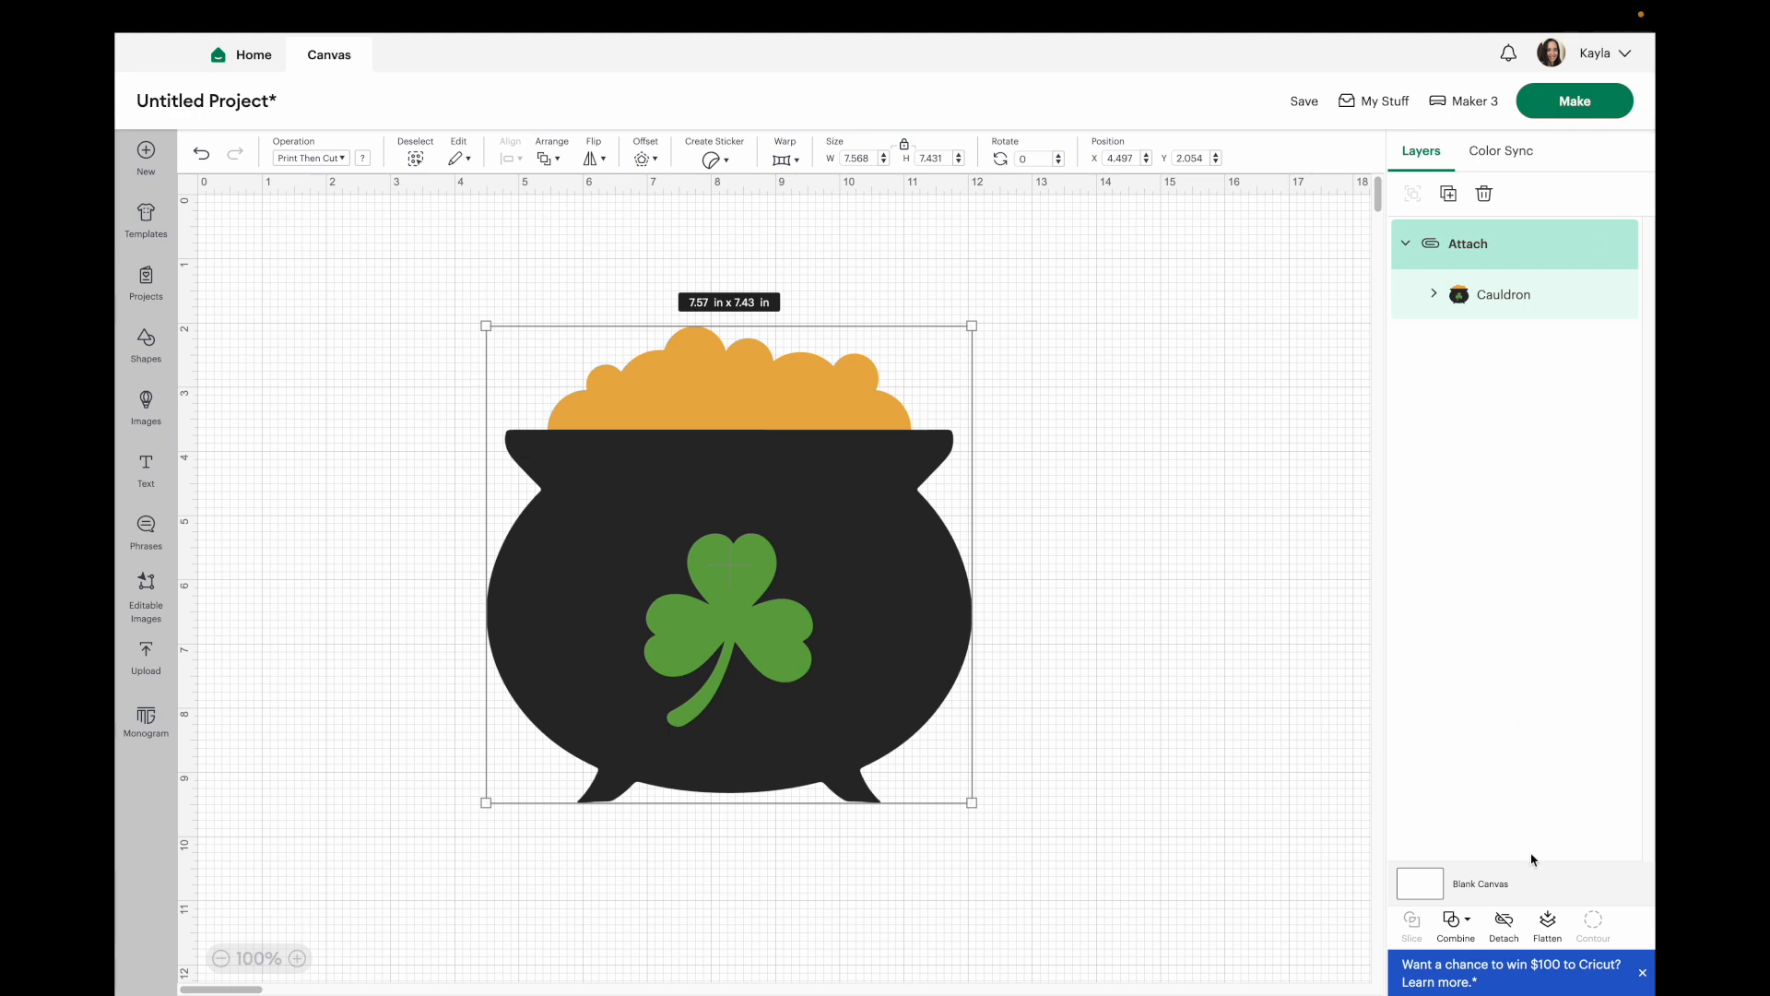
left_click(1549, 924)
left_click(1569, 106)
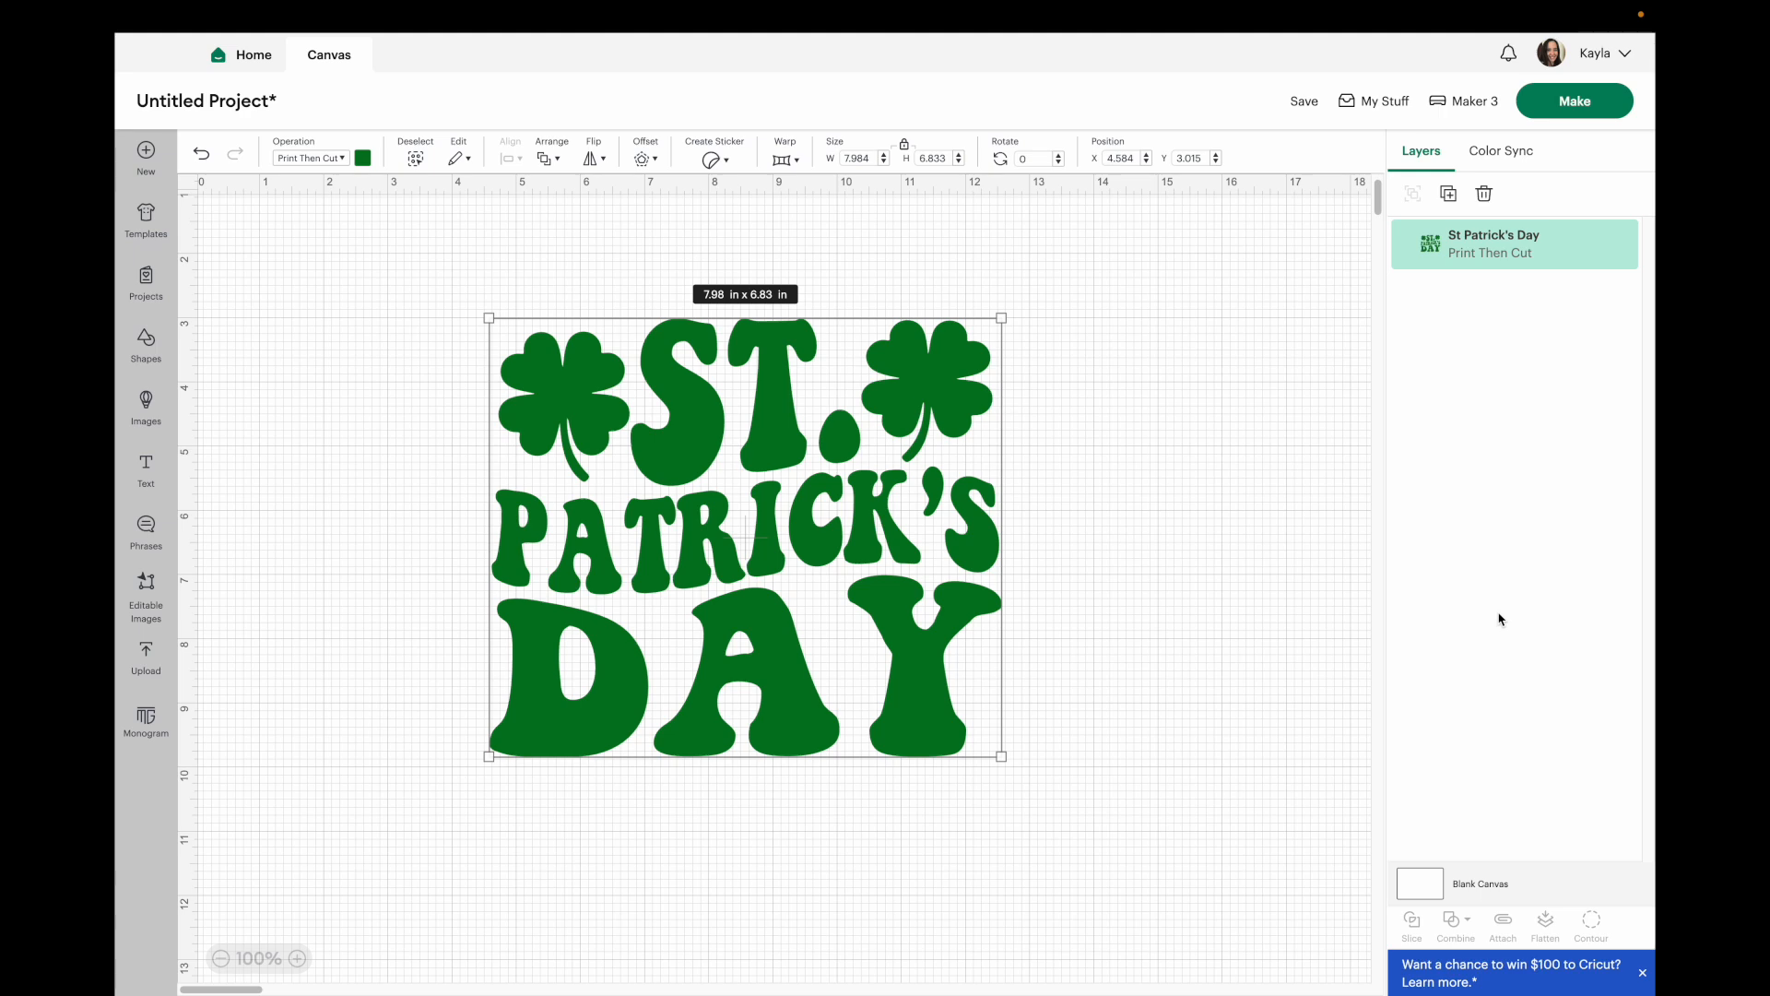
Set the St Patrick's Day design to Basic Cut and place a pasted duplicate beside it.
left_click(299, 158)
left_click(325, 219)
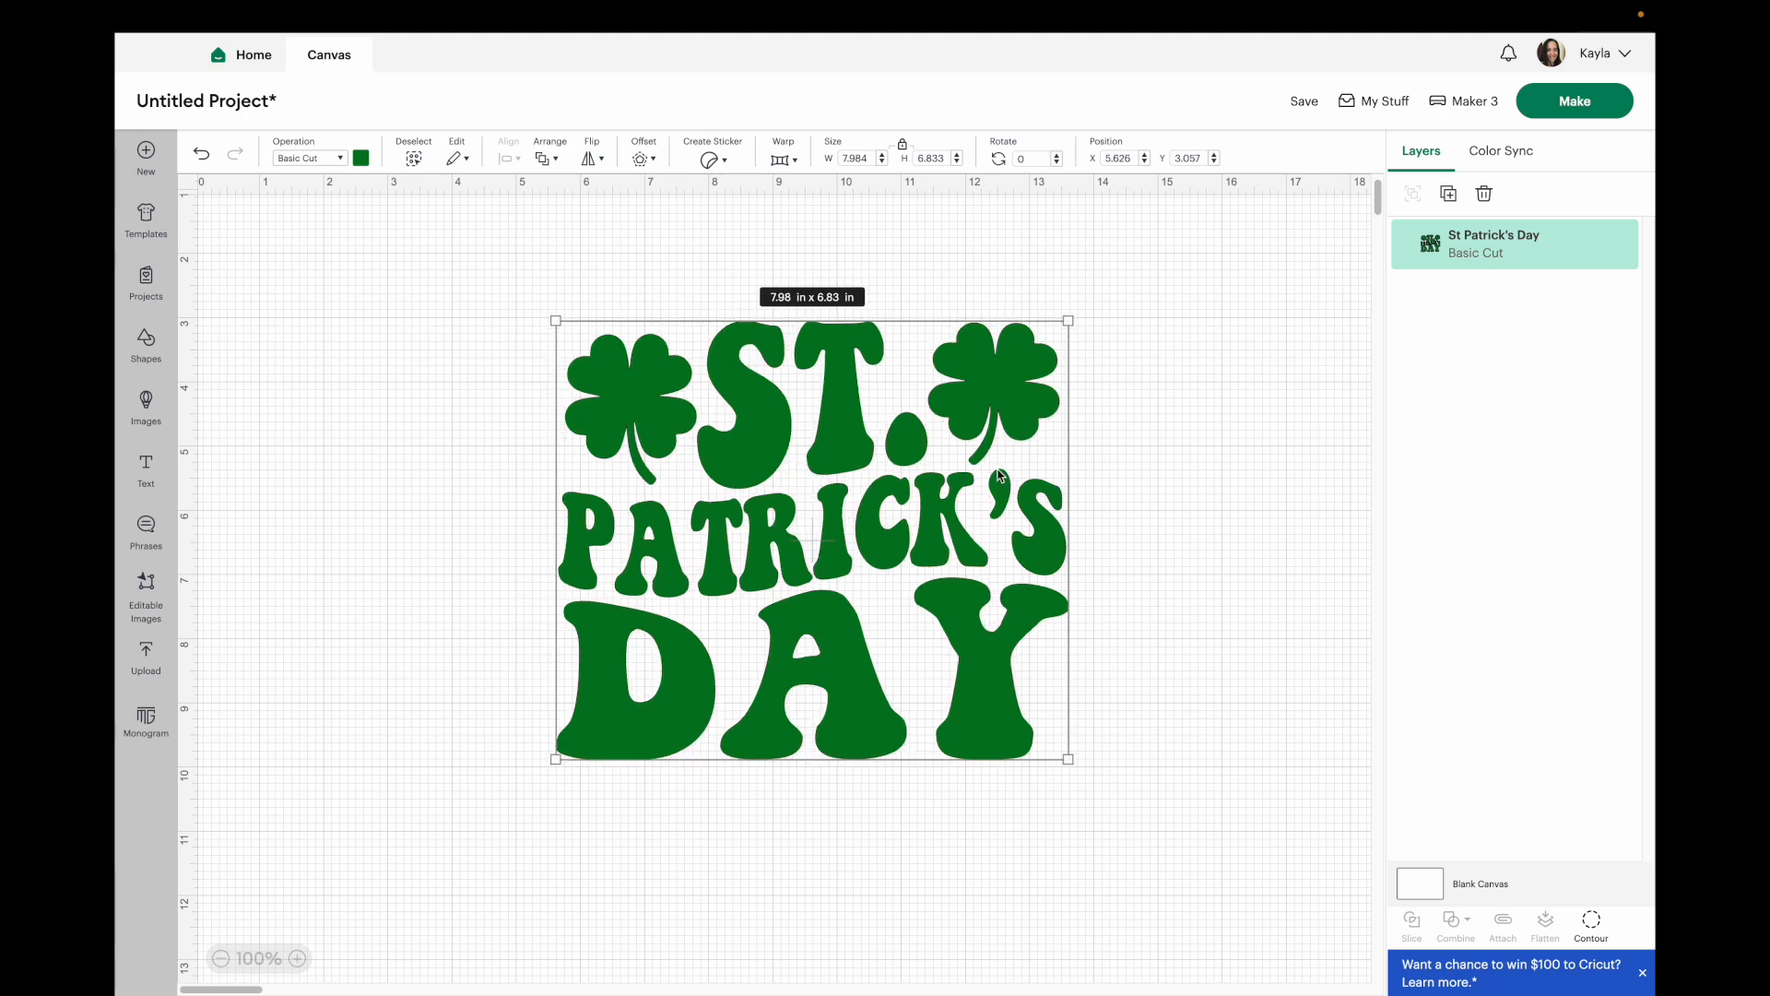
left_click_drag(944, 476, 657, 485)
key("super+v")
left_click_drag(365, 329, 956, 451)
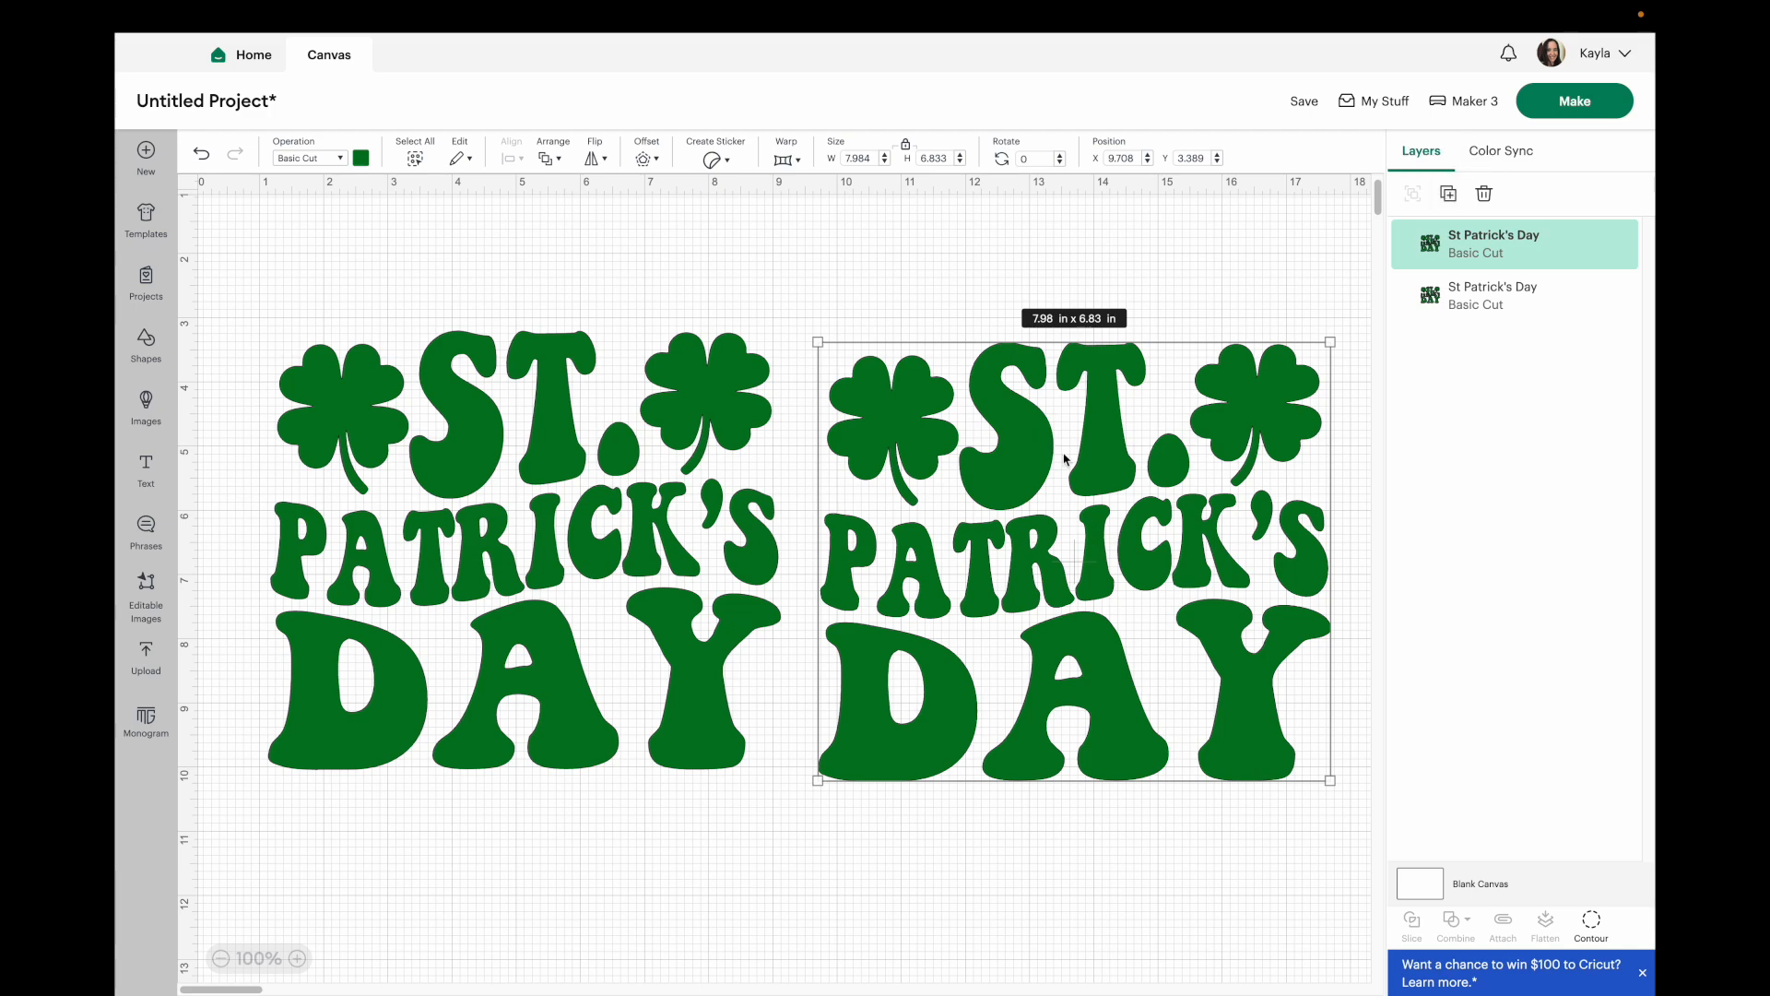
Use Contour on the right copy to hide both shamrocks.
left_click(1592, 921)
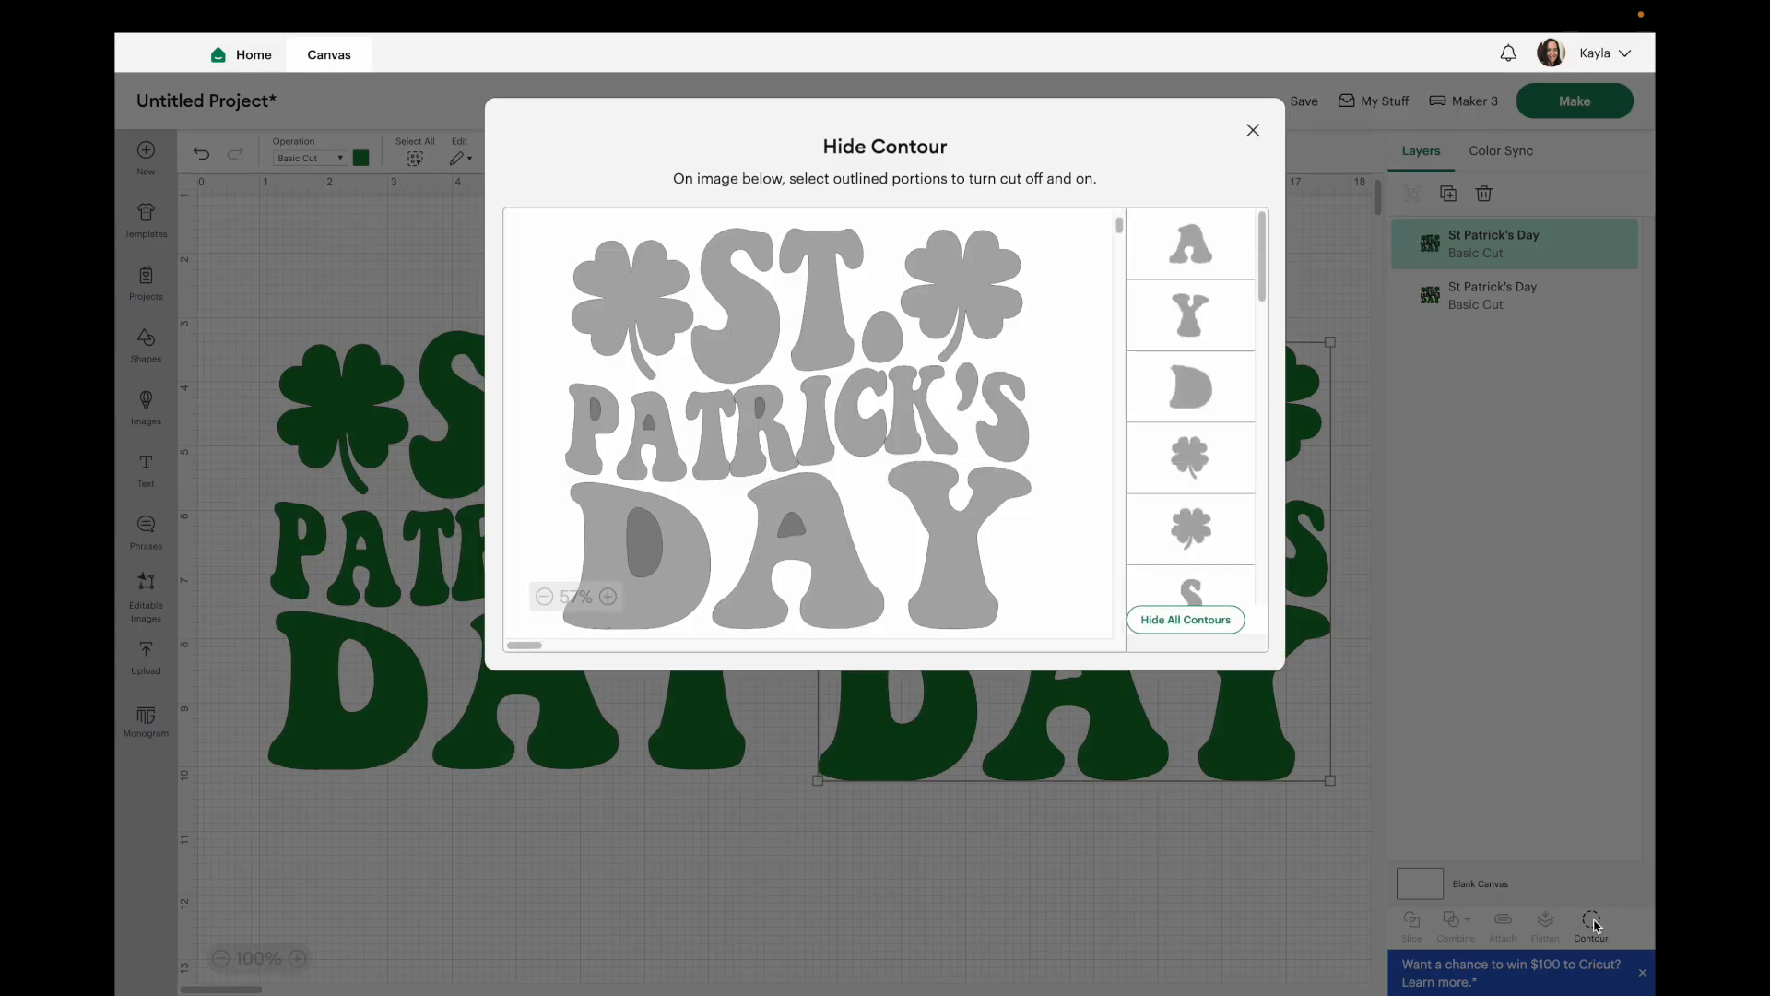
left_click(1190, 458)
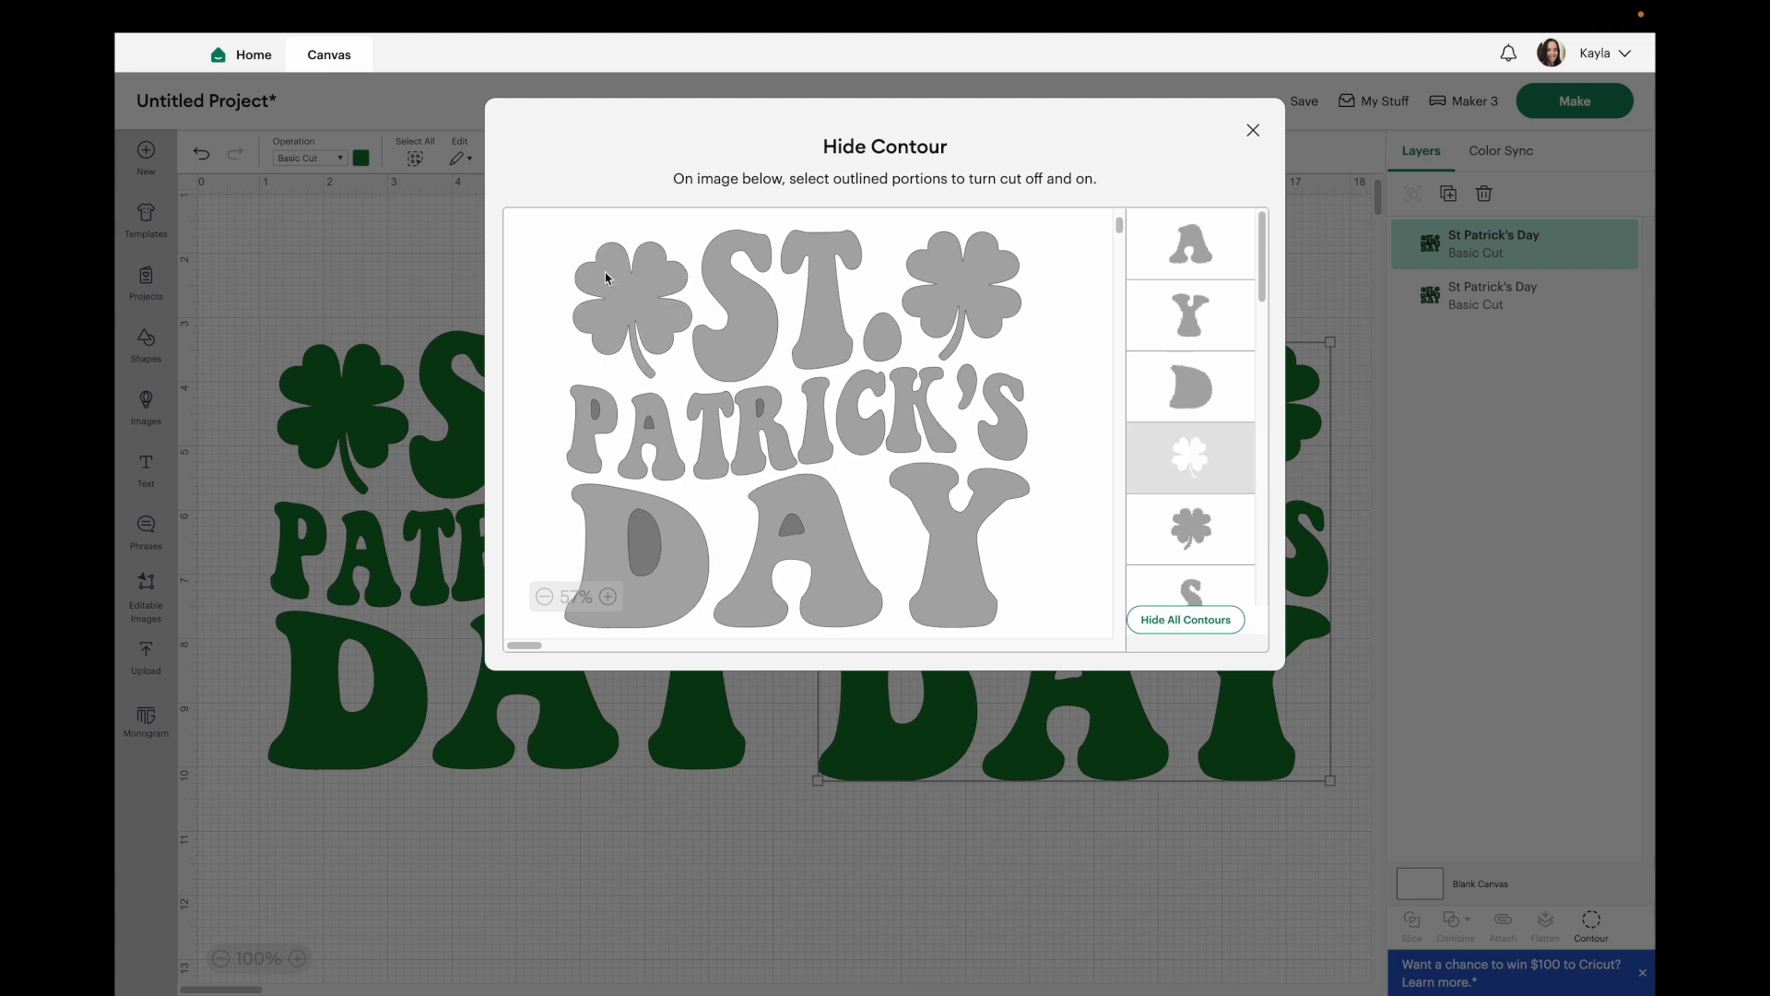
left_click(982, 272)
left_click(920, 882)
Use Contour on the left copy to hide all contours except the two shamrocks.
left_click(794, 321)
left_click(618, 484)
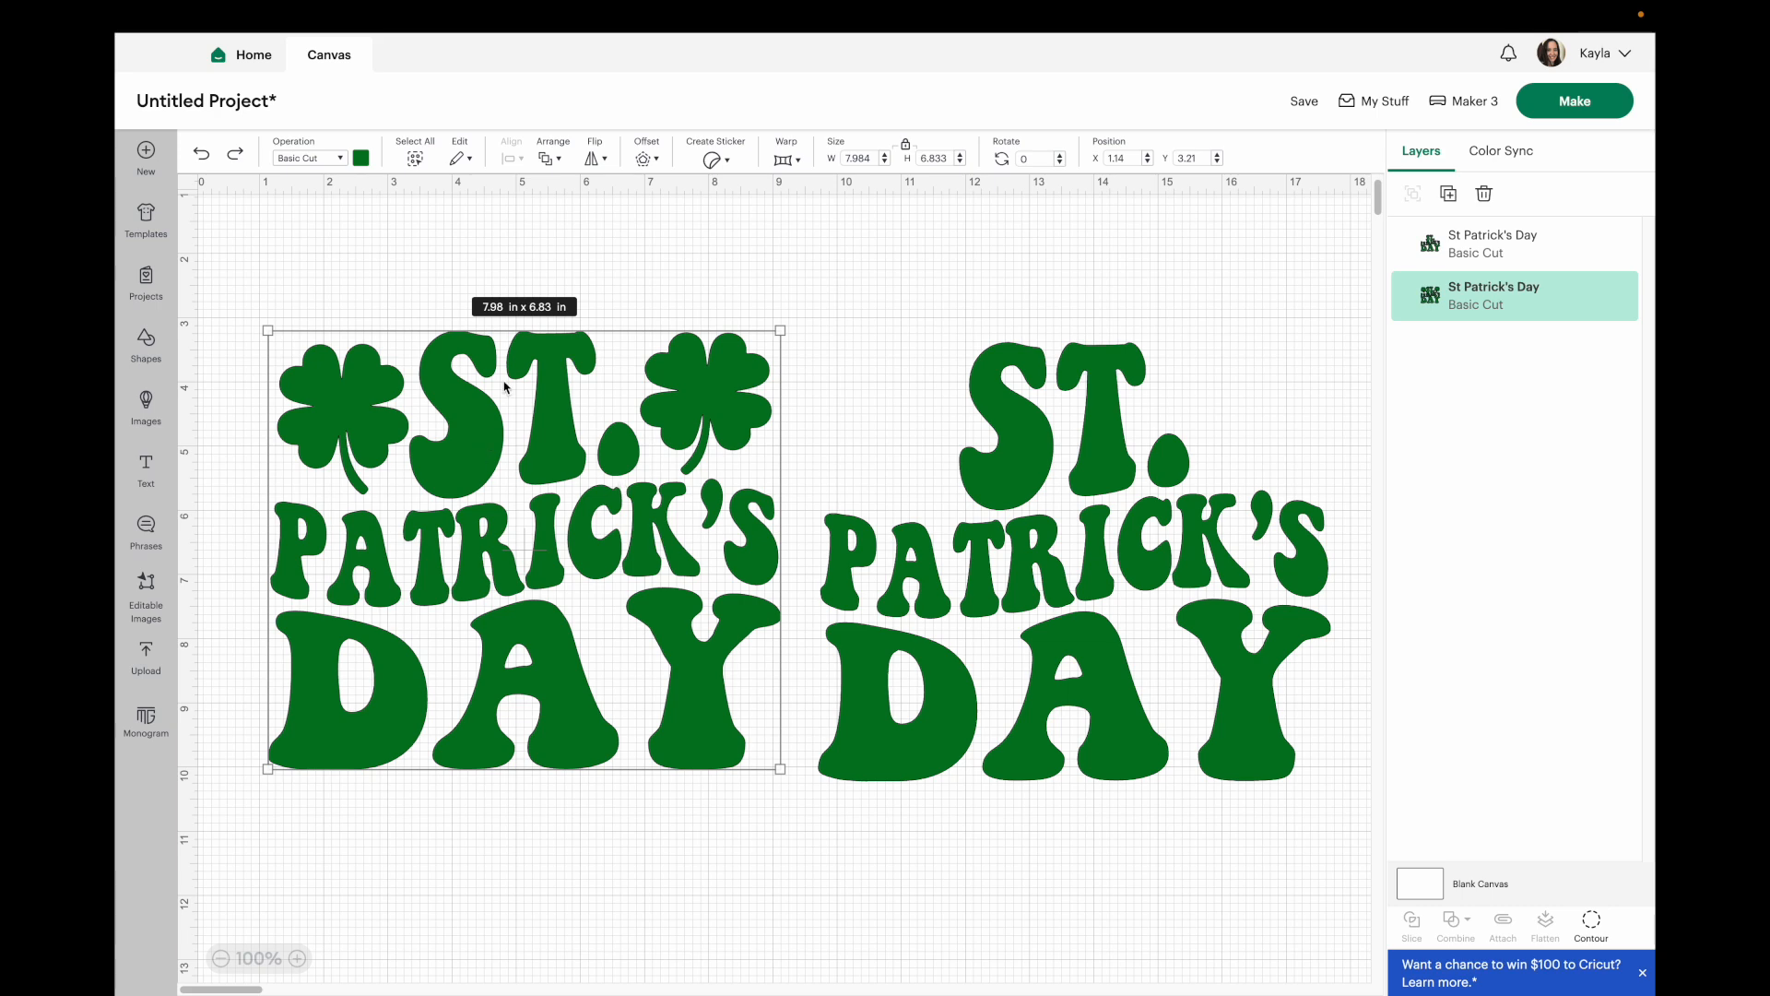
left_click(1589, 919)
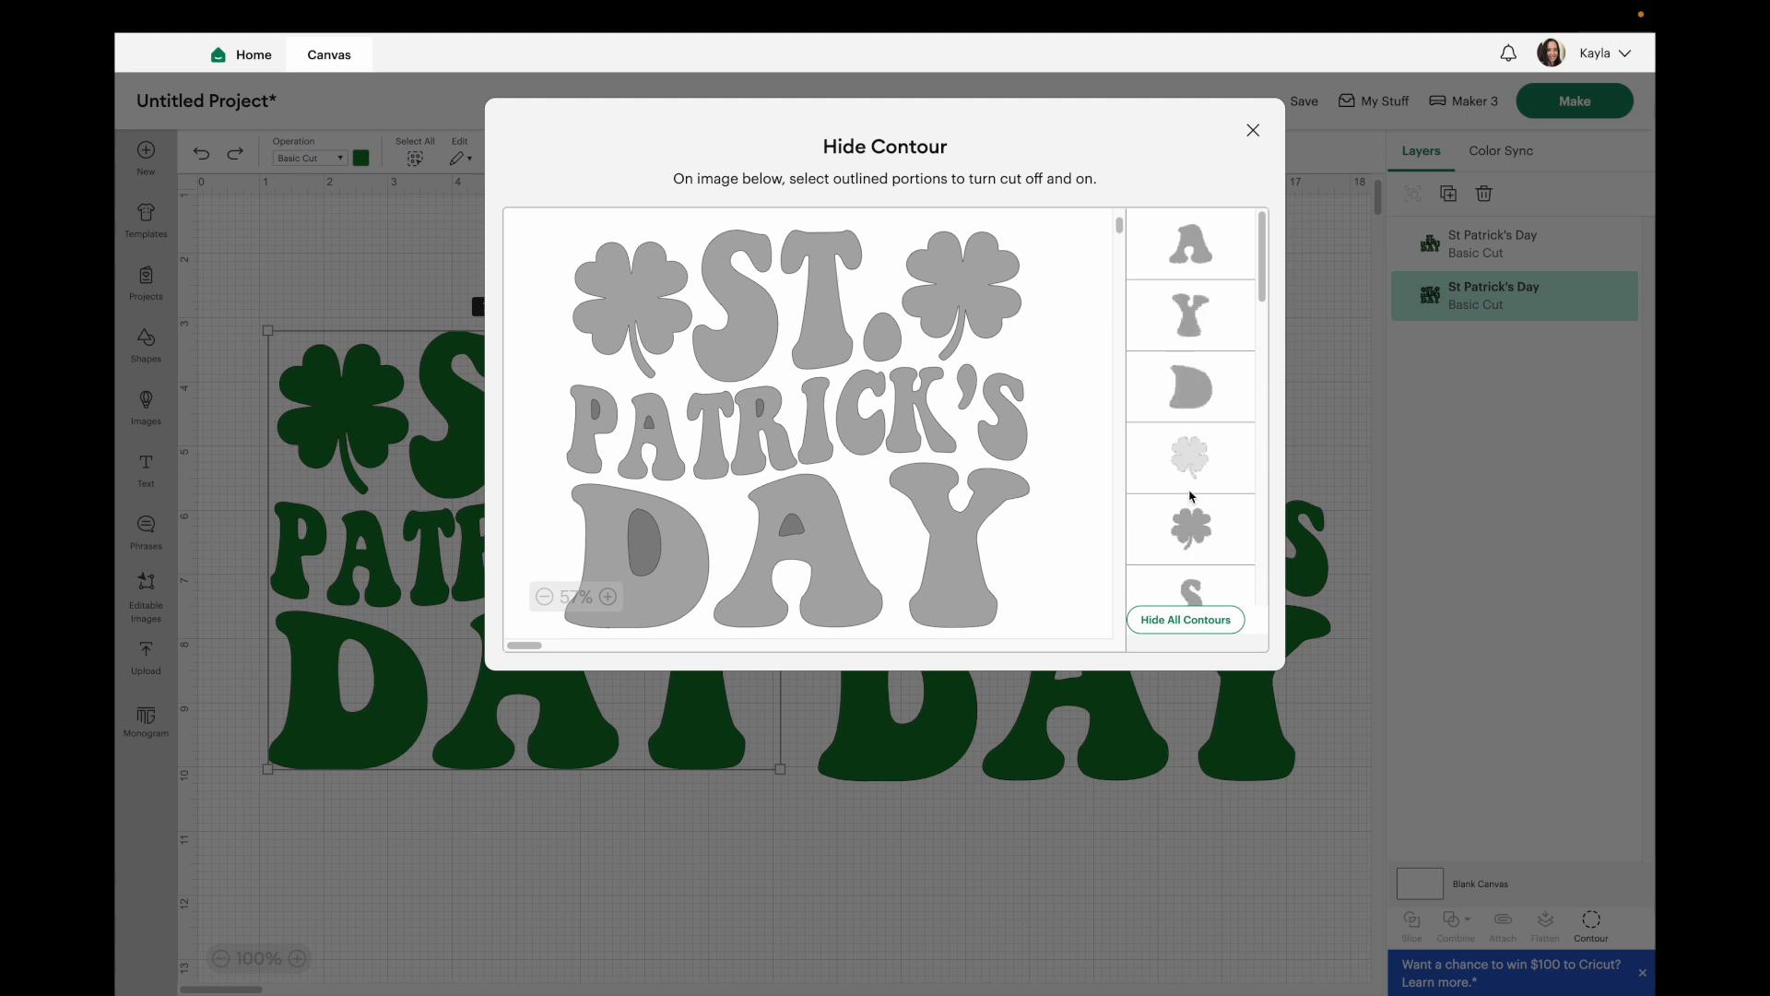
left_click(1189, 630)
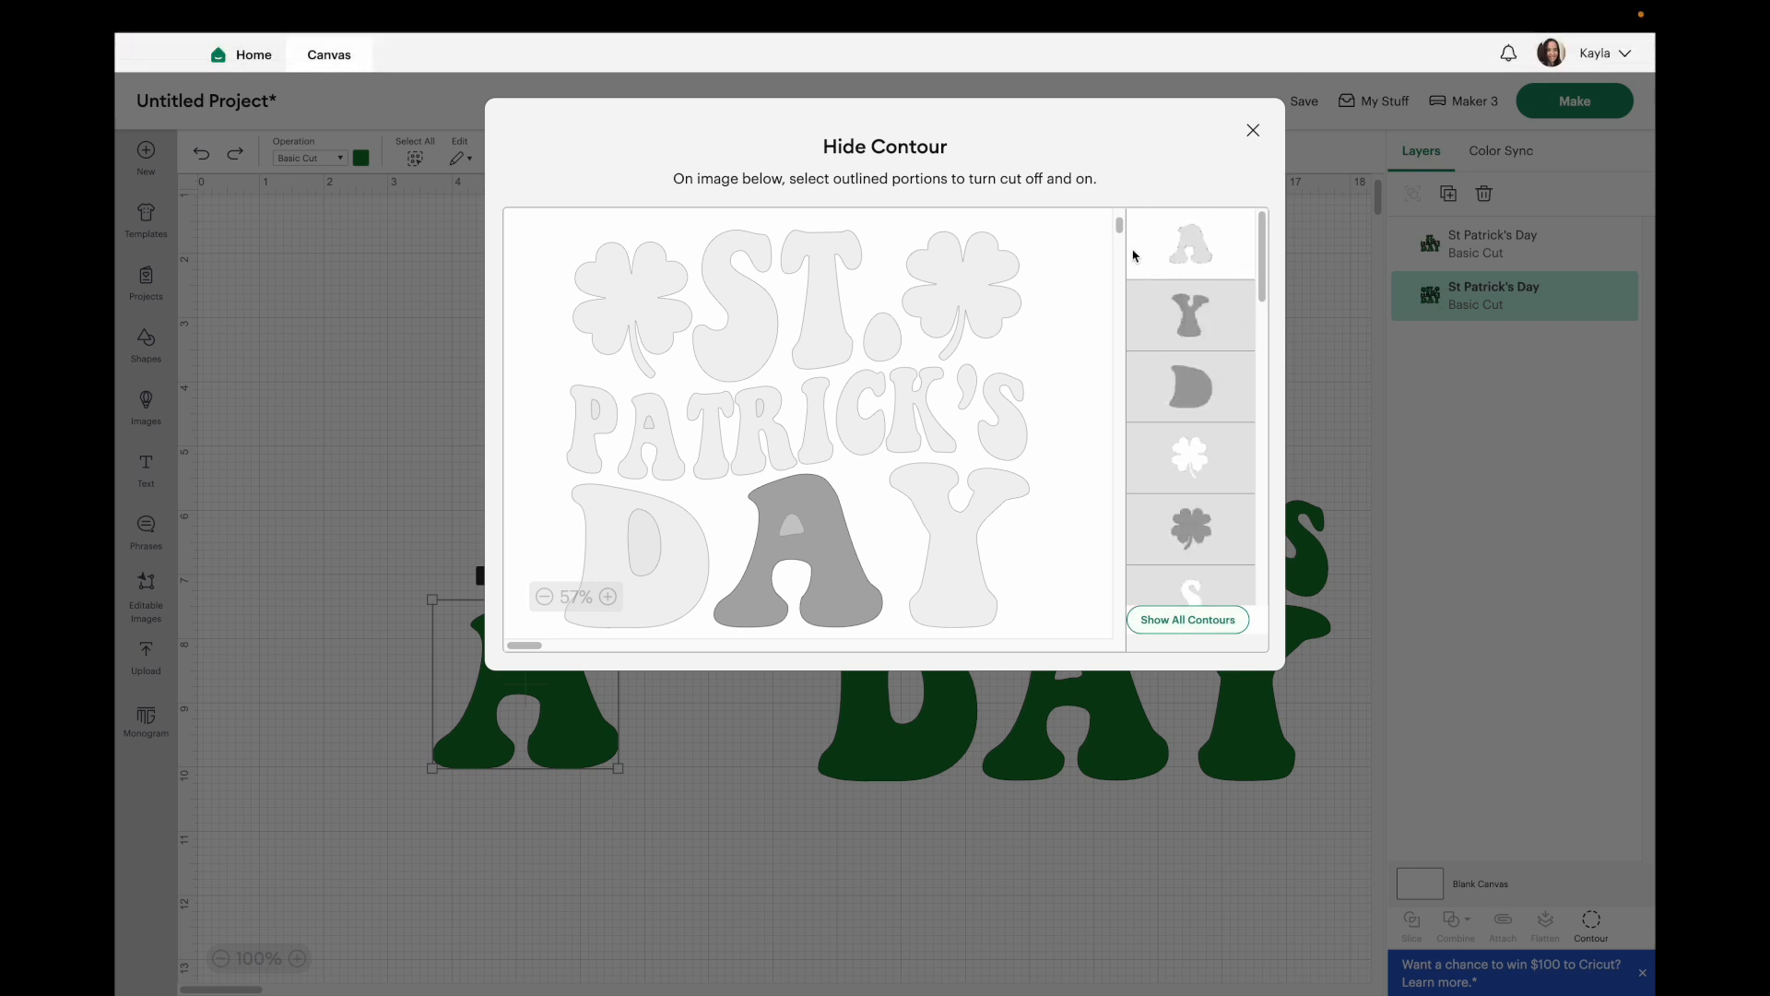
left_click(624, 323)
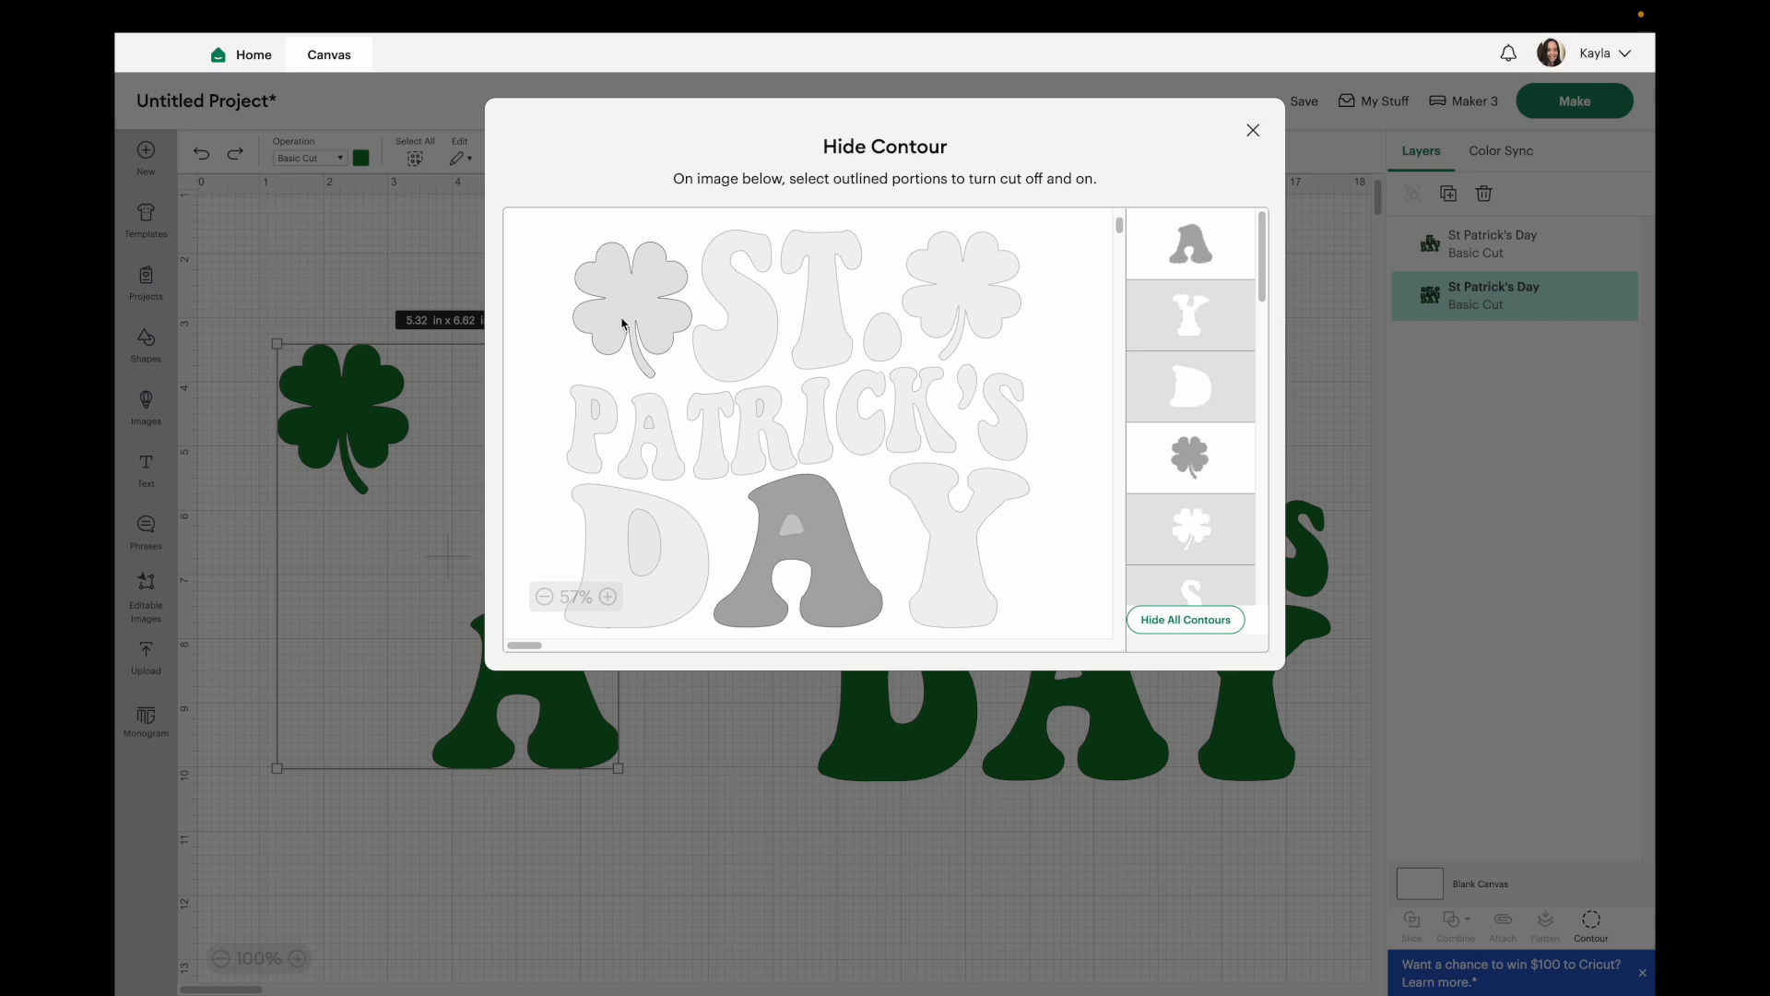
left_click(989, 270)
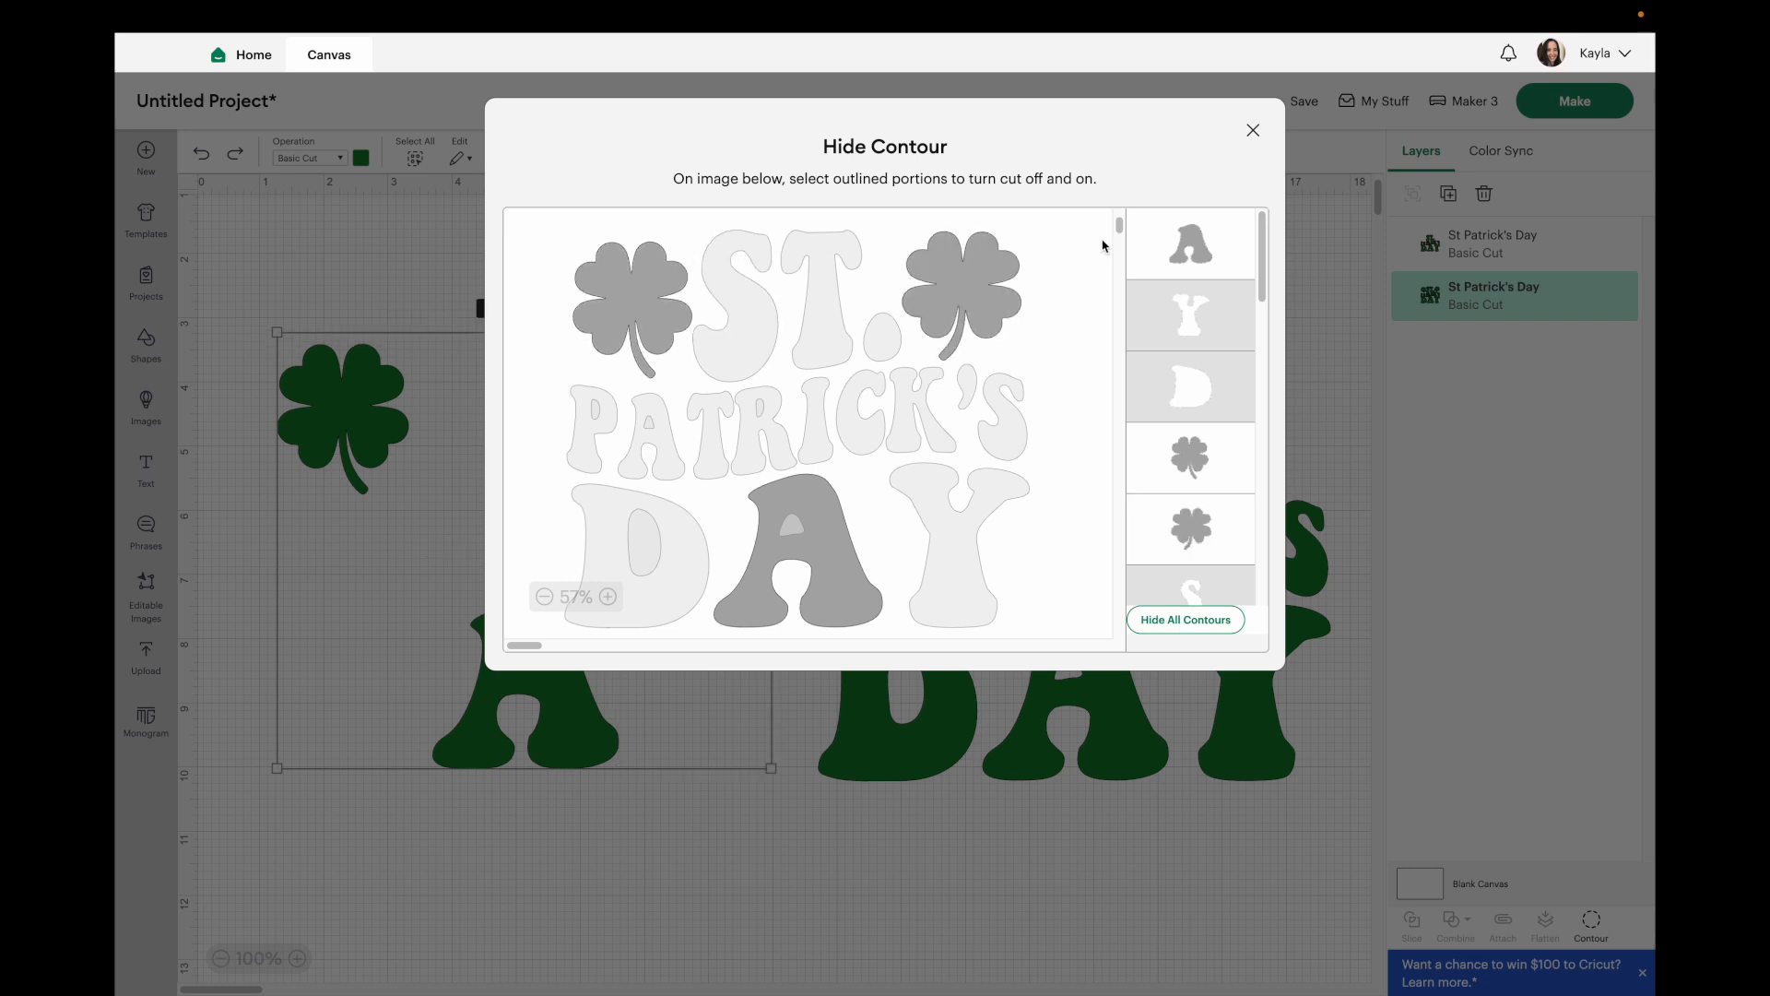
left_click(1201, 247)
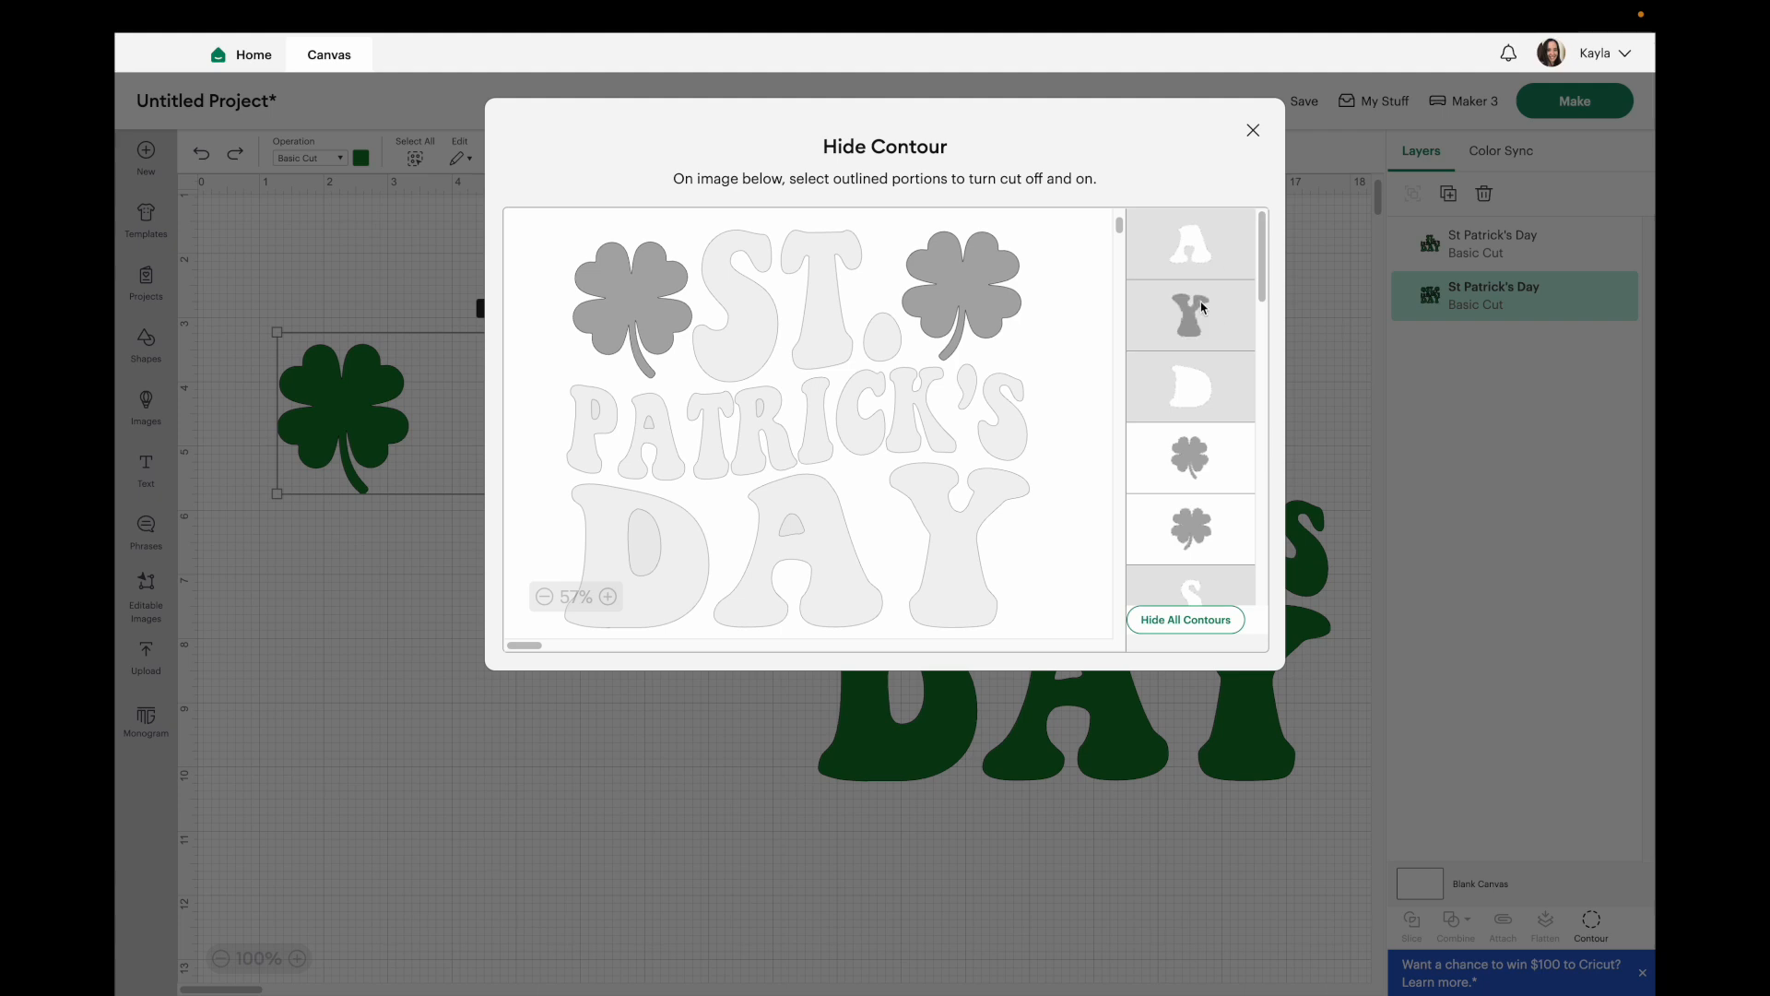
left_click(289, 710)
left_click(288, 710)
Duplicate the shamrock pair and move the copy below the original.
left_click(324, 406)
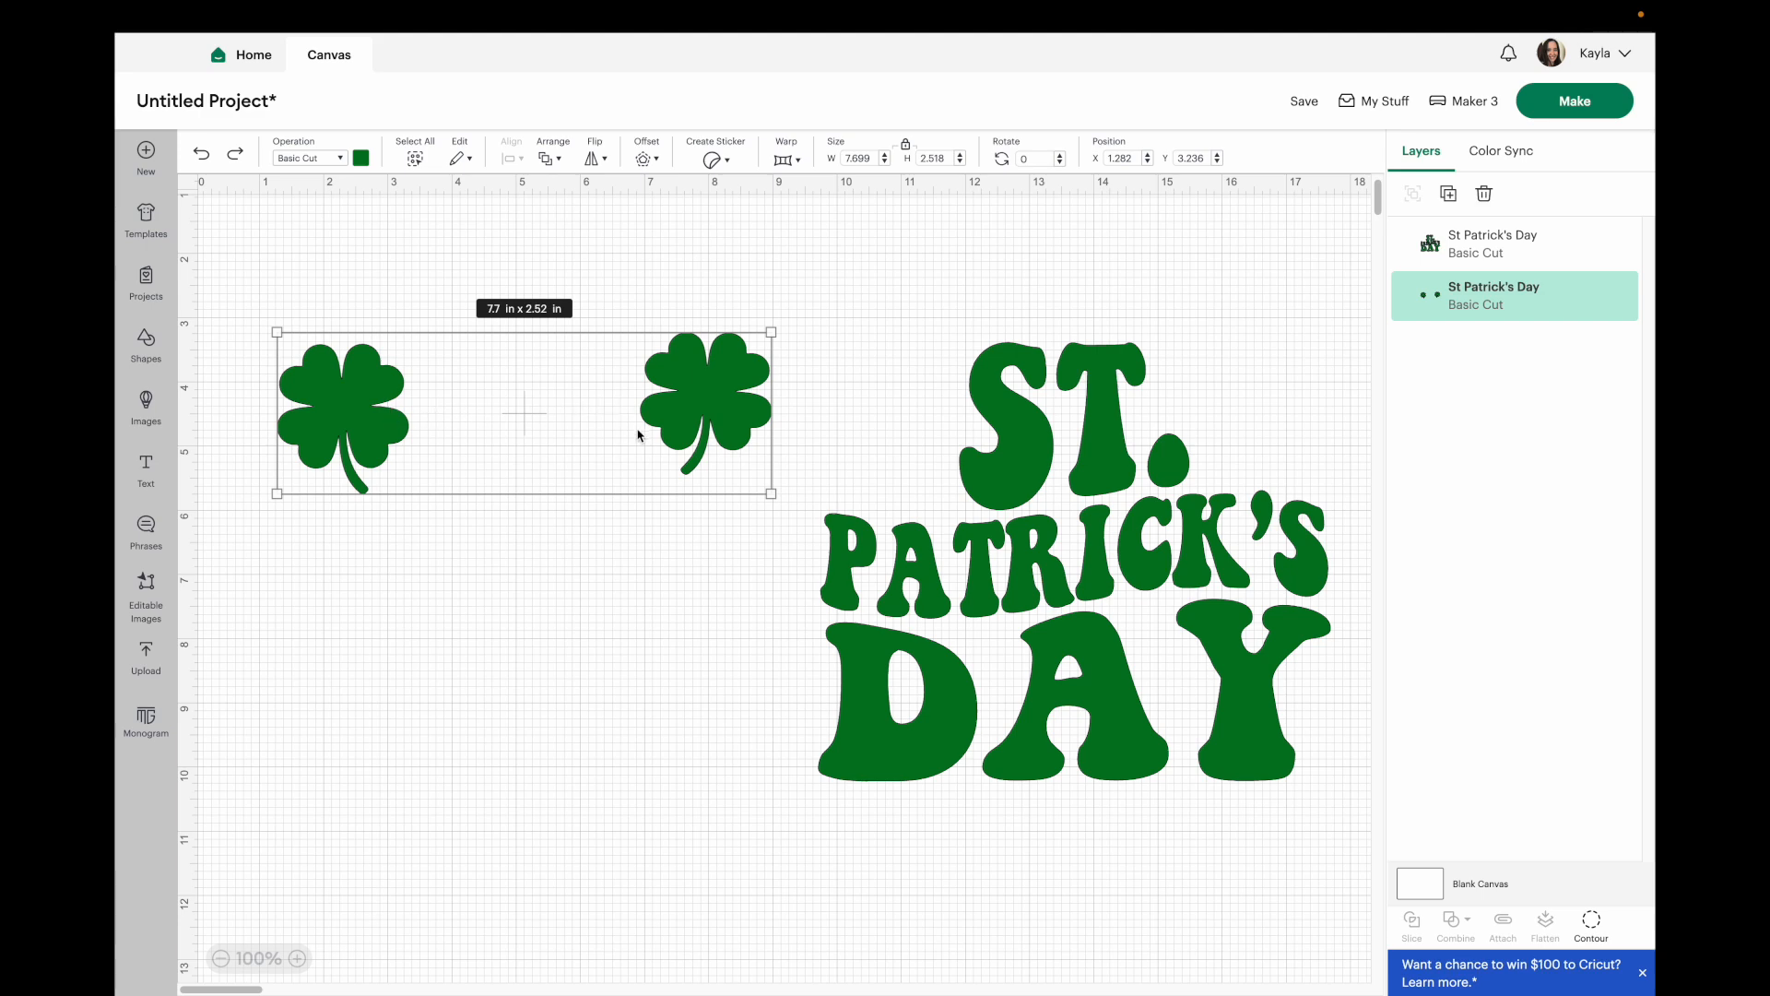
key("ctrl+d")
left_click_drag(704, 407, 696, 630)
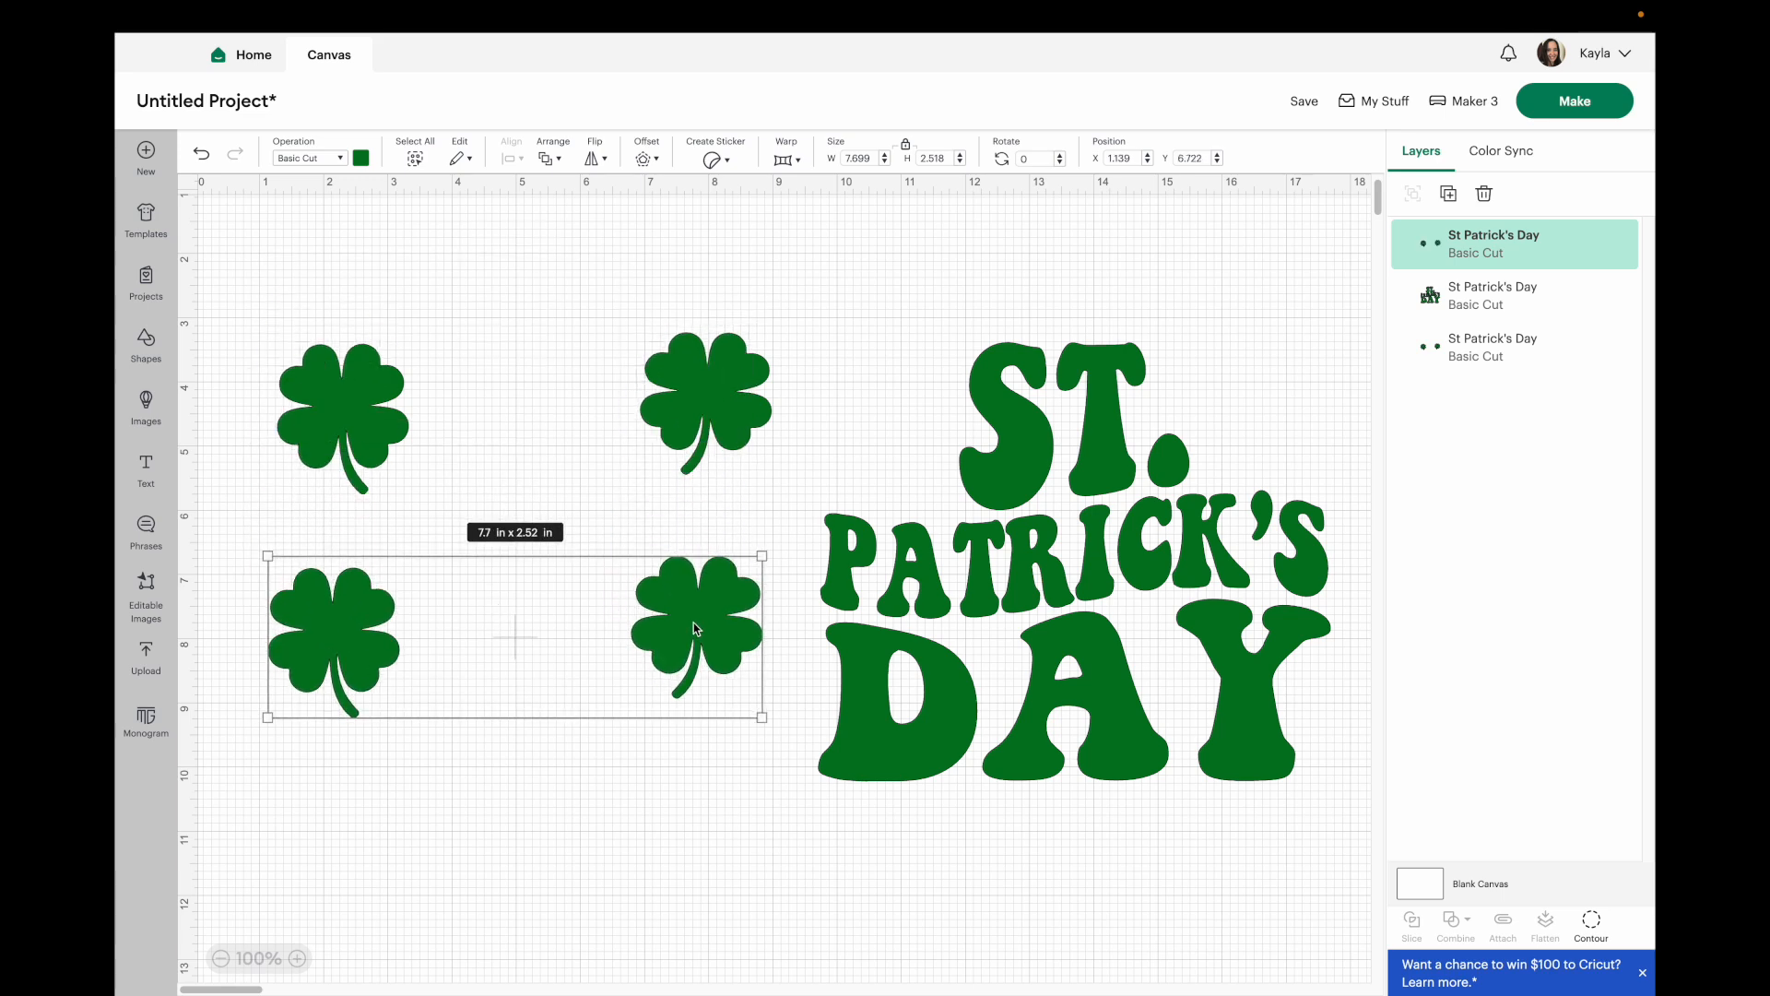
Use Contour on one shamrock pair to hide its right shamrock.
left_click(1593, 924)
left_click(979, 297)
left_click(553, 839)
Use Contour on the other shamrock pair to hide its left shamrock.
left_click(1591, 923)
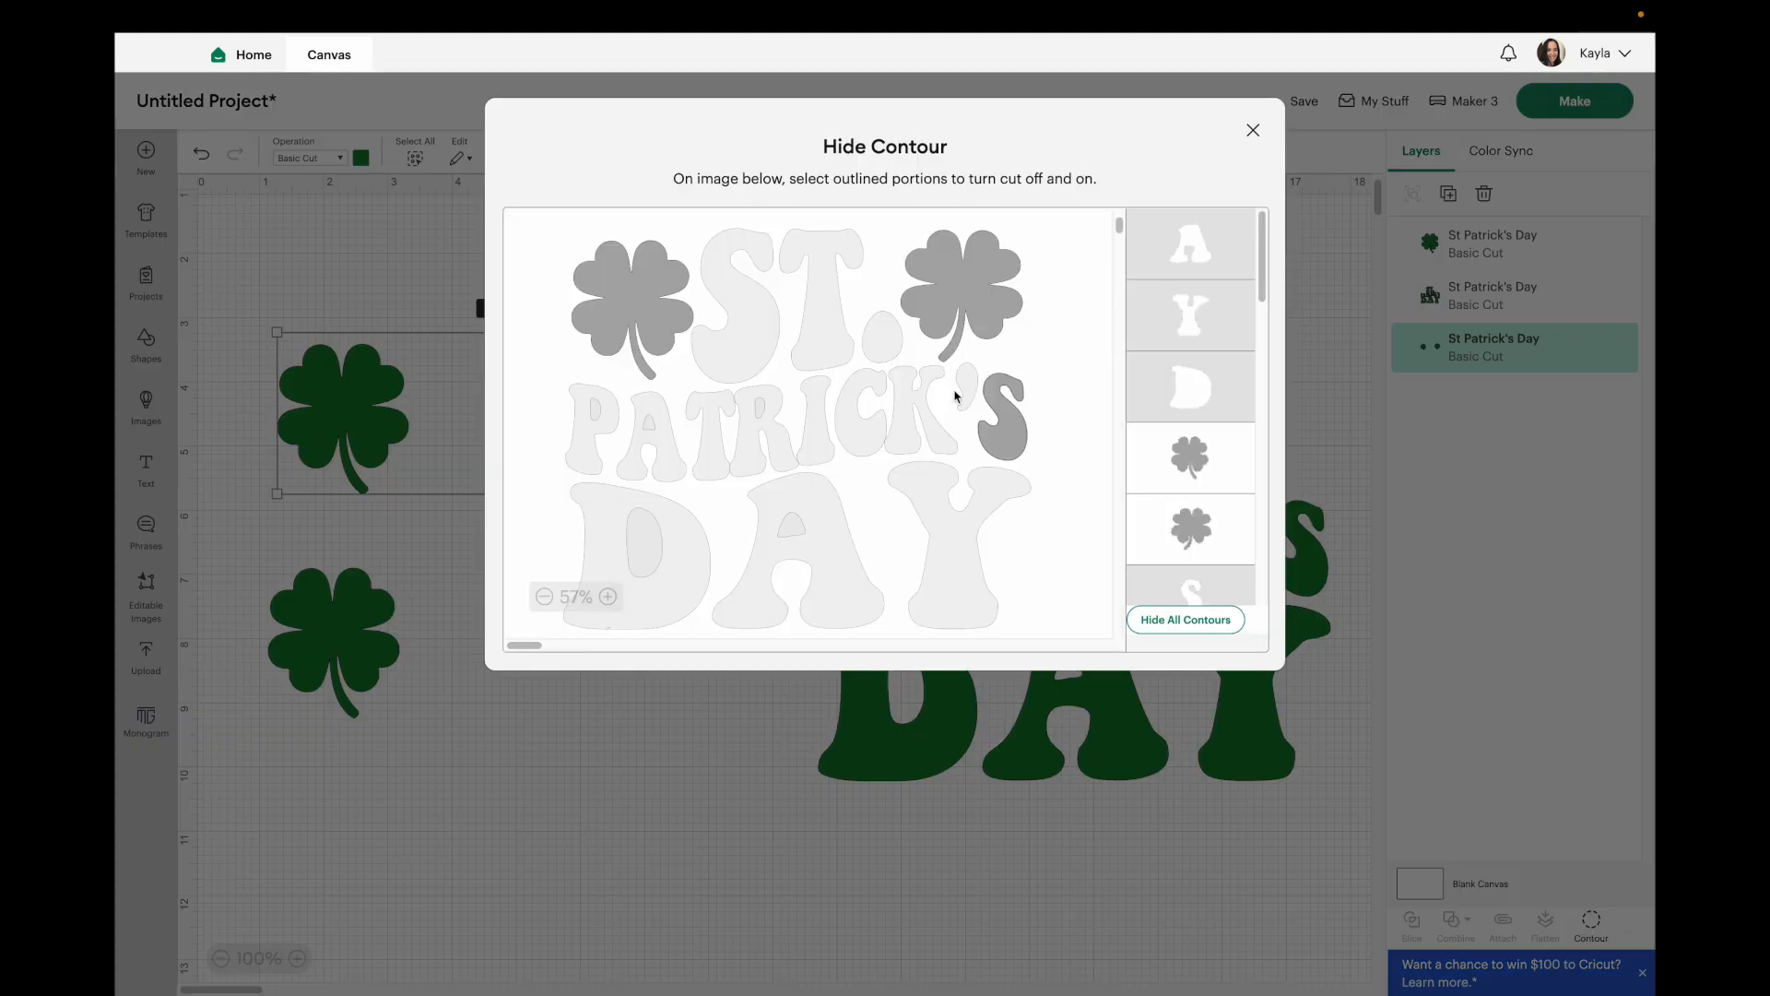
left_click(650, 309)
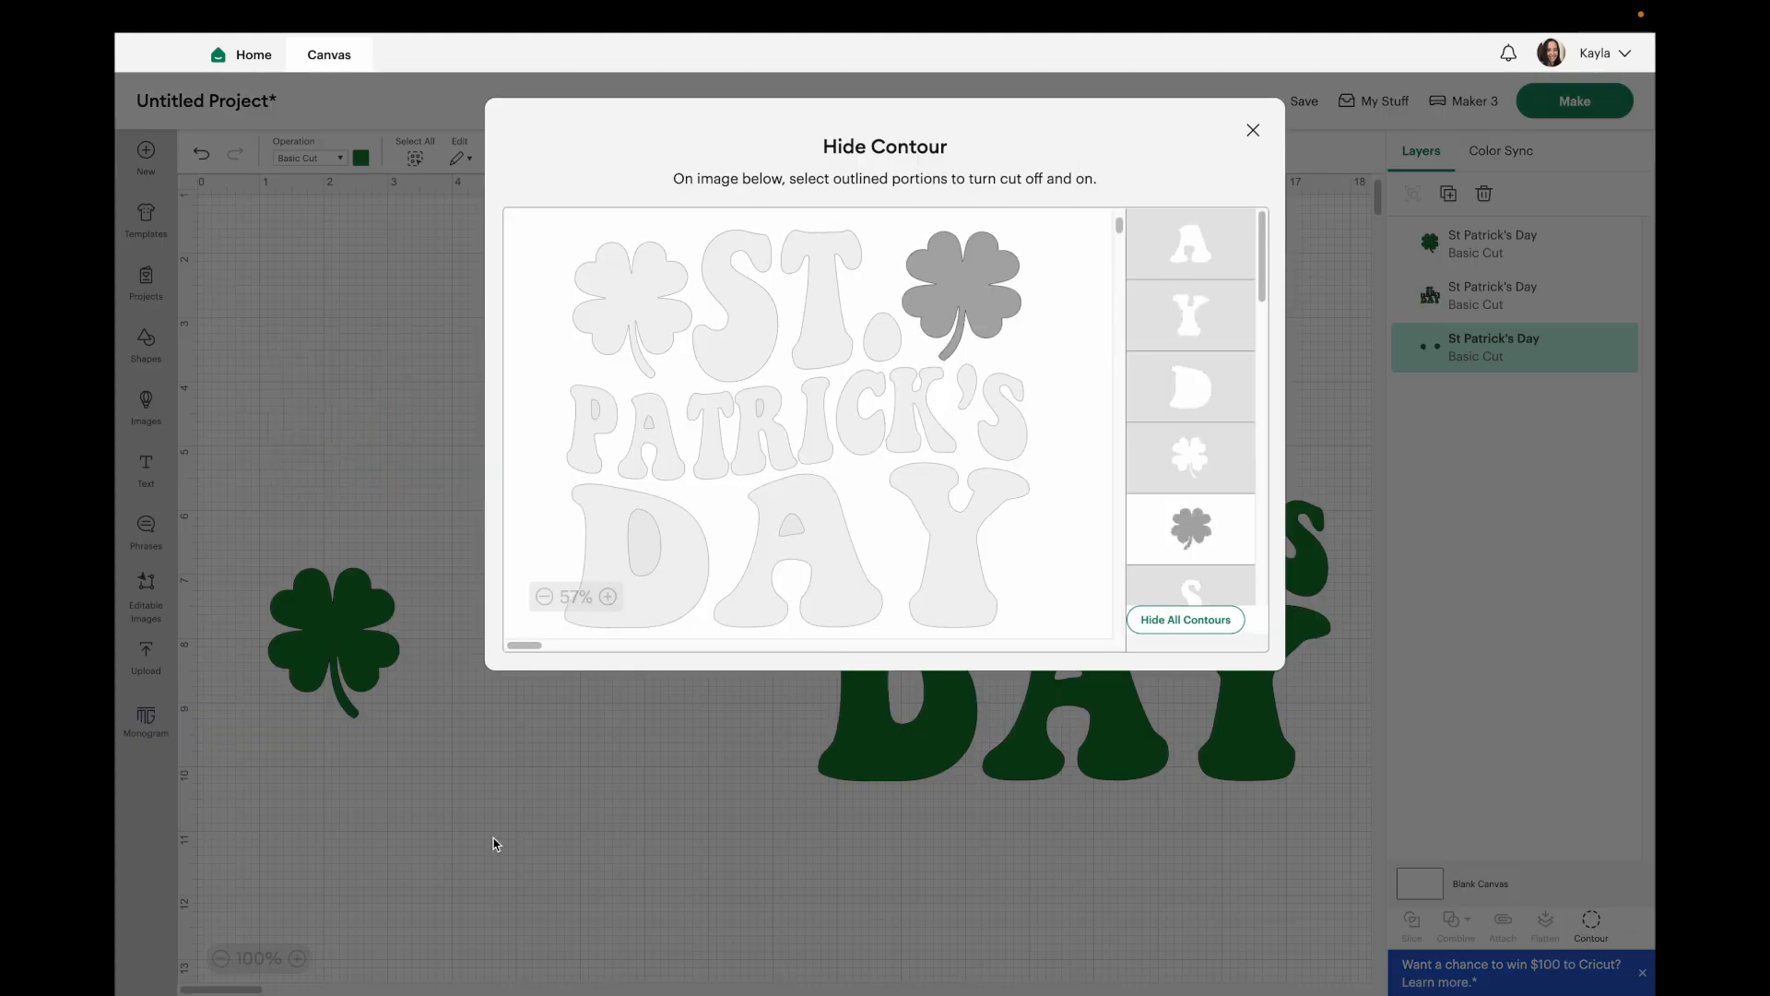
left_click(427, 846)
Position the two single shamrocks on either side of "ST." in the text design.
left_click_drag(694, 390, 610, 491)
left_click(1476, 247)
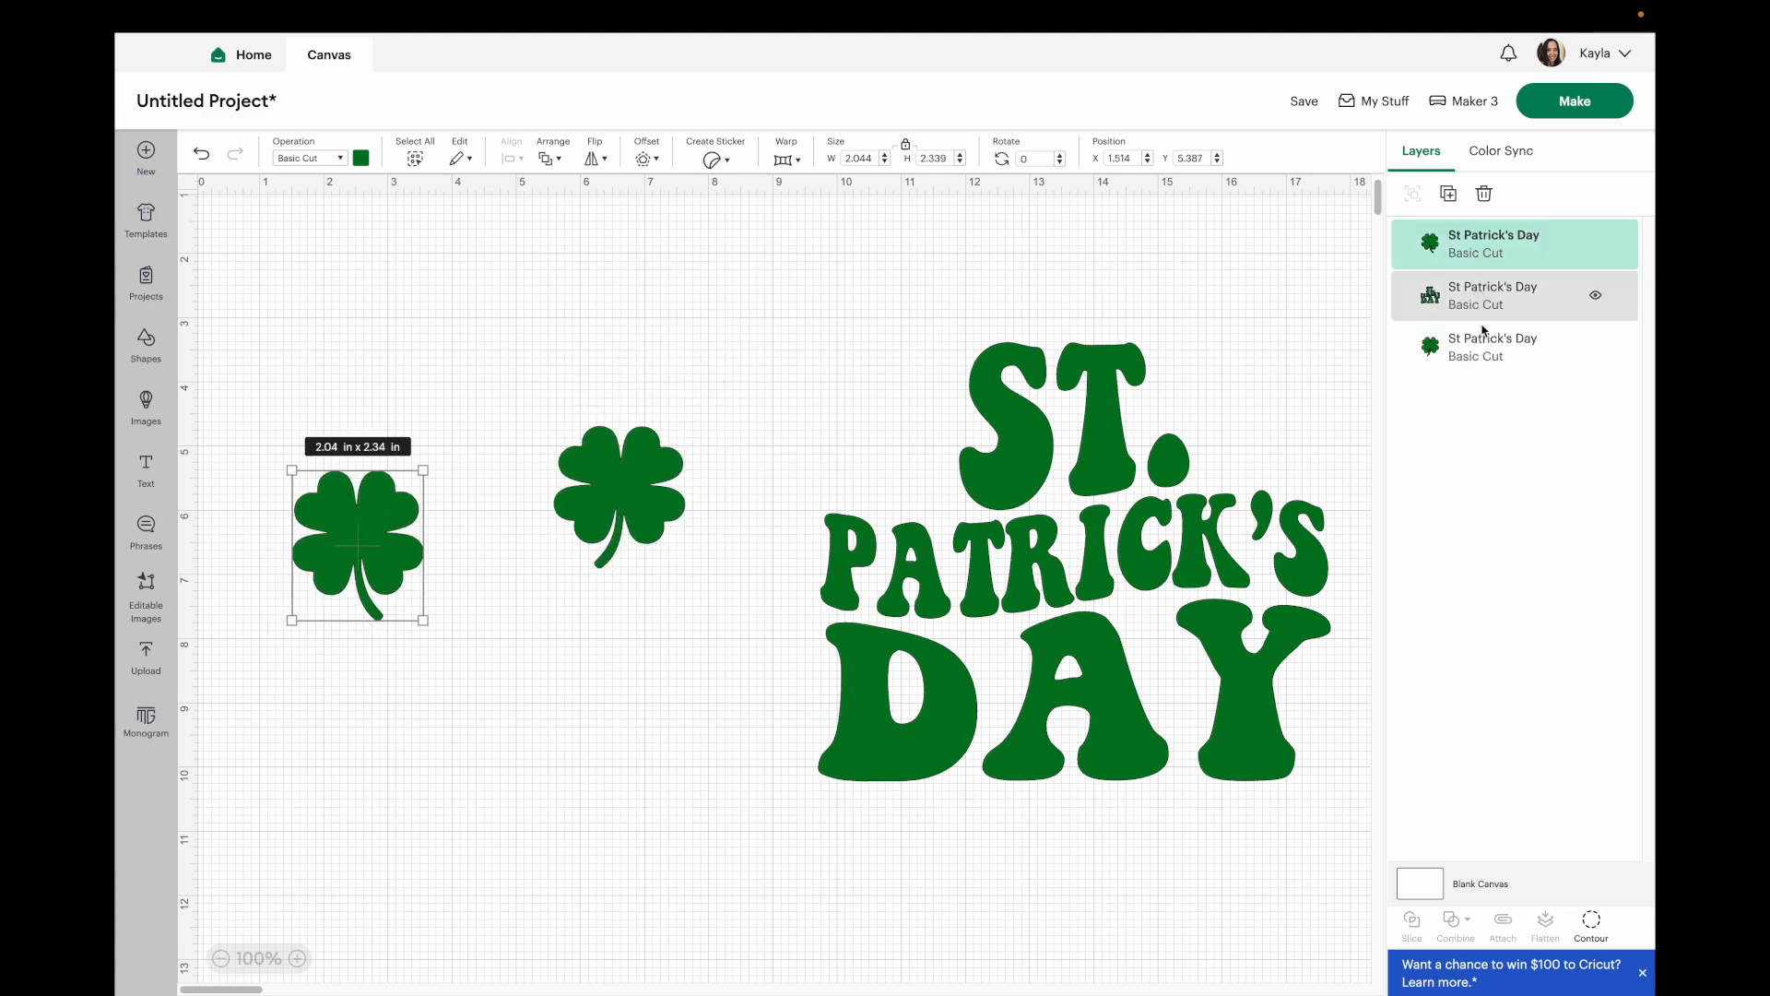
right_click(985, 790)
left_click(770, 805)
left_click_drag(620, 503, 1263, 417)
left_click_drag(380, 529, 738, 347)
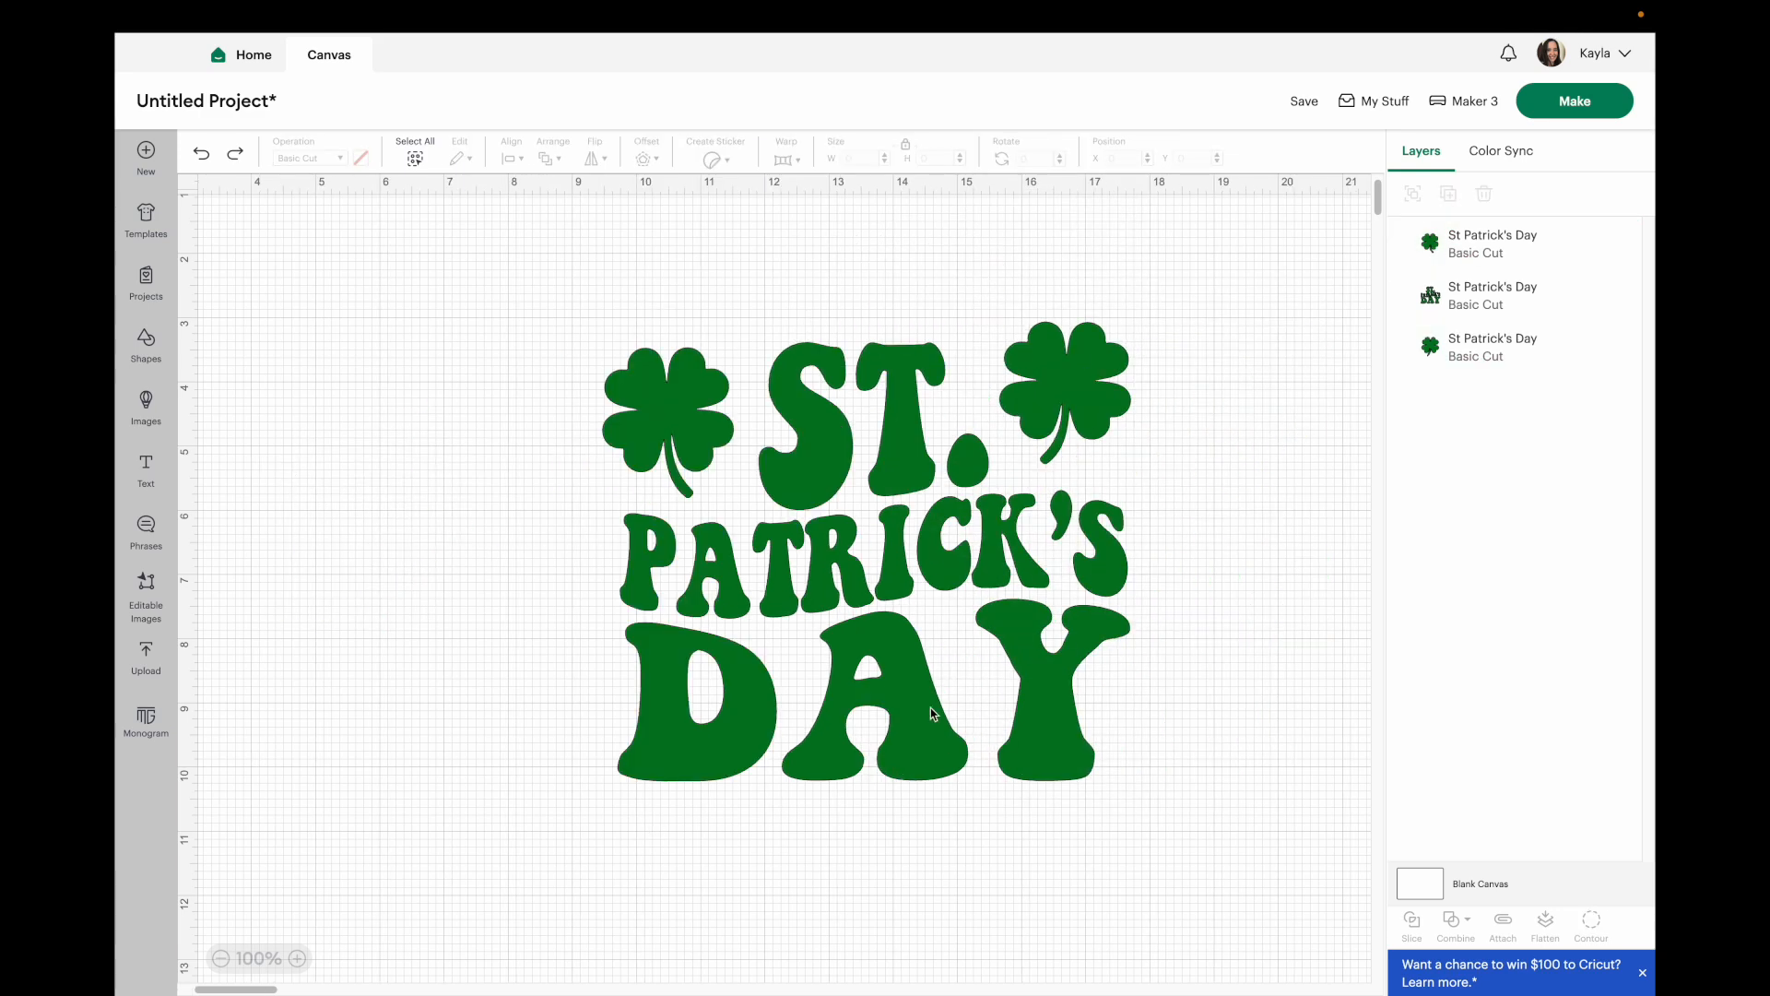
left_click(891, 531)
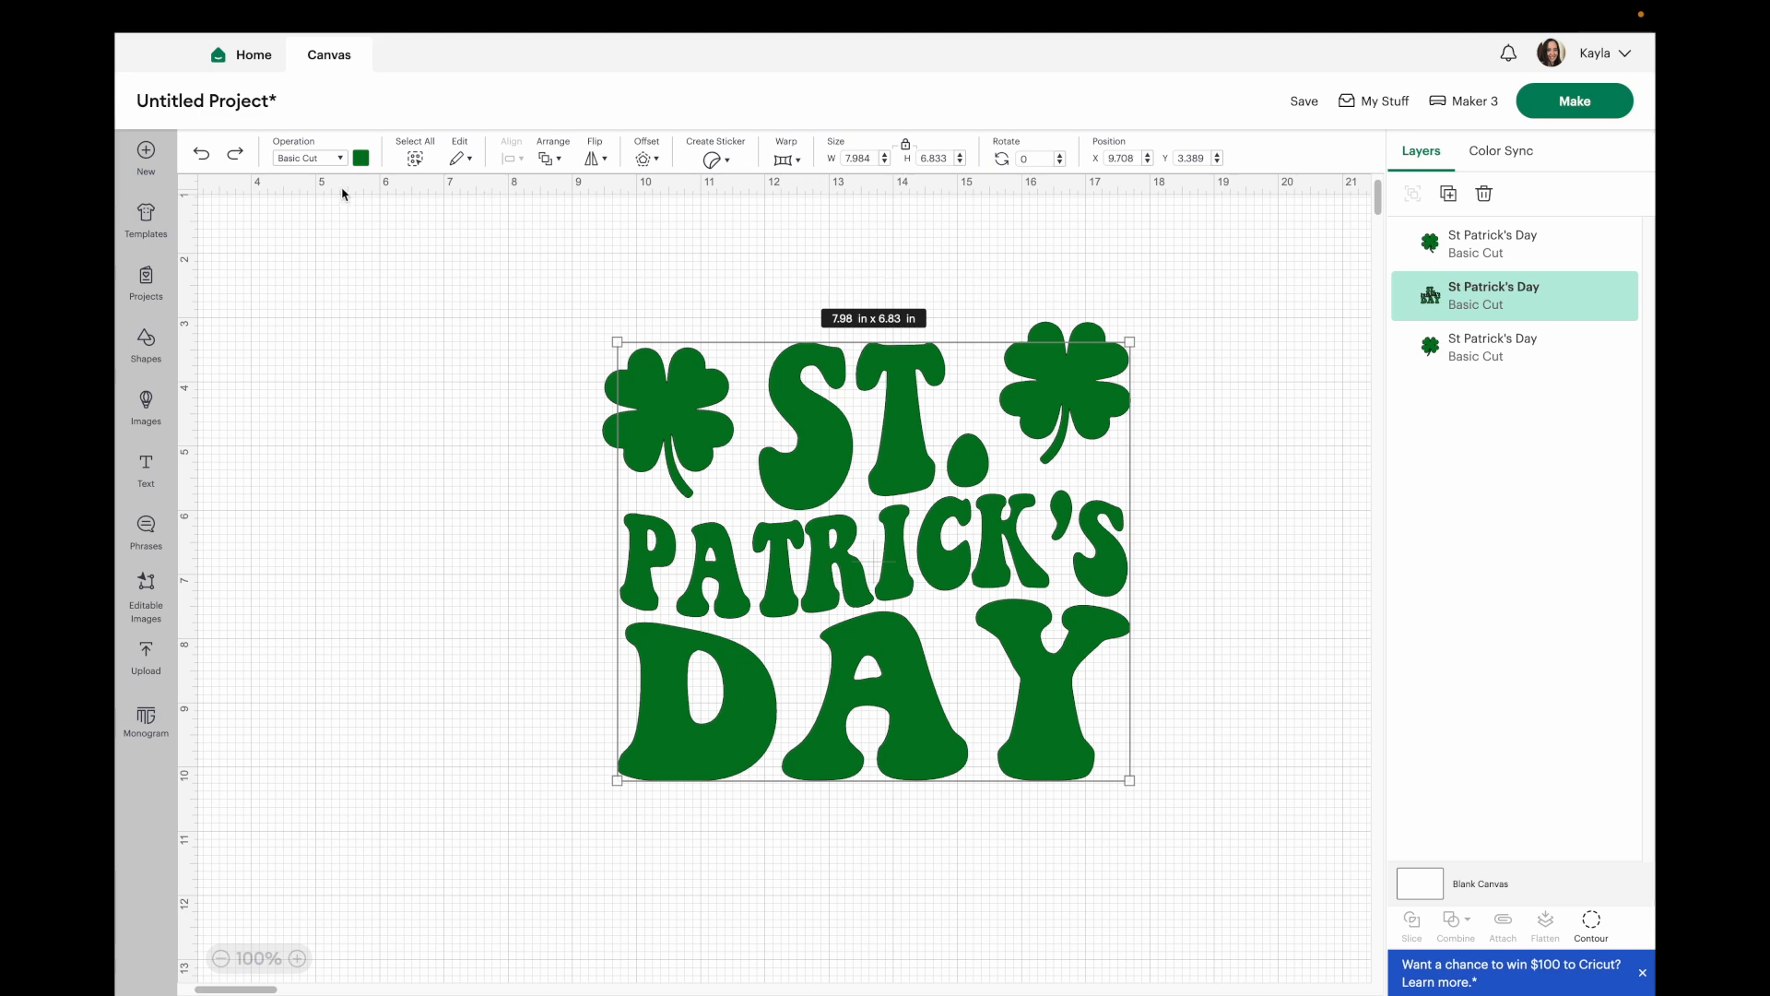
Color the St Patrick's Day text light green.
left_click(362, 158)
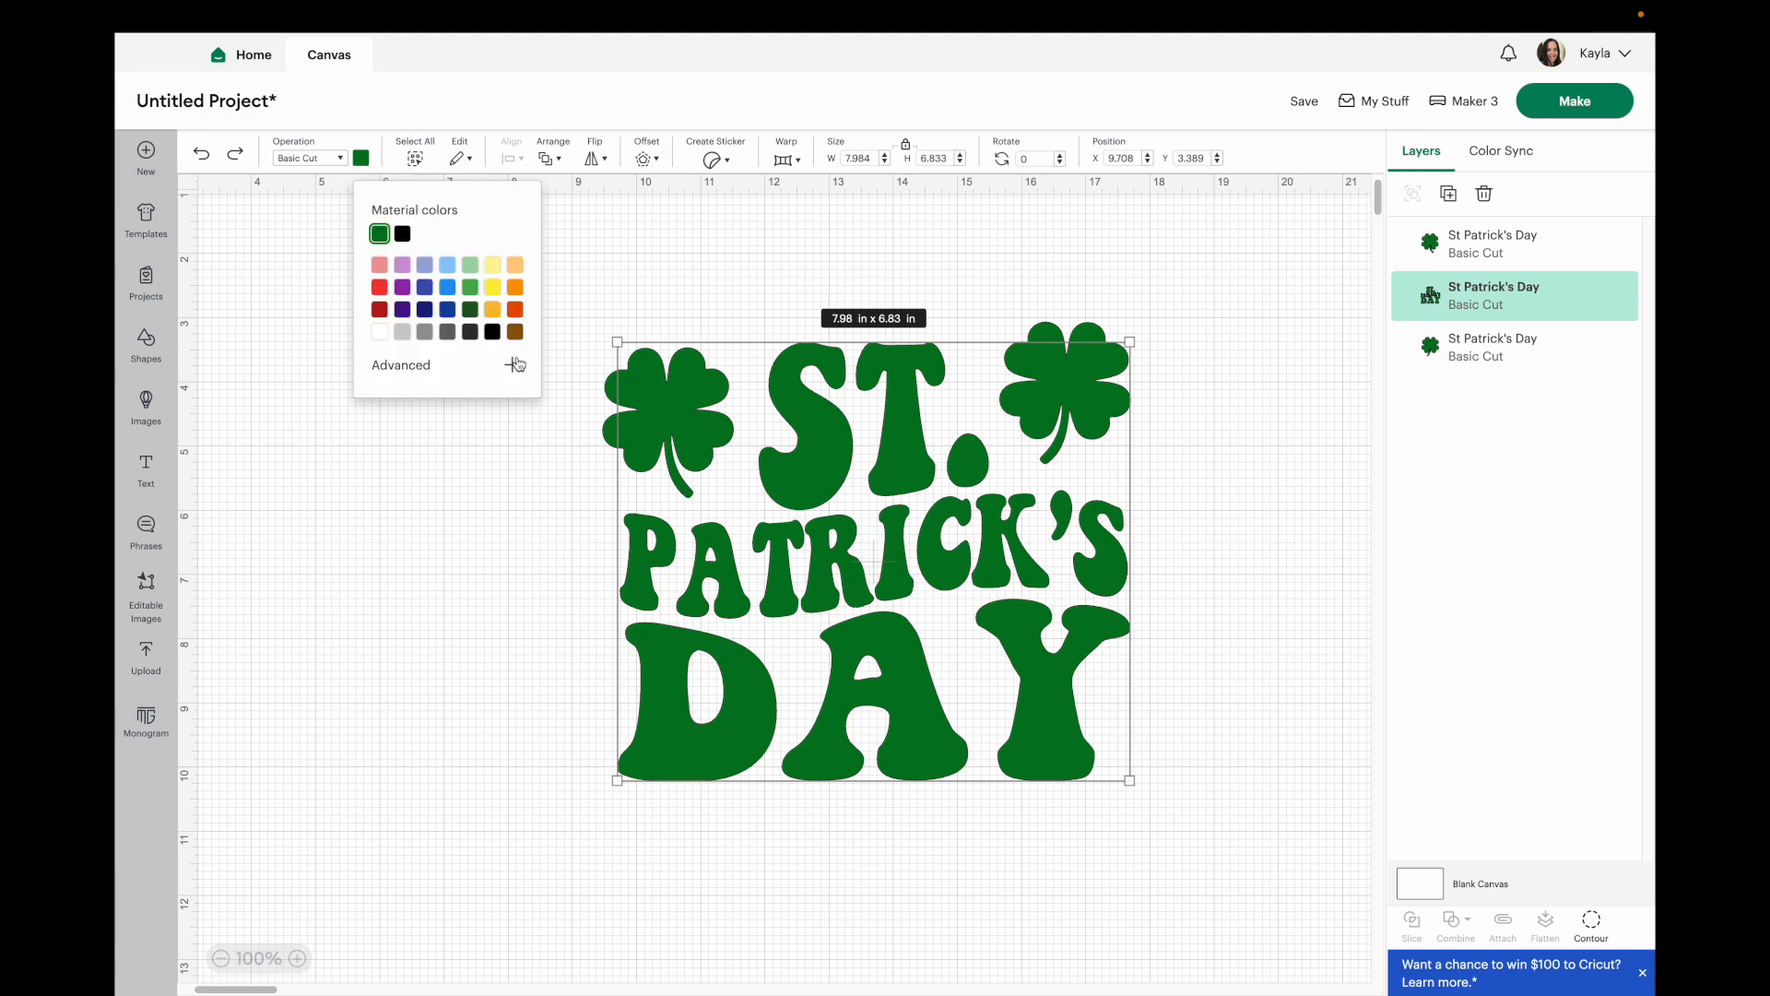
left_click(472, 268)
left_click(526, 586)
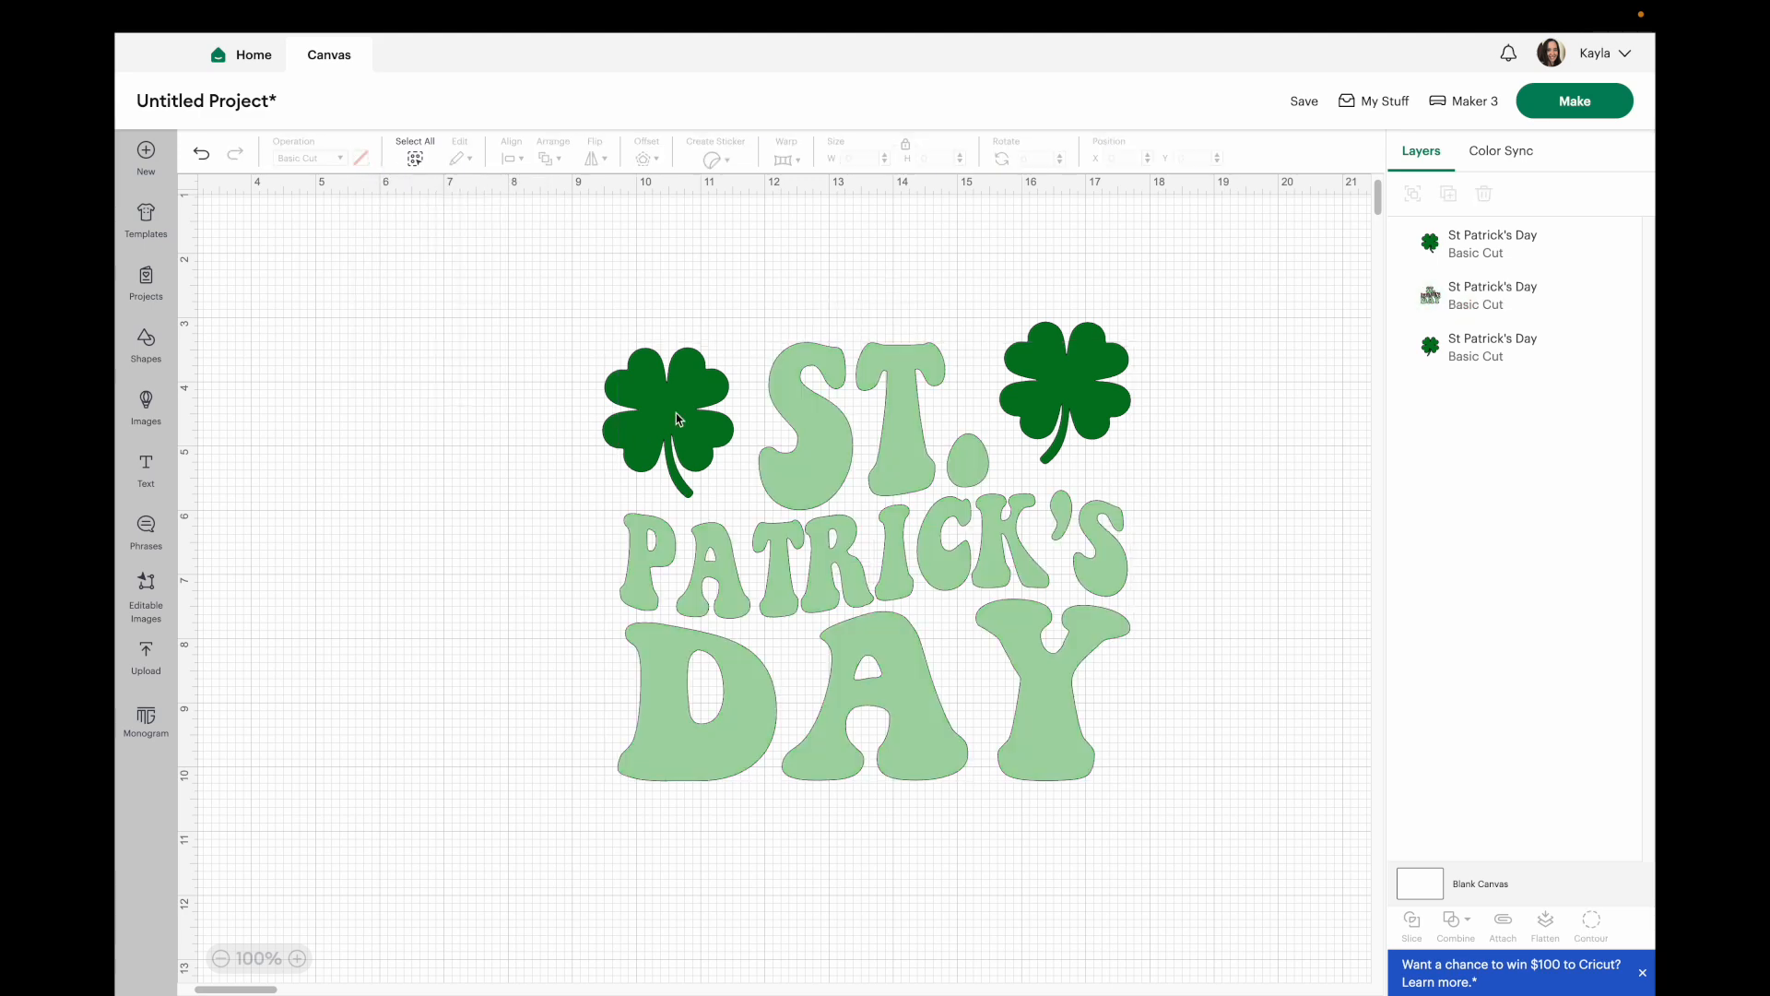
Preview the design's cut mats in Make and cancel back to the canvas.
left_click(677, 409)
left_click_drag(676, 410, 684, 406)
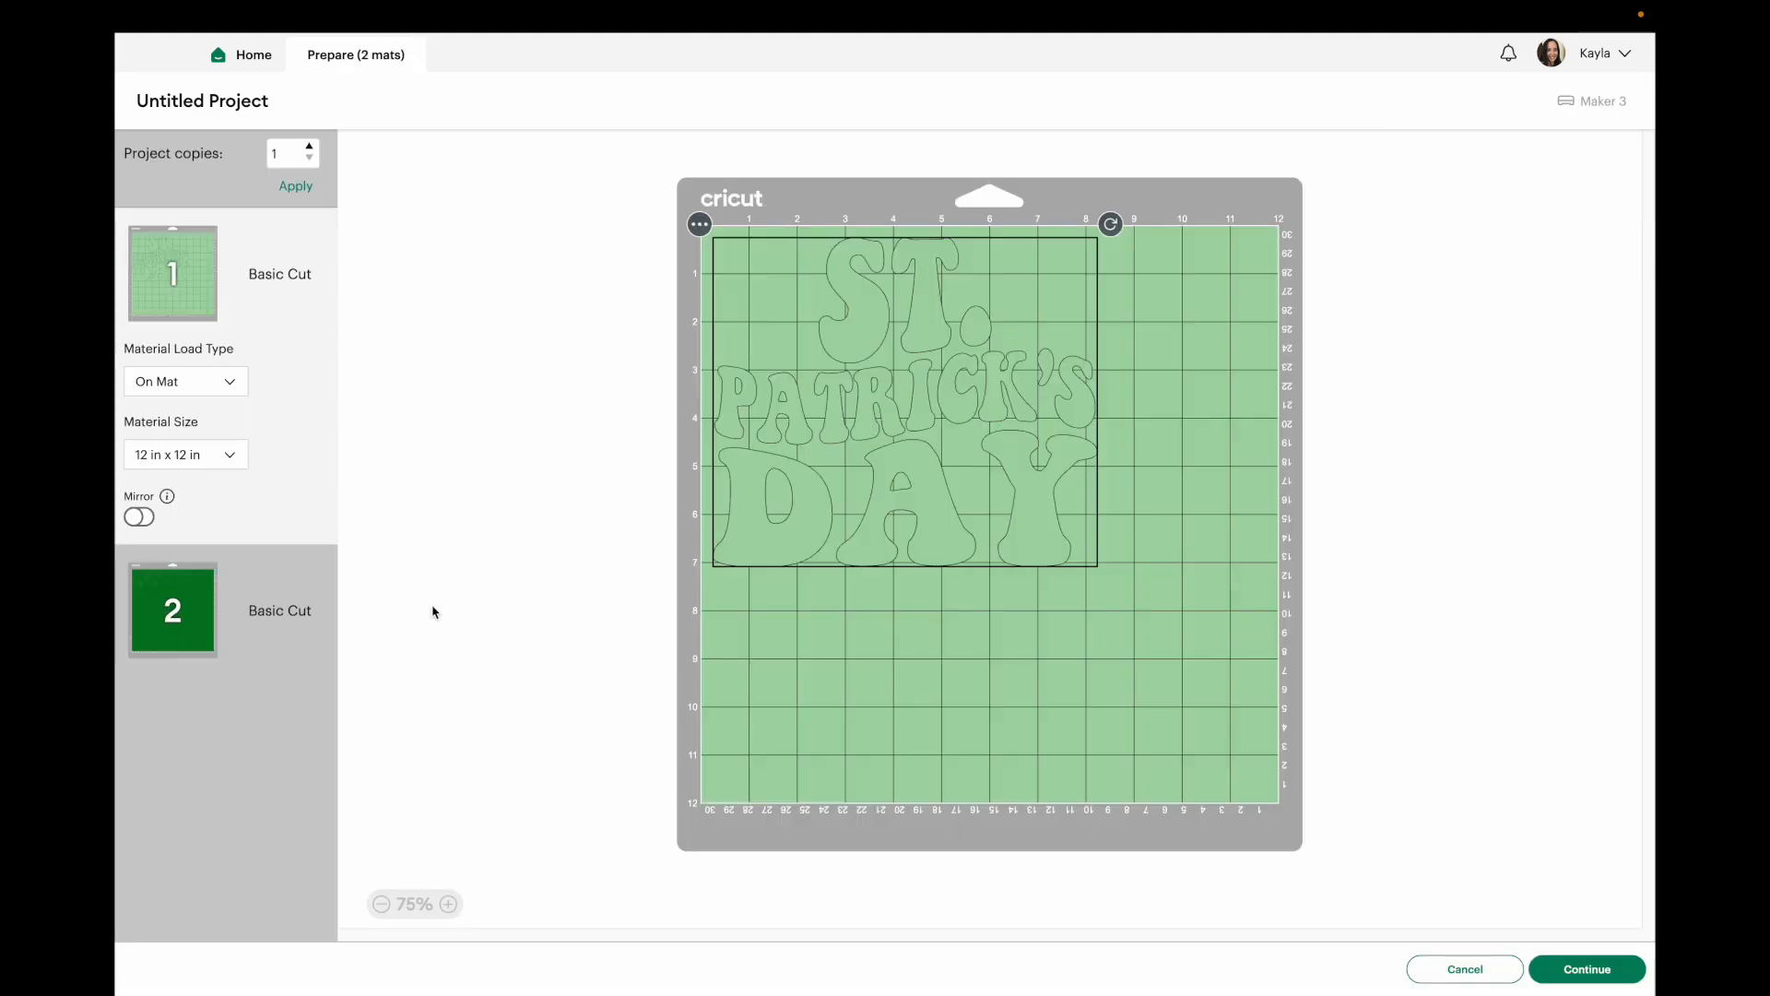
left_click(201, 412)
left_click(196, 305)
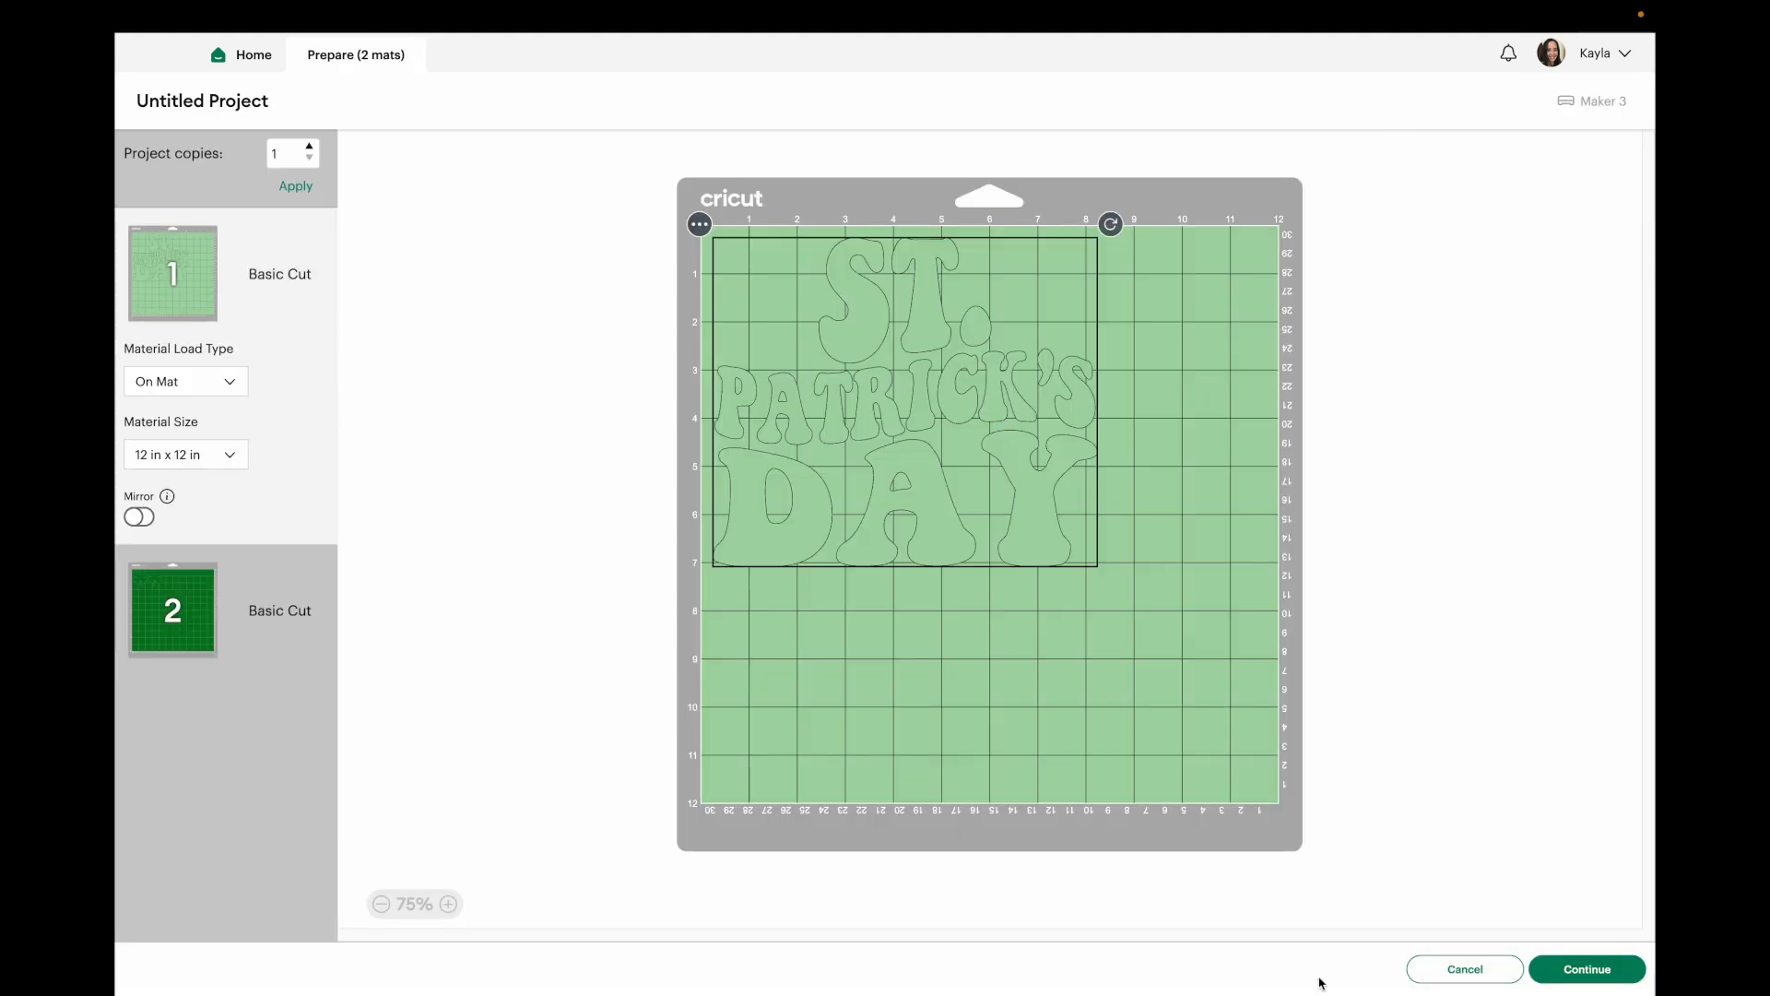
left_click(1464, 968)
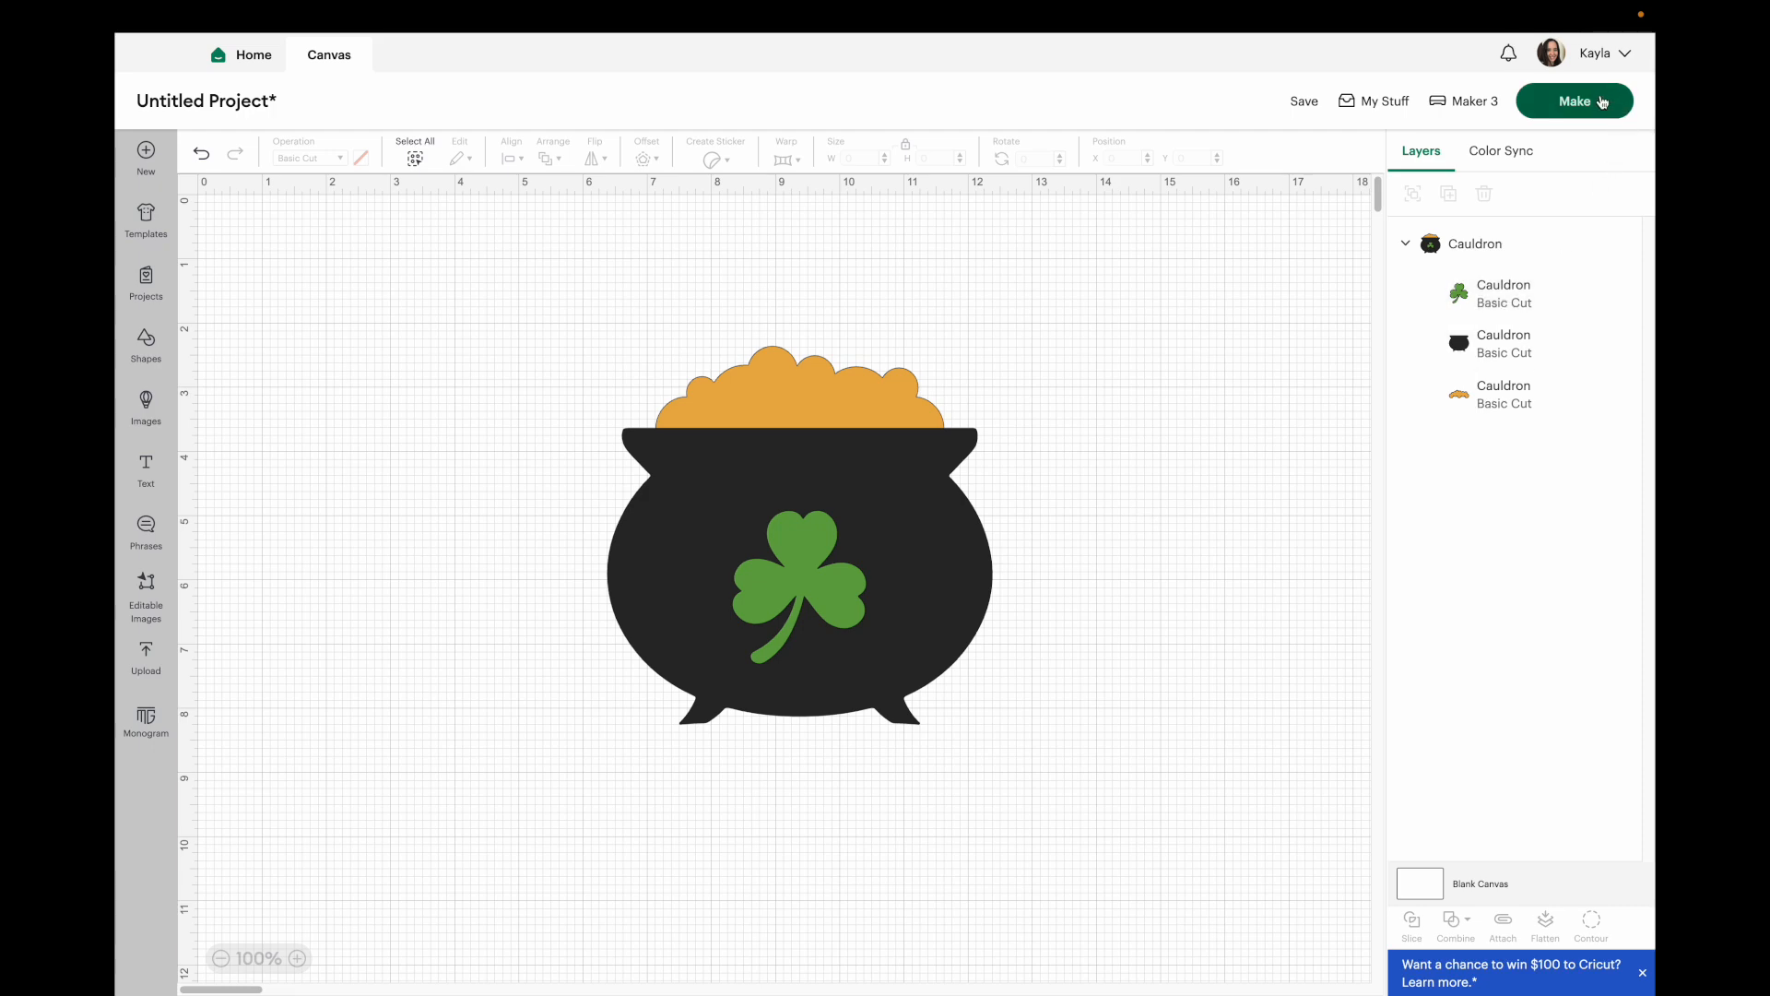
Open Make to preview the cauldron's cut mats.
left_click(1601, 101)
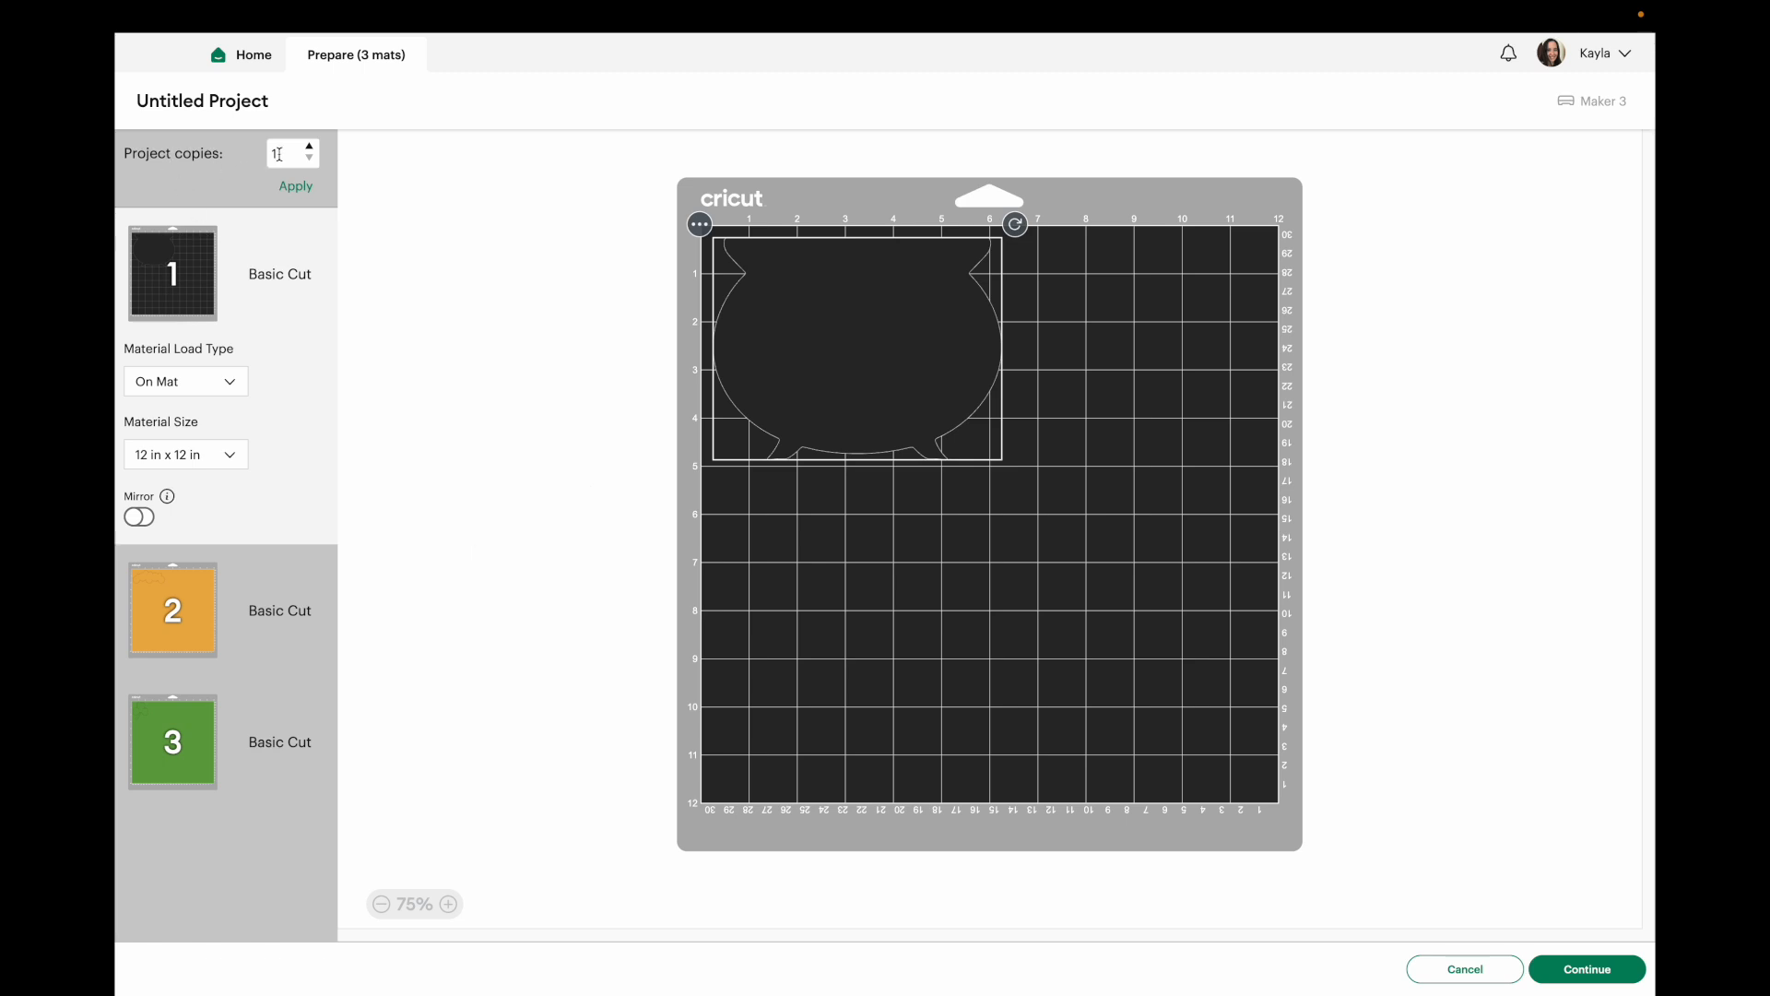
Set the project copies to 3.
double_click(279, 154)
type("3")
left_click(296, 185)
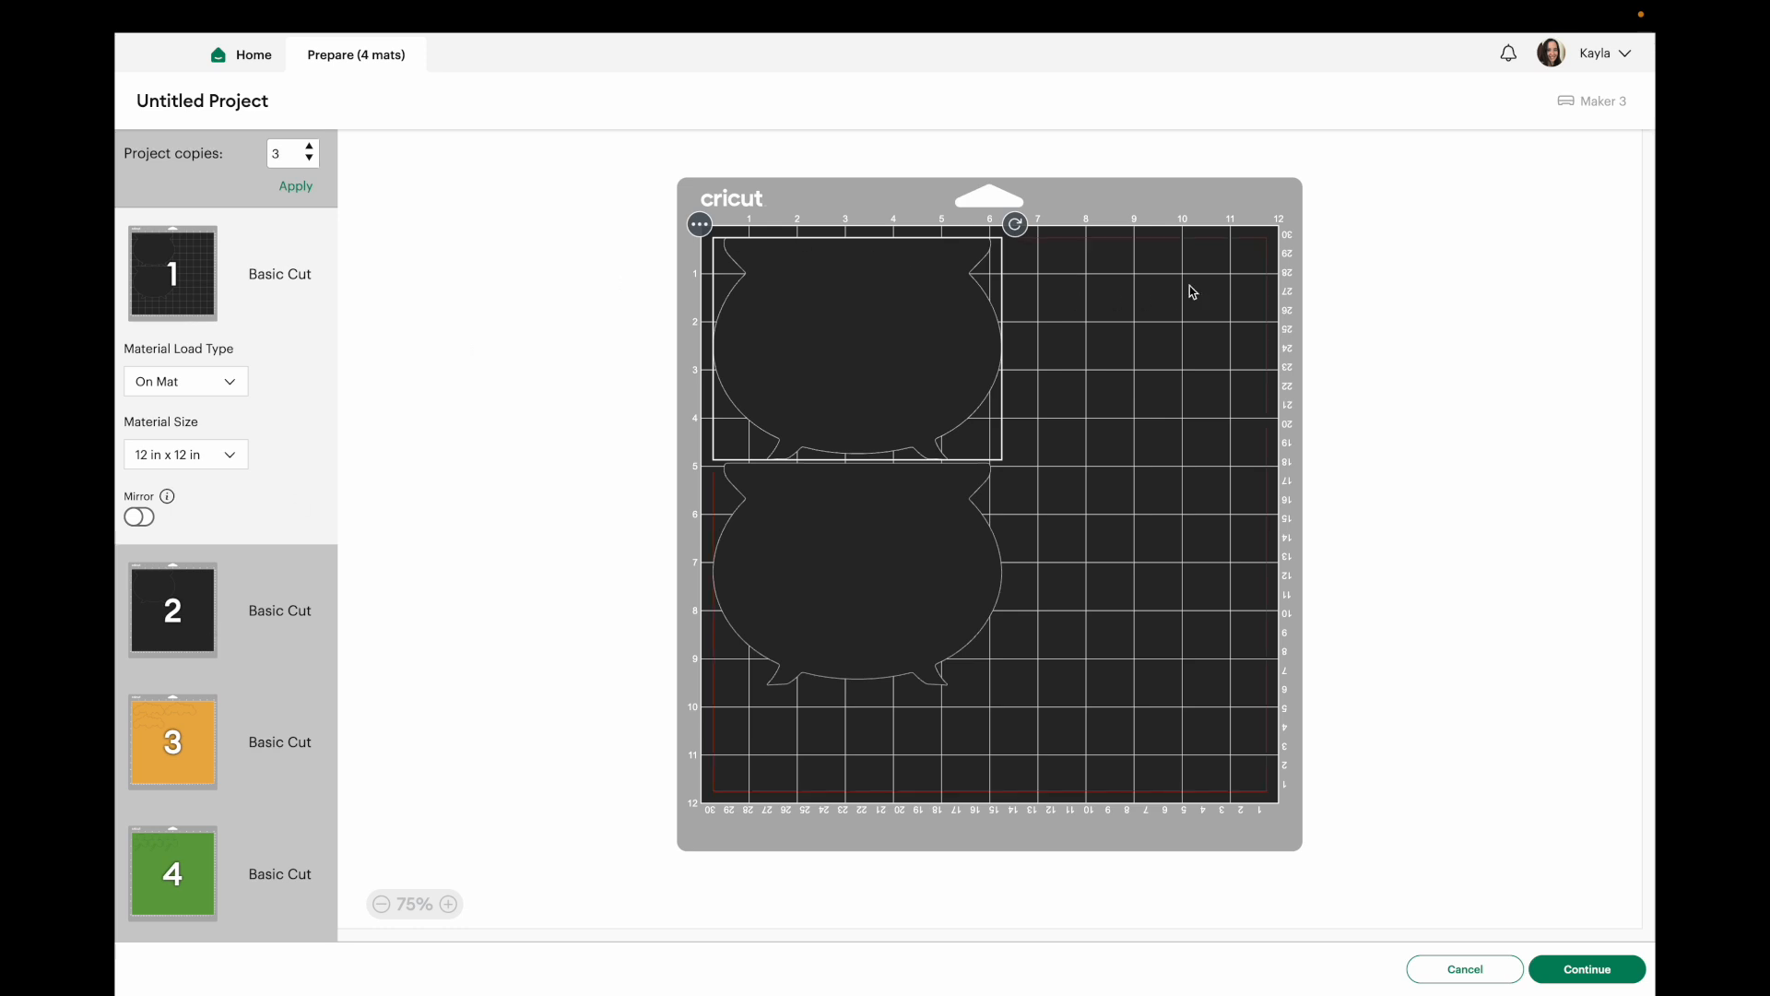
Move the cauldron from the second black mat onto mat 1.
left_click(162, 597)
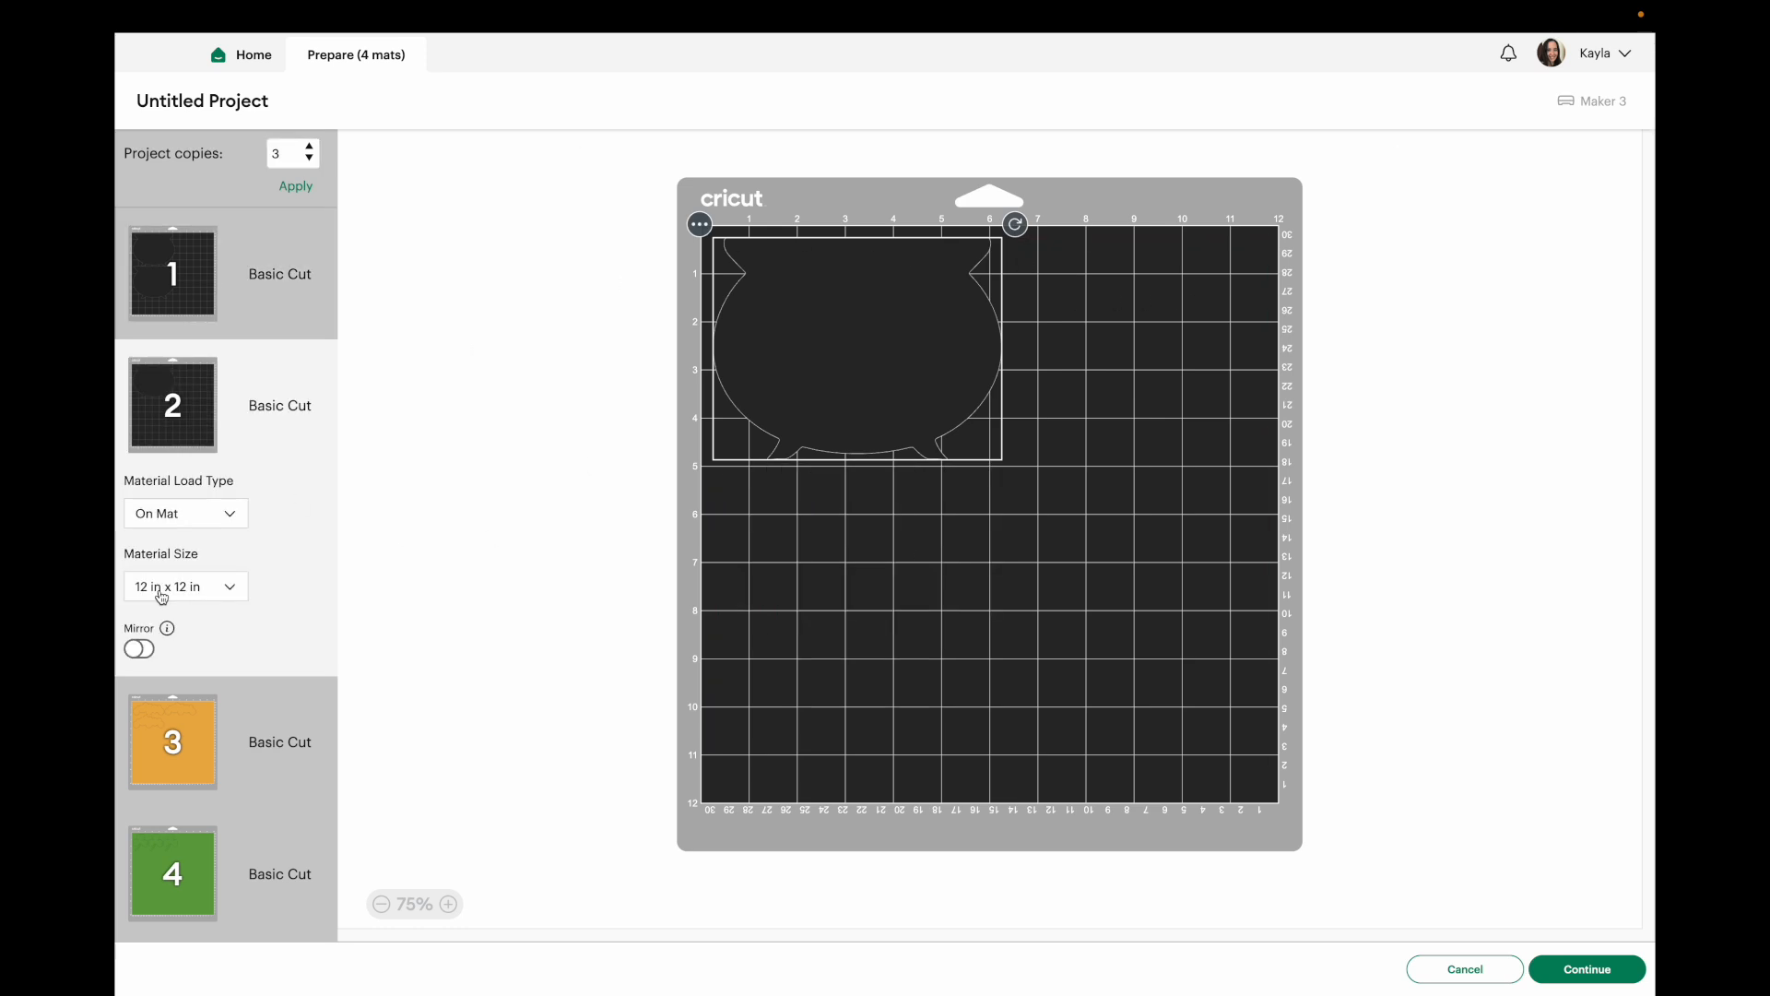
left_click(177, 279)
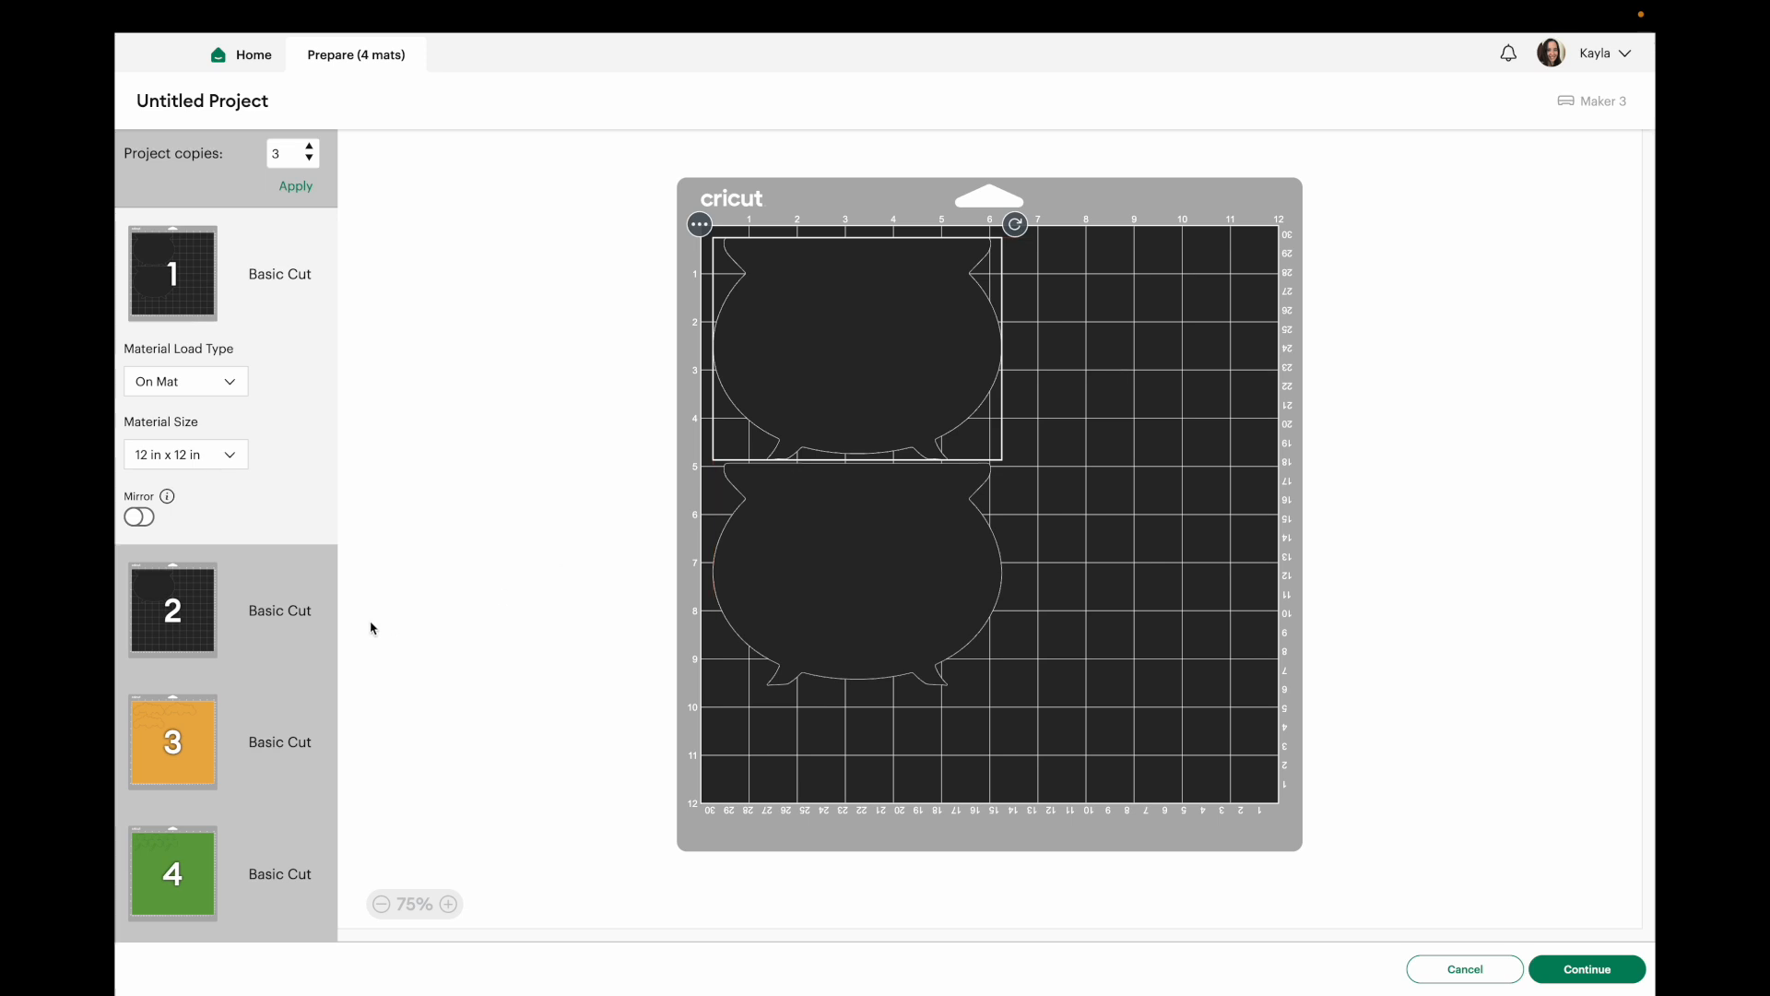
left_click(174, 599)
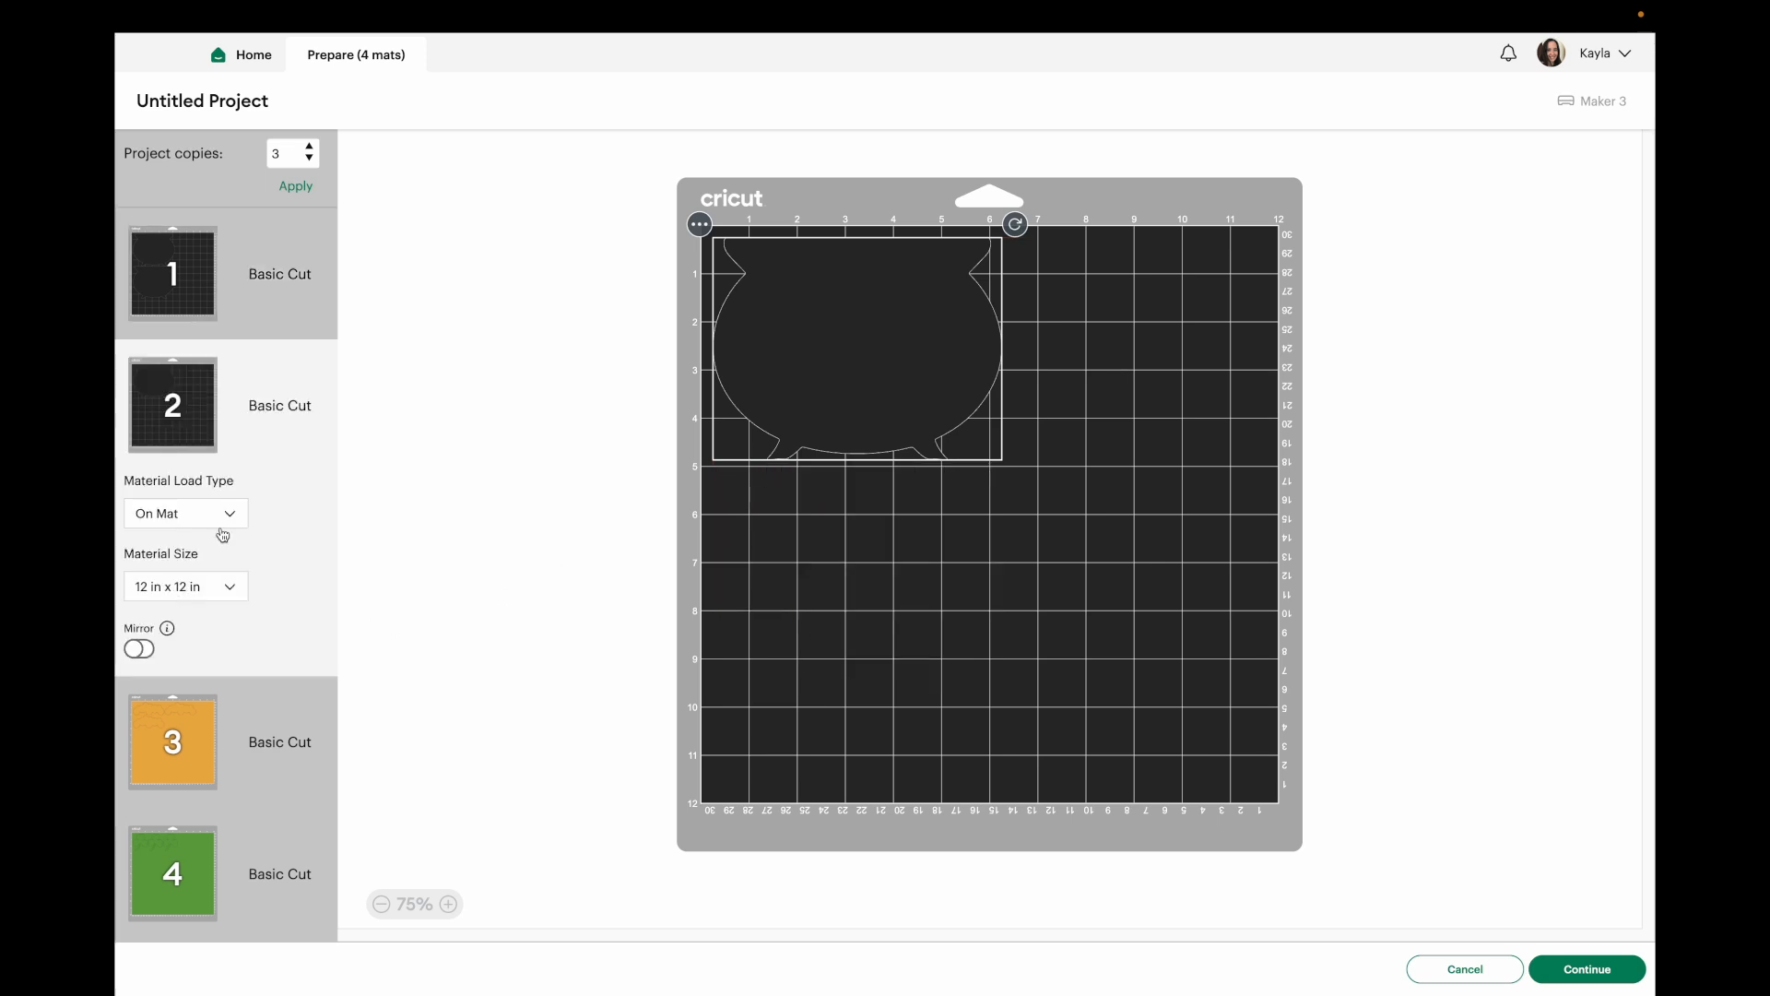
left_click(701, 225)
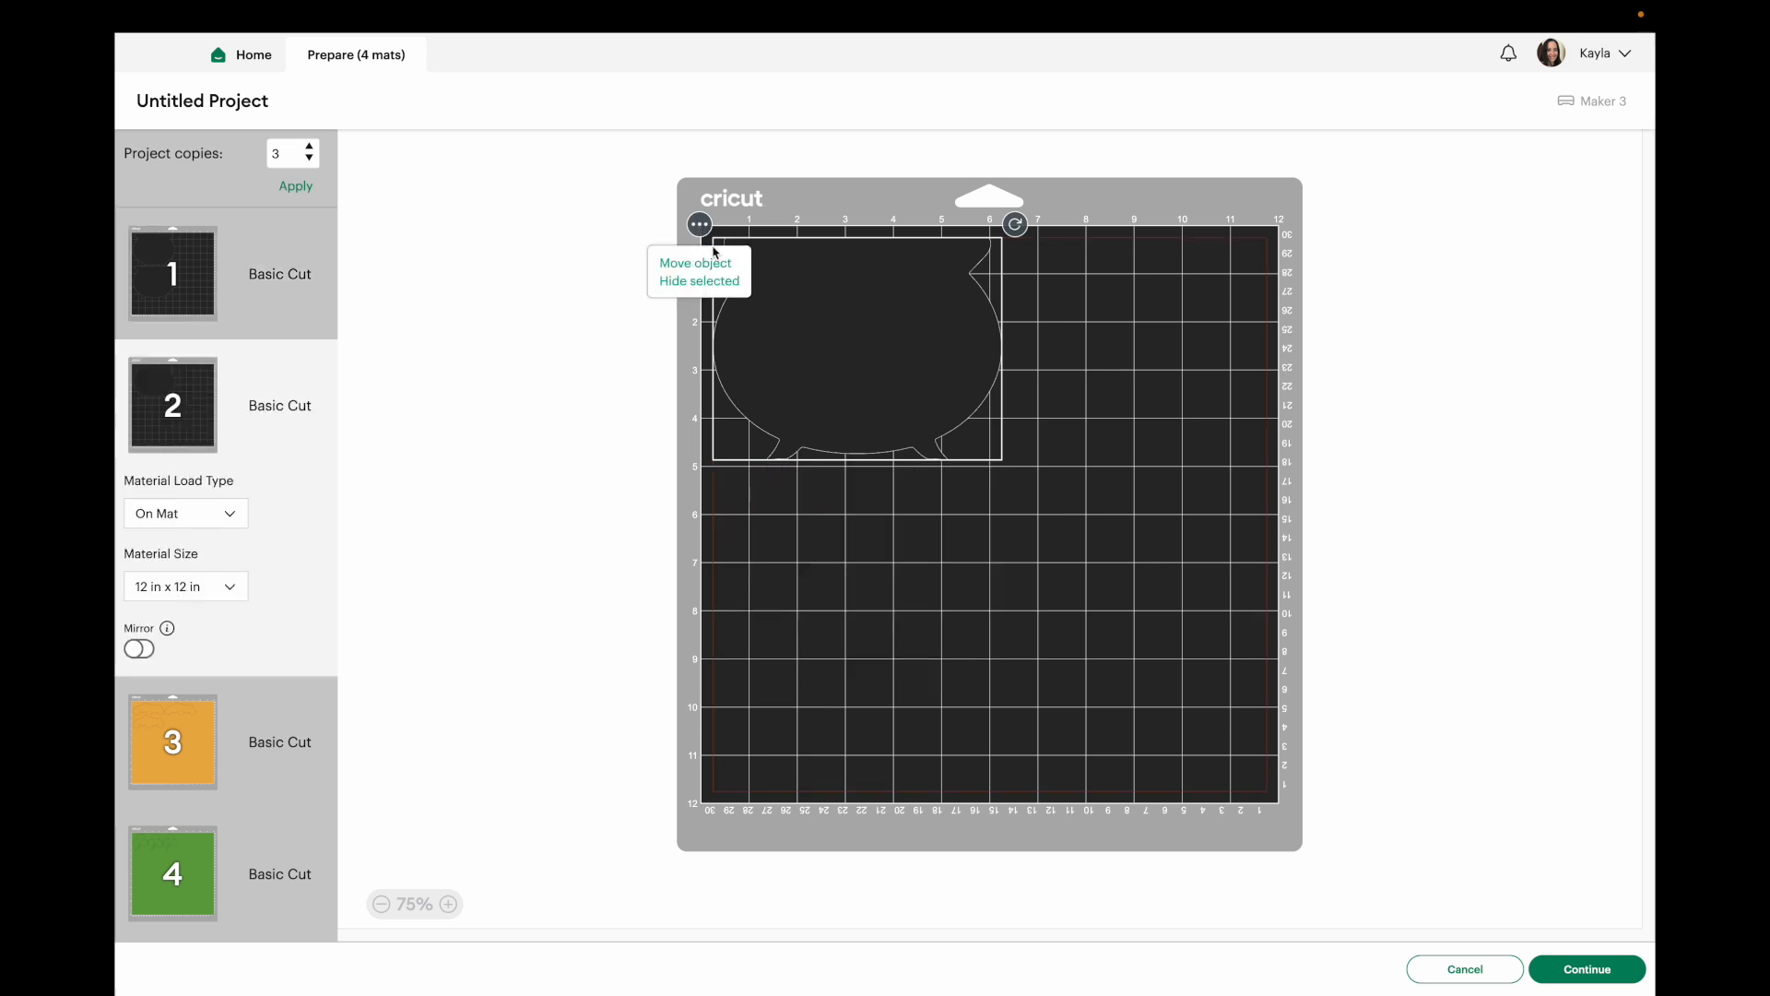
left_click(718, 265)
left_click(647, 279)
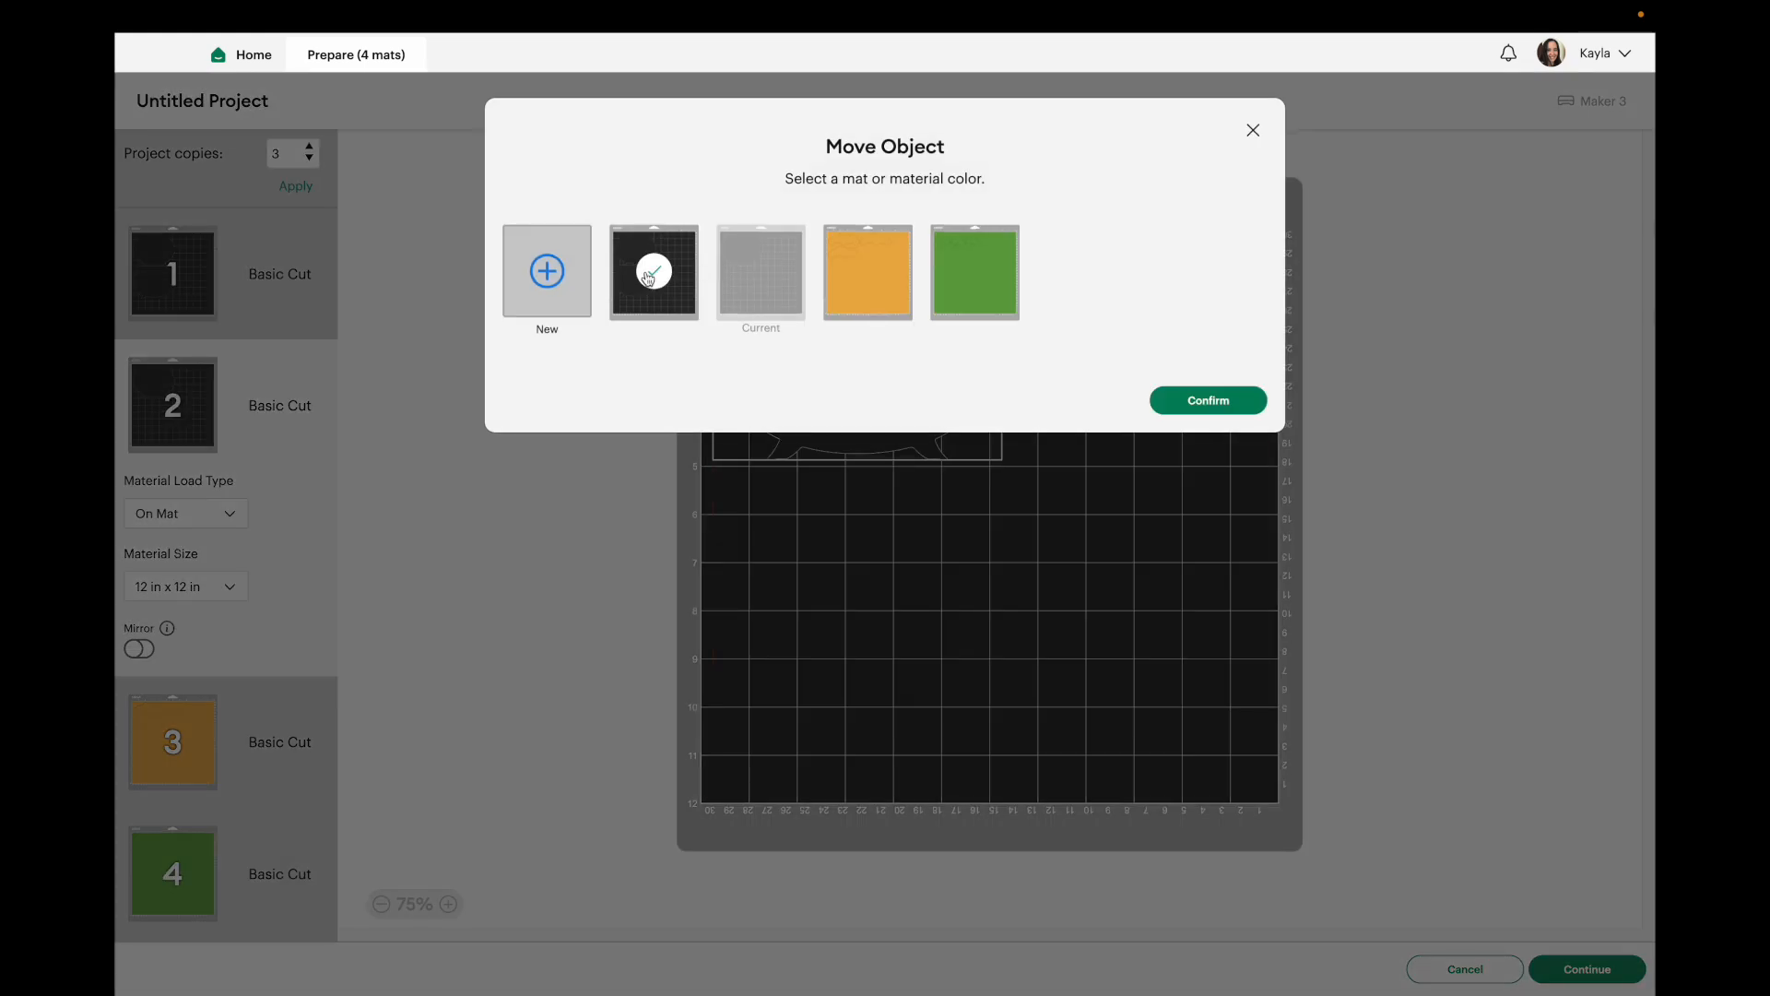
left_click(1205, 402)
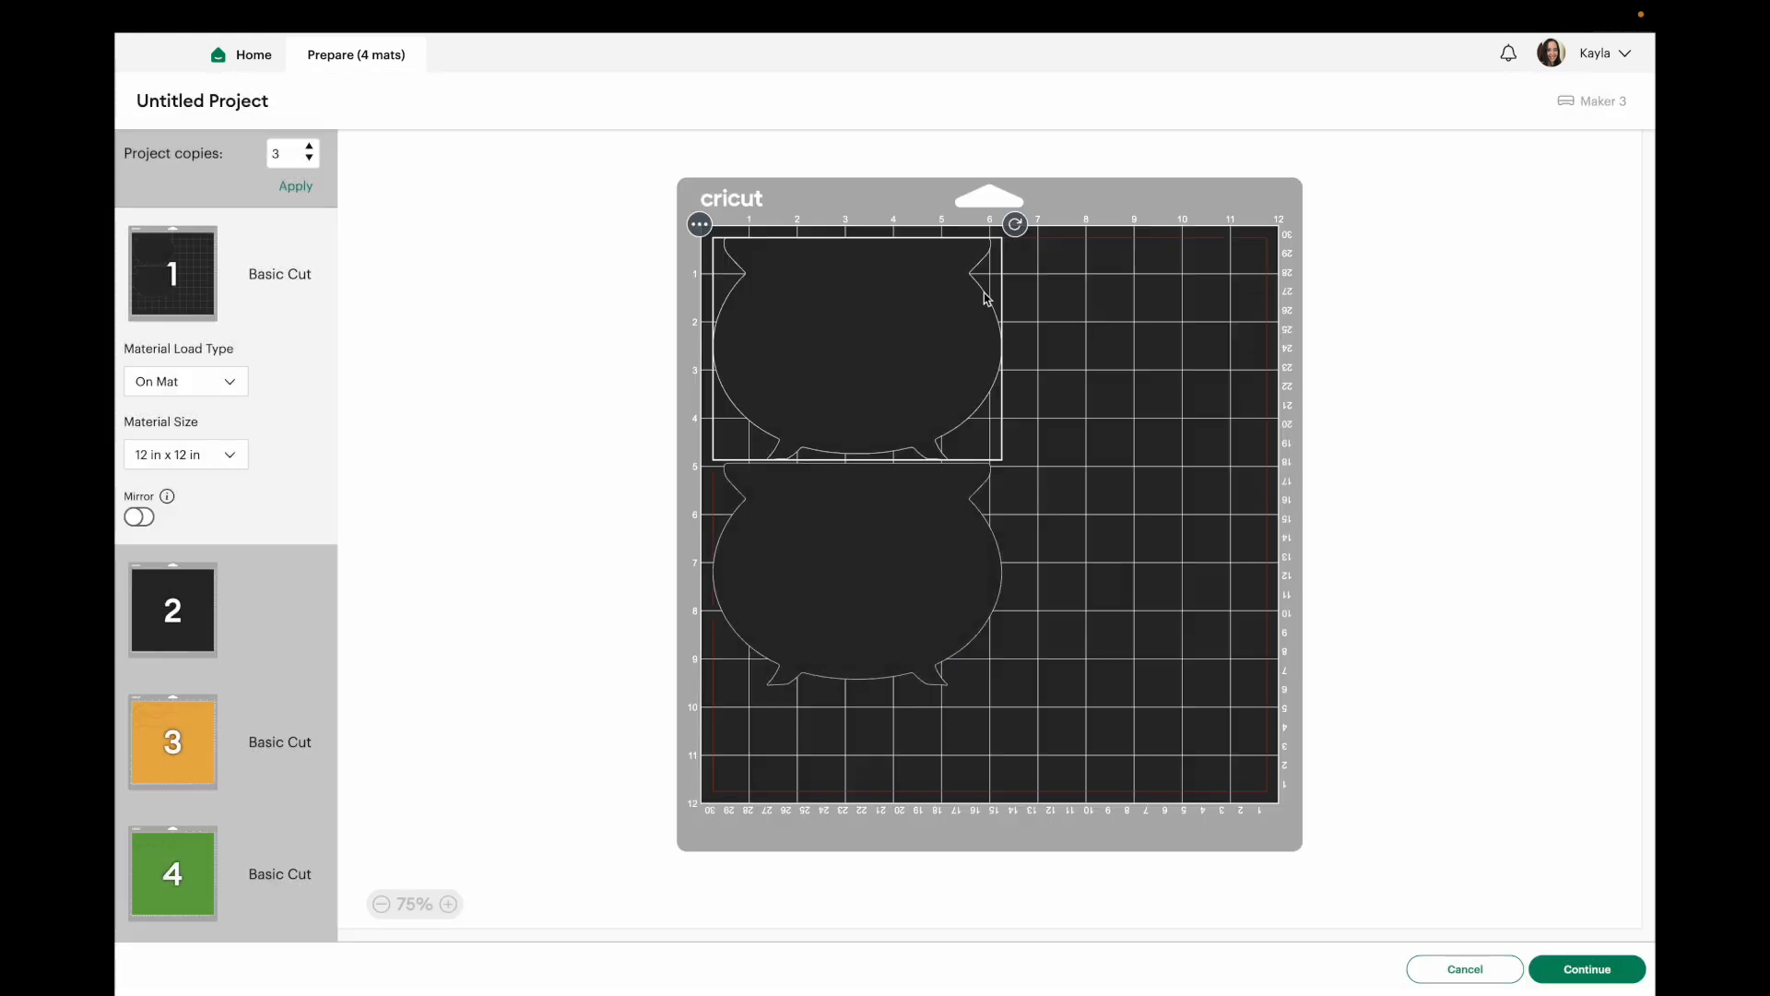
Rotate the moved cauldron a quarter turn and place it beside the other two on mat 1.
left_click_drag(880, 385, 1154, 456)
left_click_drag(1279, 306, 1075, 377)
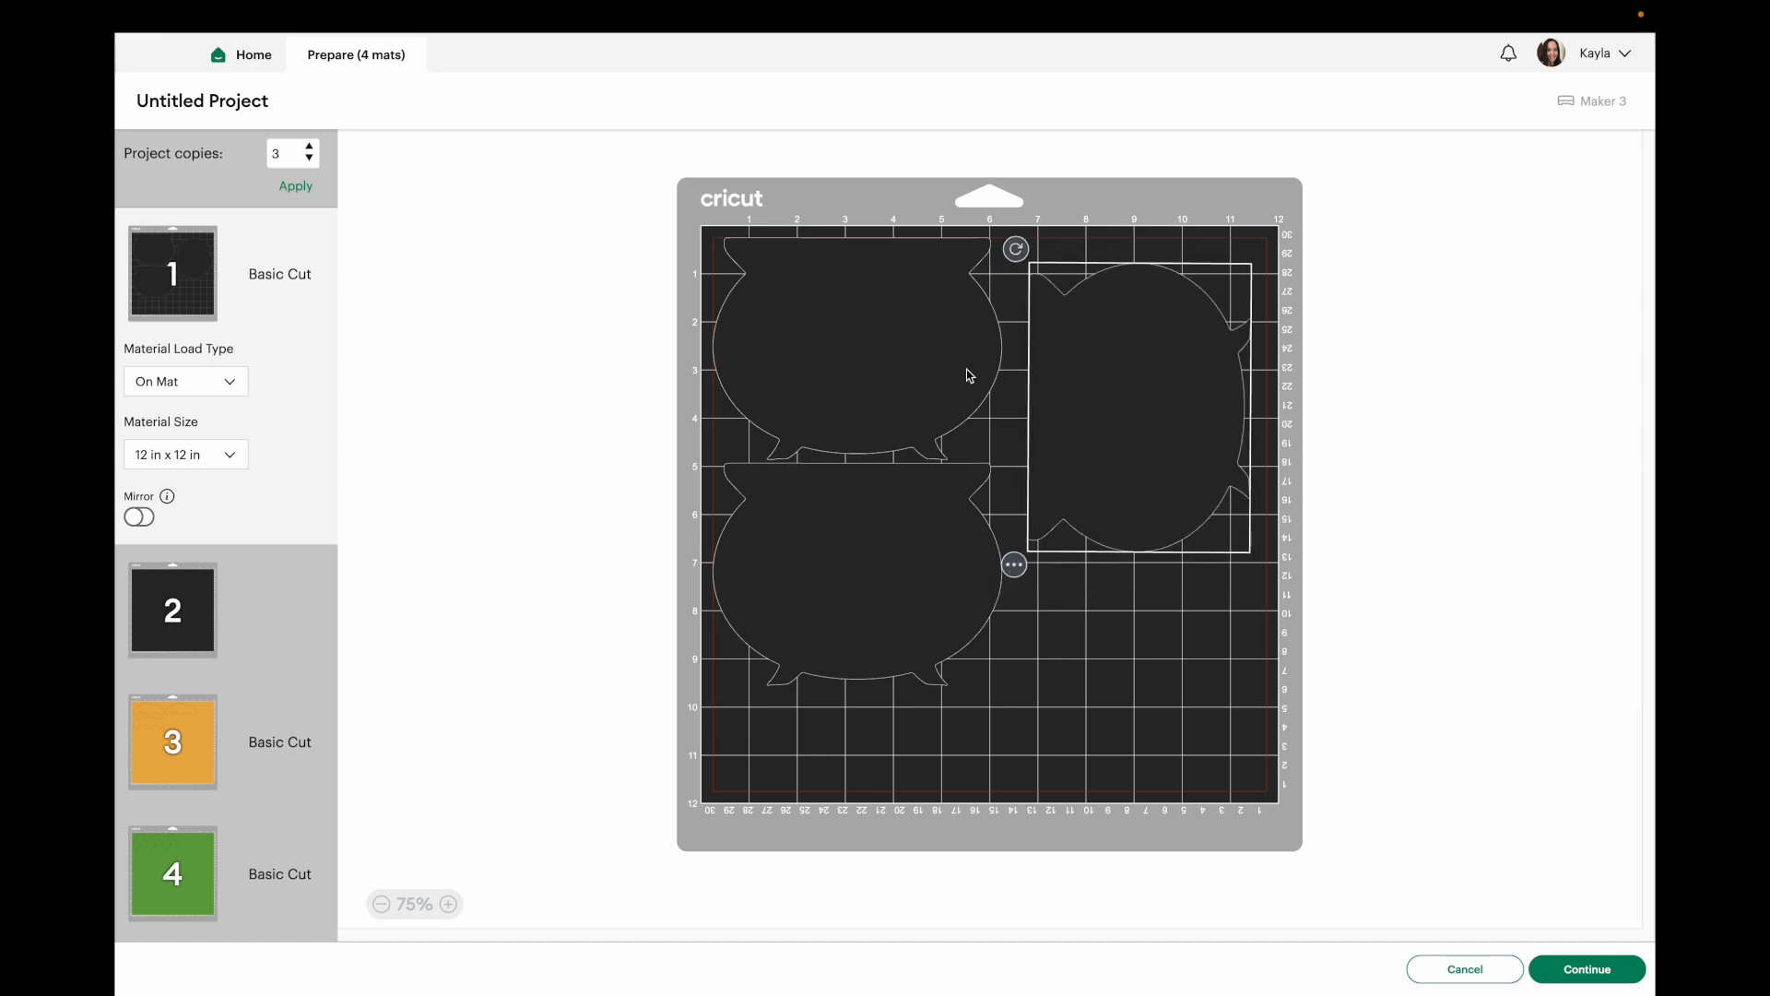
left_click(969, 375)
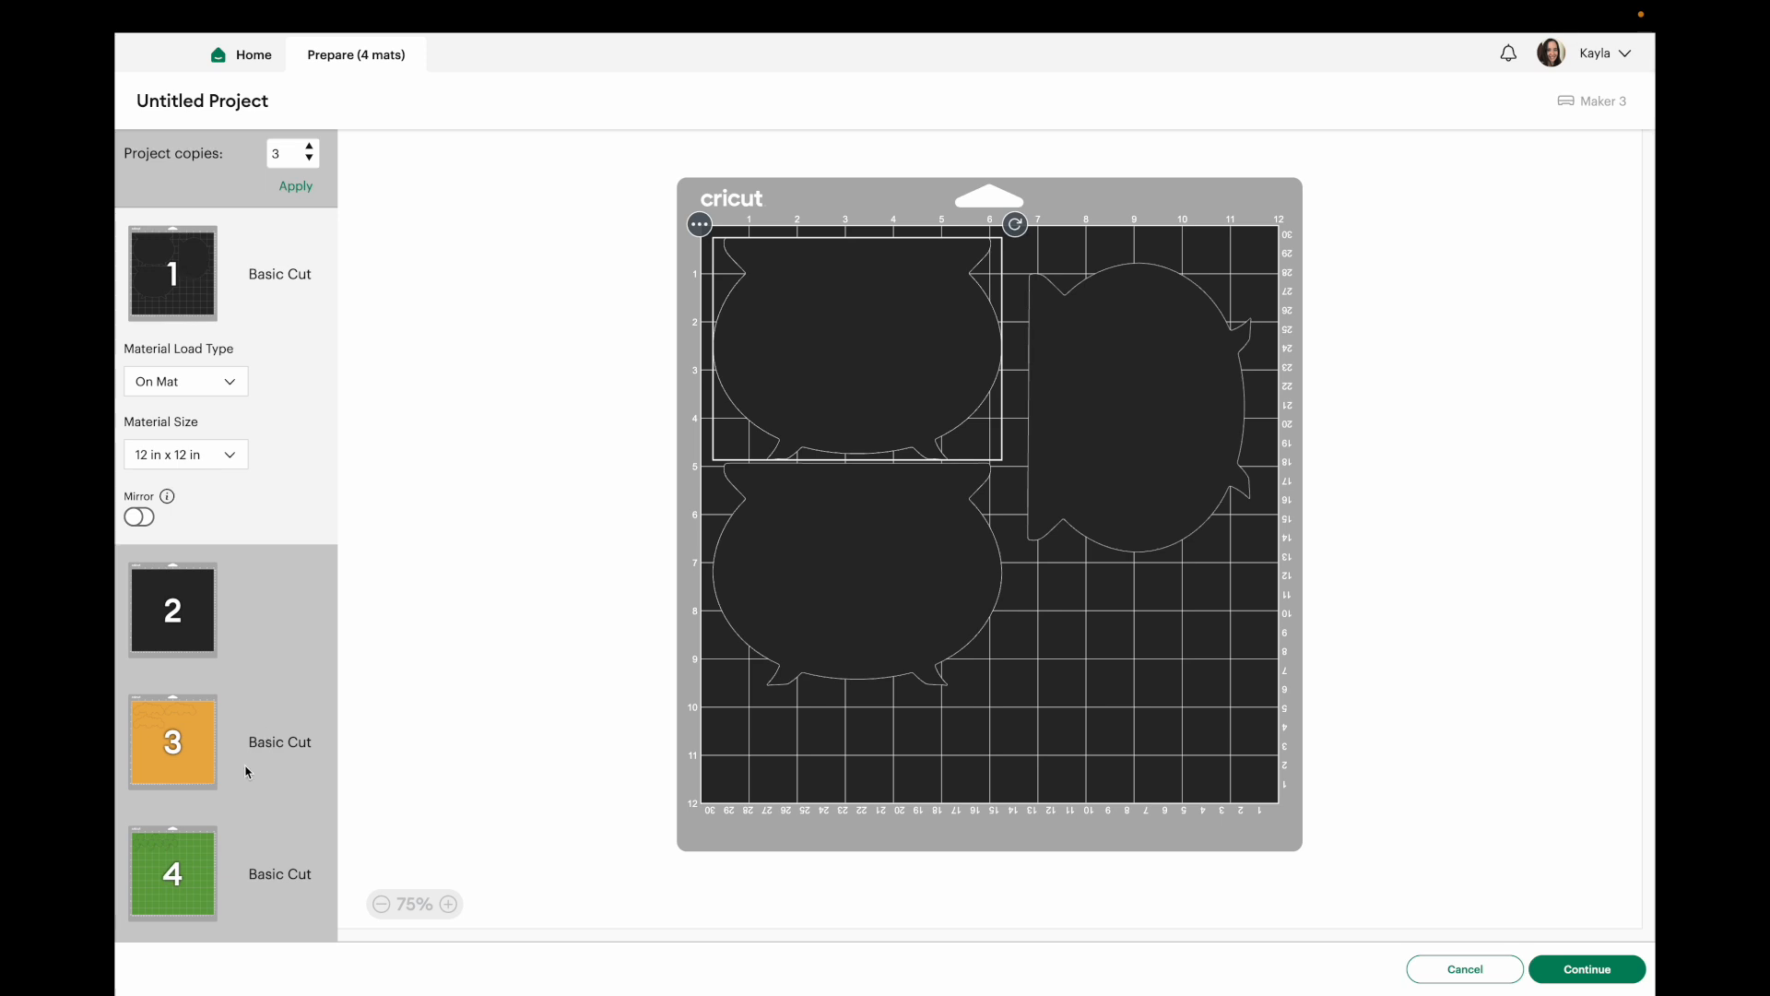
Hide two of the three shamrock copies on the green mat and review the remaining mats.
left_click(197, 855)
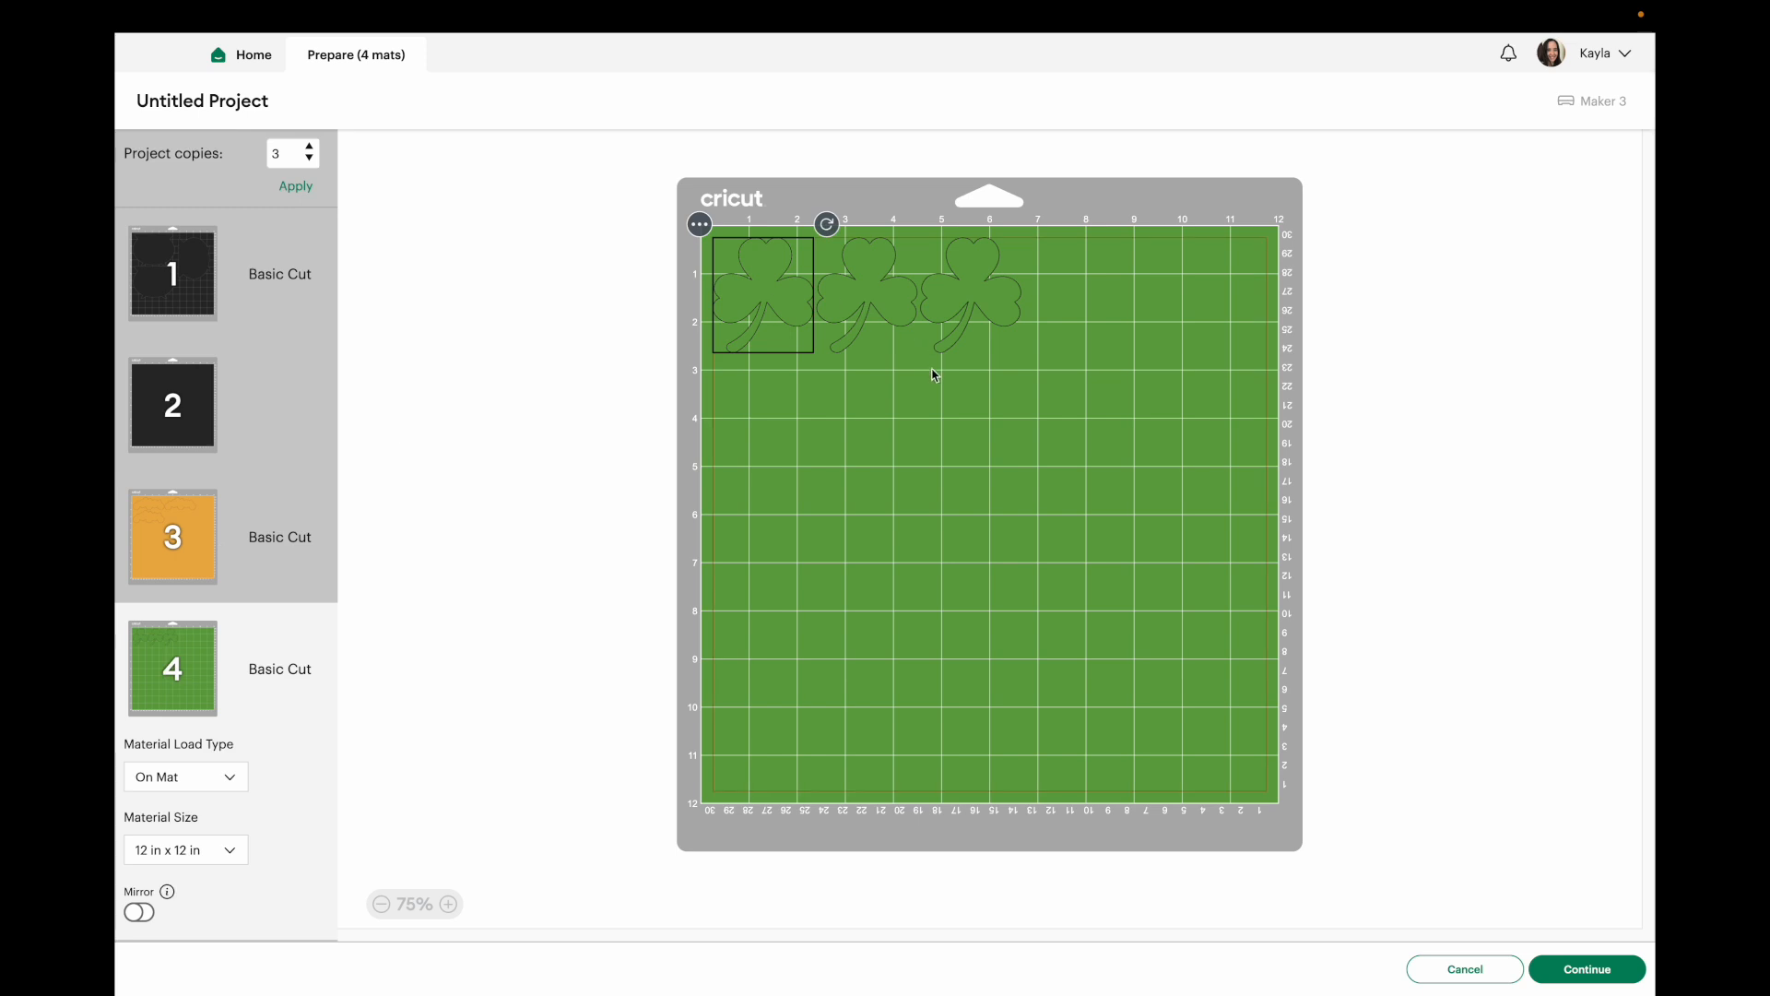
left_click(973, 291)
left_click(908, 225)
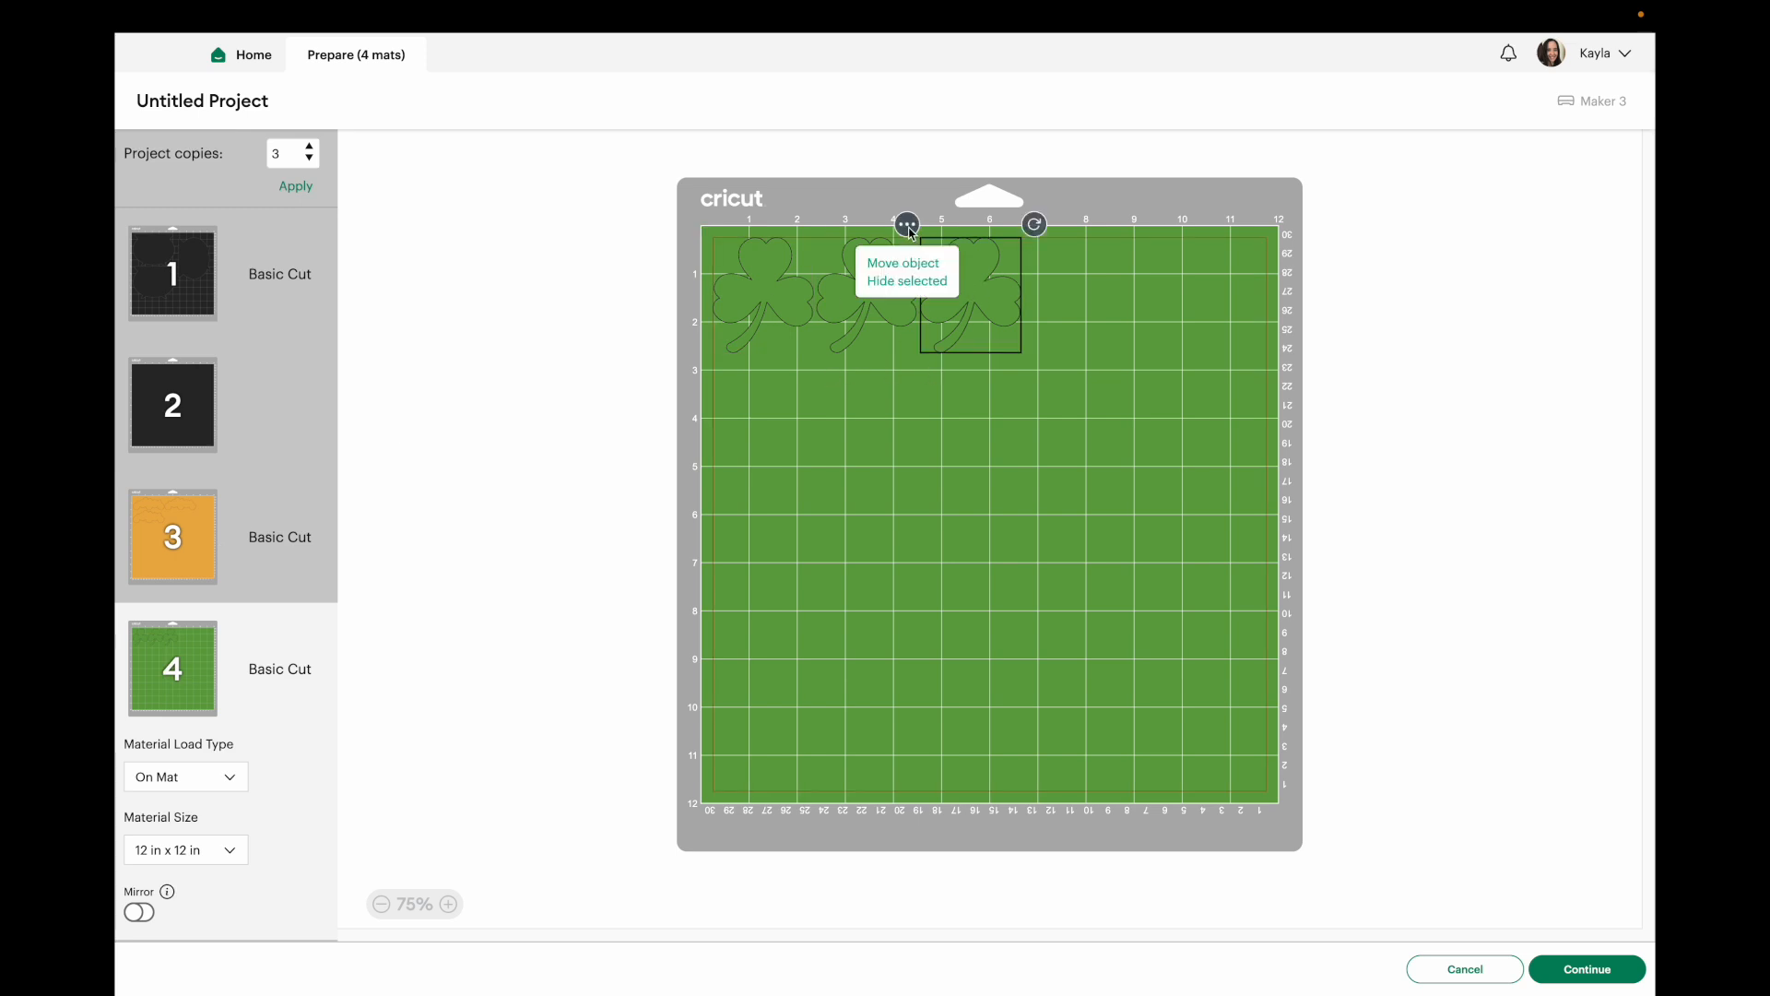
left_click(912, 286)
left_click(909, 290)
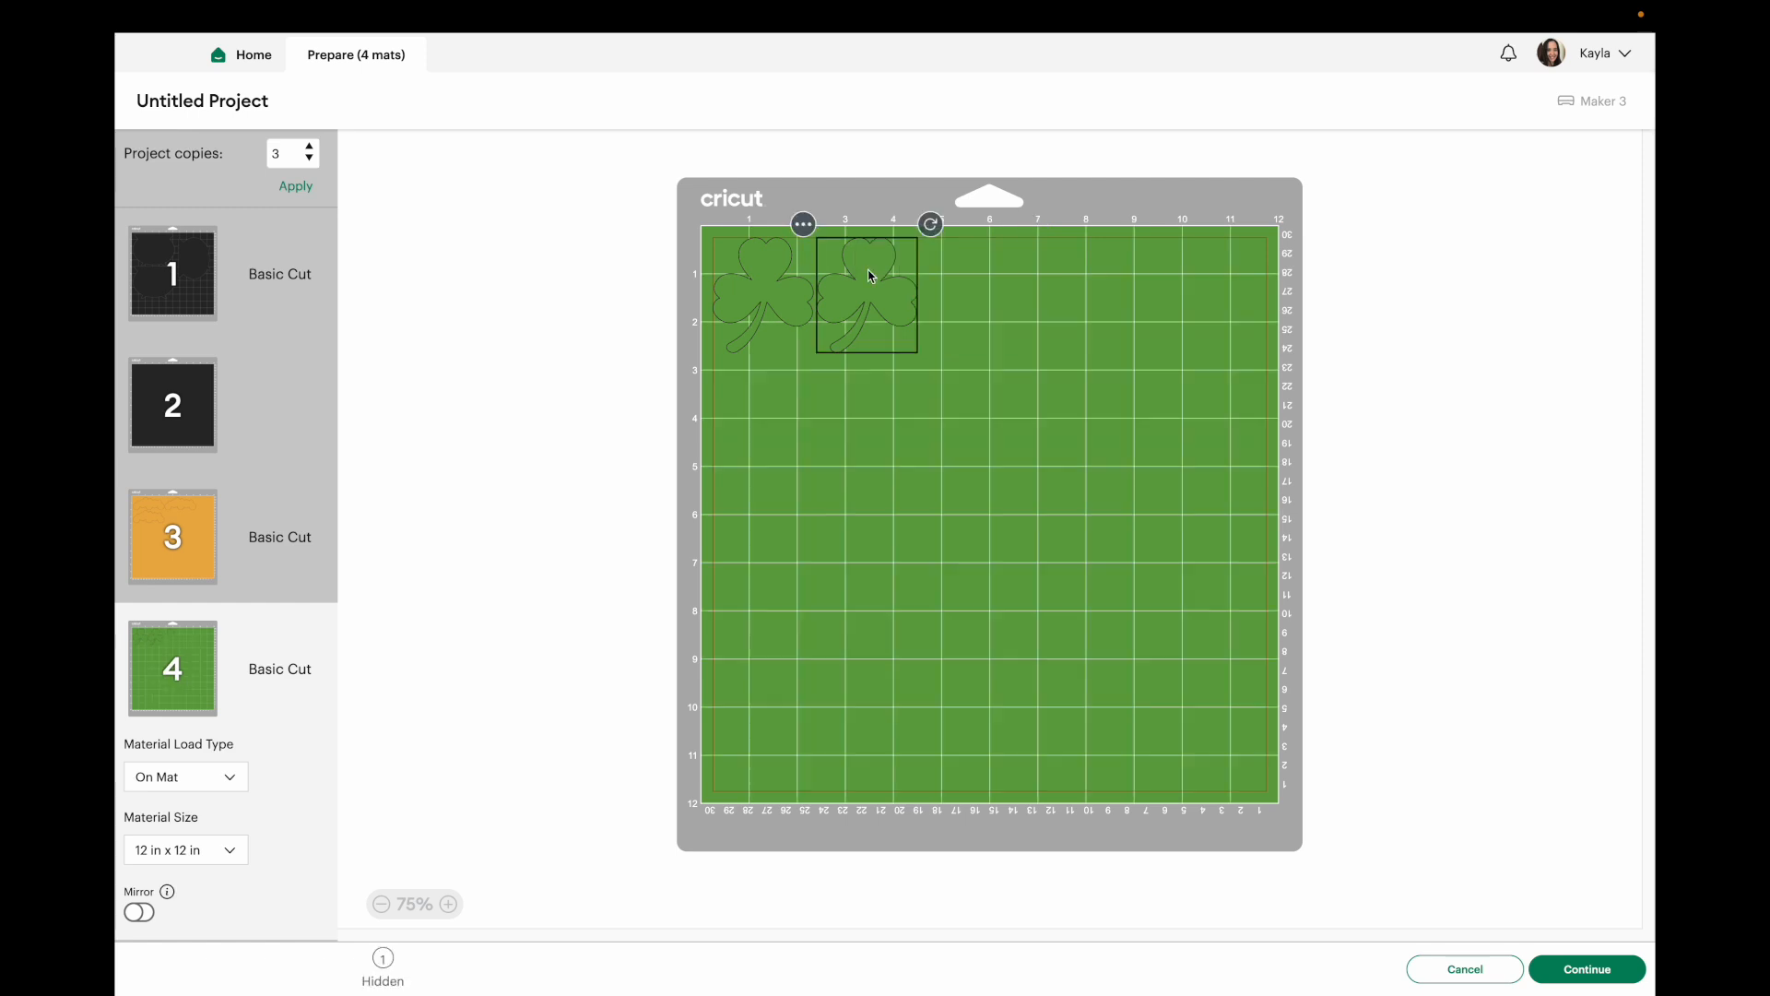
left_click(804, 225)
left_click(827, 280)
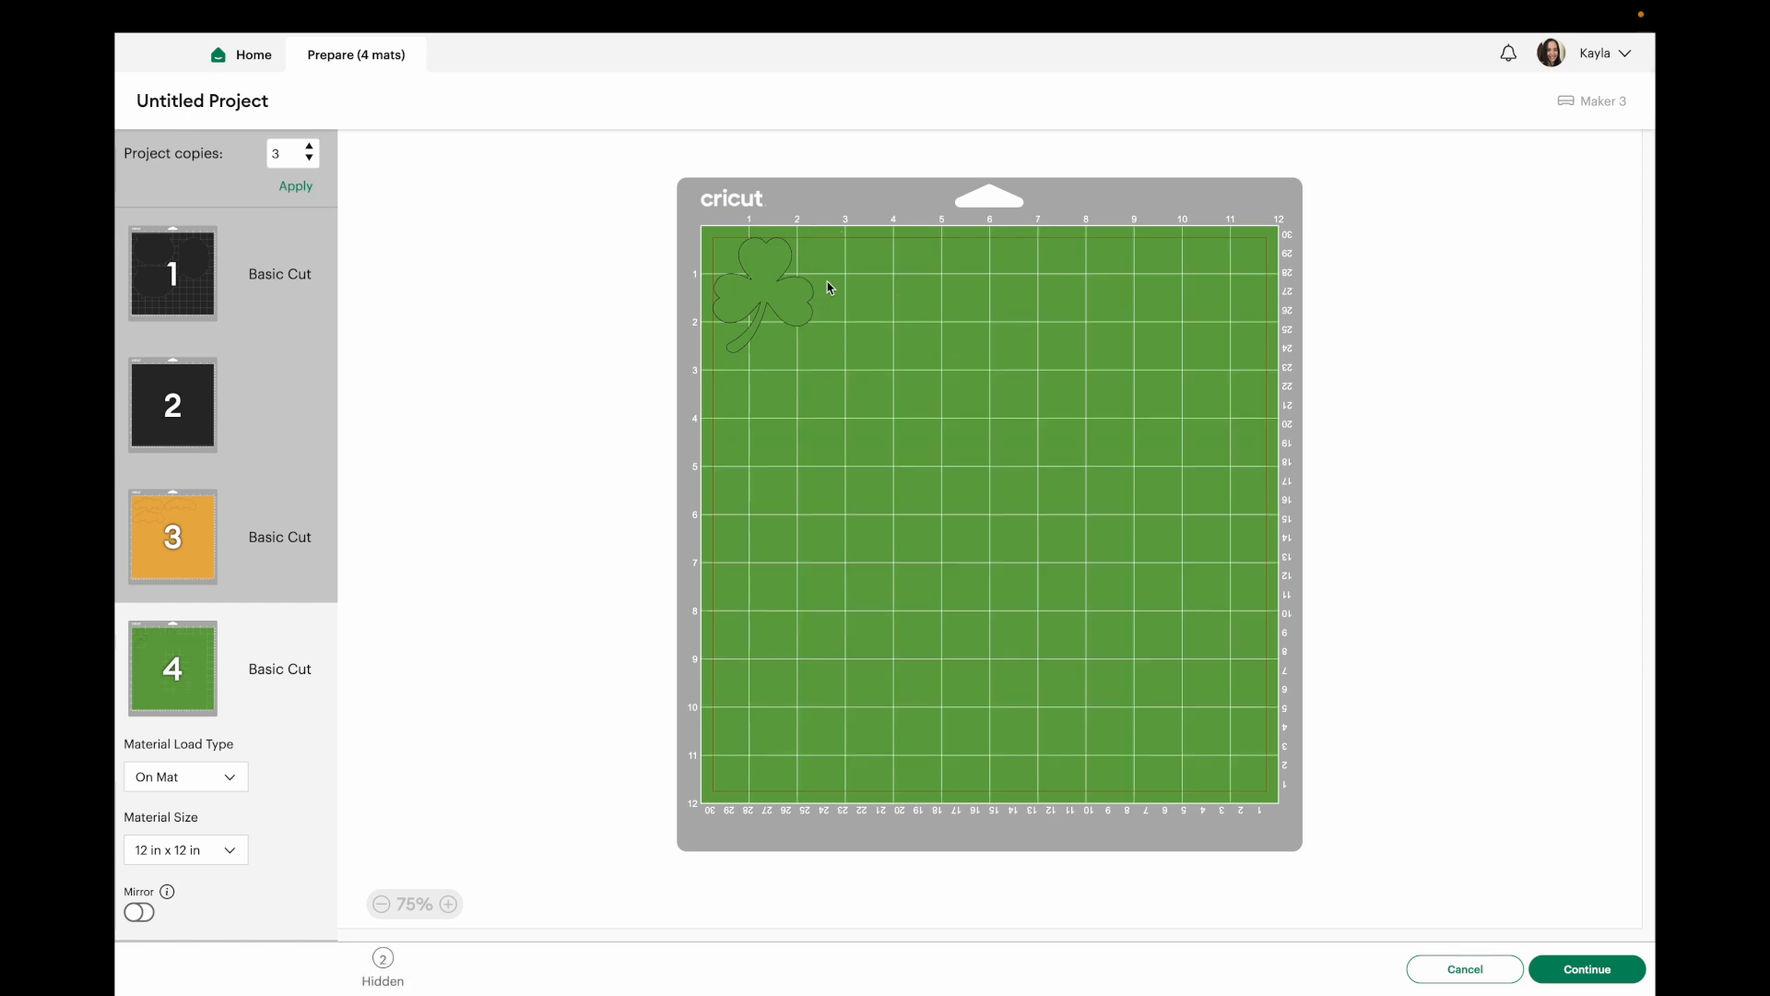
left_click(188, 296)
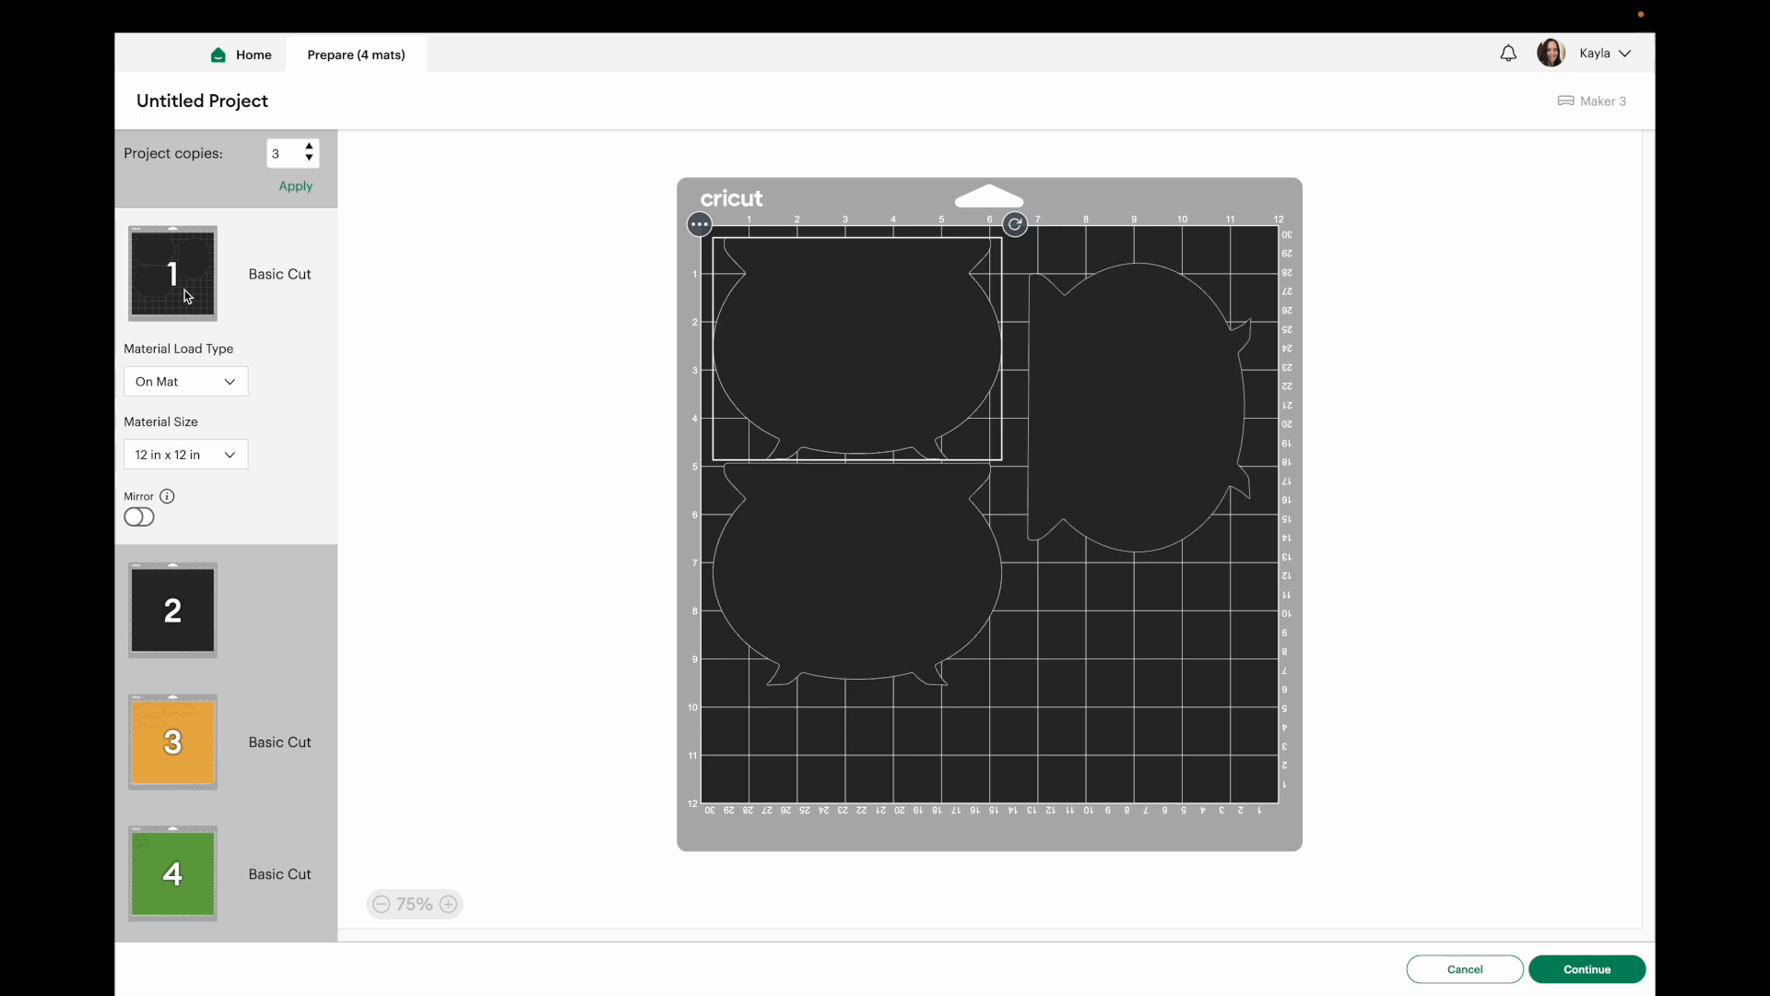
left_click(197, 763)
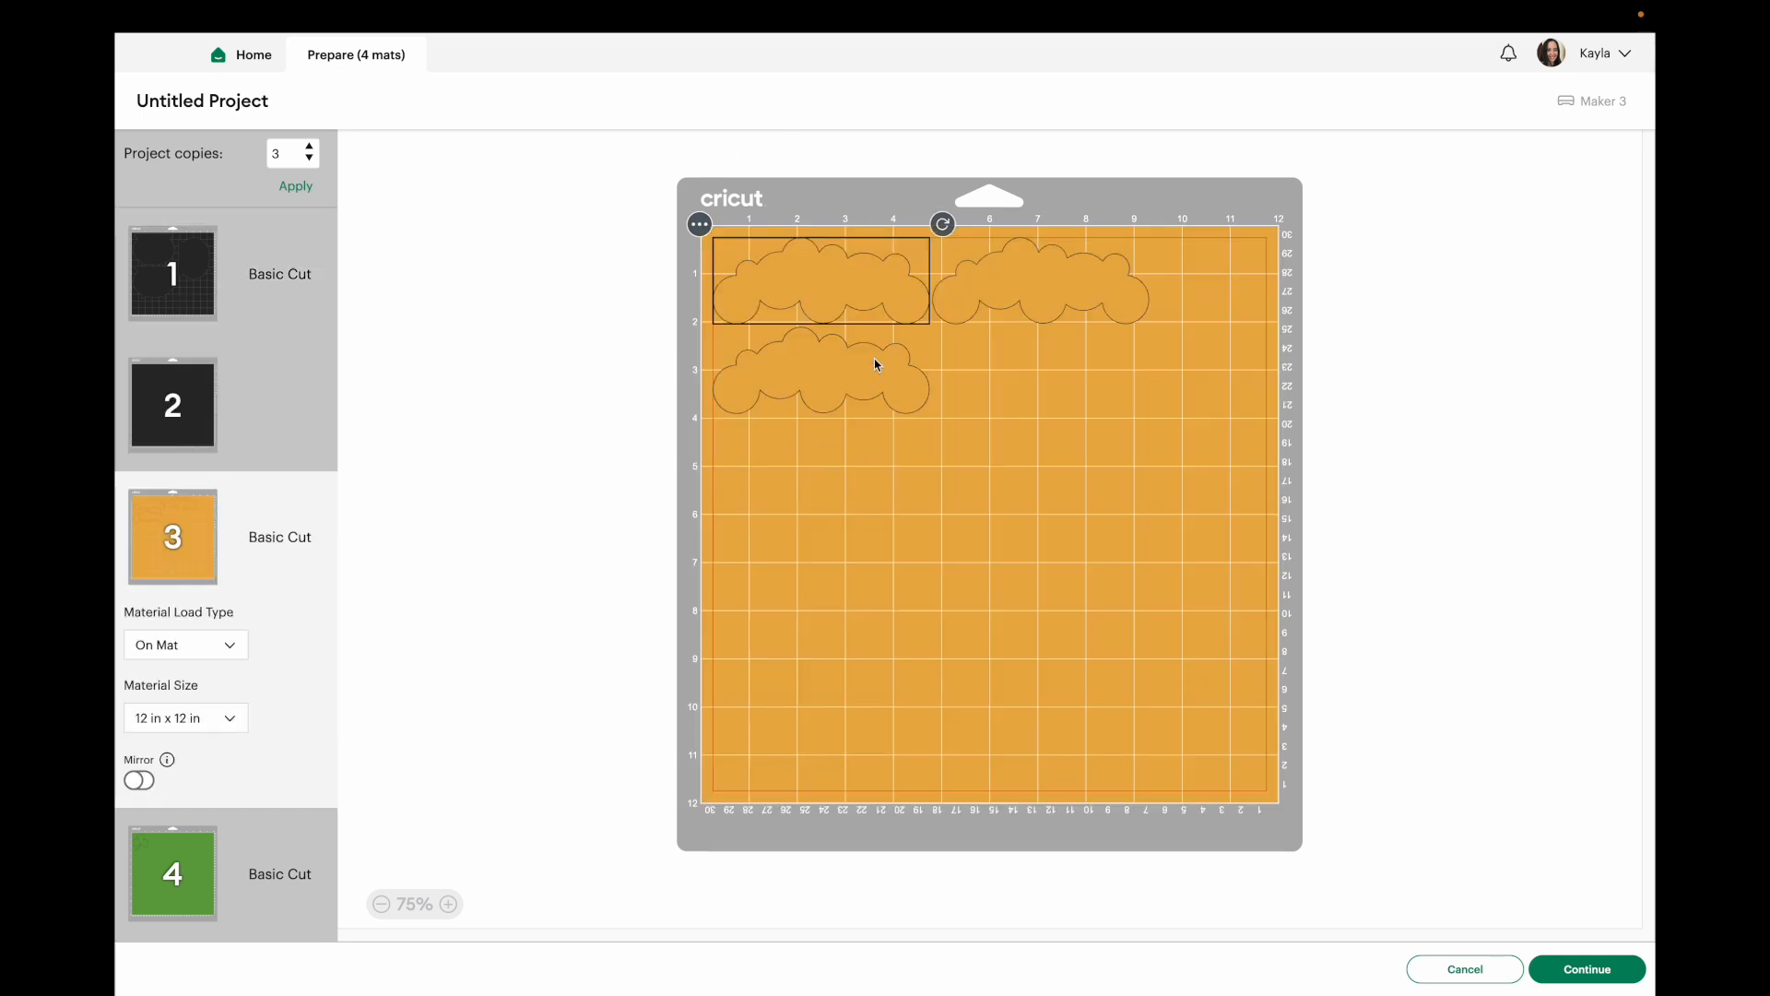
left_click(202, 852)
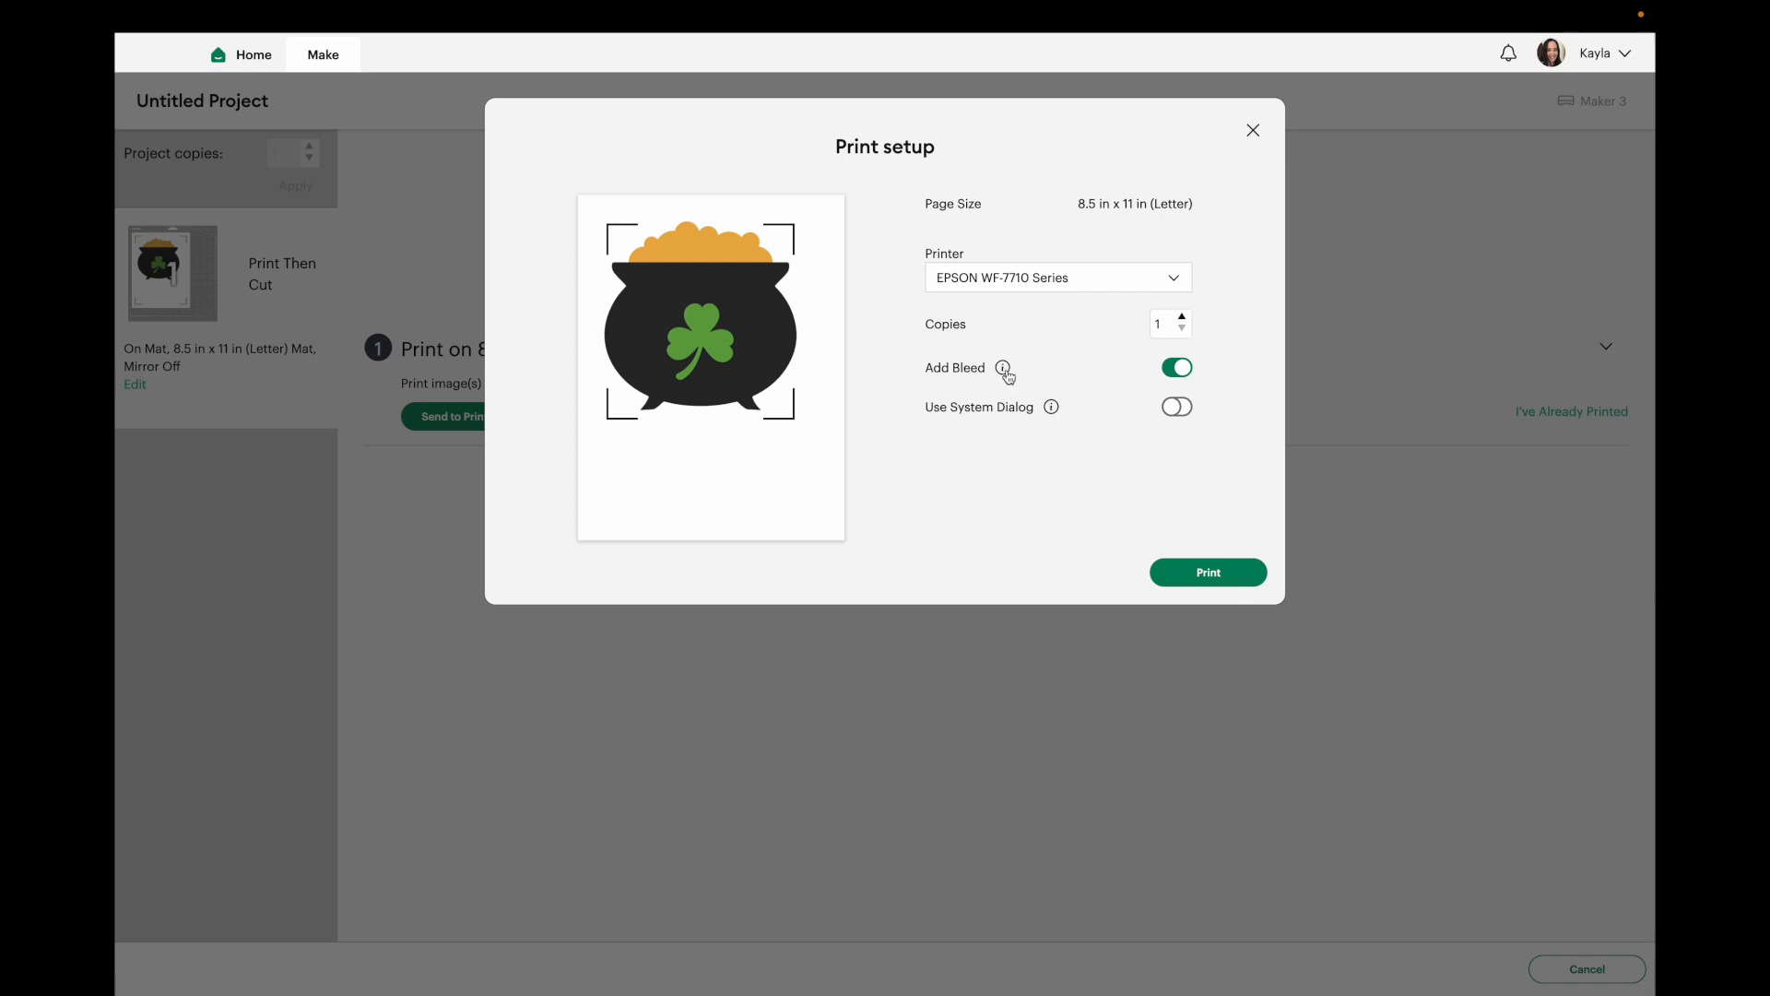
Turn on Use System Dialog in Print setup and send the cauldron to print.
mouse_move(1004, 372)
left_click(1178, 407)
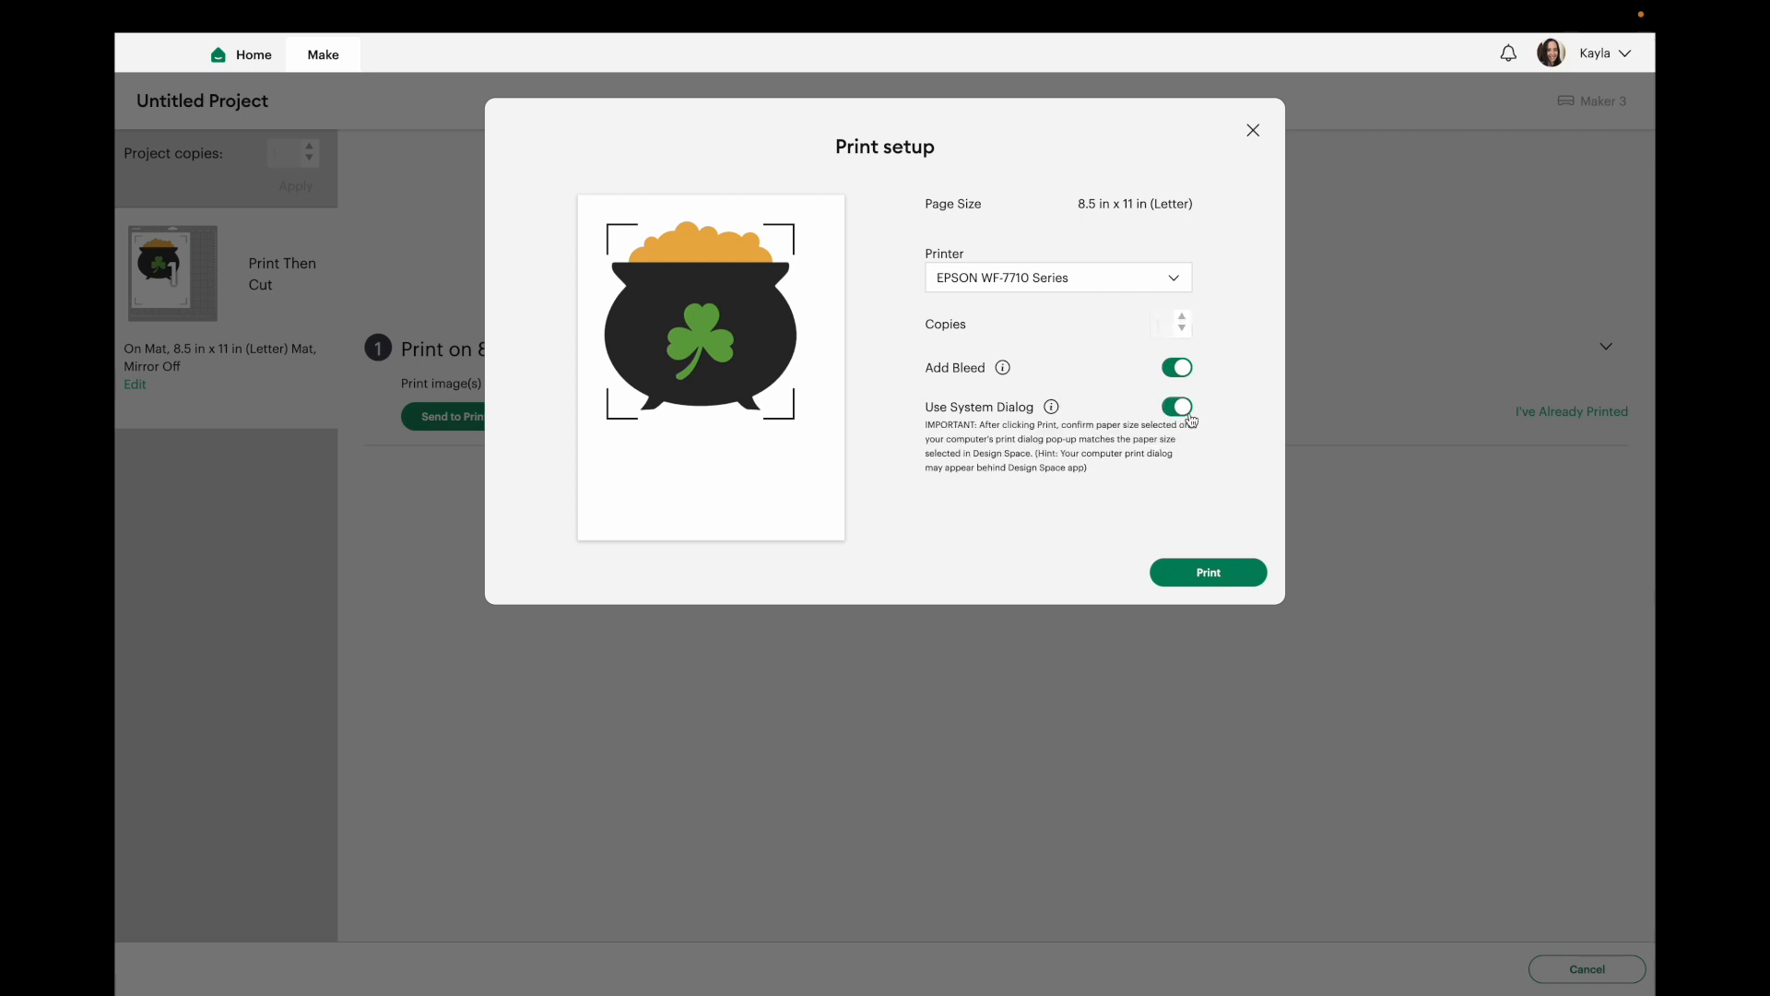
left_click(1222, 574)
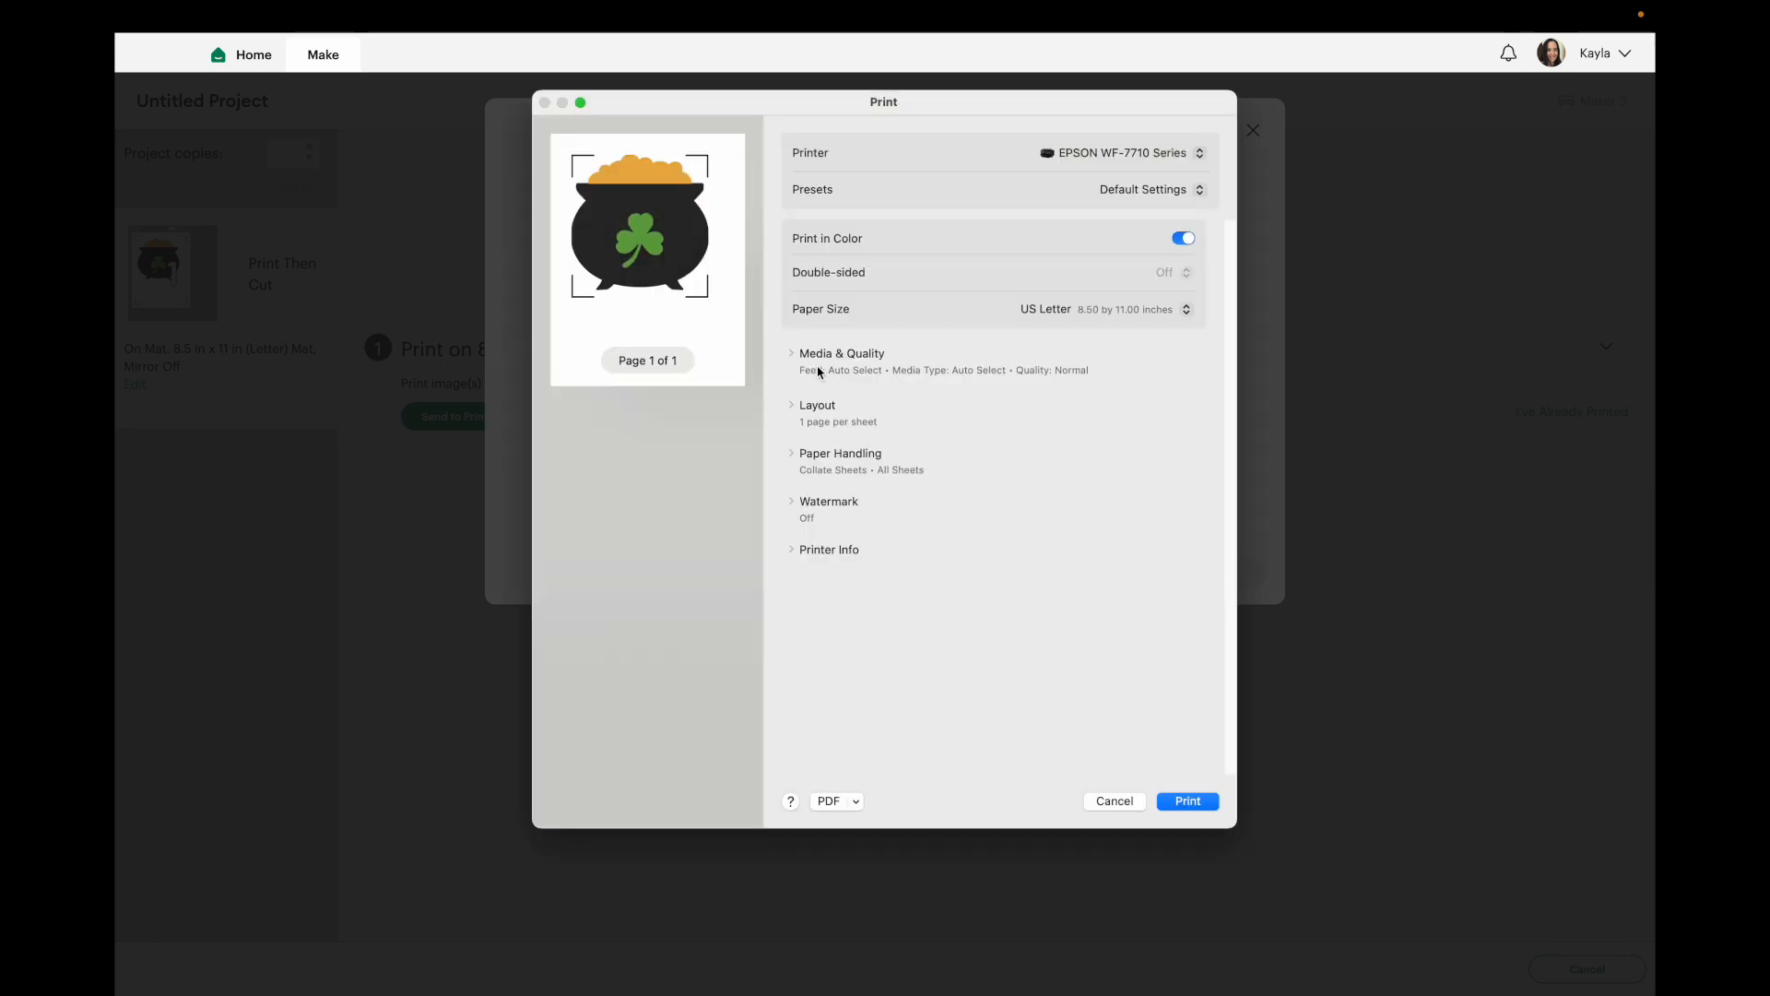
Set the print quality under Media & Quality to Best.
left_click(796, 359)
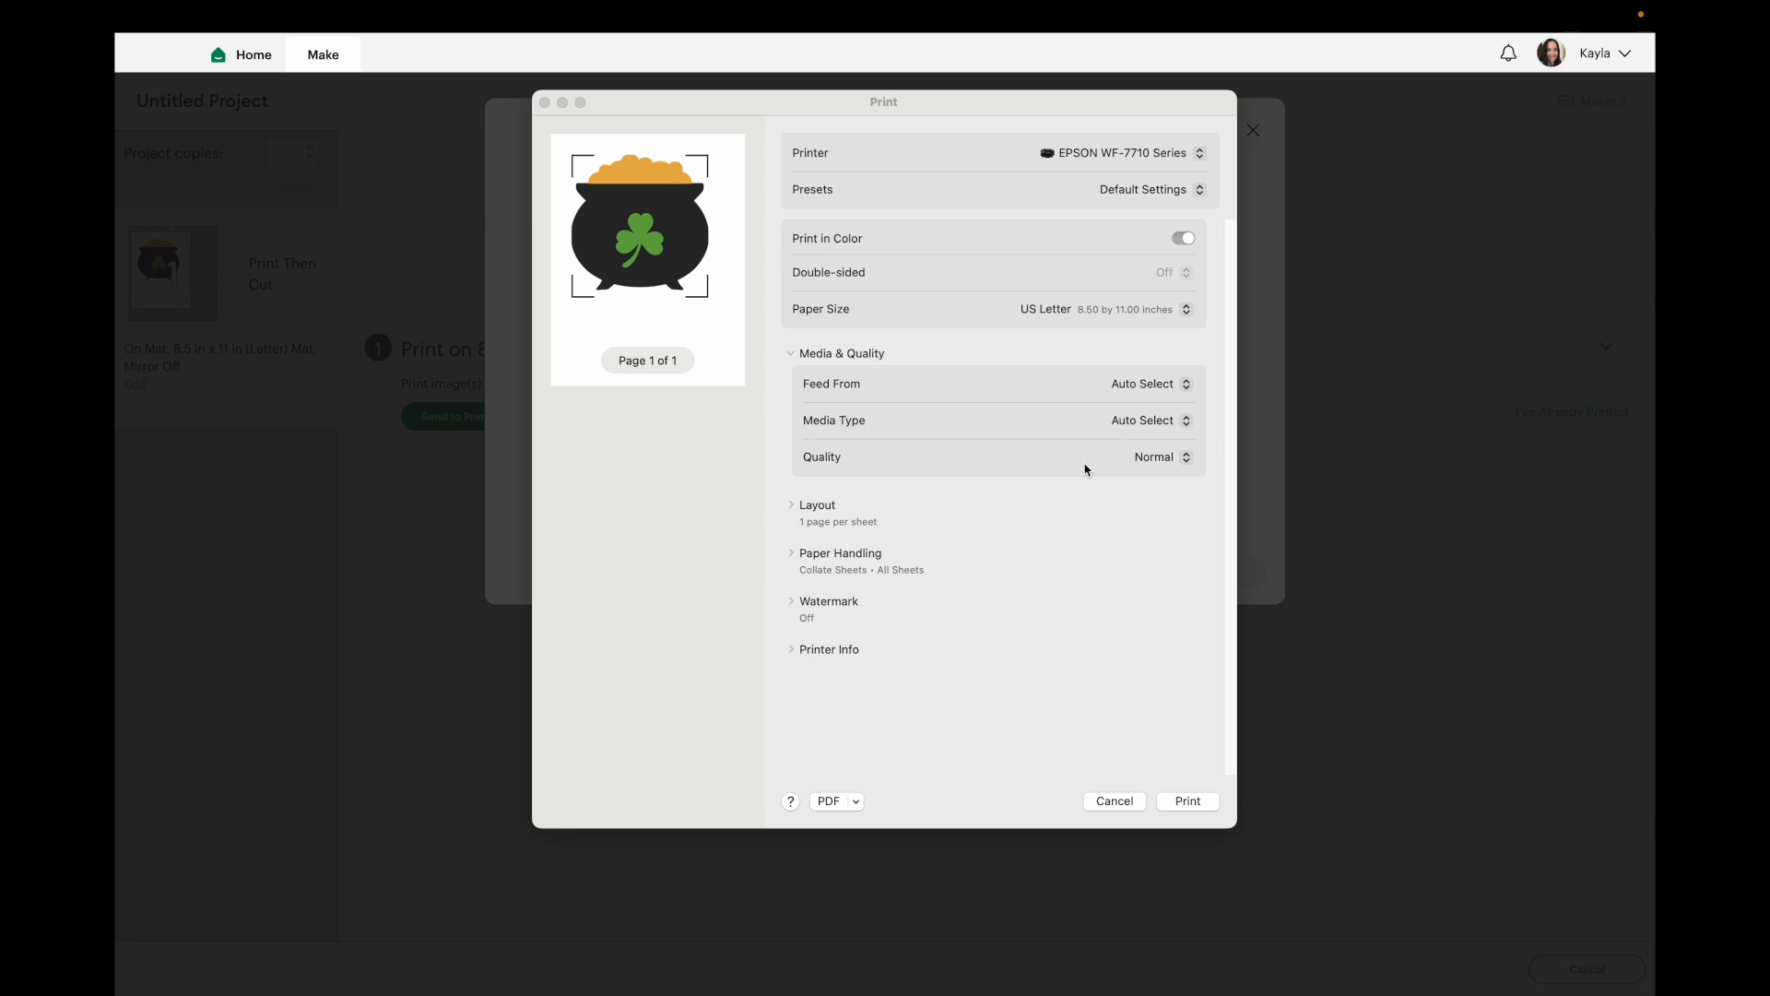
left_click(1148, 459)
left_click(1148, 476)
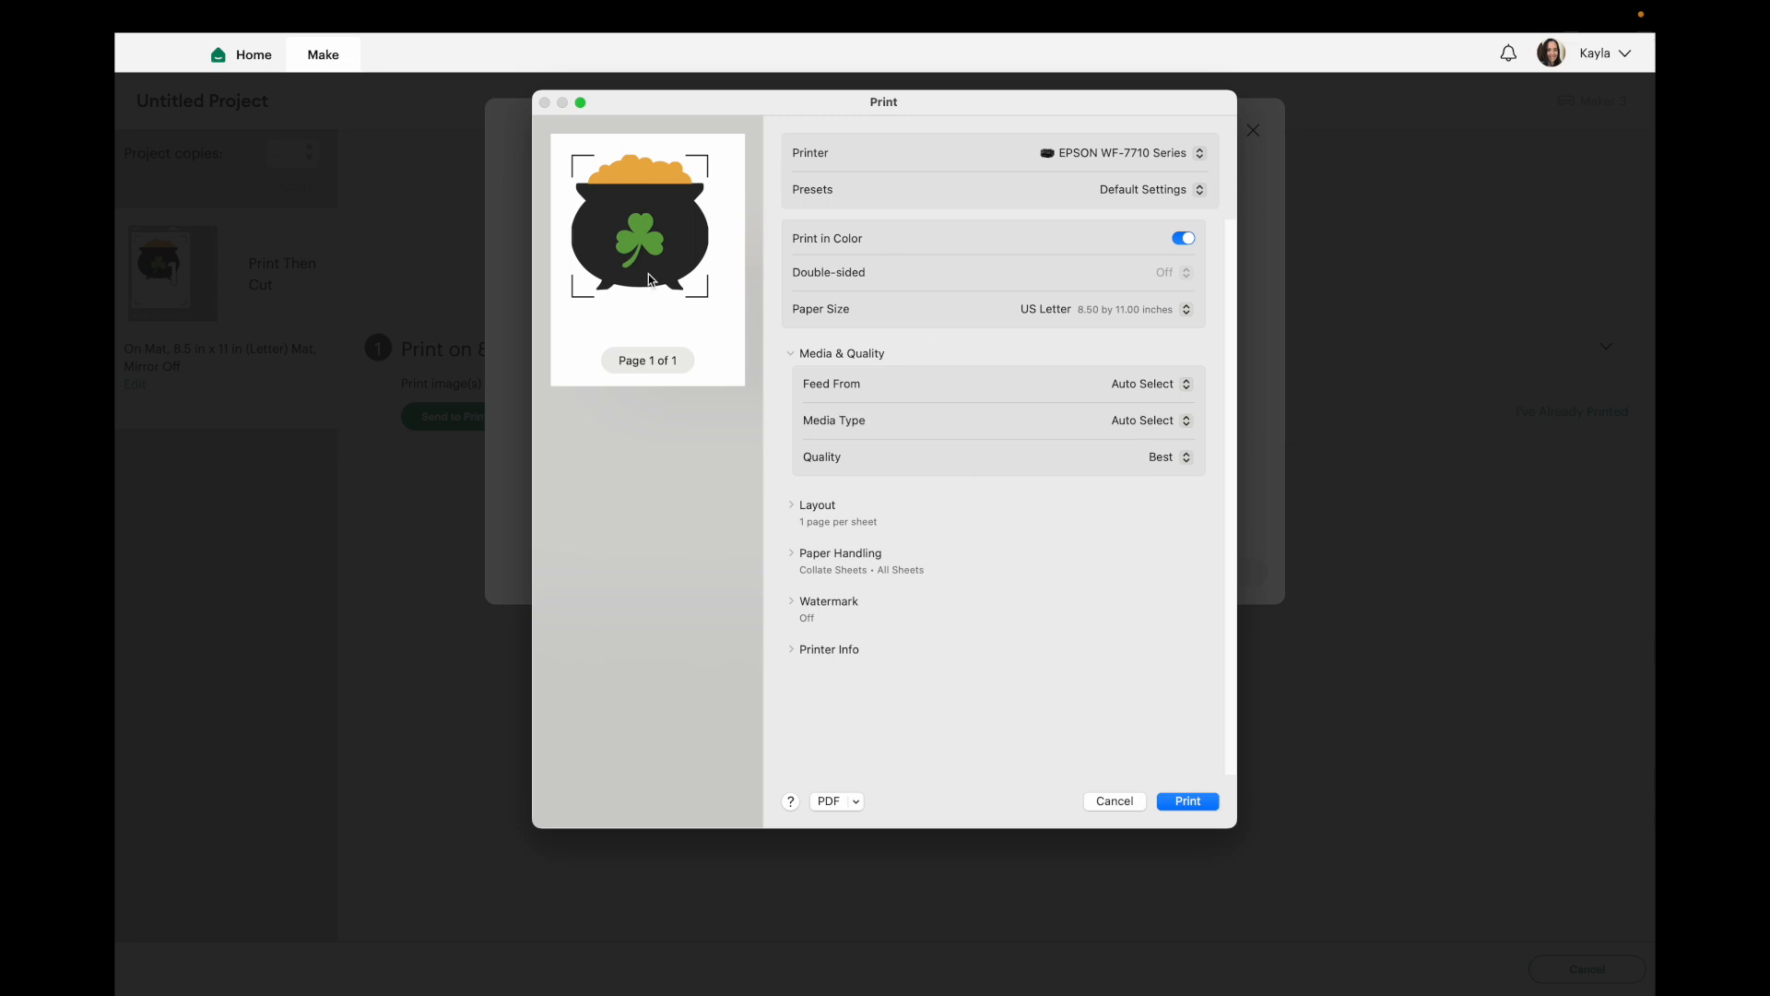
Save the print as a PDF named cauldron print then cut and open it from Downloads.
left_click(832, 804)
type("cauldro")
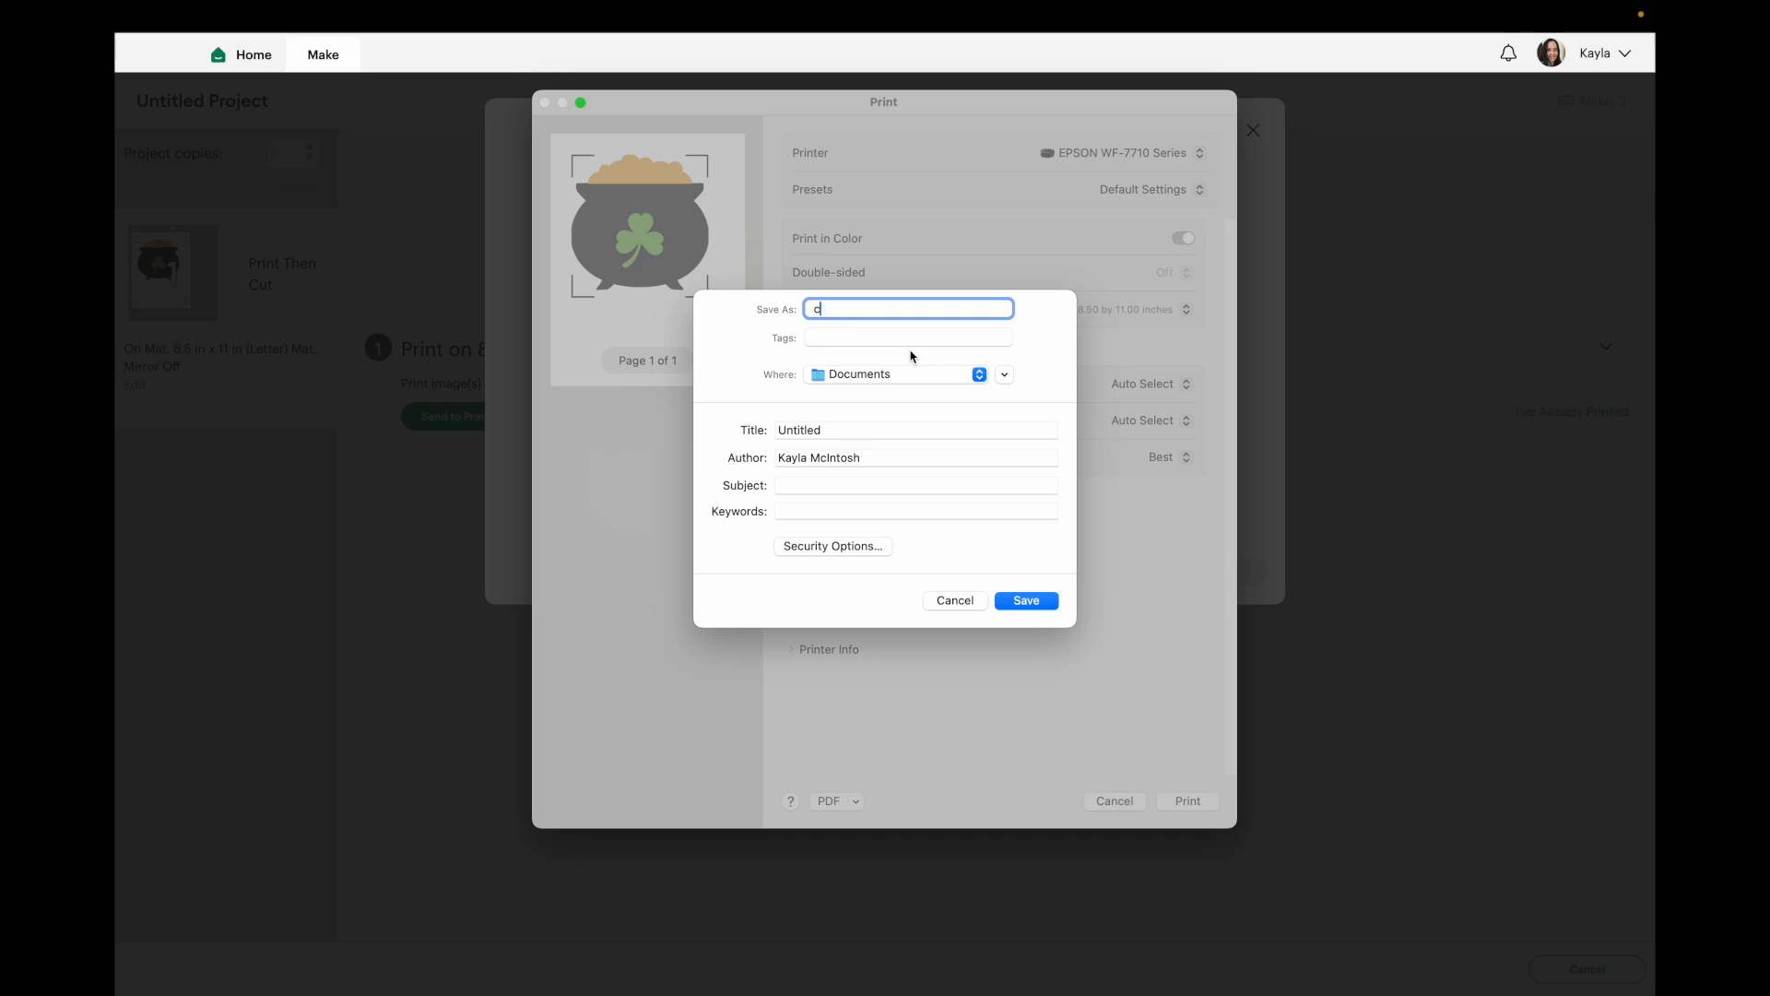
type("n print then uct")
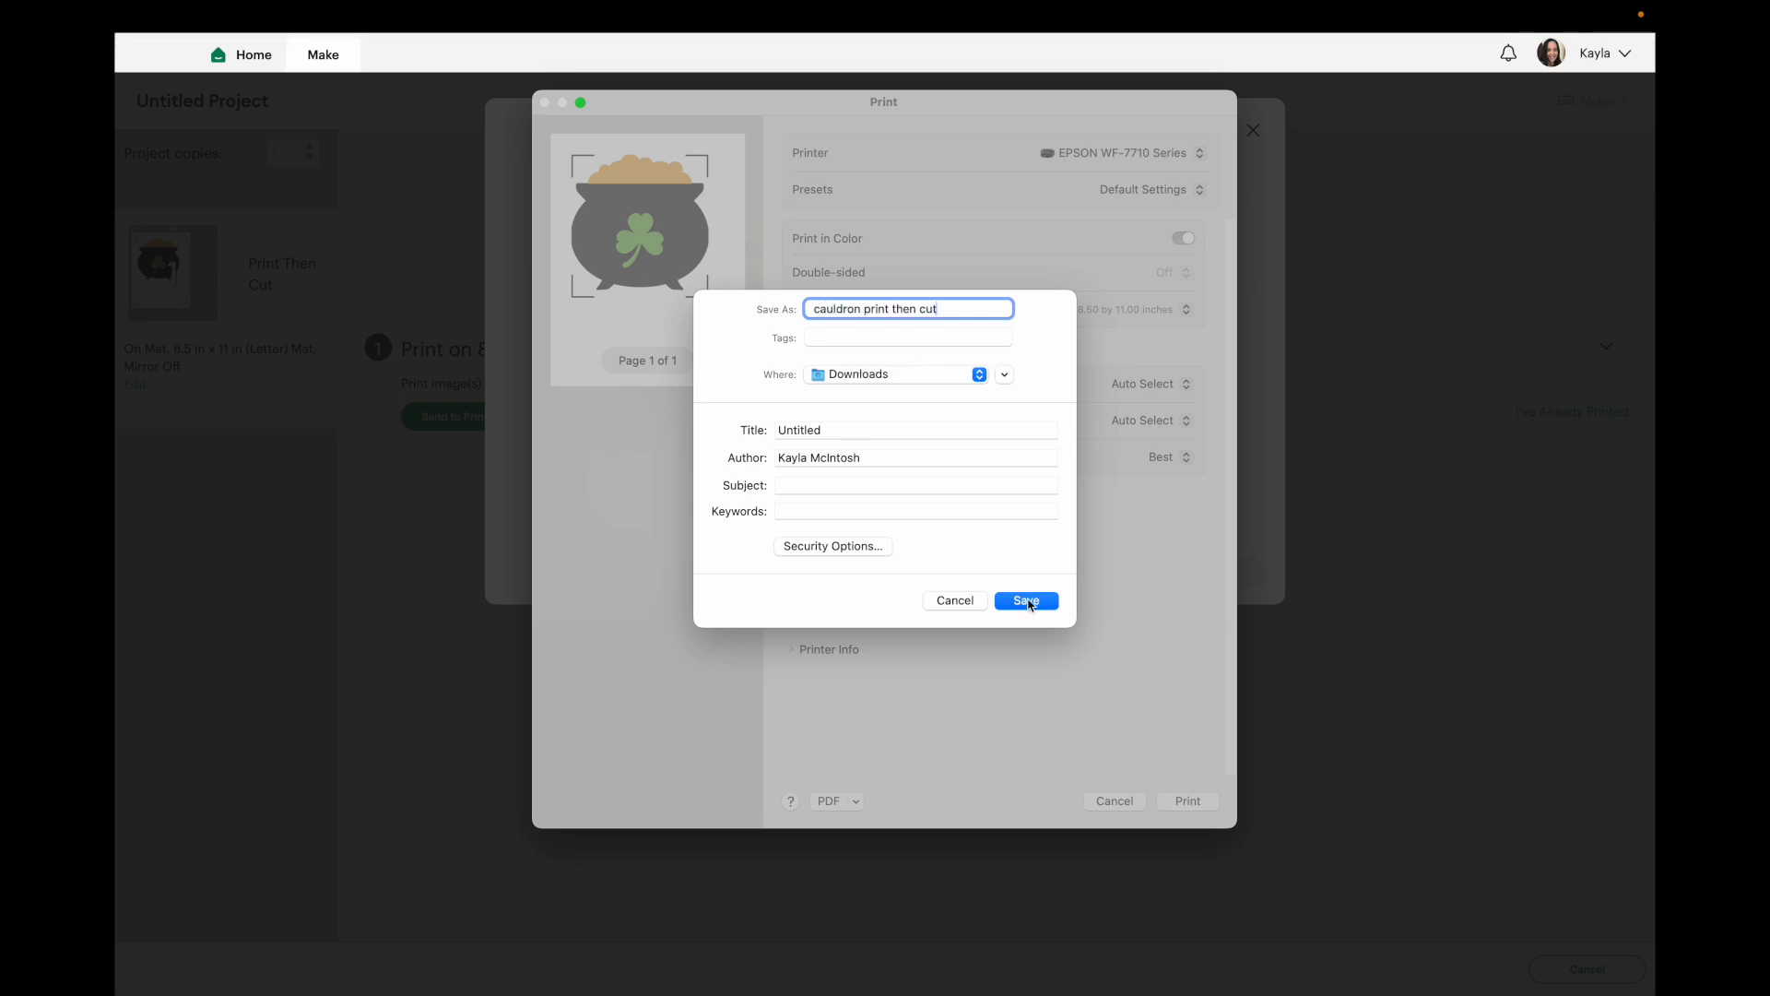
left_click(1026, 600)
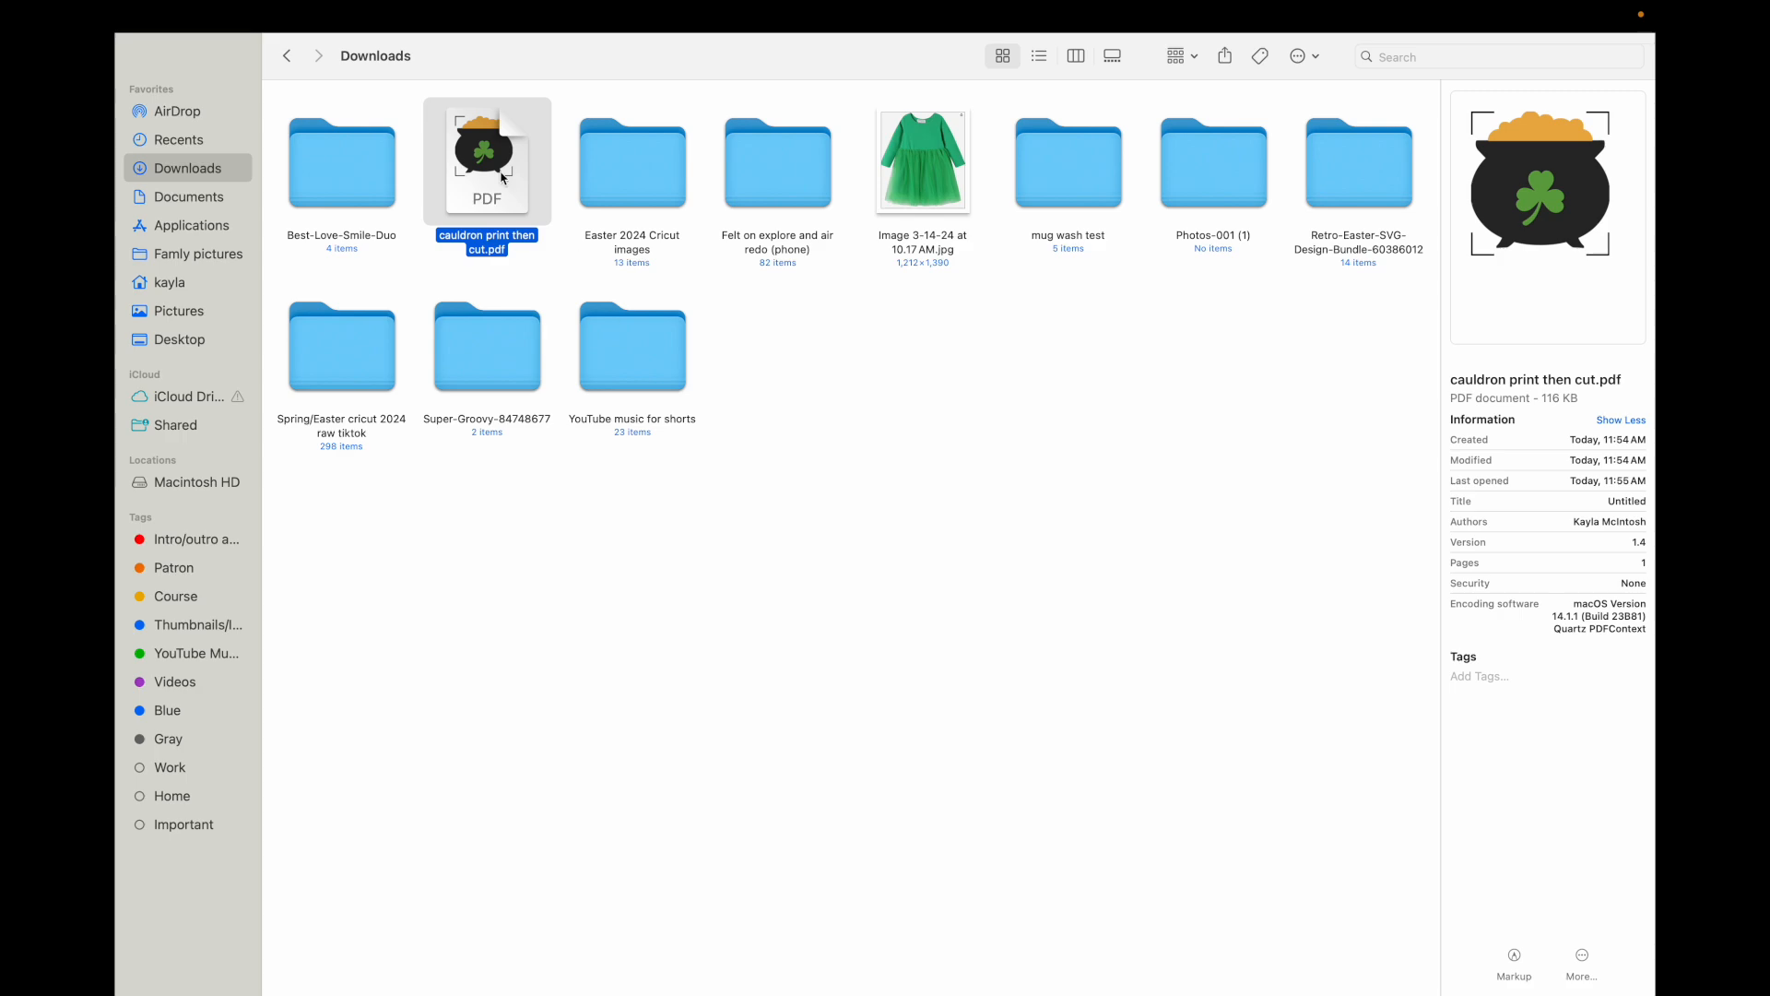
double_click(502, 179)
left_click_drag(419, 61, 546, 76)
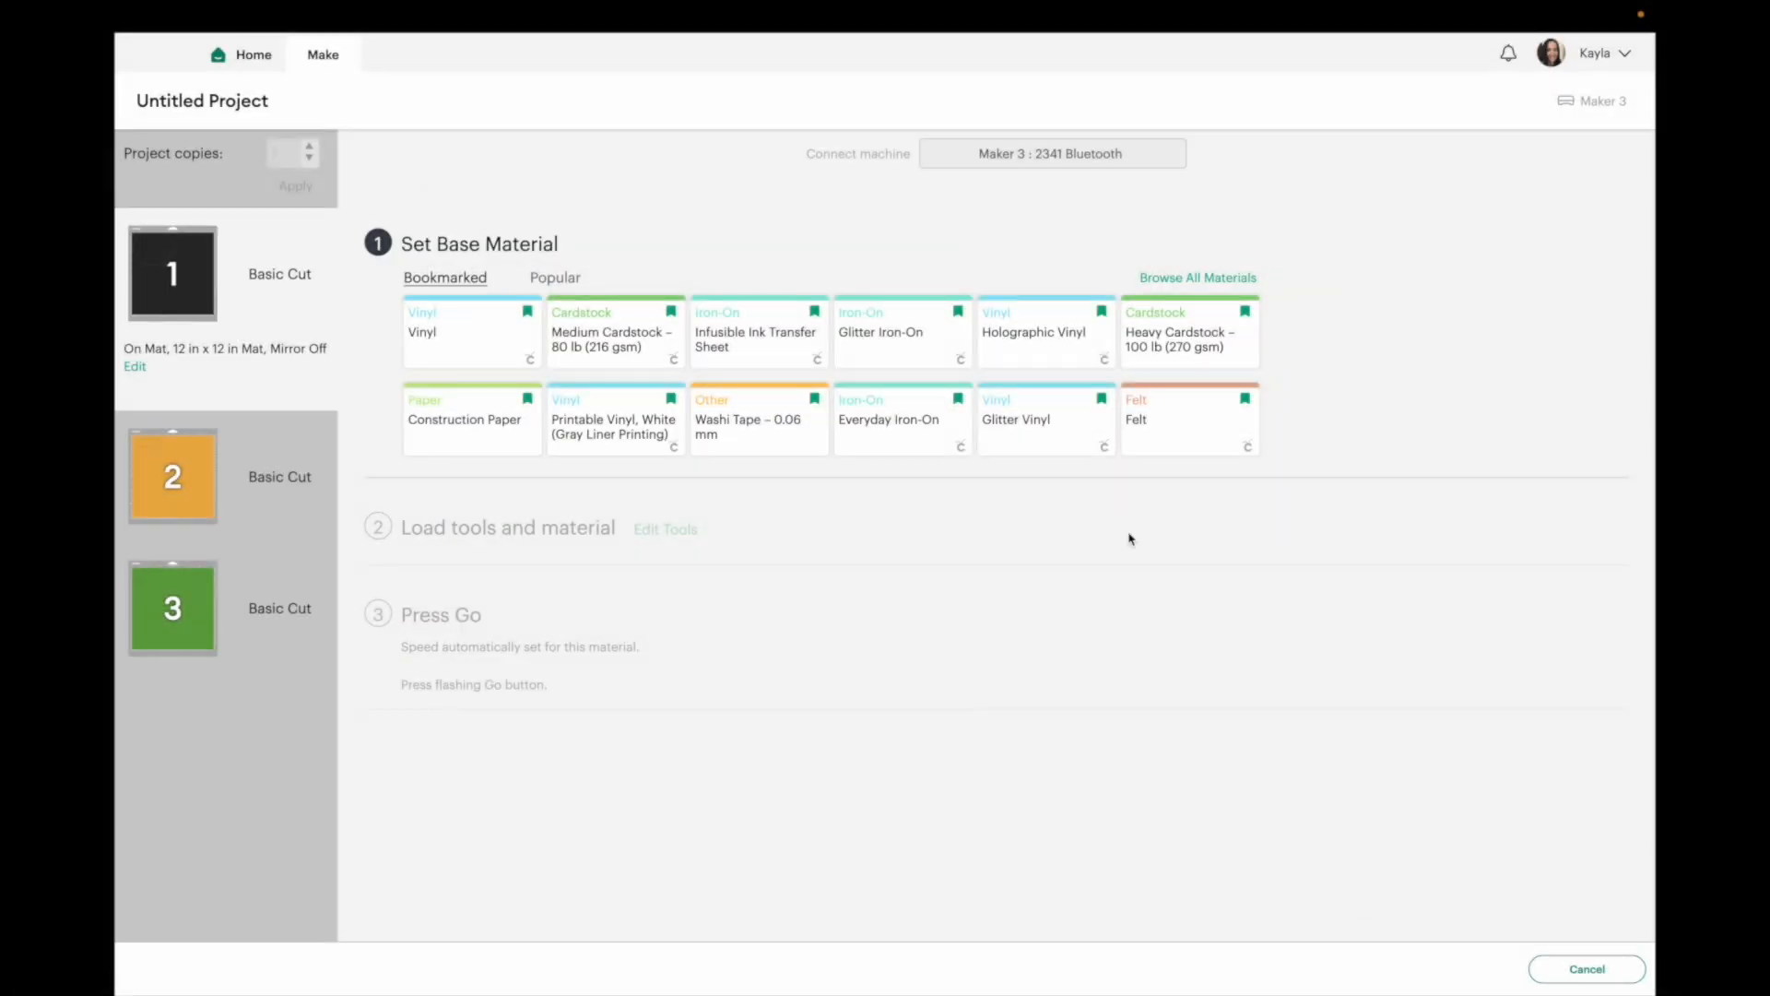
Open the custom material settings from the full materials list.
left_click(1185, 278)
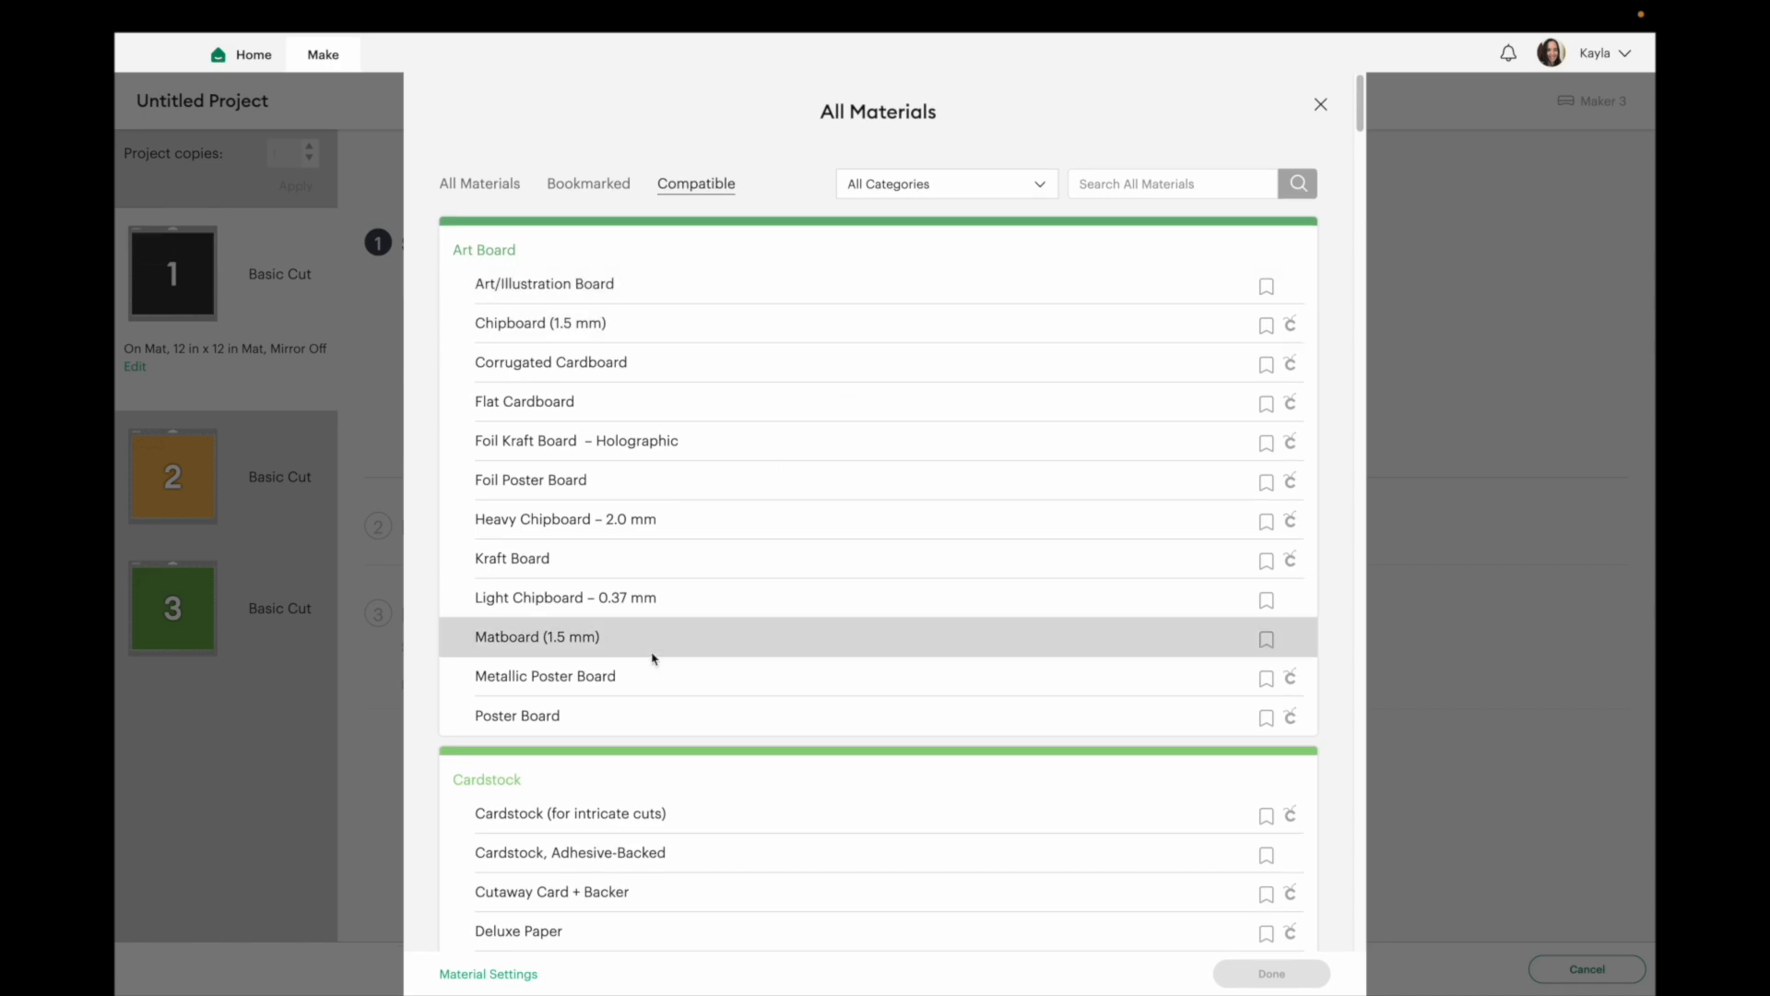
left_click(474, 974)
scroll(625, 274, "down", 1)
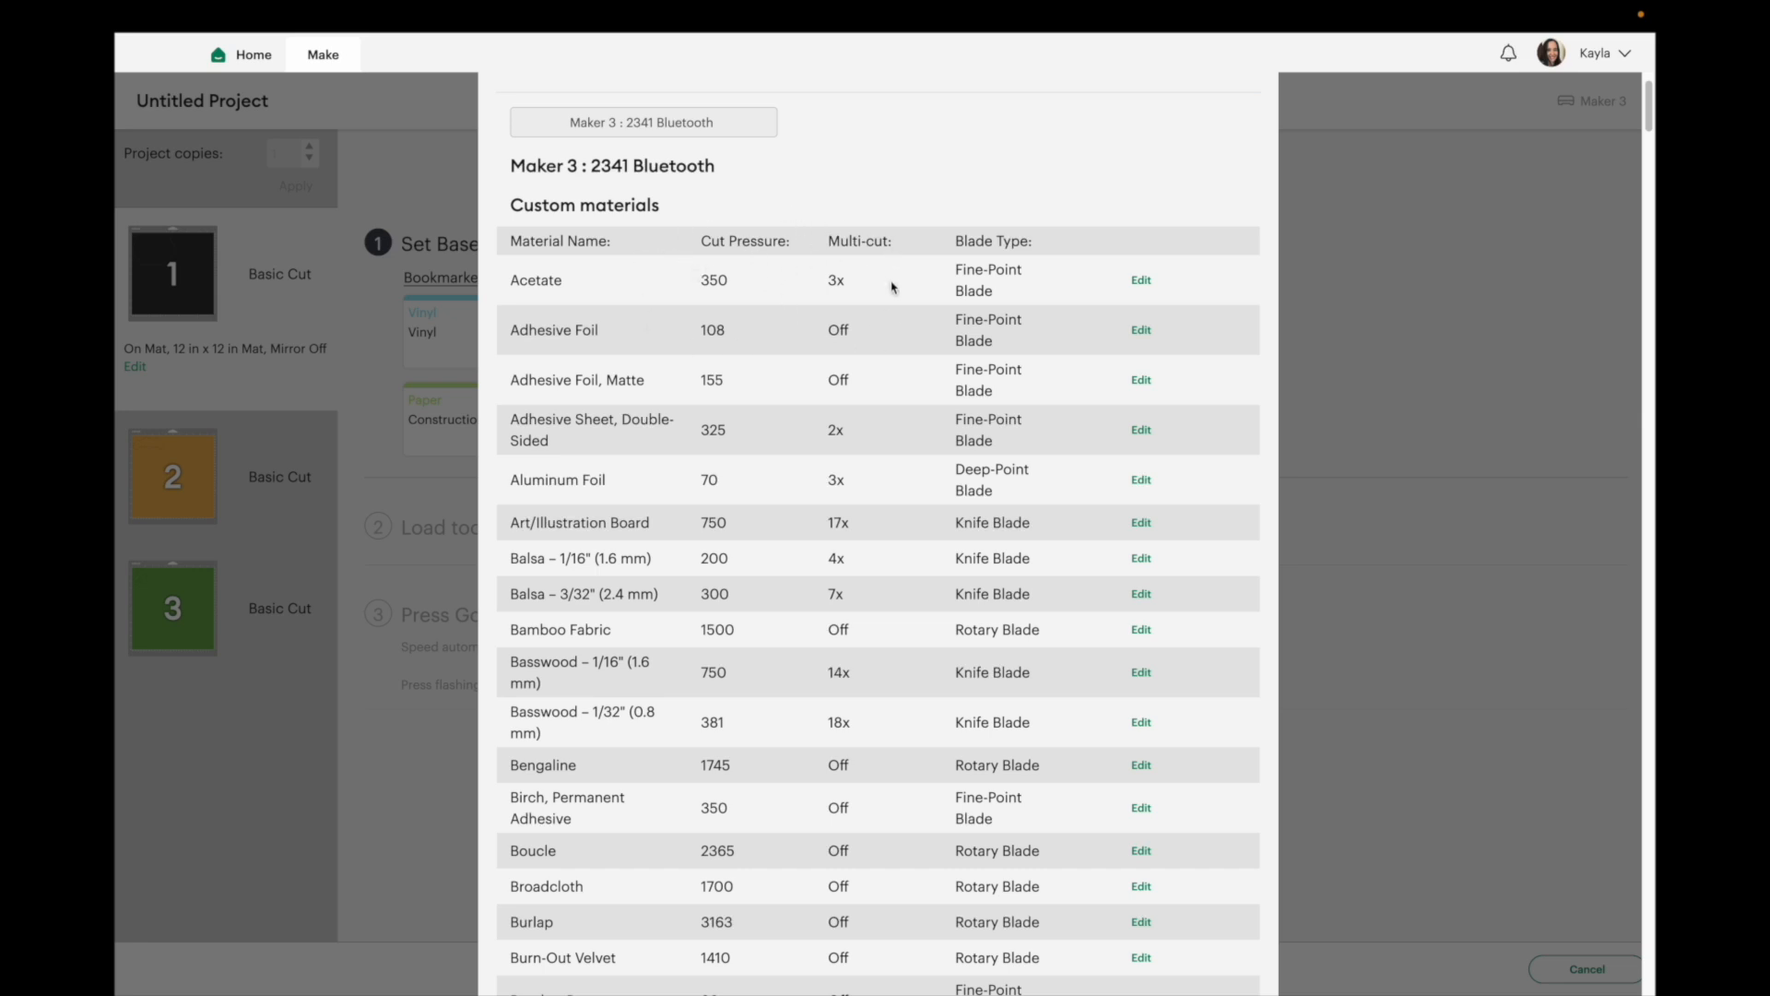
scroll(832, 321, "up", 1)
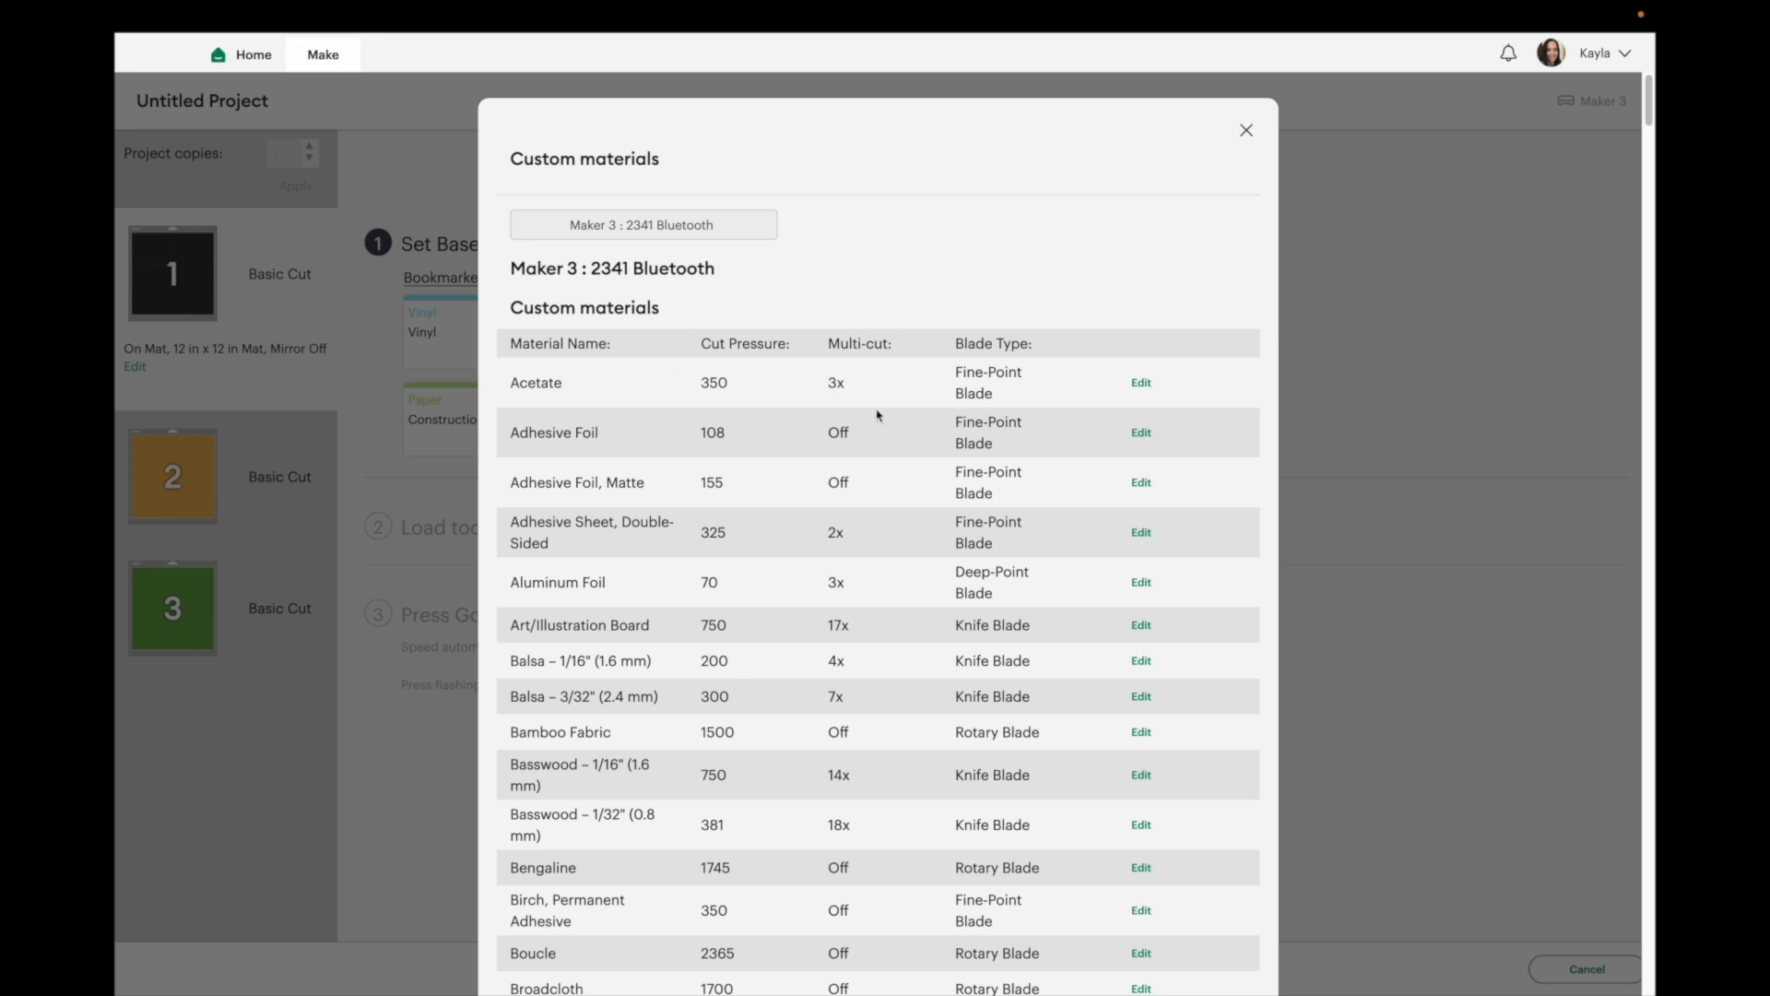
left_click(1140, 383)
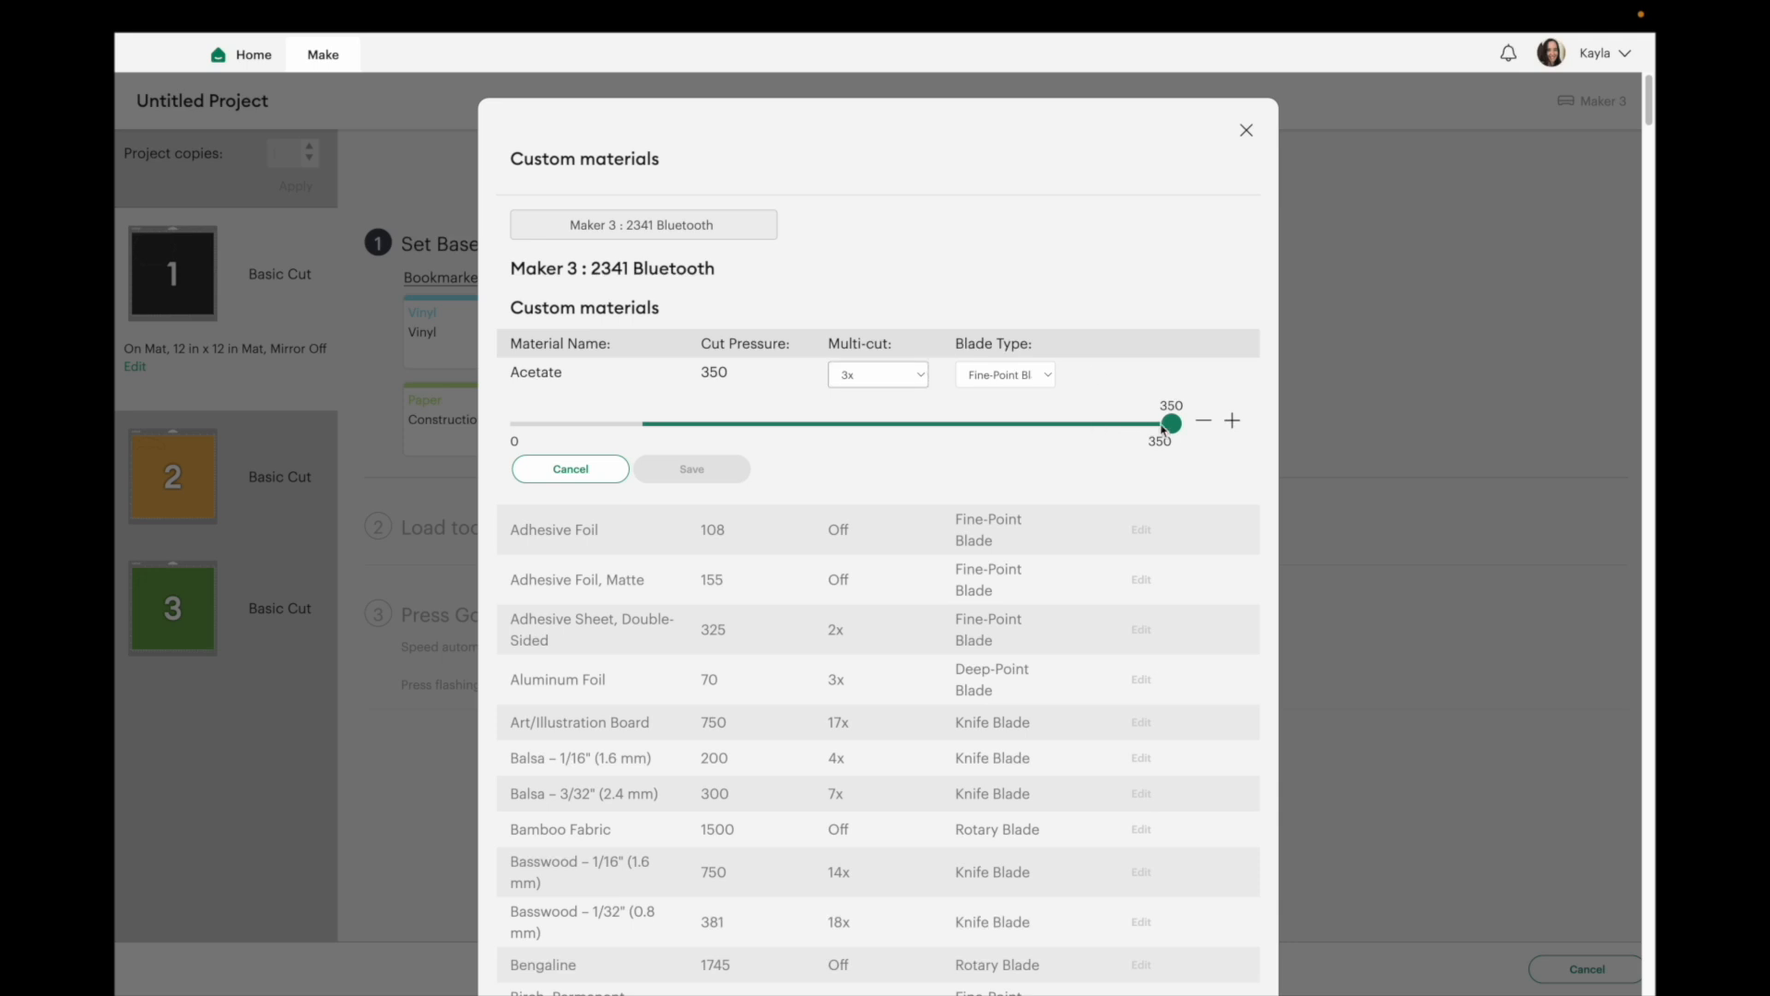
left_click_drag(1165, 431, 1139, 434)
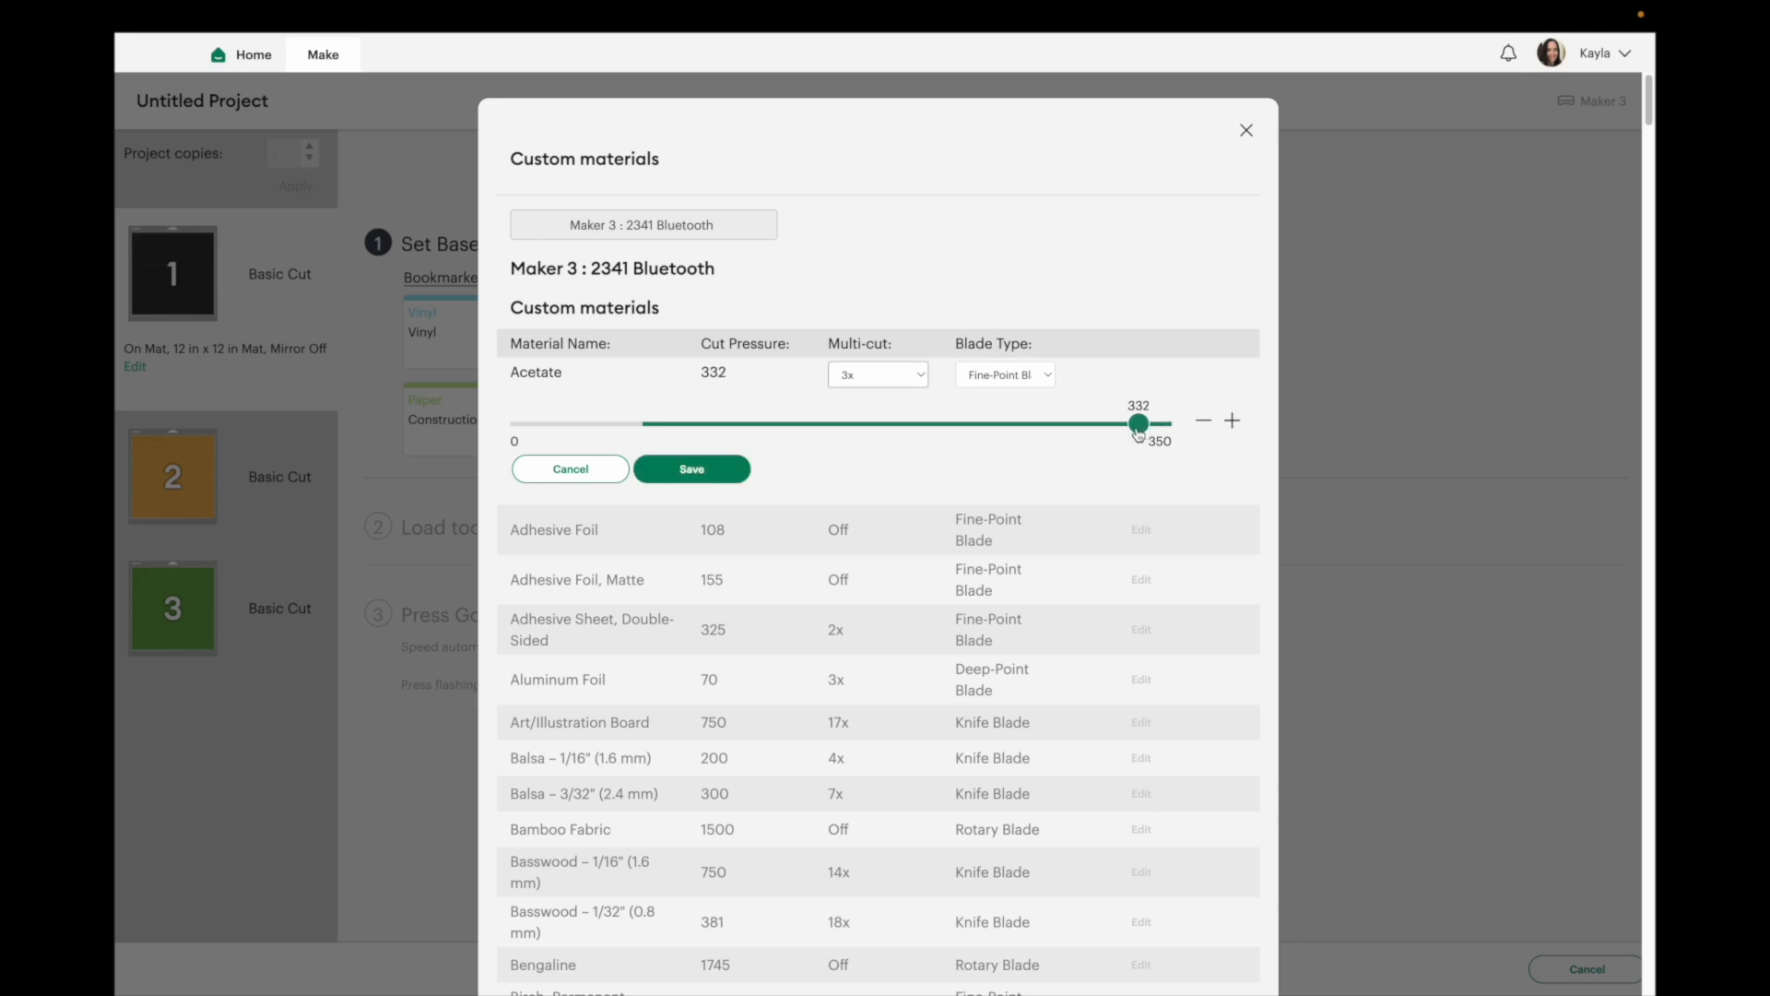
left_click(917, 378)
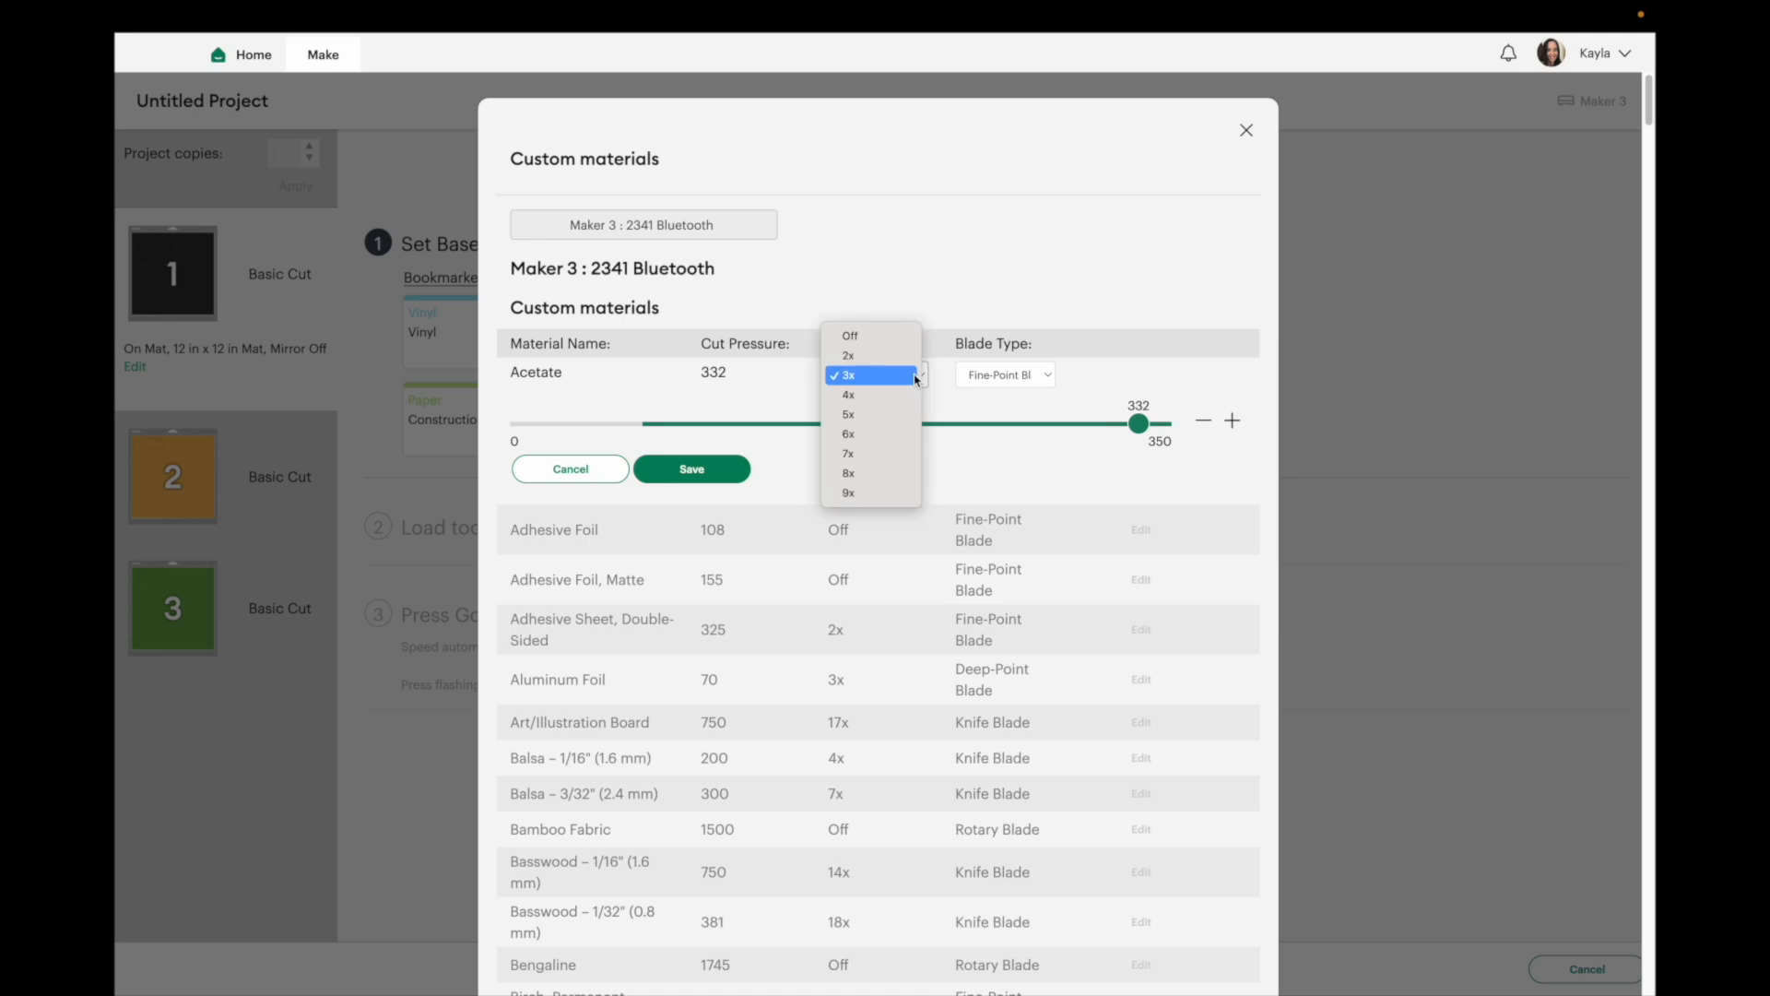
left_click(1003, 423)
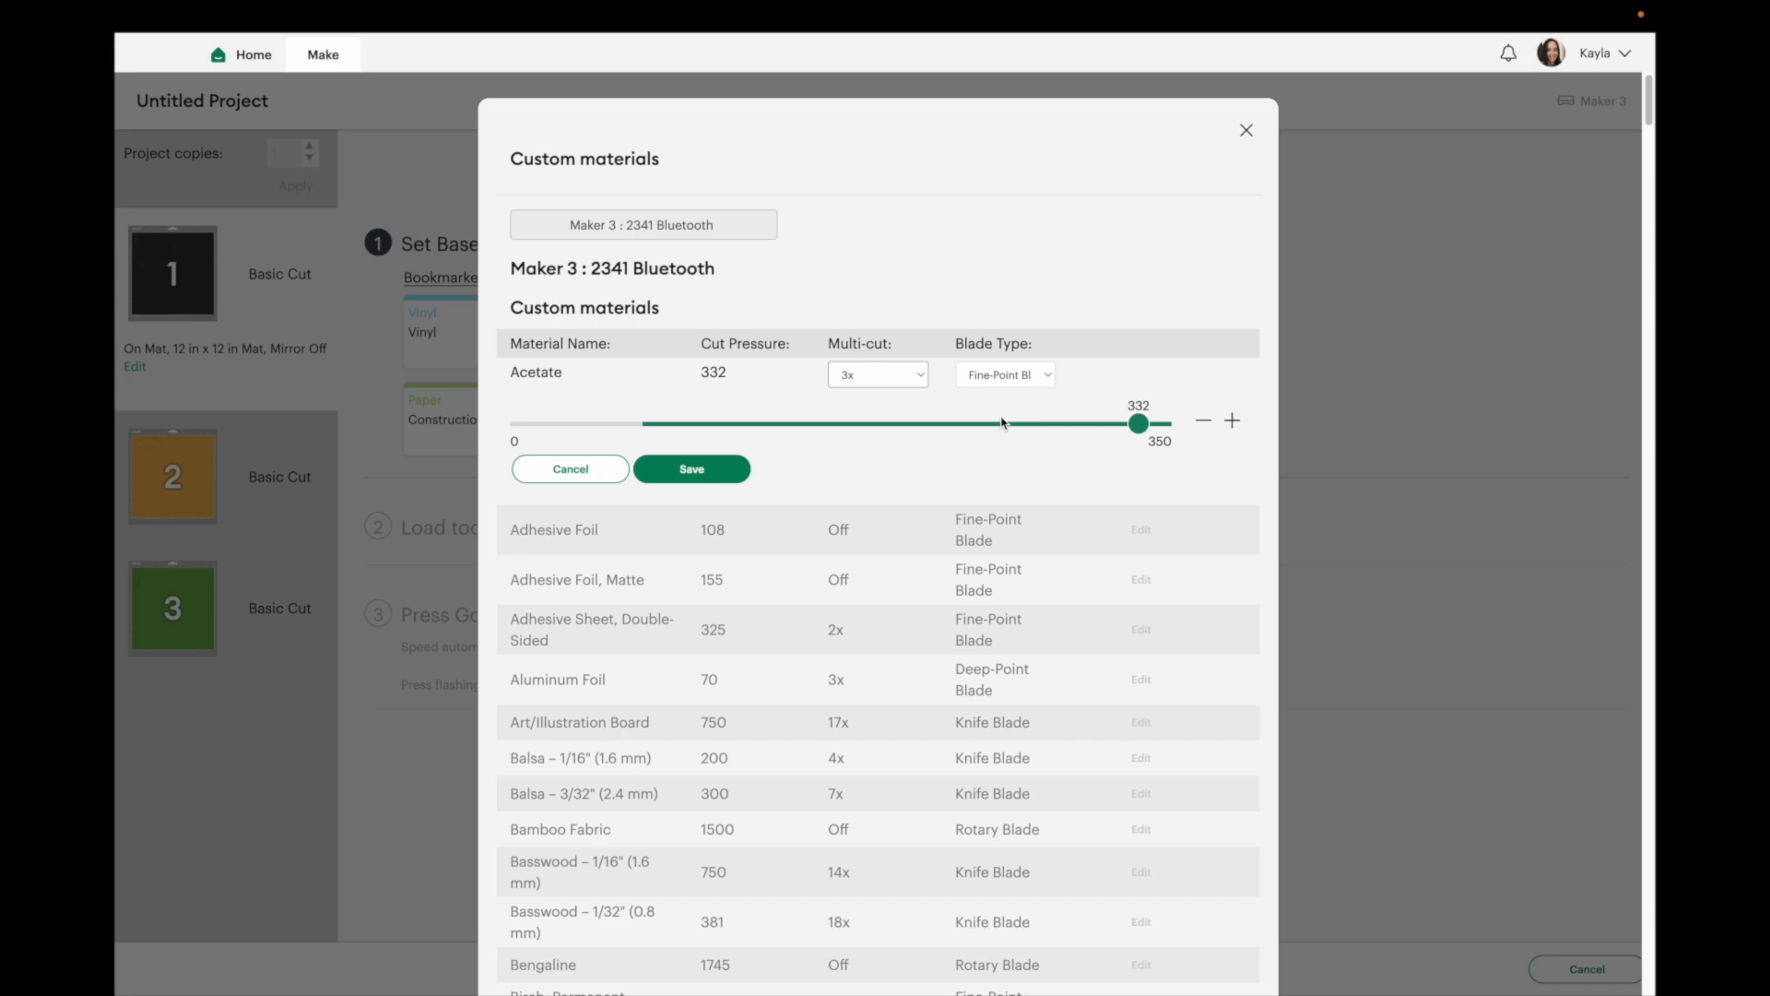
left_click(580, 470)
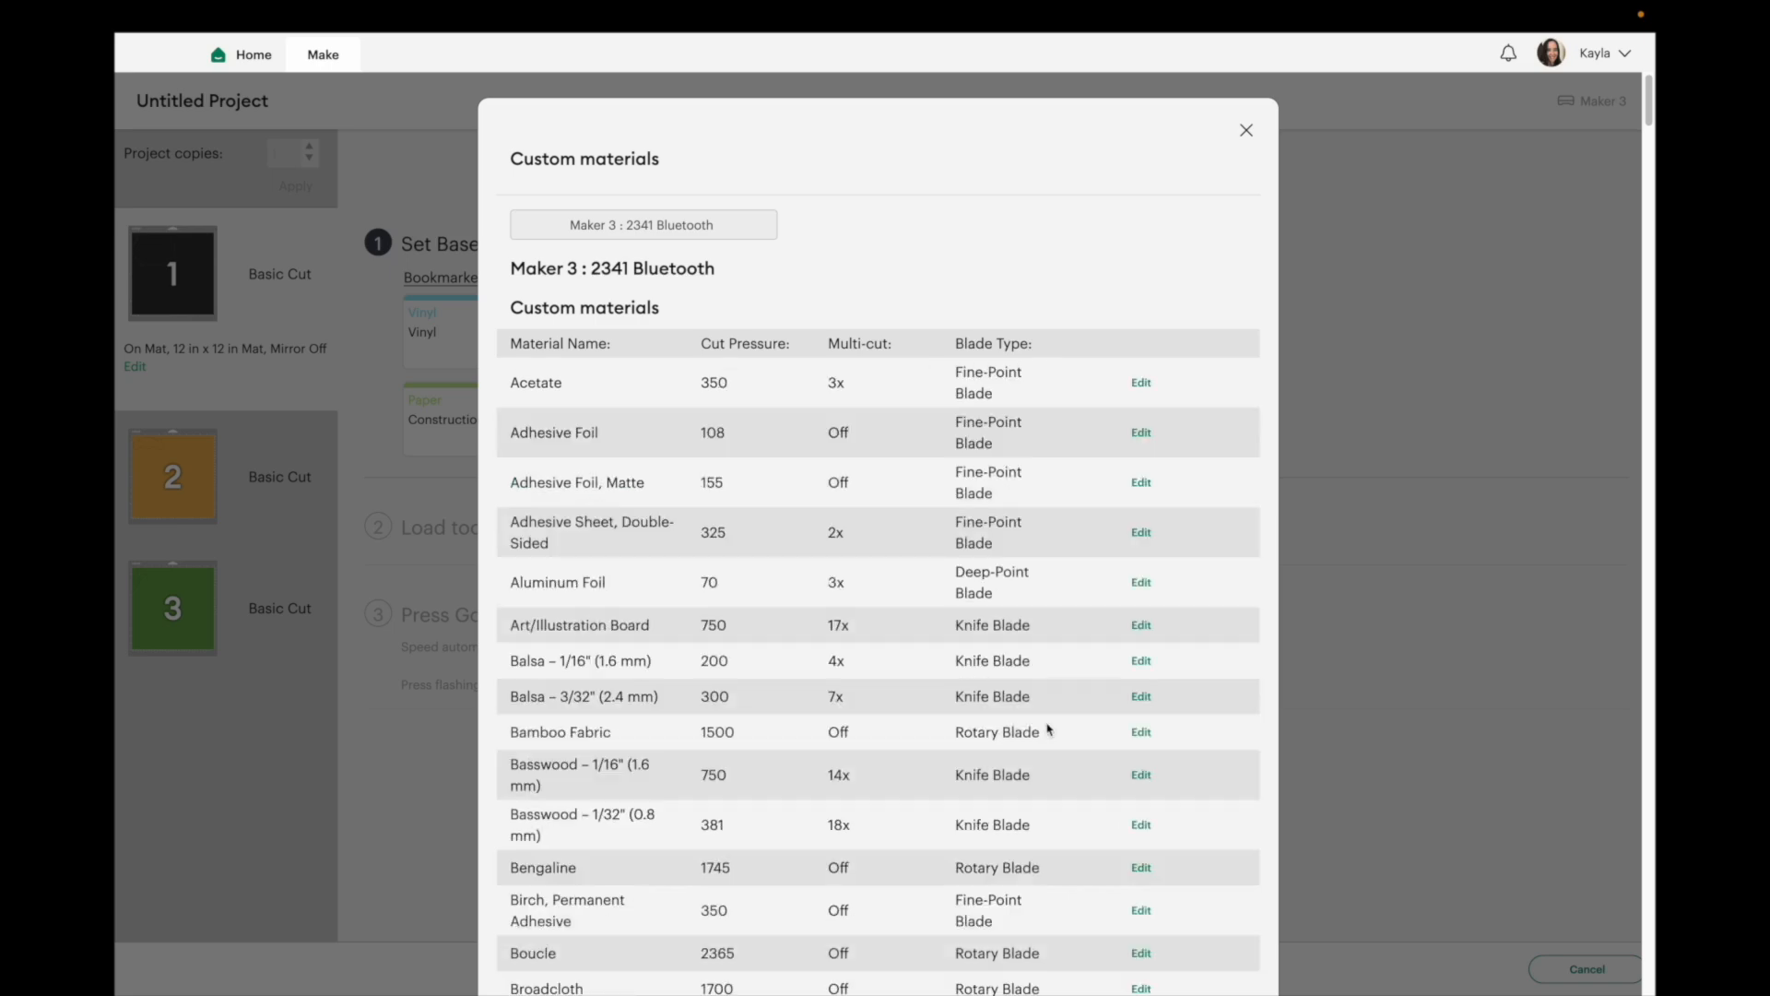
Add a new custom material named Dollar Tree Vinyl with a cut pressure of 70.
scroll(1049, 729, "down", 20)
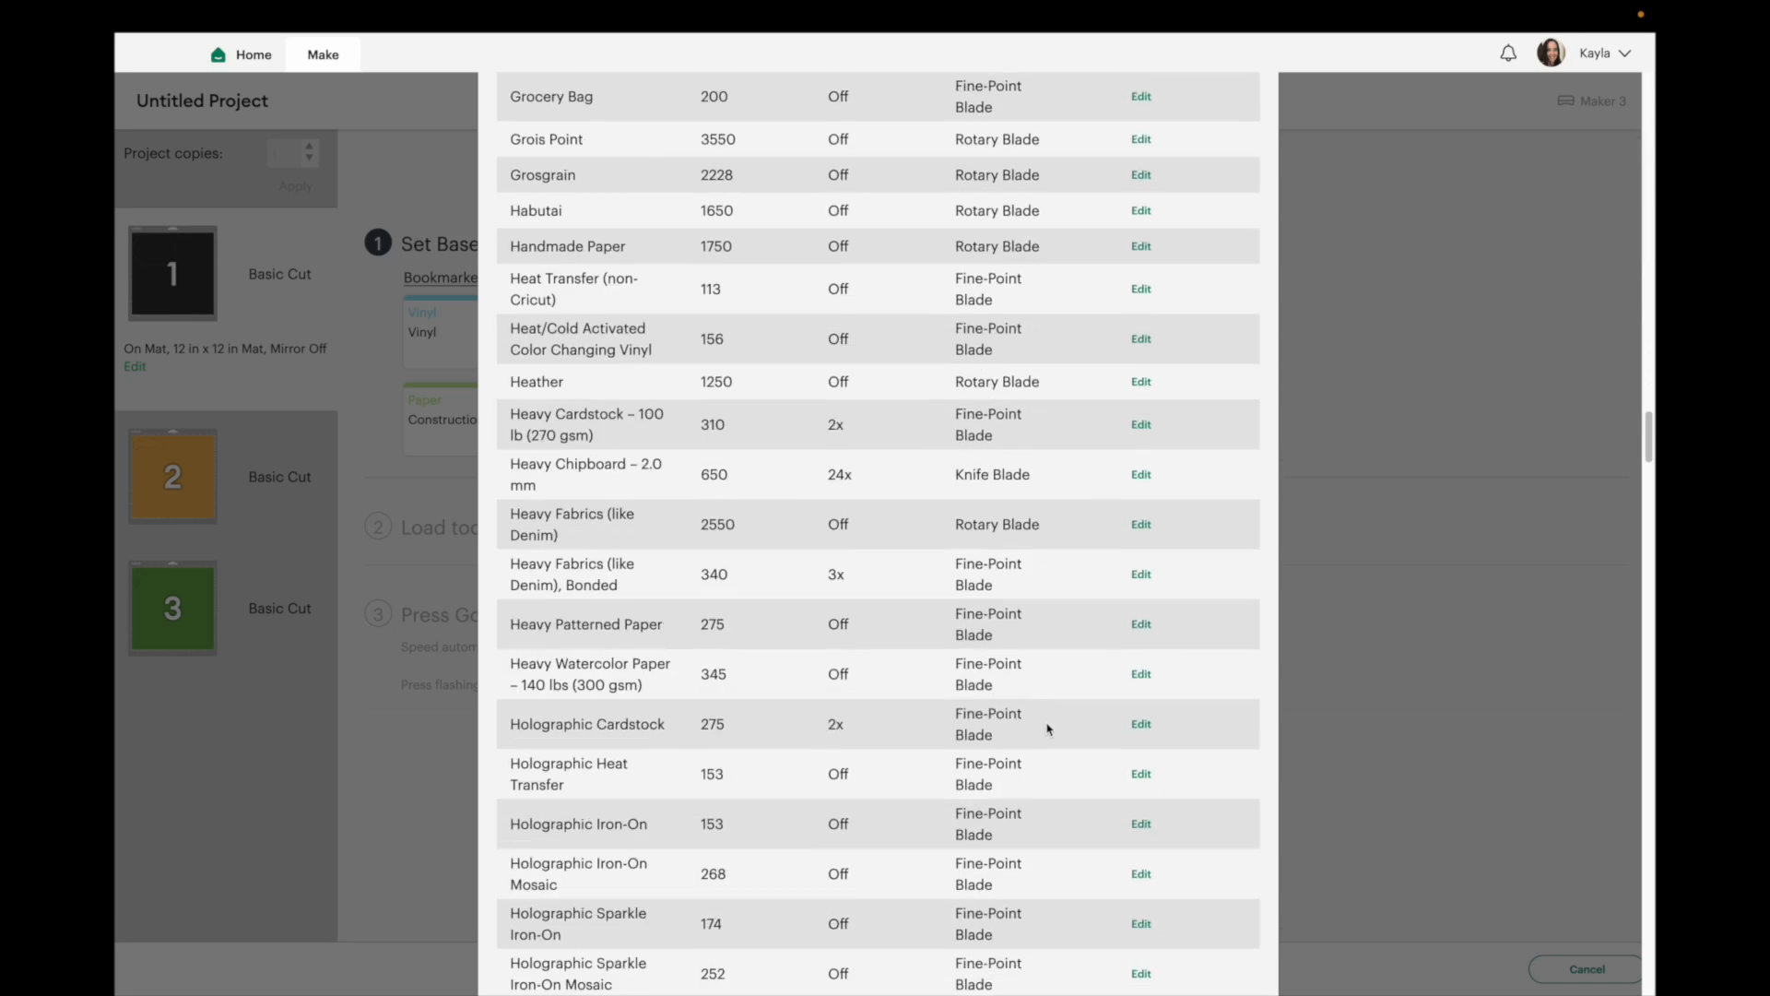
scroll(1049, 730, "down", 15)
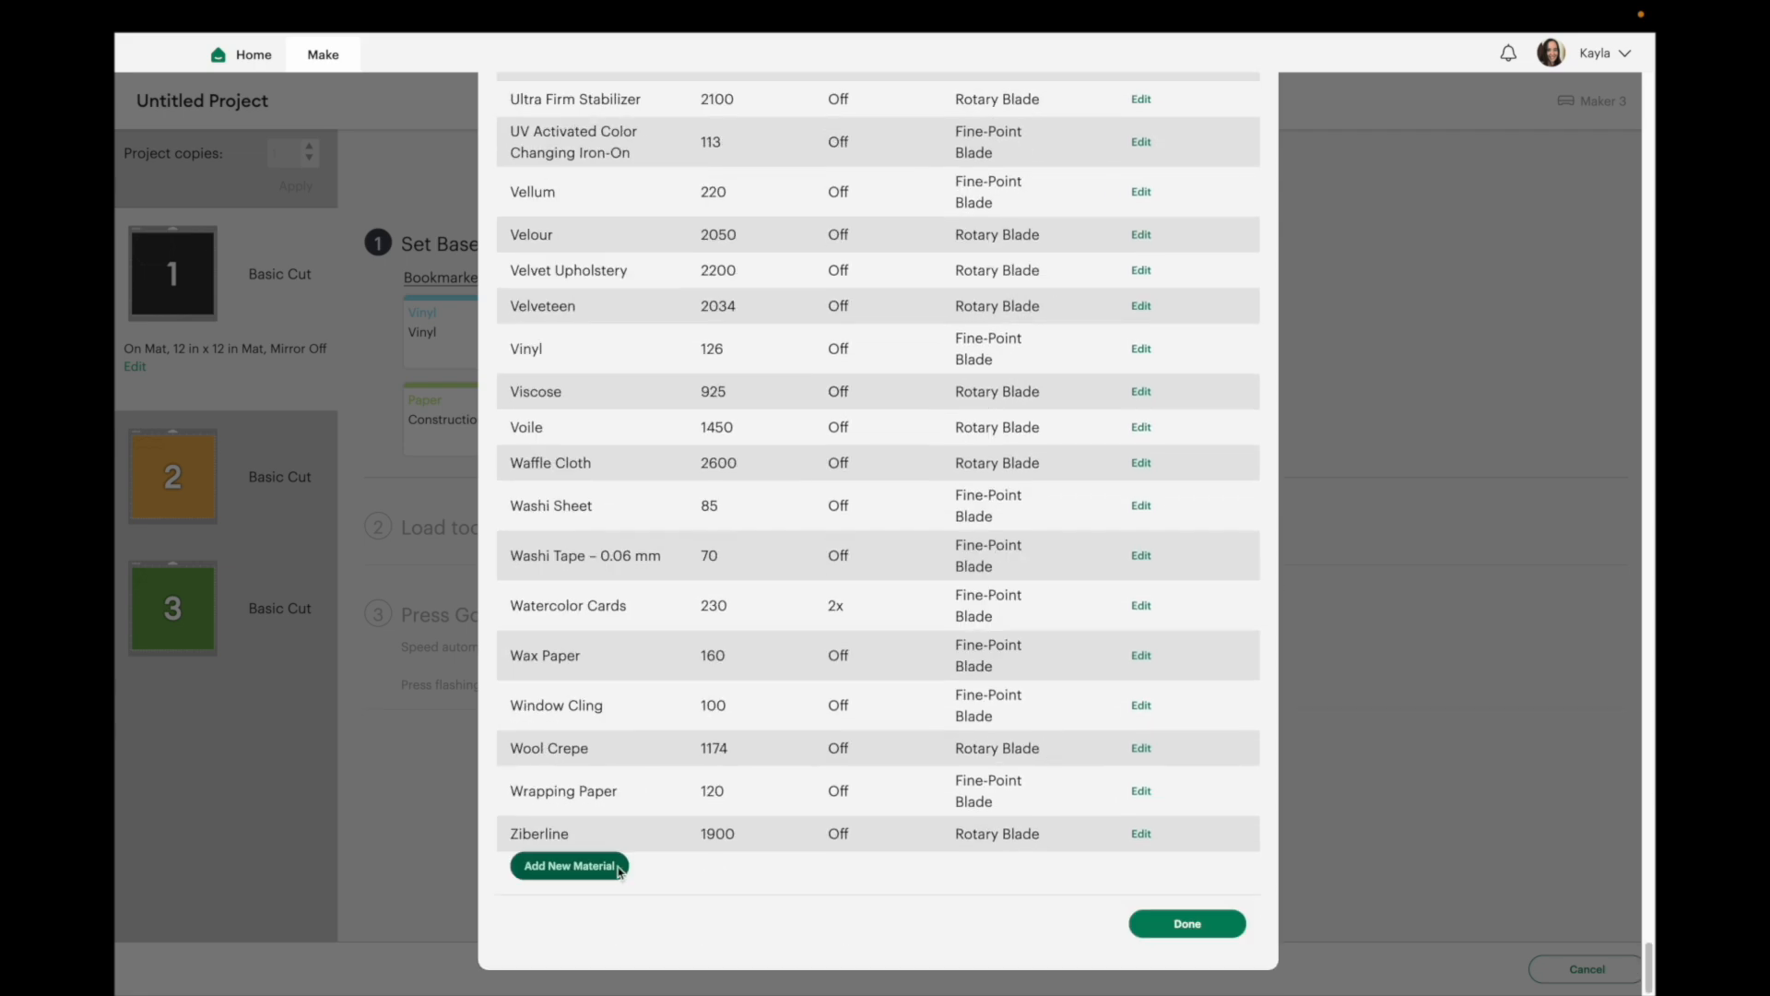
left_click(616, 867)
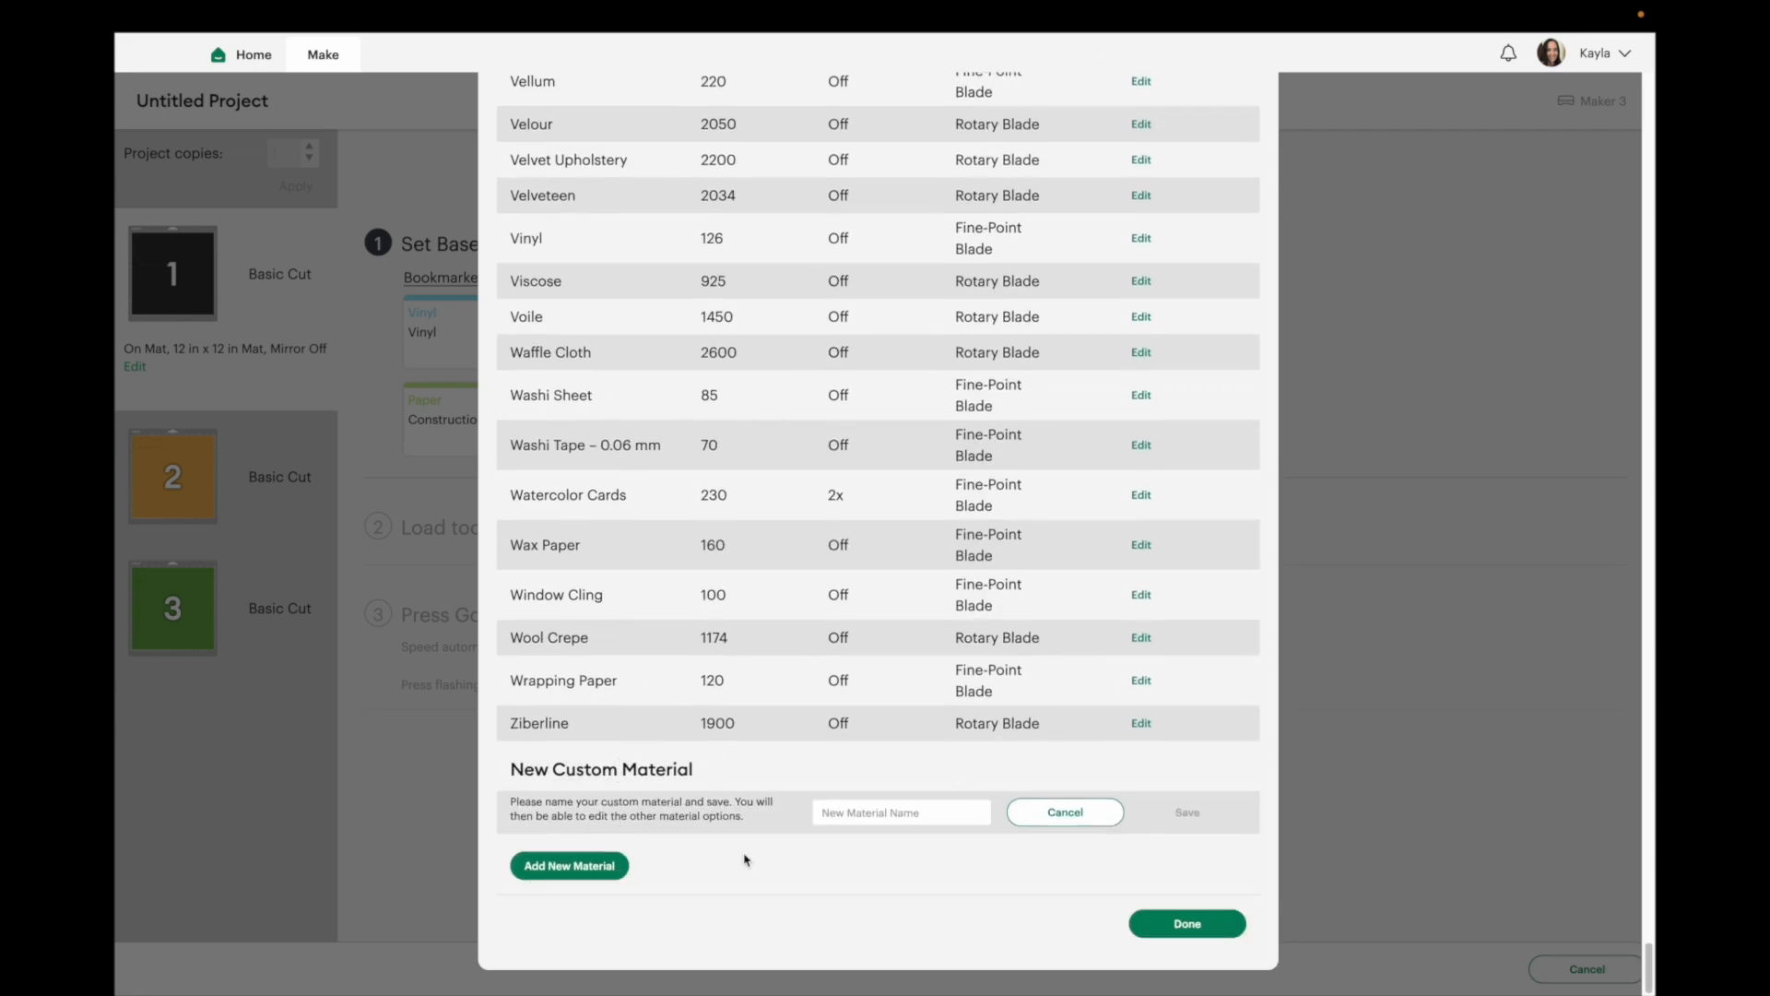
left_click(830, 808)
type("Doll")
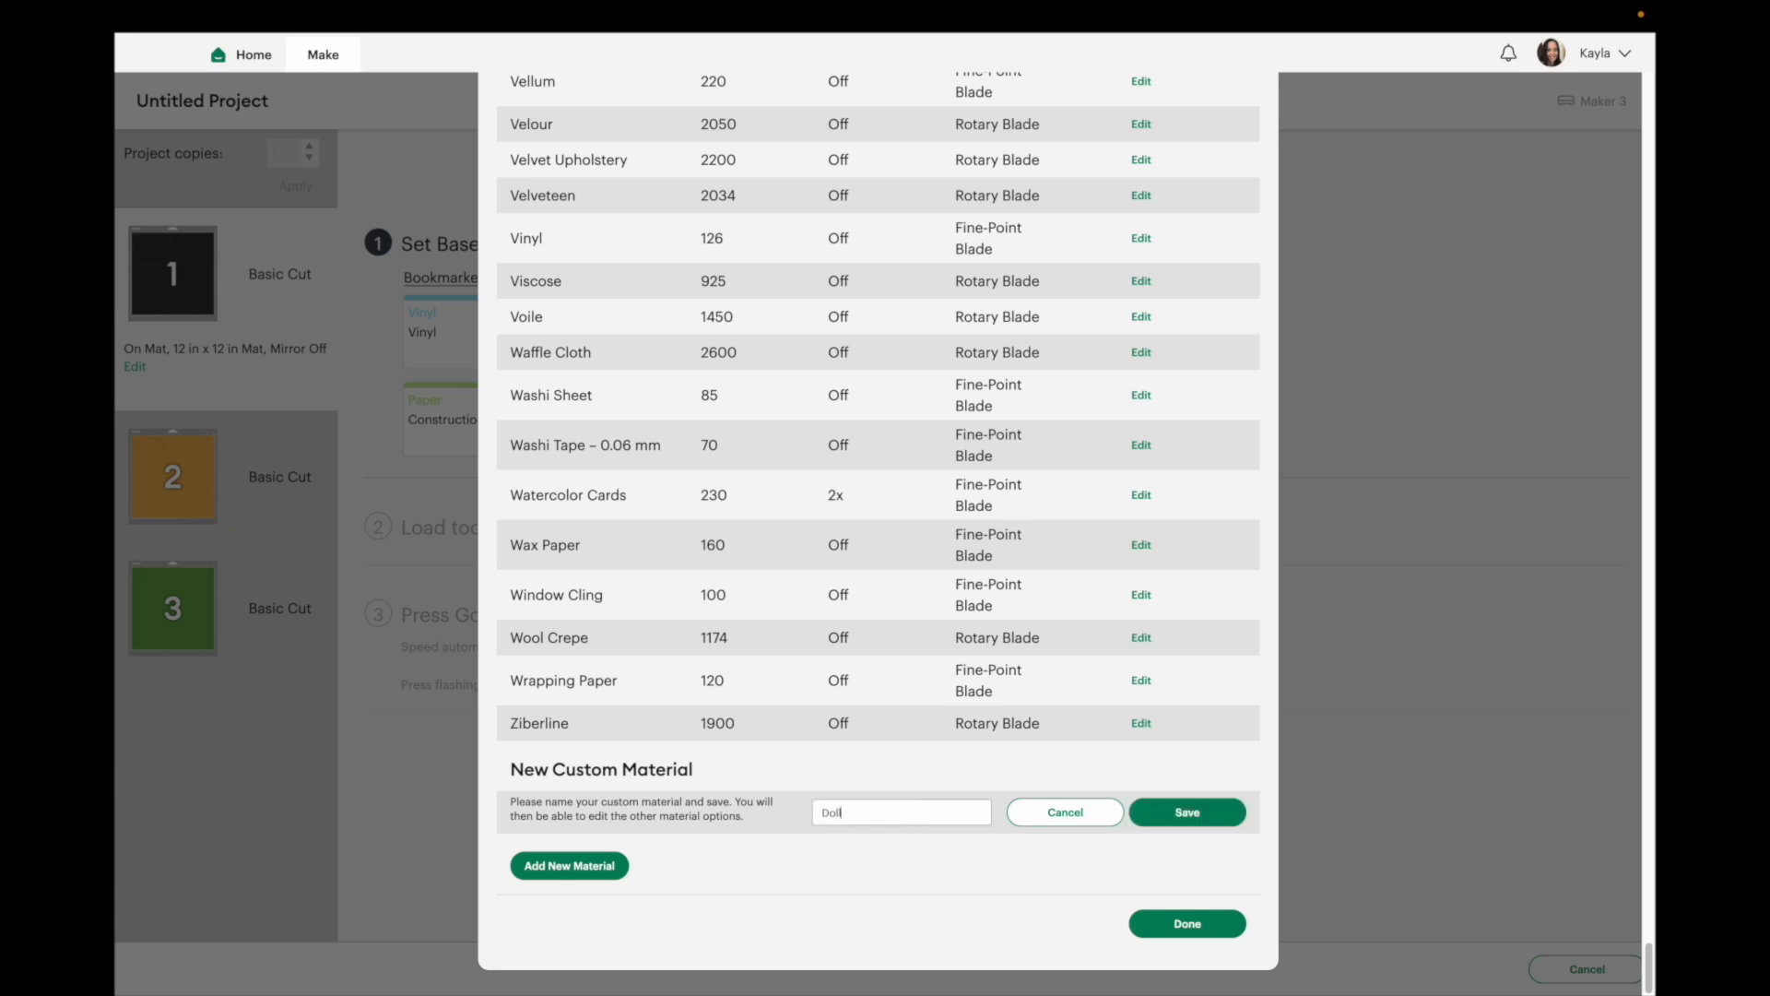
type("ar Tree")
left_click(1184, 809)
scroll(824, 494, "up", 4)
left_click_drag(839, 480, 642, 481)
left_click(836, 519)
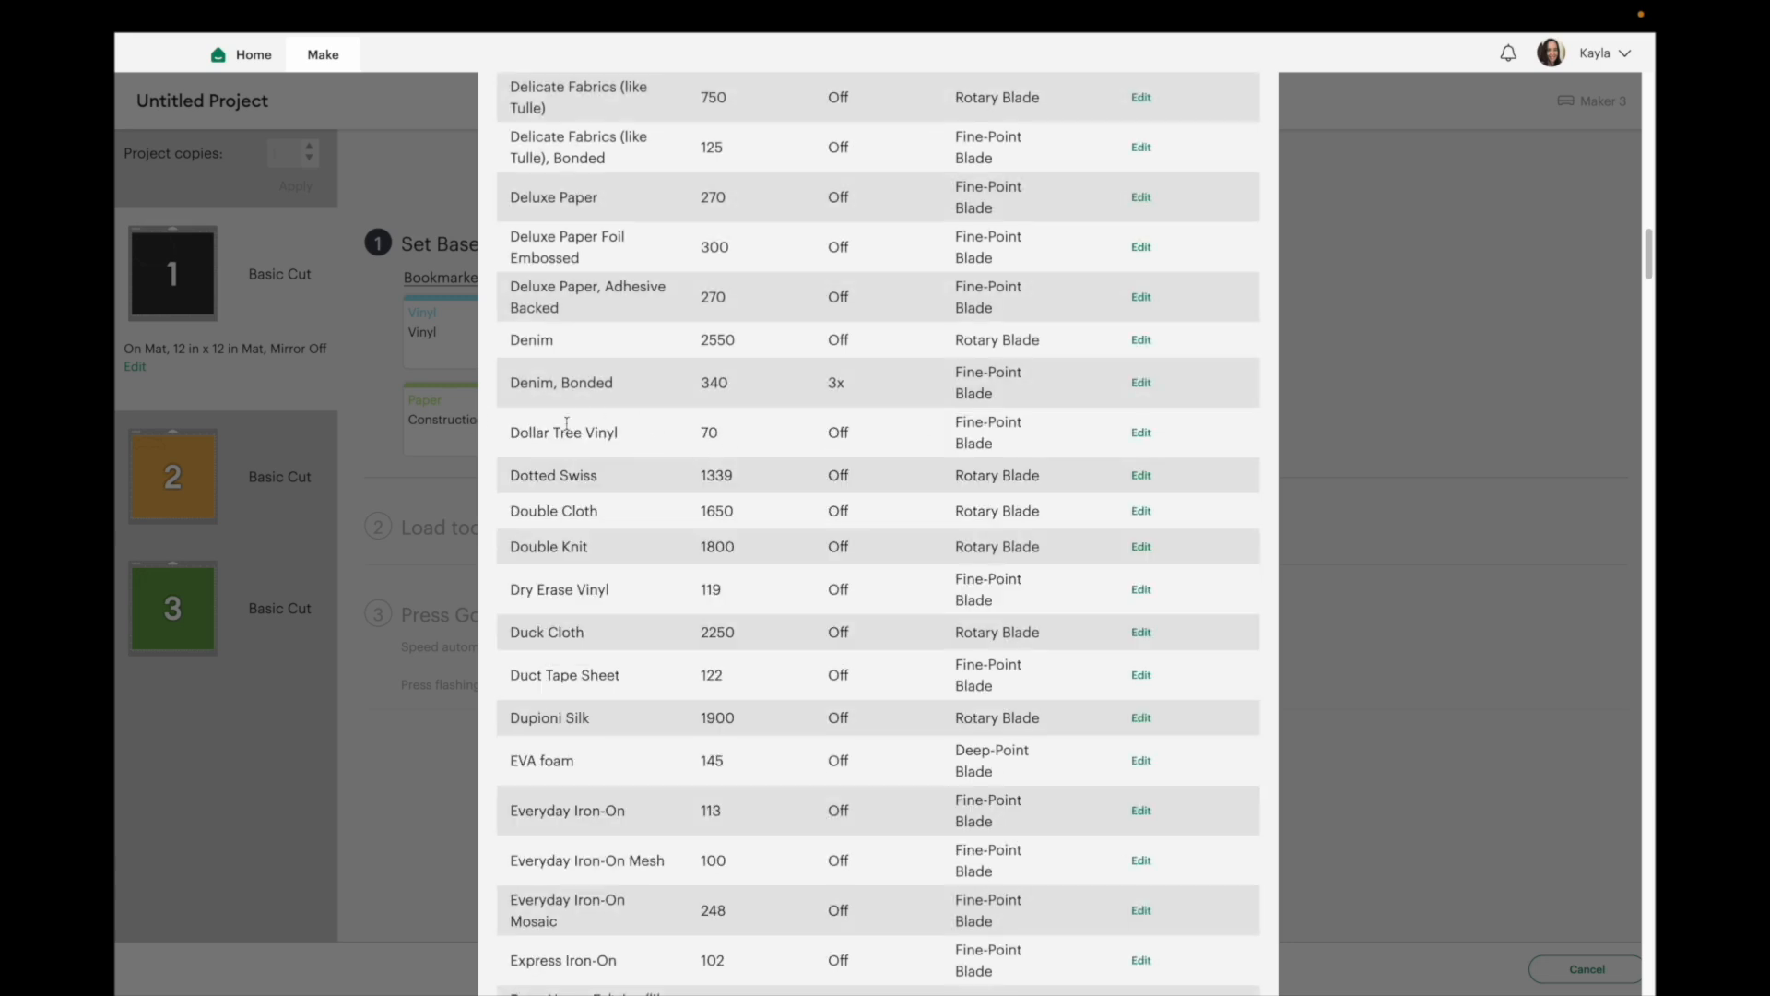